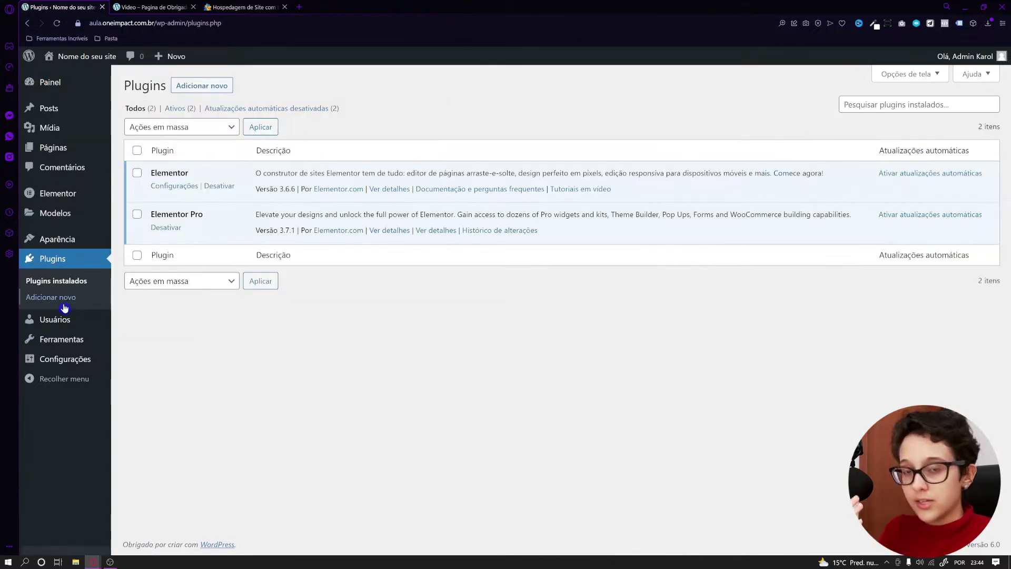
Search the WordPress plugin directory for "elementor".
left_click(206, 188)
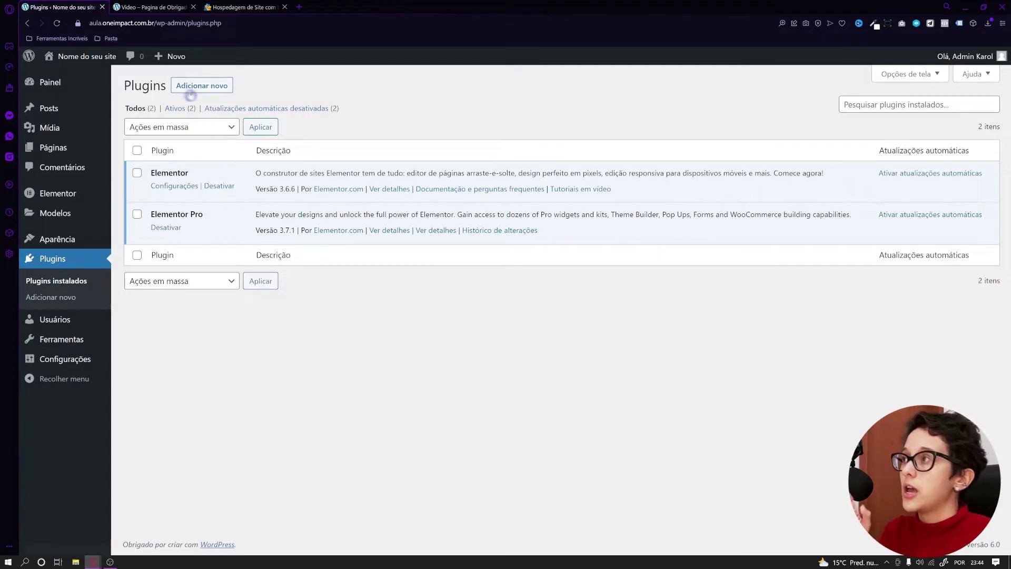
left_click(208, 88)
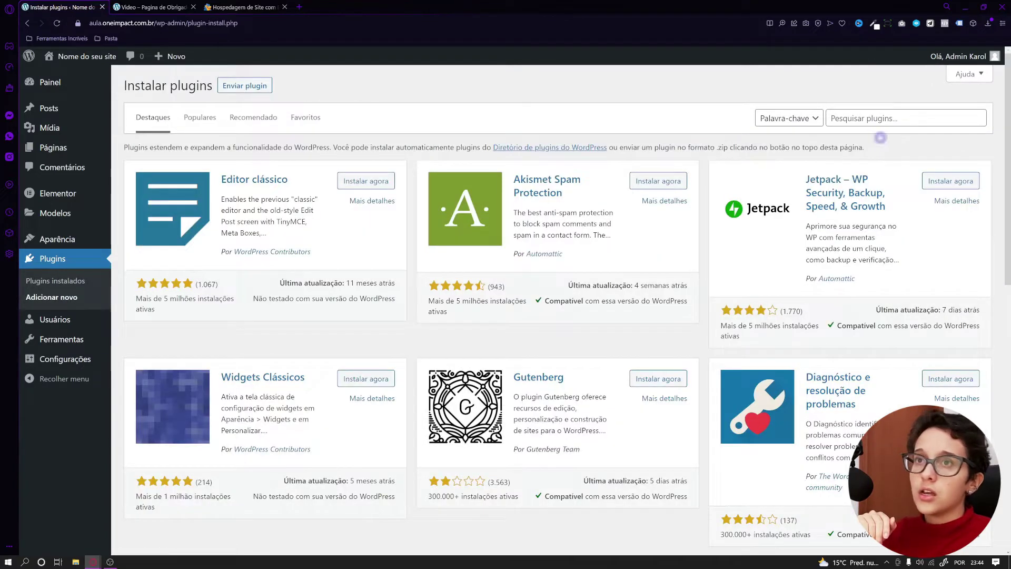
left_click(884, 119)
left_click(860, 139)
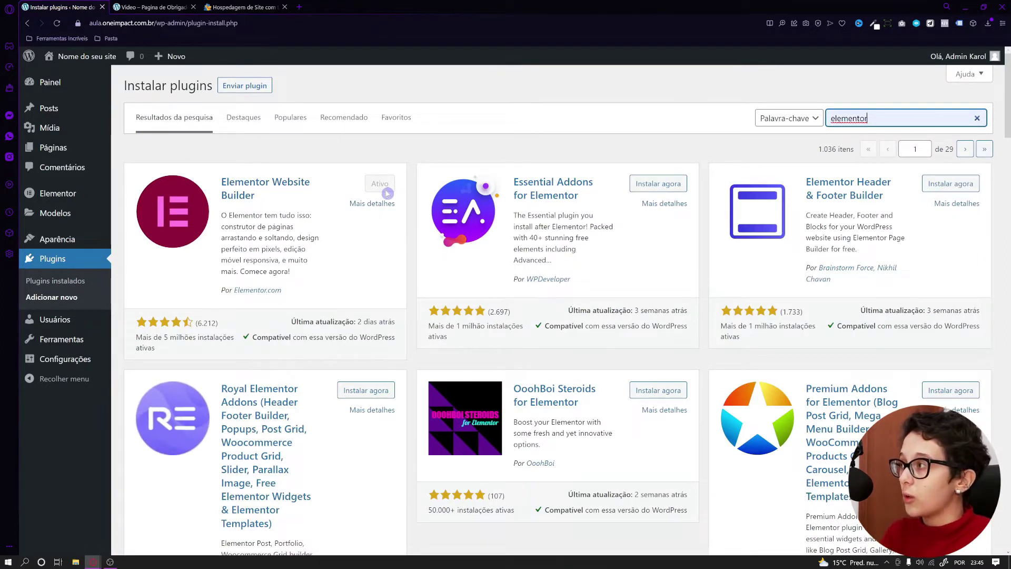
Create a new WordPress page titled "Obrigado por baixar".
mouse_move(79, 147)
left_click(172, 168)
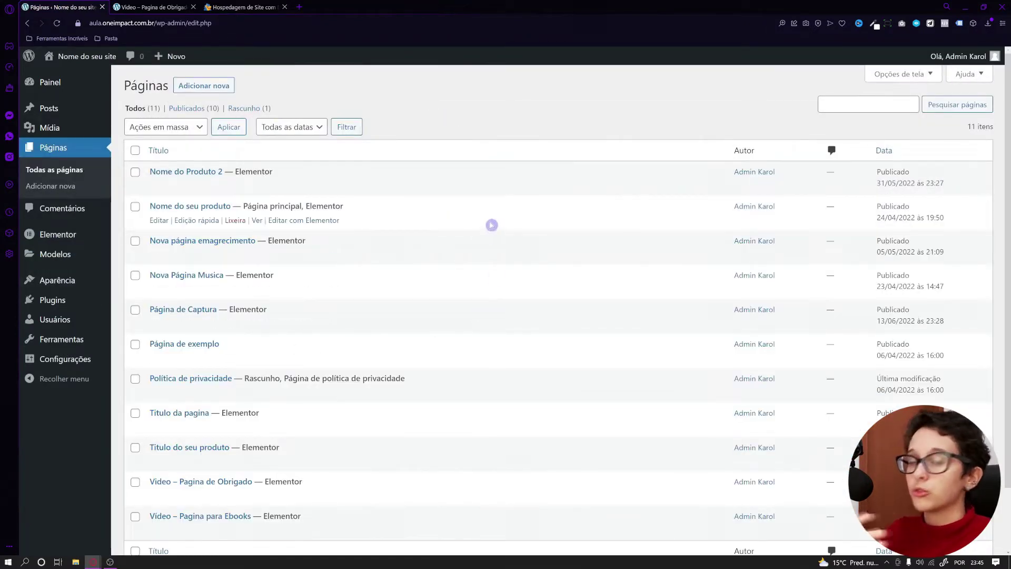
left_click(200, 87)
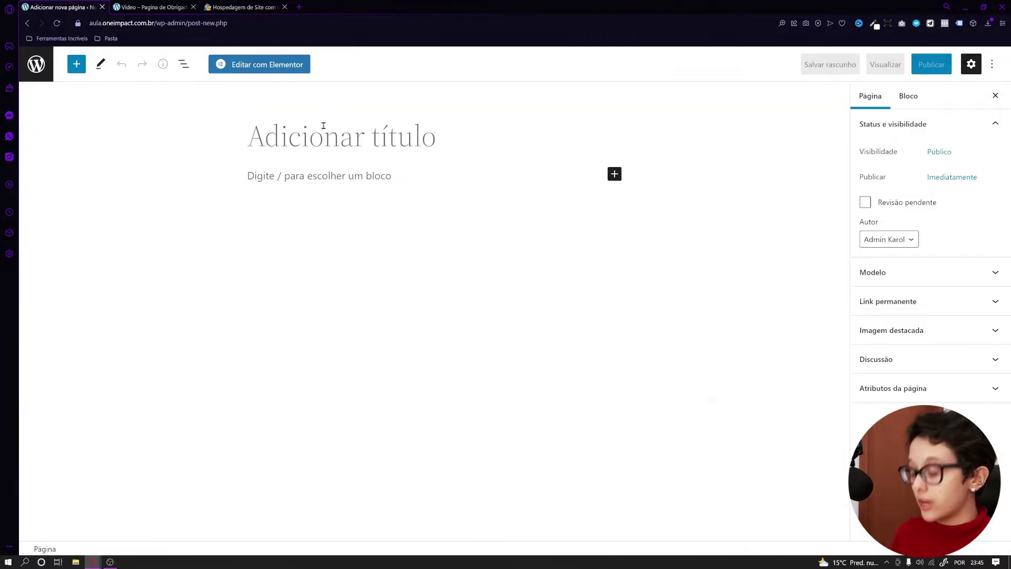
type("P")
key("BackSpace")
type("Obrigad")
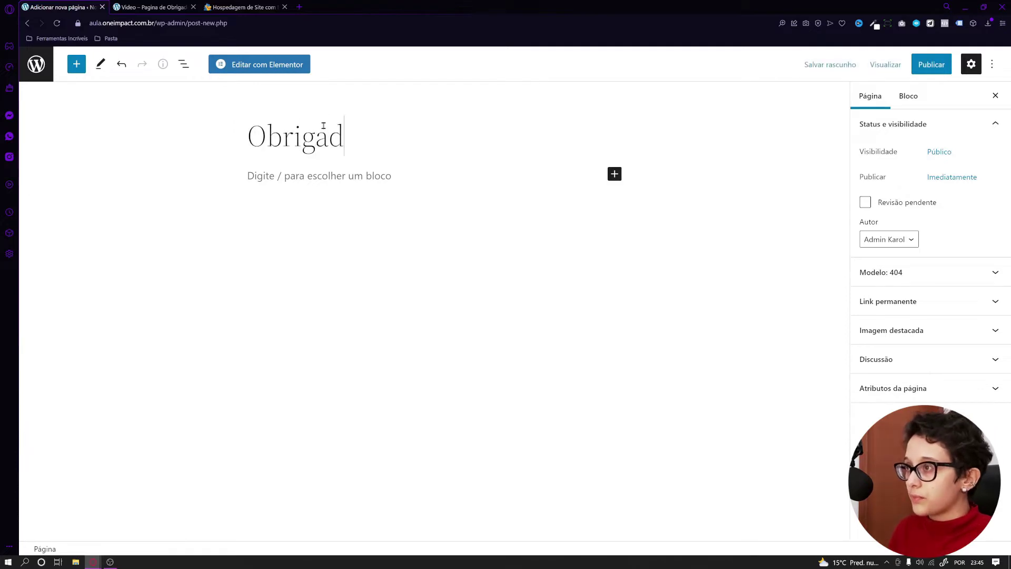
type("o por baixar")
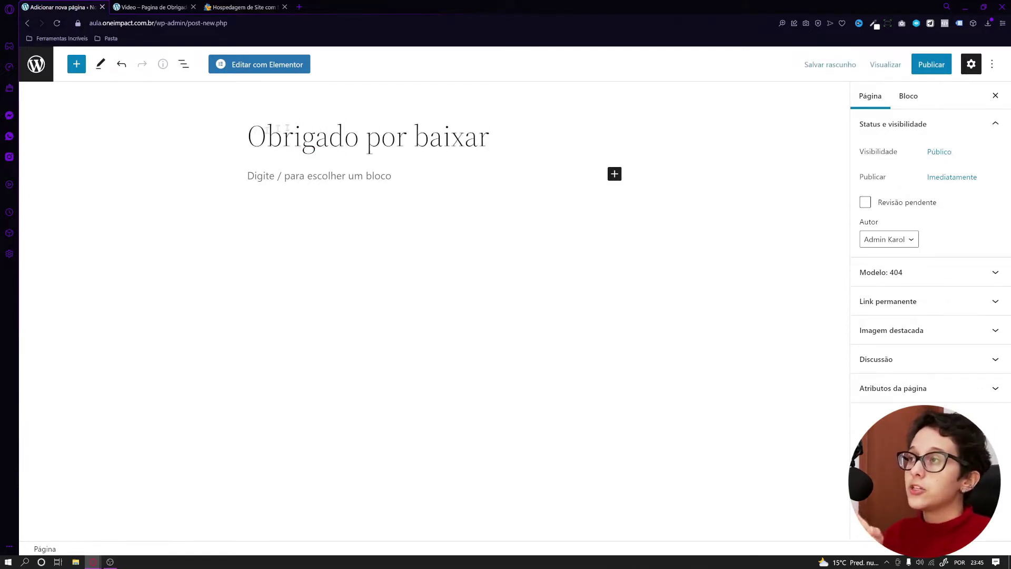
Show the new page's permalink settings, and open the page for editing in Elementor.
left_click_drag(248, 136, 545, 134)
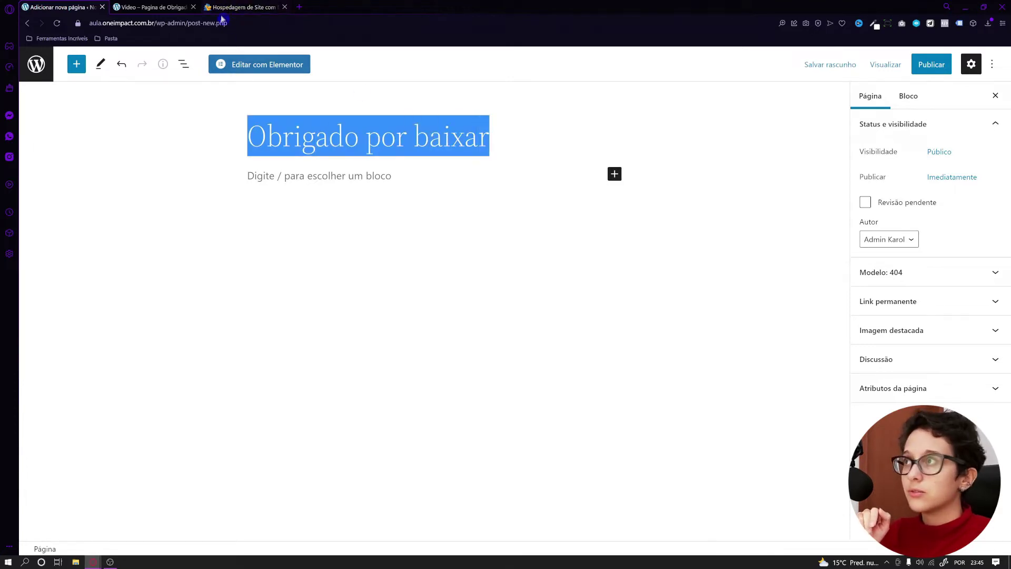
left_click(315, 131)
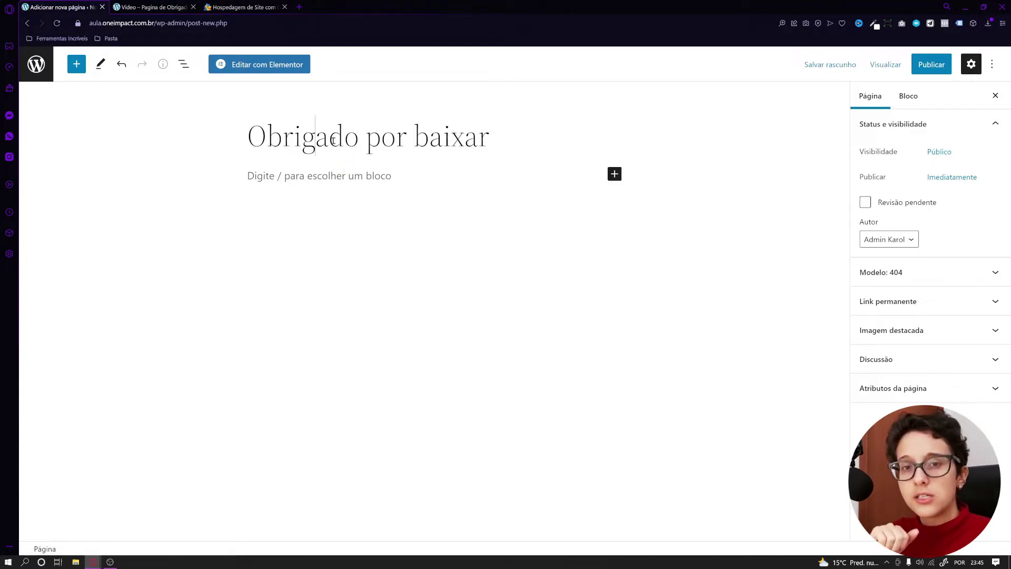
left_click(863, 301)
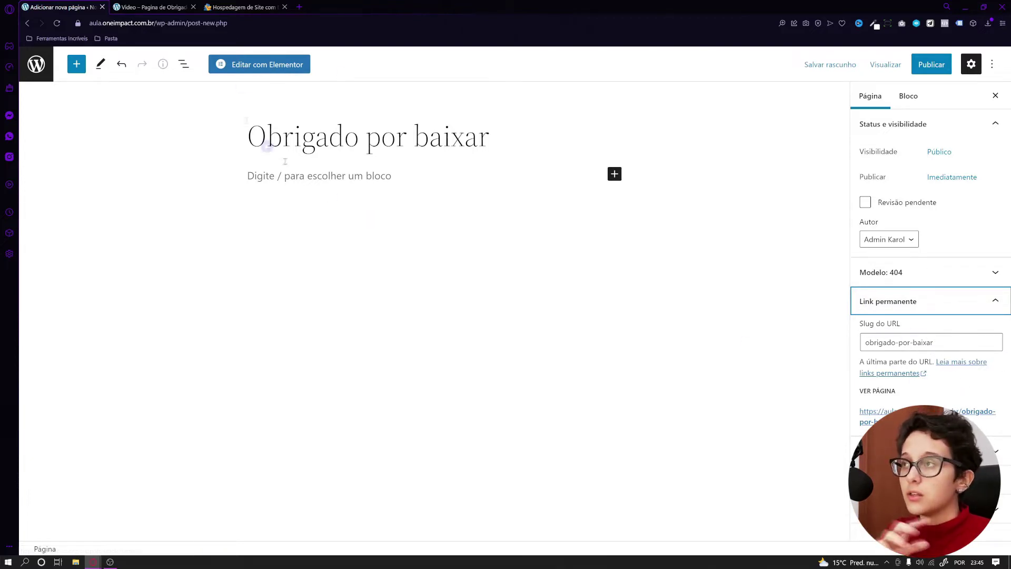
left_click(250, 71)
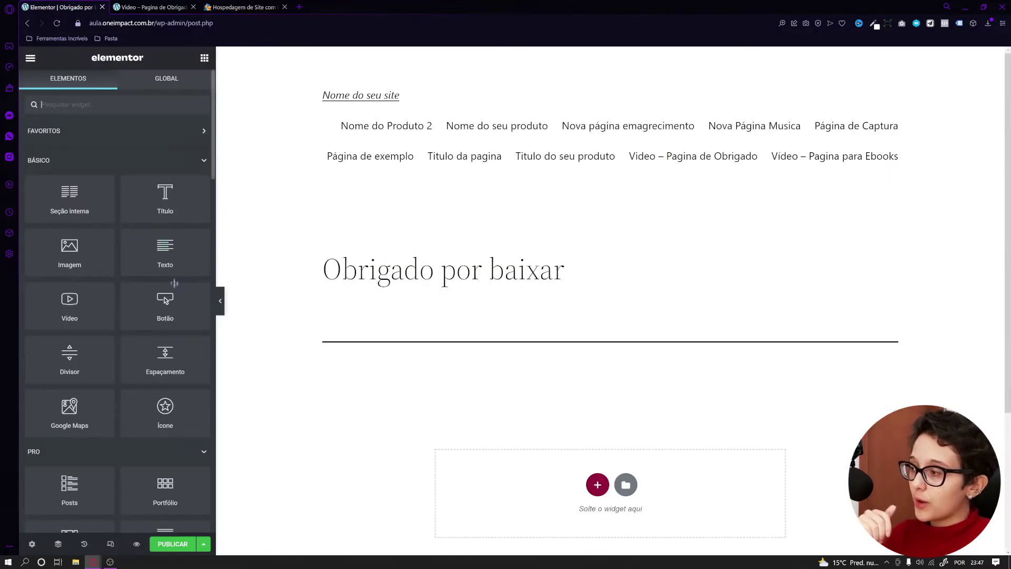
scroll(177, 292, "down", 10)
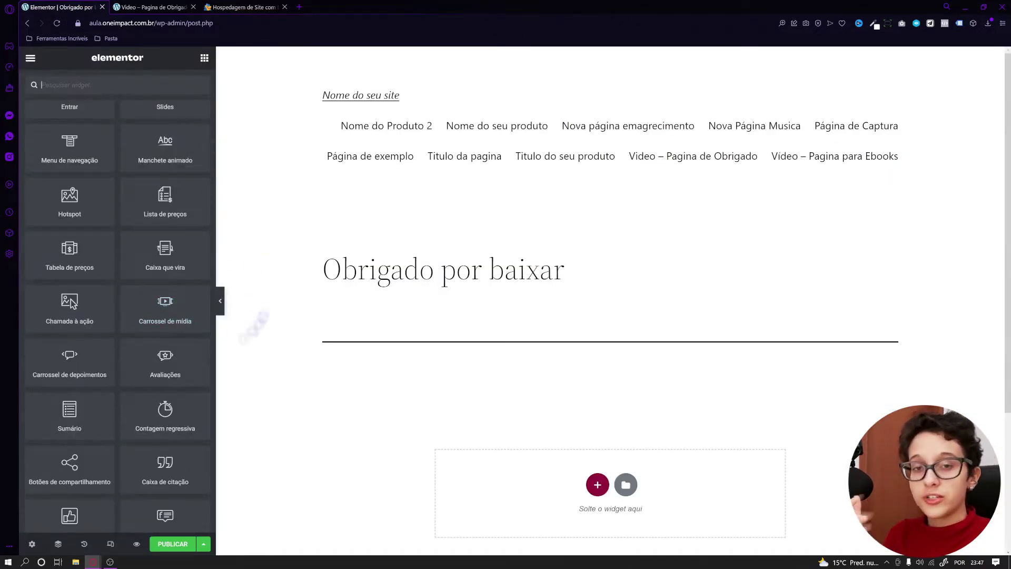
scroll(105, 355, "up", 10)
Examine the finished example thank-you page, especially the ebook mockup and the "Obrigado!" delivery message.
left_click(150, 6)
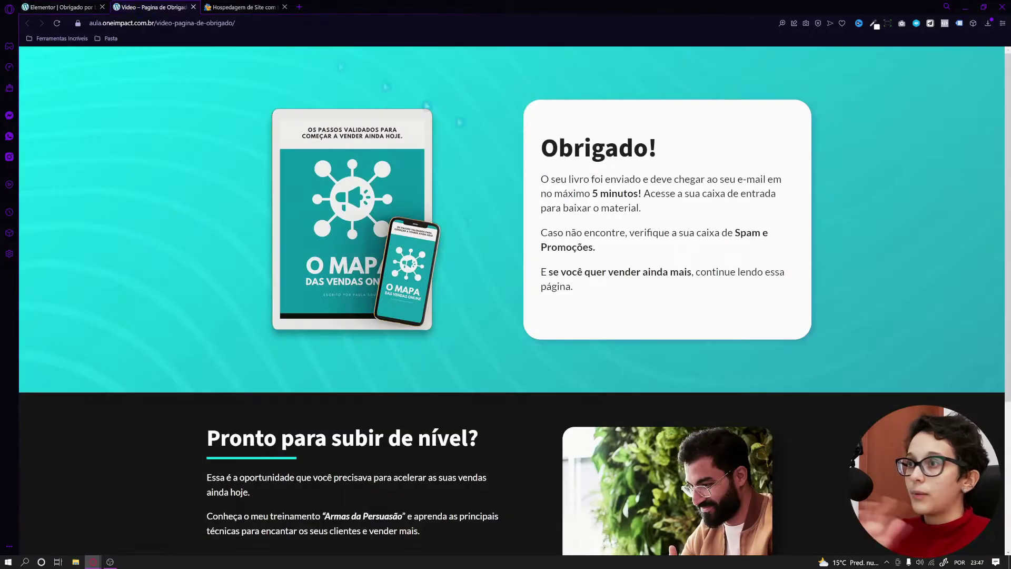
scroll(1008, 177, "down", 3)
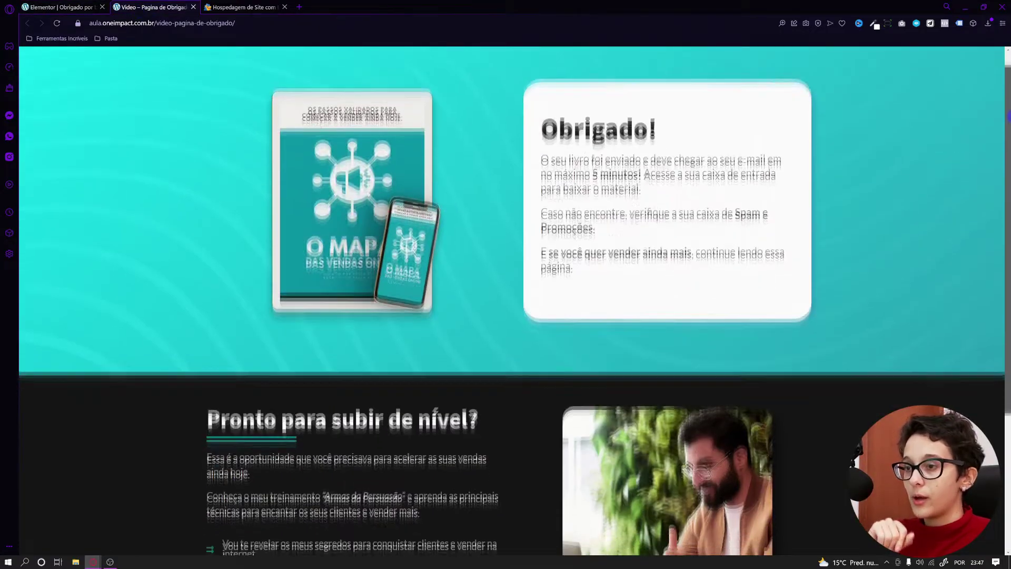
scroll(1007, 176, "down", 2)
scroll(1007, 176, "up", 4)
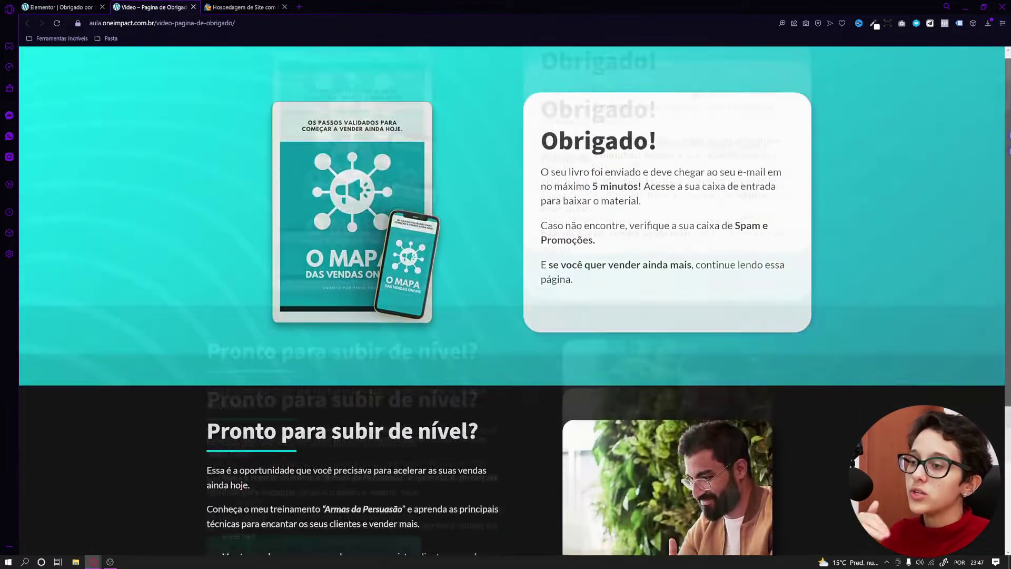
scroll(973, 276, "down", 4)
scroll(506, 243, "up", 3)
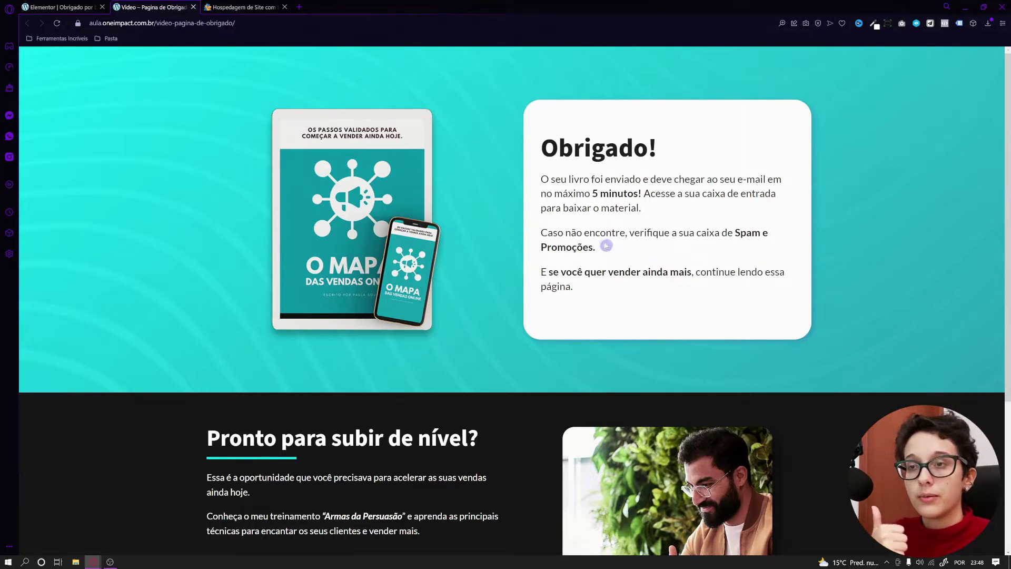
left_click_drag(560, 180, 634, 207)
left_click(632, 213)
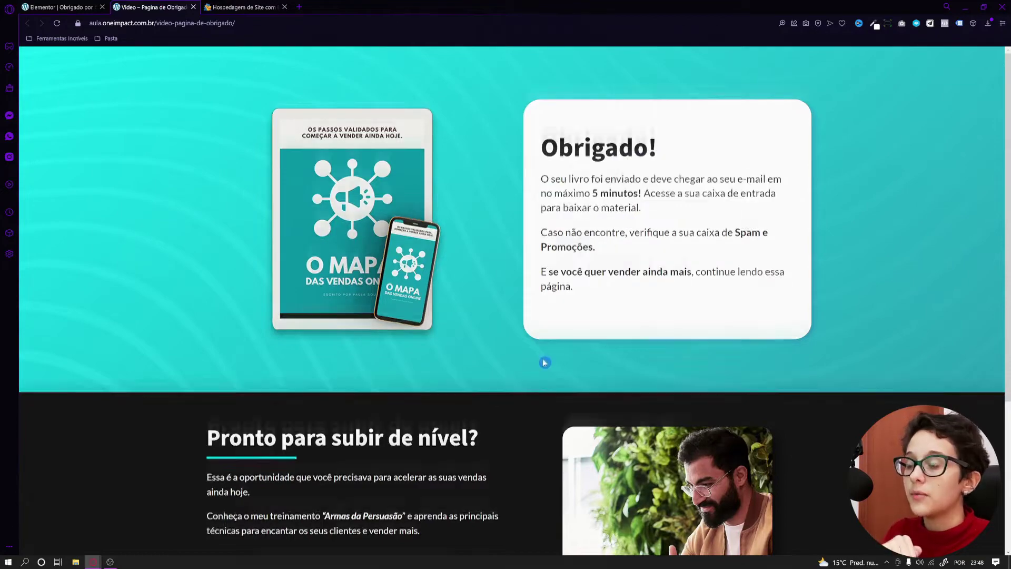
Examine the example page's "Pronto para subir de nível?" training offer, its call-to-action button and the footer.
scroll(545, 363, "down", 4)
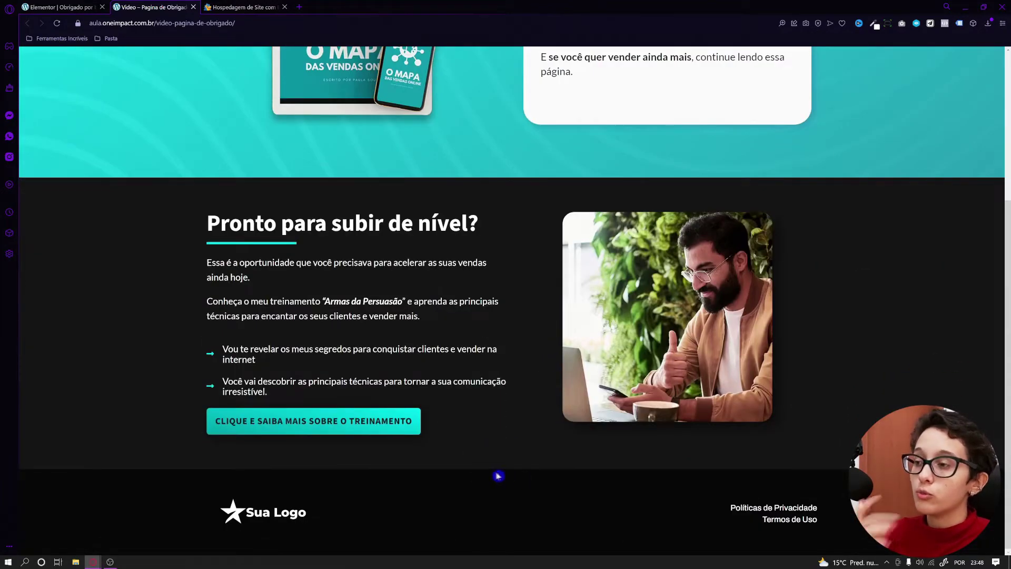
left_click(414, 420)
scroll(431, 417, "down", 4)
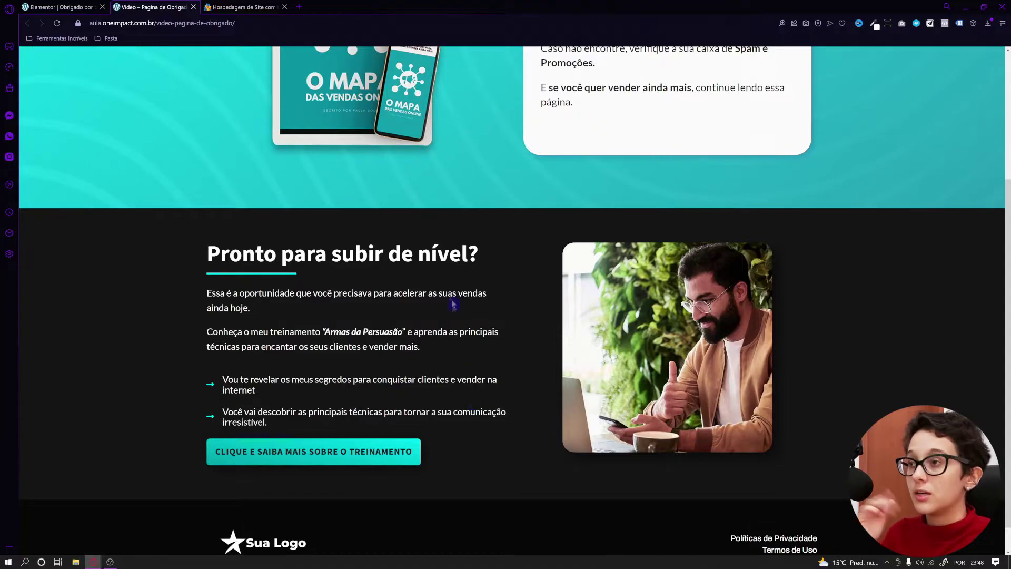
scroll(453, 304, "up", 3)
scroll(459, 393, "down", 3)
scroll(459, 393, "up", 1)
scroll(458, 393, "down", 1)
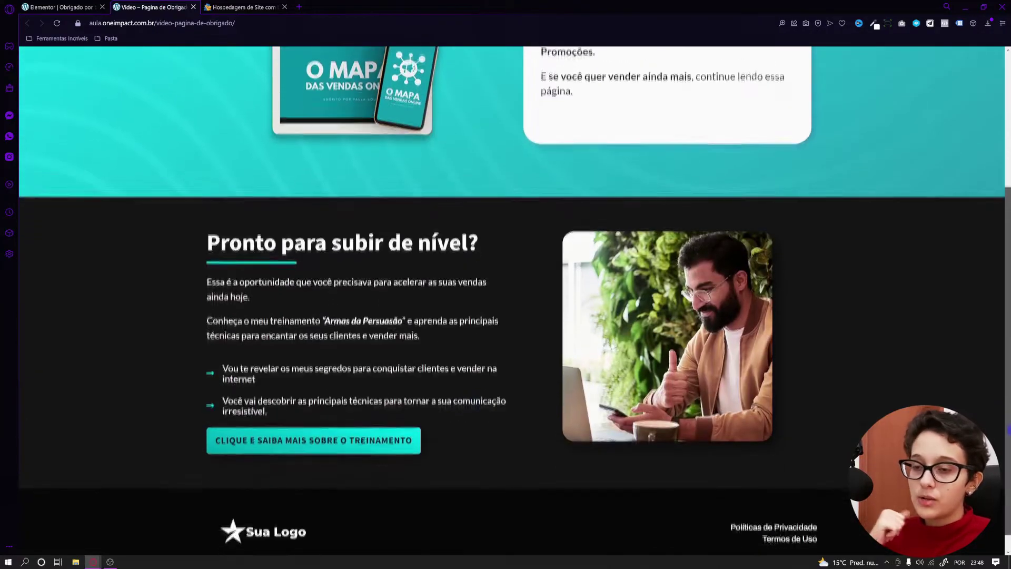
scroll(717, 272, "up", 3)
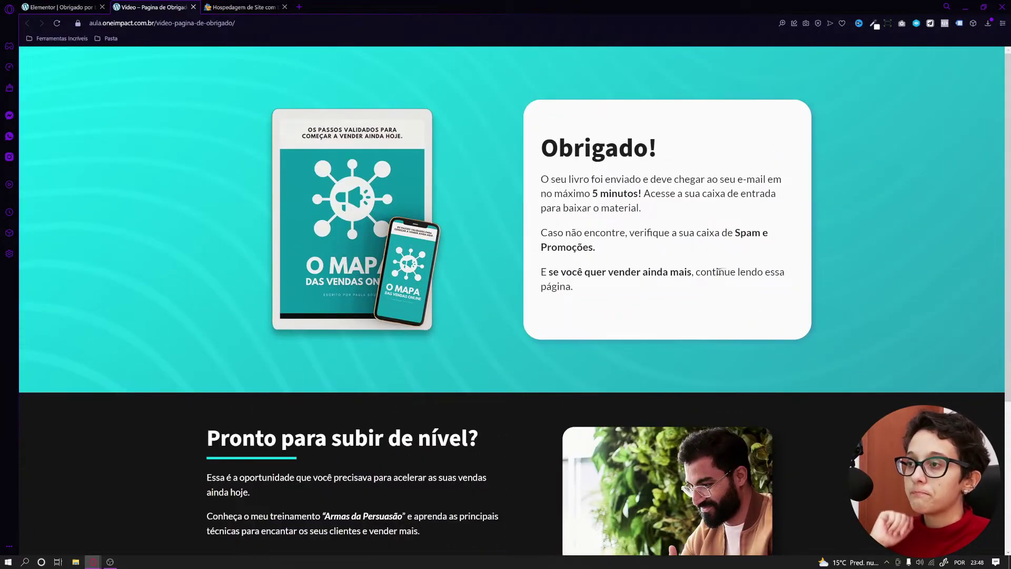
Set the new page's layout to Elementor canvas in the page settings.
left_click(58, 6)
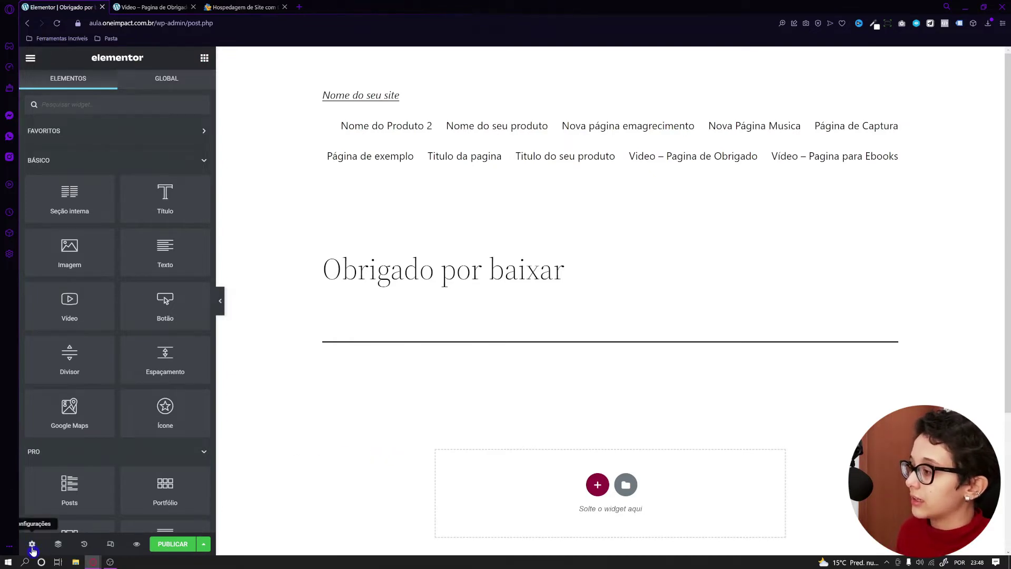
left_click(32, 545)
left_click_drag(36, 353, 79, 350)
left_click(152, 347)
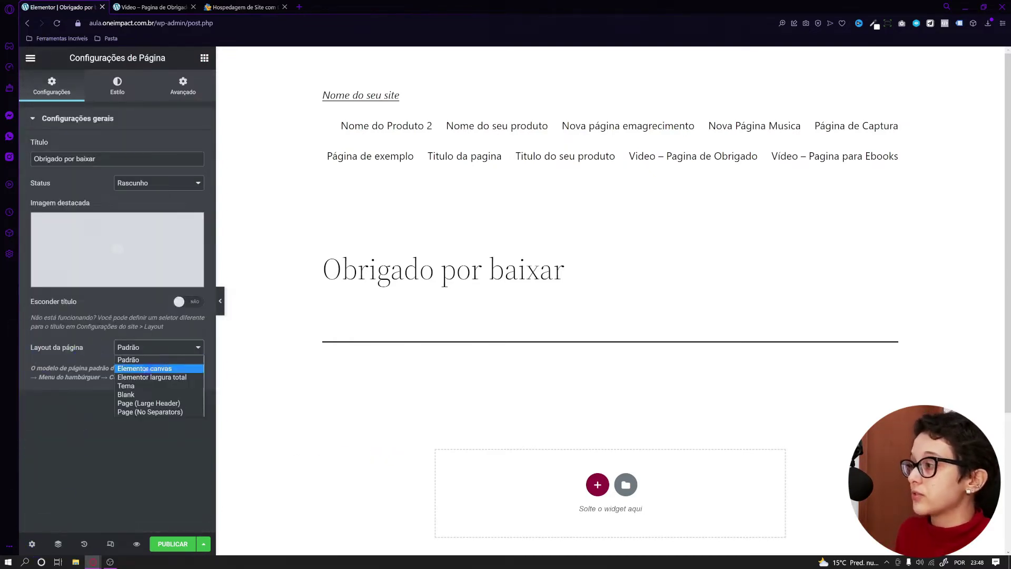
left_click(158, 369)
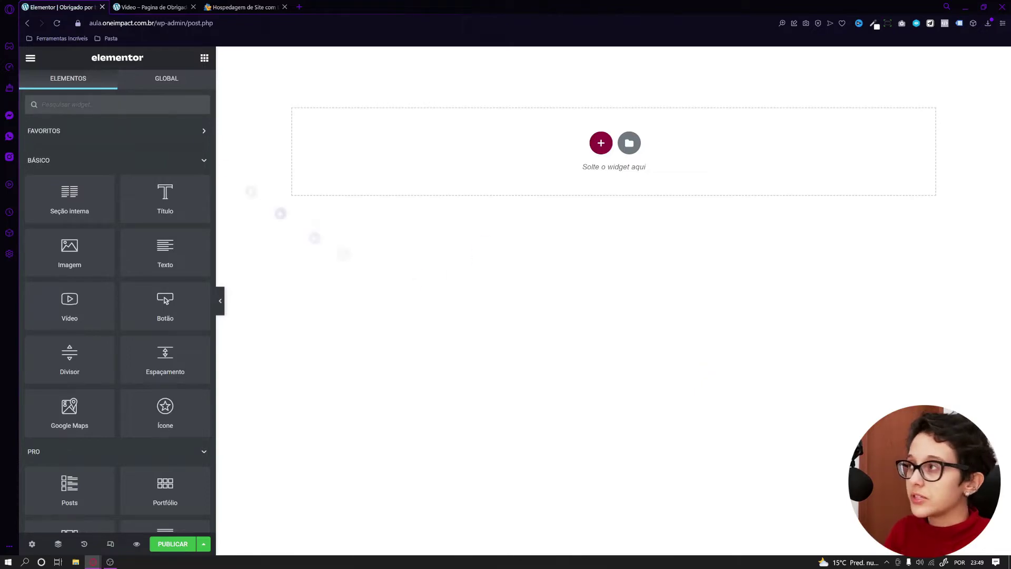
Add a single-column section to the blank page after comparing it with the example page.
left_click(153, 7)
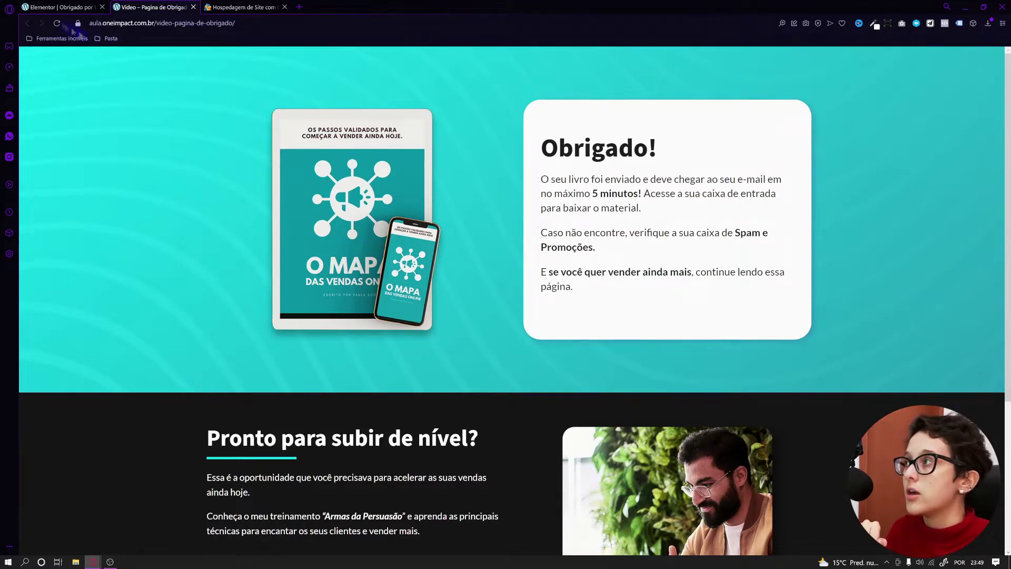
left_click(58, 7)
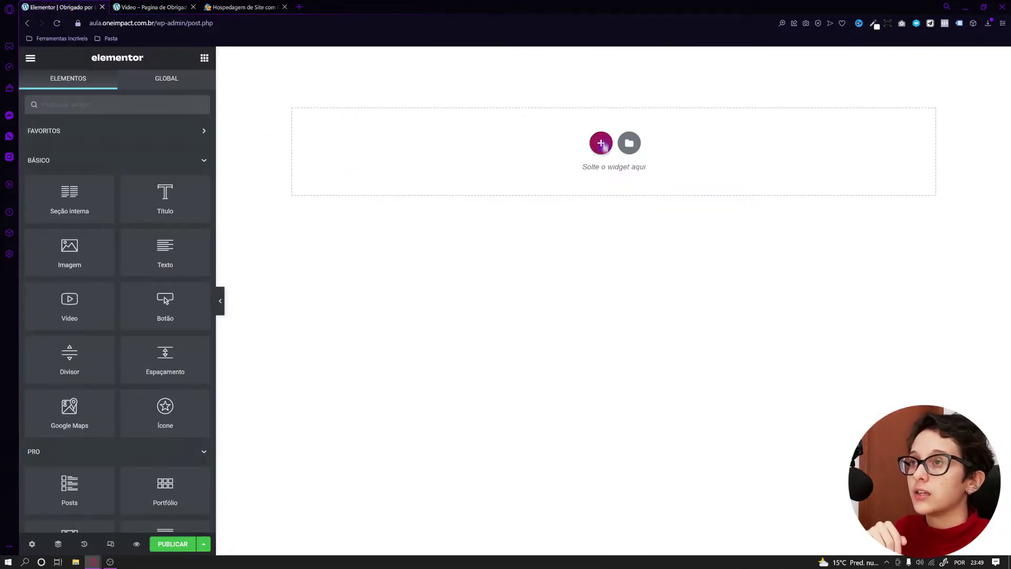
left_click(602, 145)
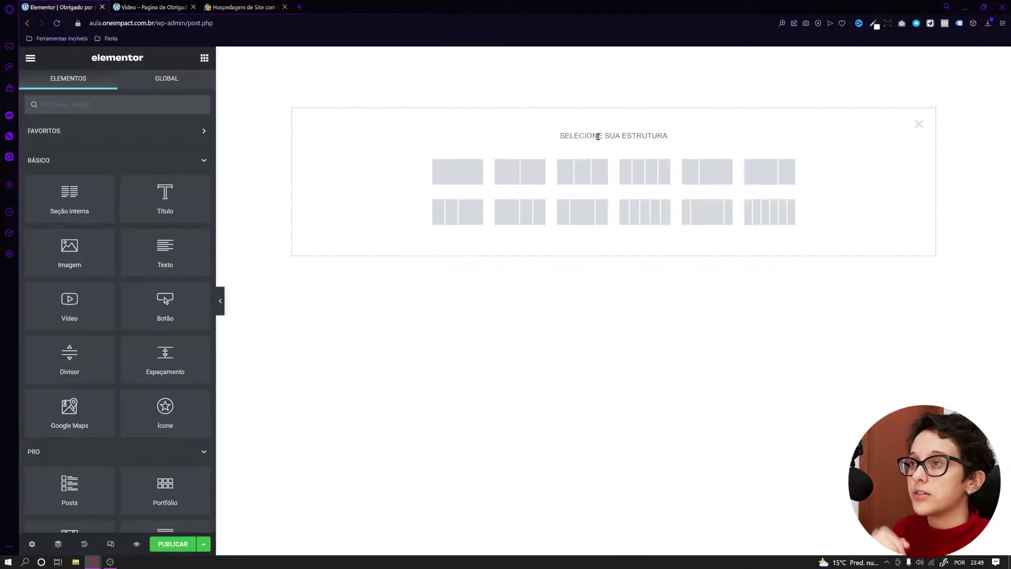
left_click(451, 180)
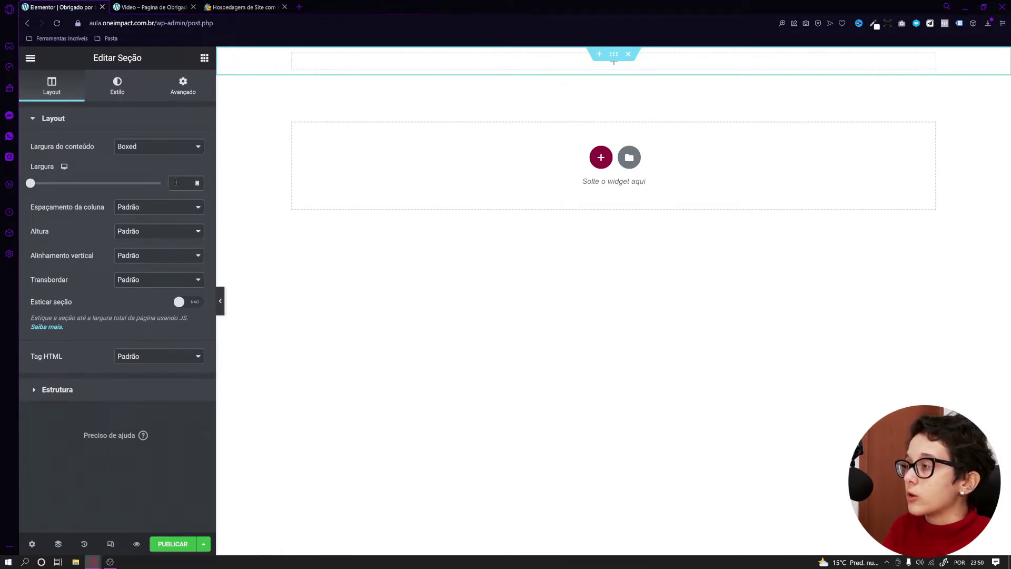
Set the section's boxed content width to 1100 and its height to a minimum of 600 px.
type("1100")
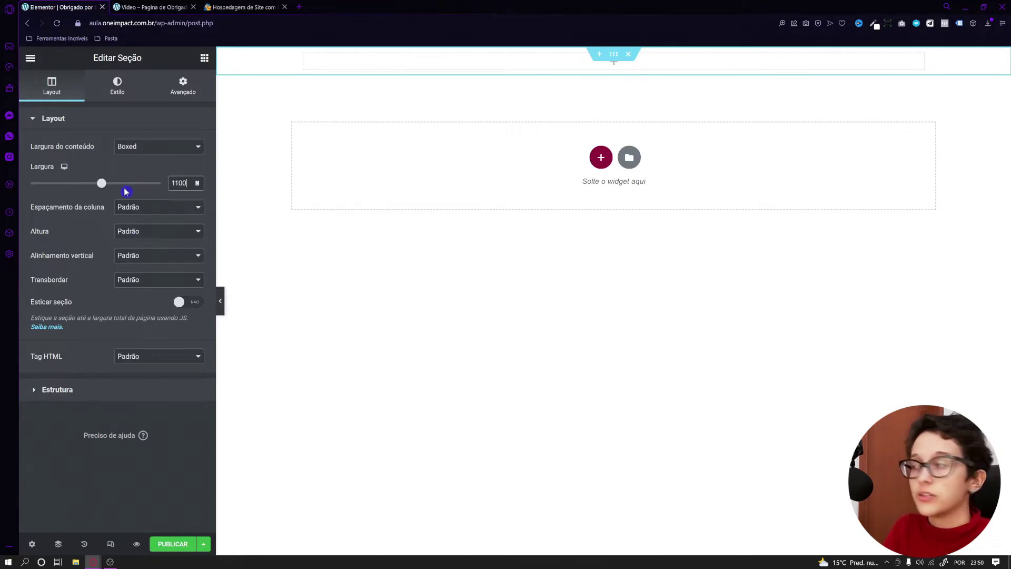
left_click(132, 232)
left_click(144, 262)
type("600")
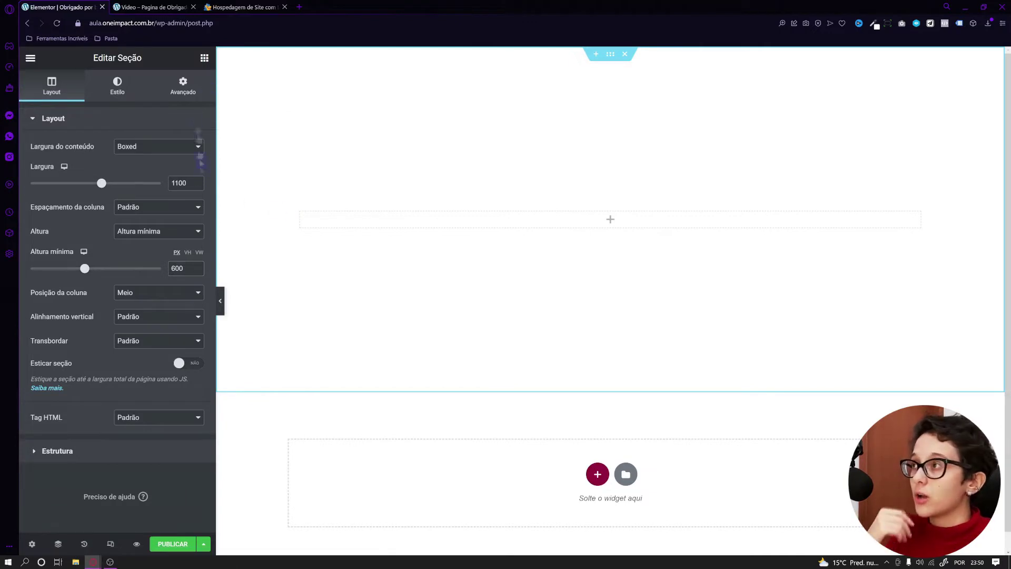
Insert a two-column inner section into the section's column, and compare the layout with the example page.
left_click(205, 58)
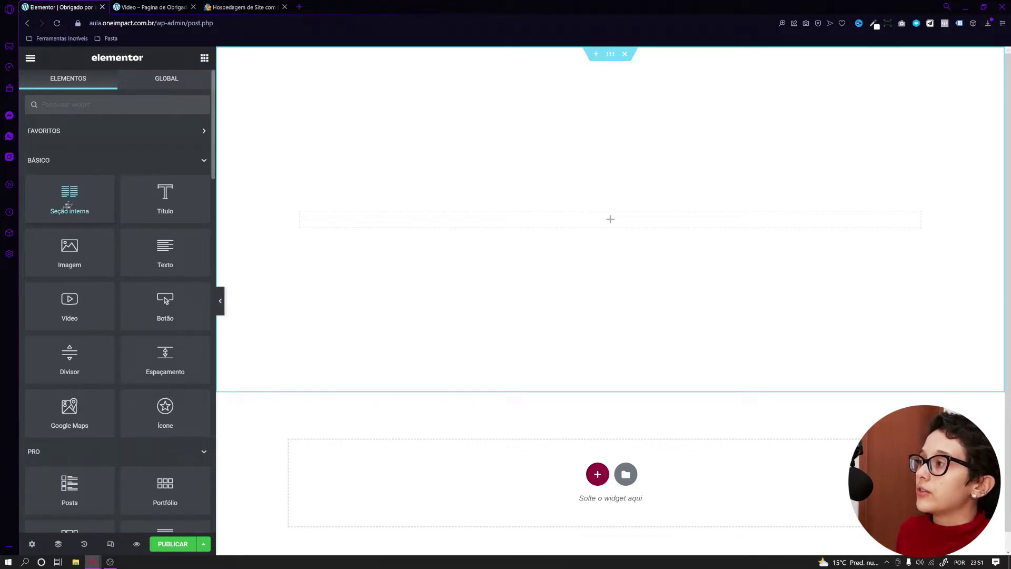
left_click_drag(71, 199, 595, 219)
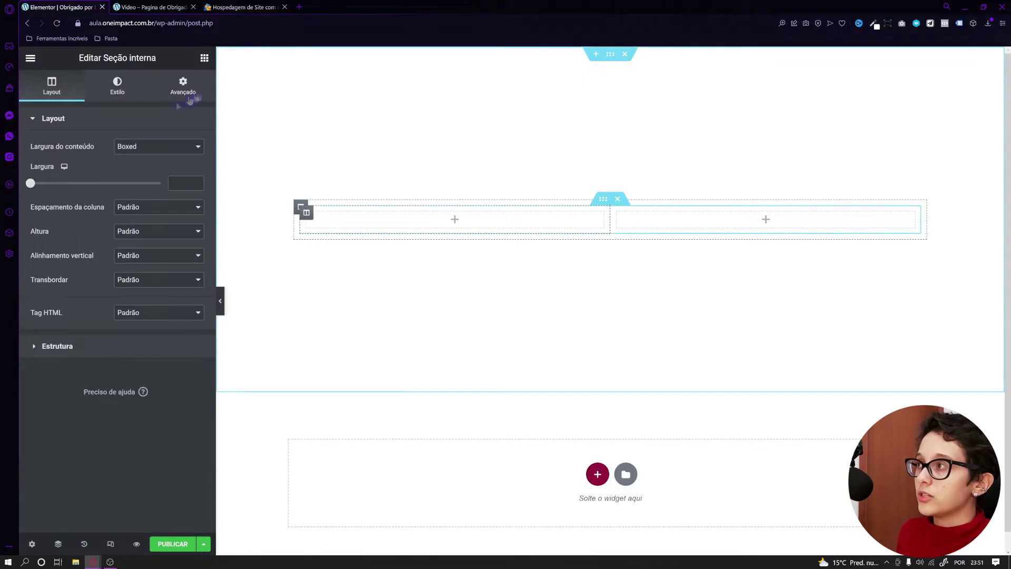
left_click(204, 58)
mouse_move(156, 302)
left_mouse_down()
mouse_move(451, 317)
mouse_move(153, 309)
left_mouse_up()
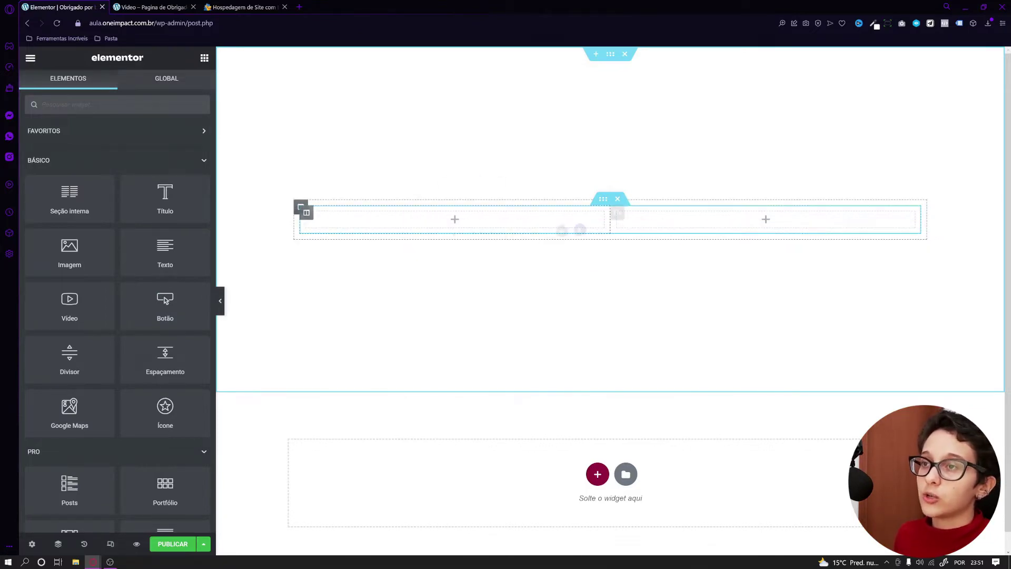
left_click(118, 10)
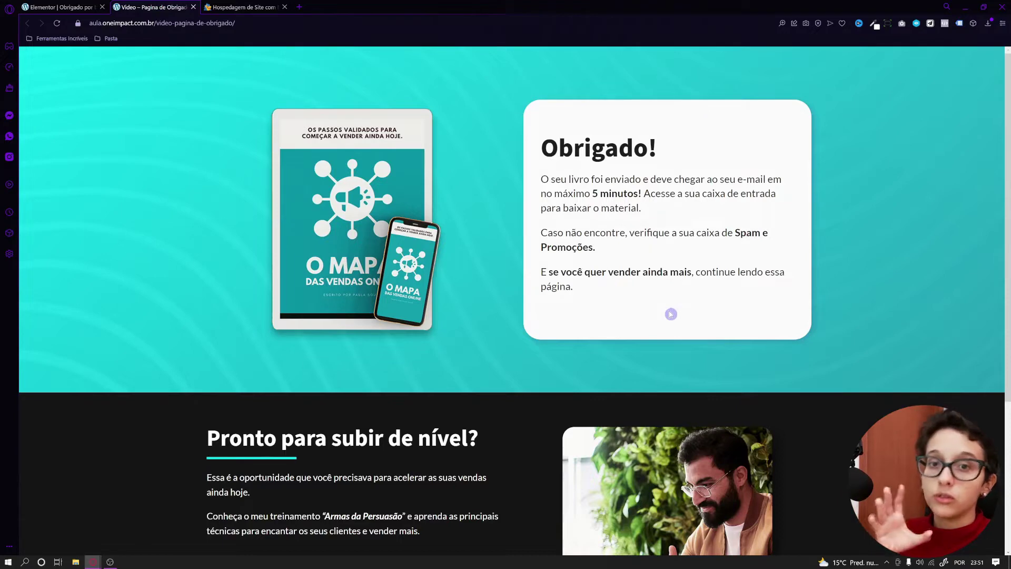
left_click(39, 4)
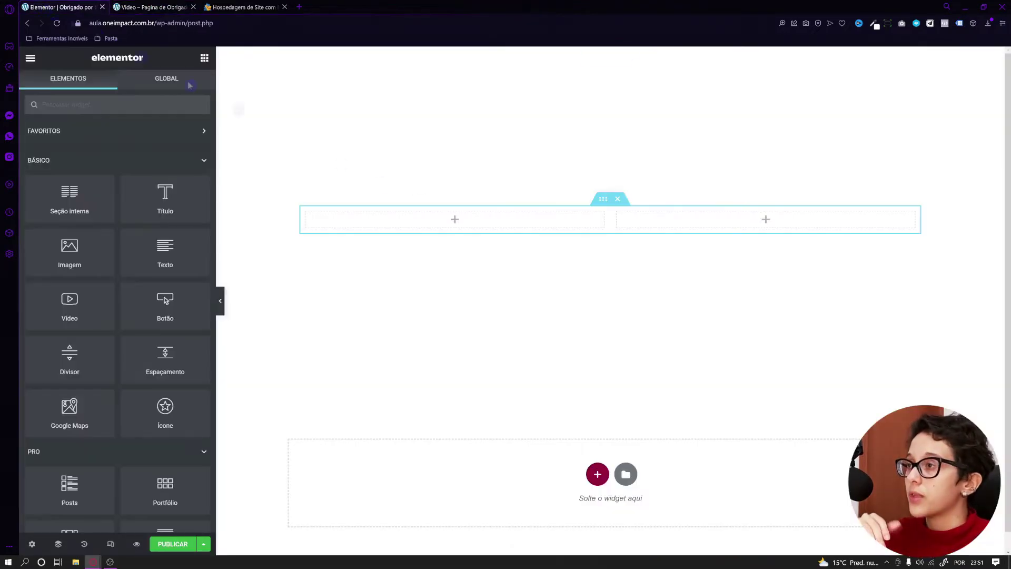
Place an image widget in the inner section's left column and a title and text widget in the right column, comparing with the example page.
left_click_drag(231, 272, 413, 217)
left_click(204, 58)
left_click_drag(167, 193, 684, 222)
left_click(204, 58)
left_click_drag(146, 250, 751, 174)
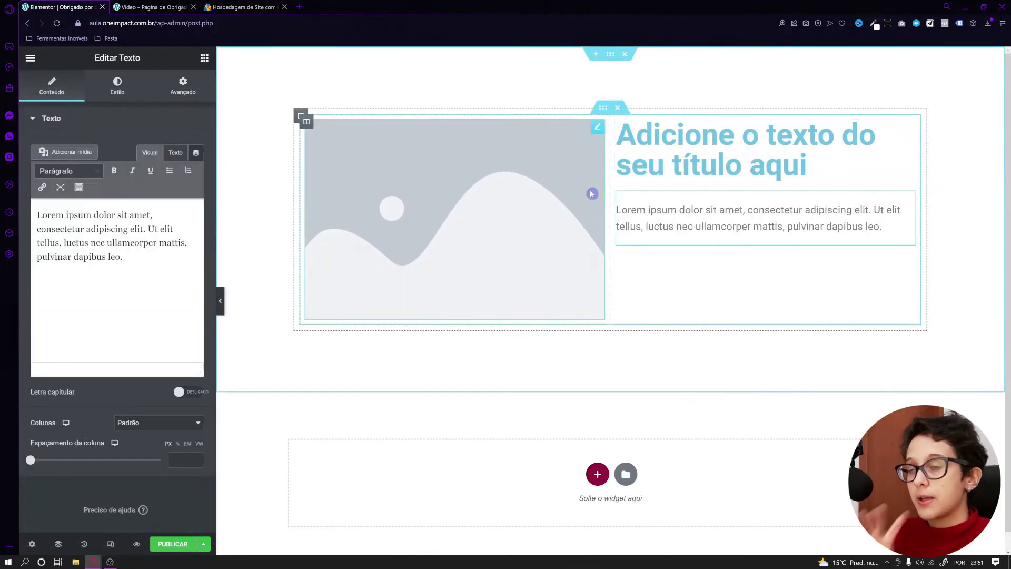
left_click(151, 7)
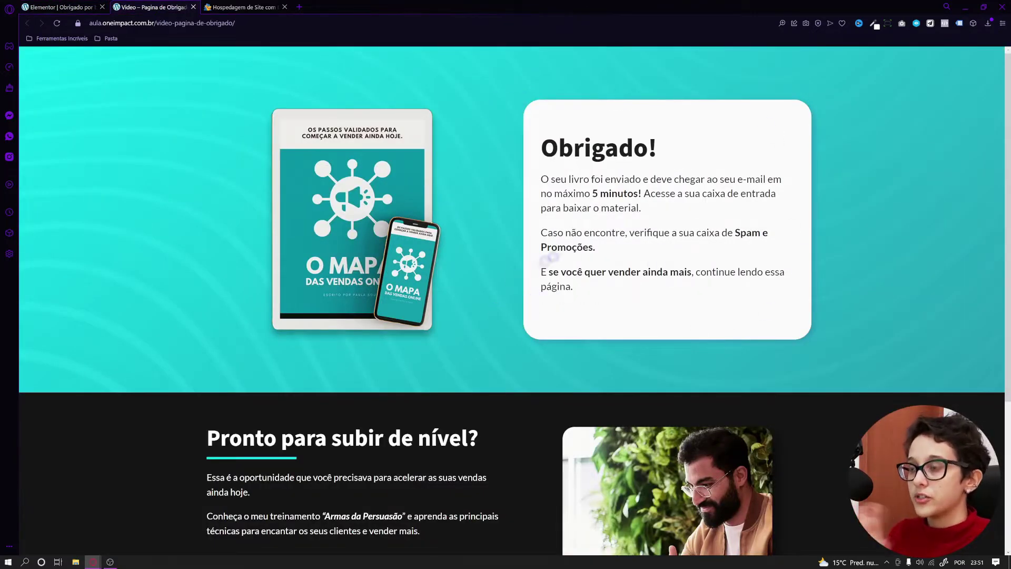
left_click(63, 8)
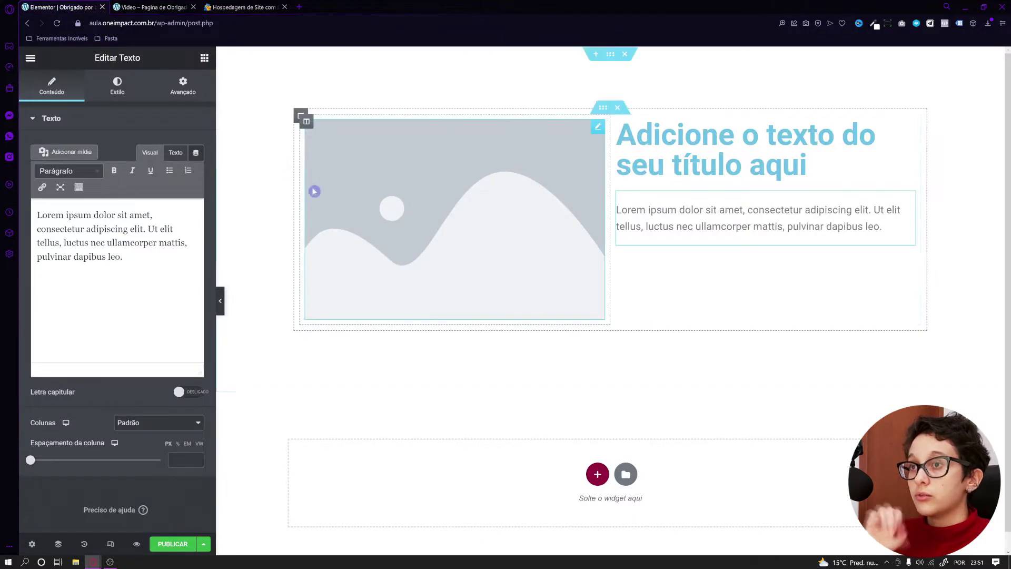
Select the image widget and preview the cover file Rascunho de capa-3.png in the Ebooks de Aulas folder.
left_click(468, 235)
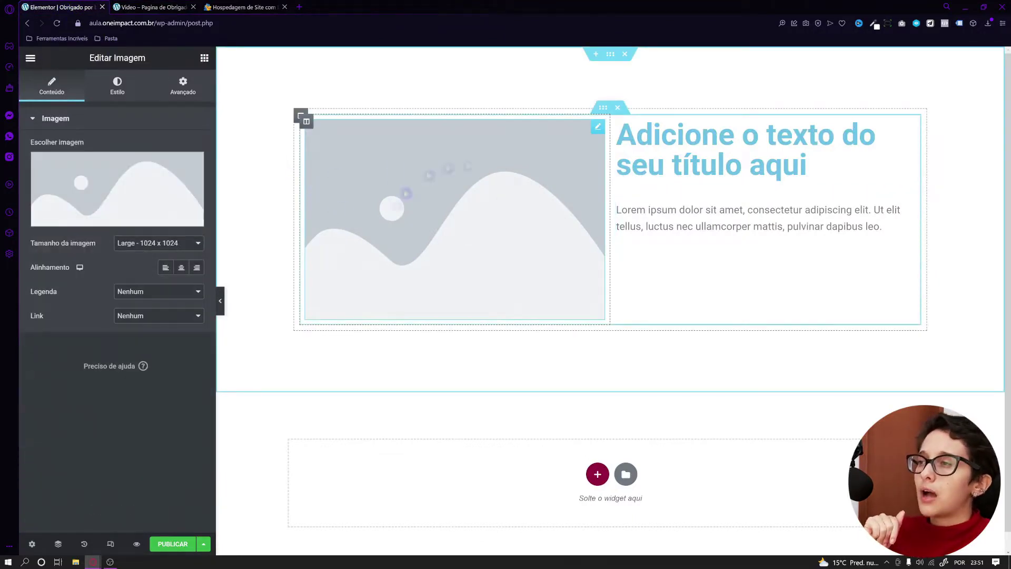
left_click(75, 561)
double_click(885, 138)
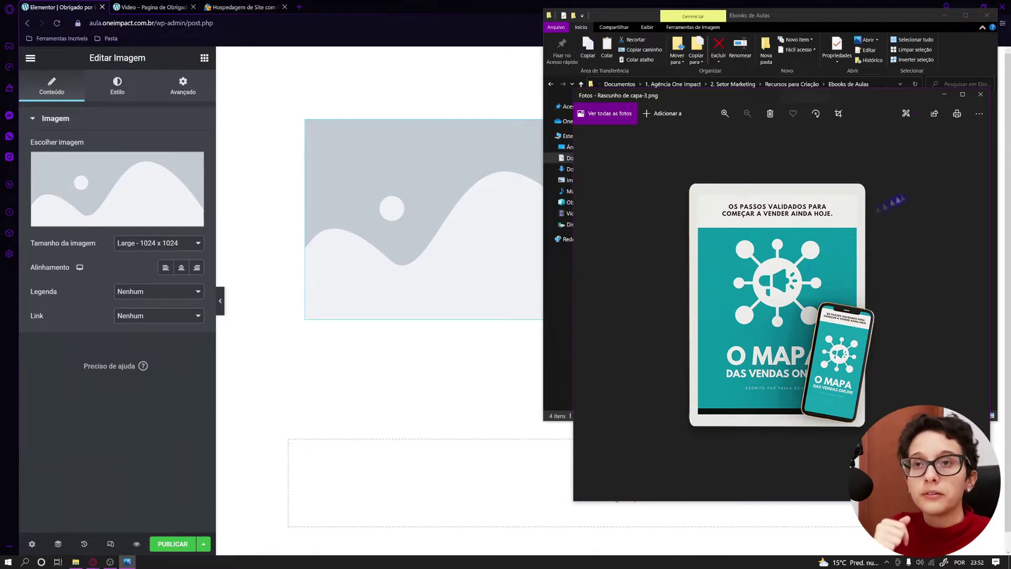
left_click(980, 95)
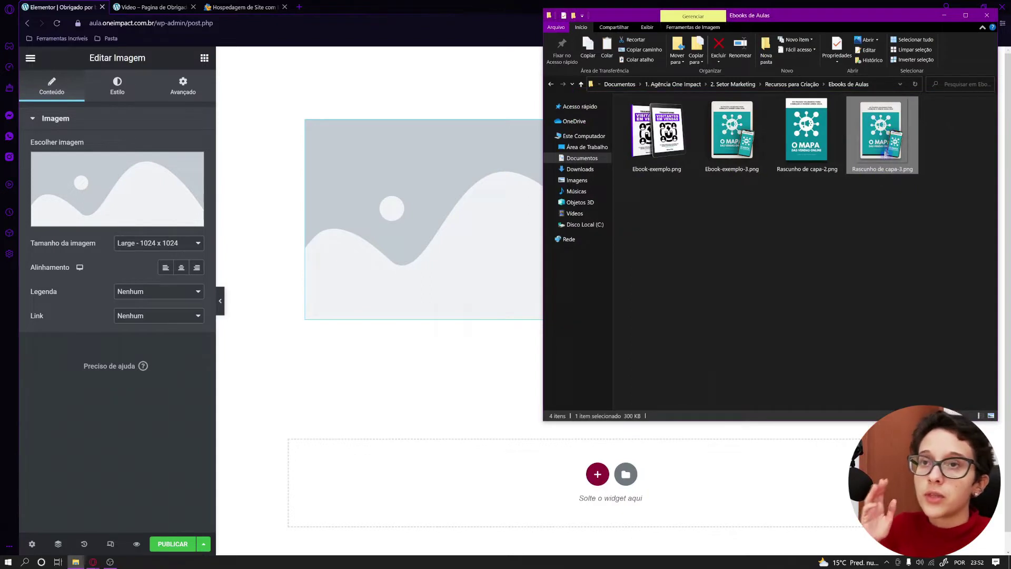
left_click_drag(735, 150, 408, 231)
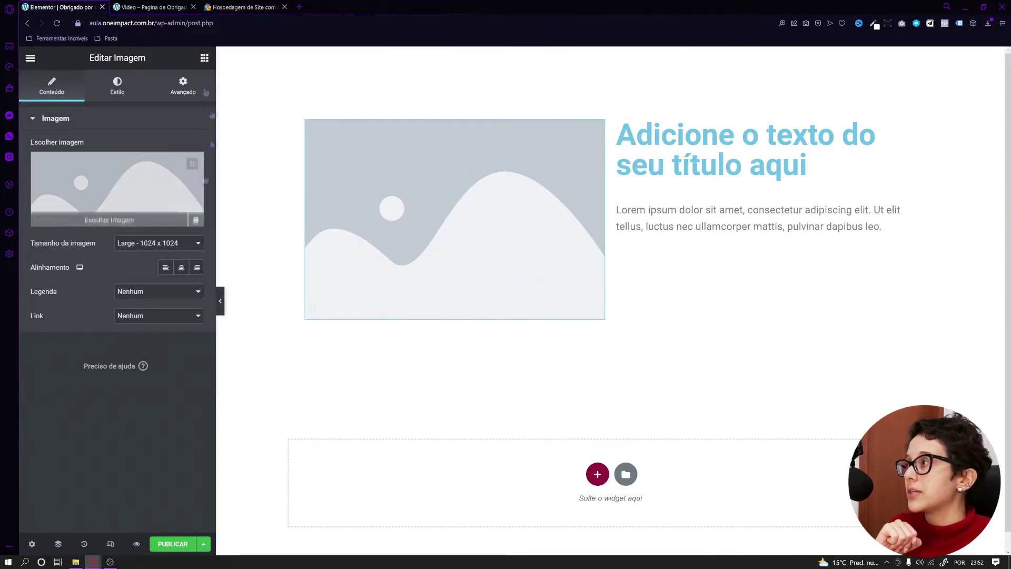
Upload Ebook-exemplo-3.png from the Ebooks de Aulas folder to the media library and insert it into the image widget.
left_click(57, 190)
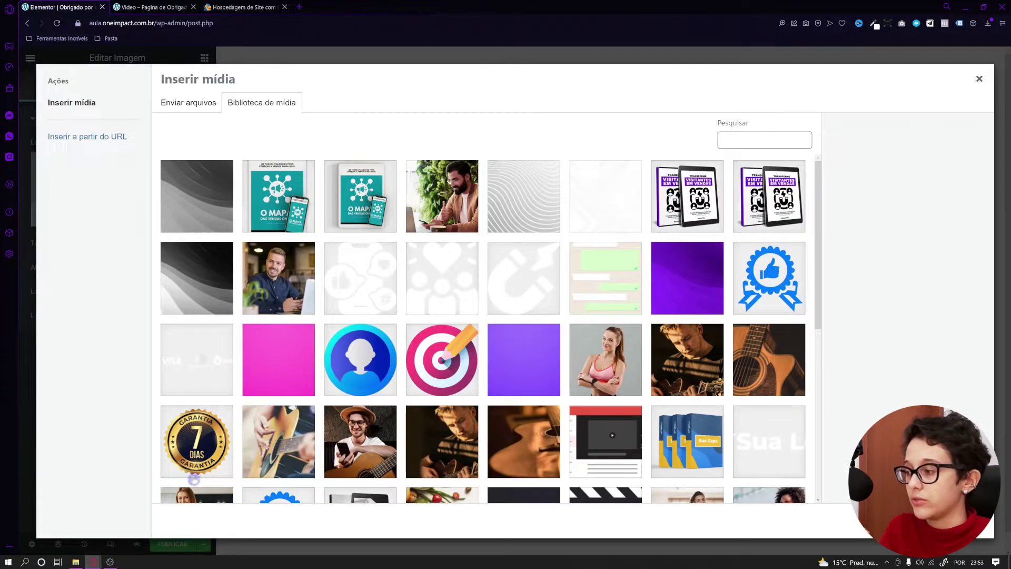
left_click(75, 562)
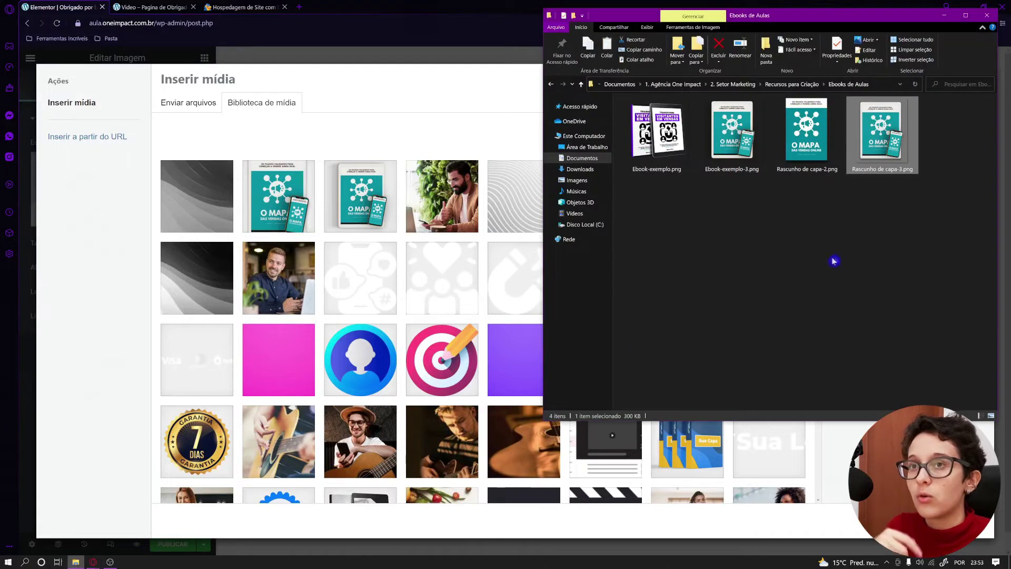
left_click_drag(743, 150, 423, 296)
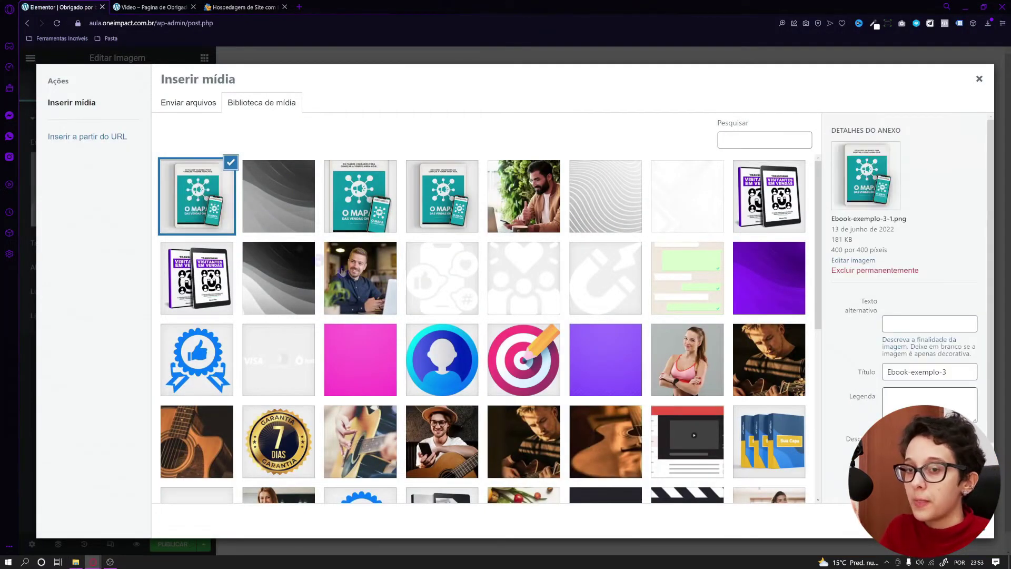
left_click(953, 522)
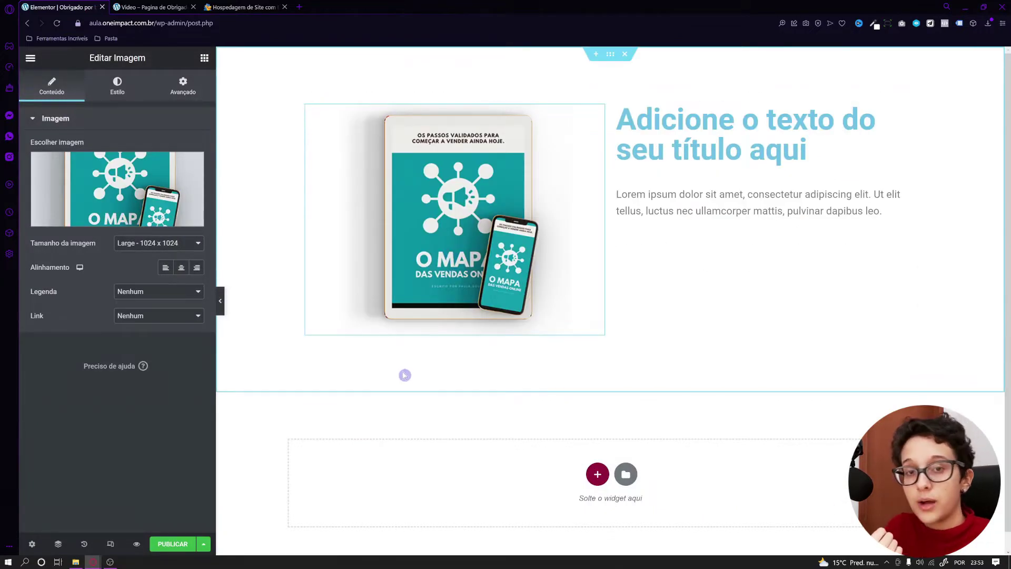
left_click(75, 561)
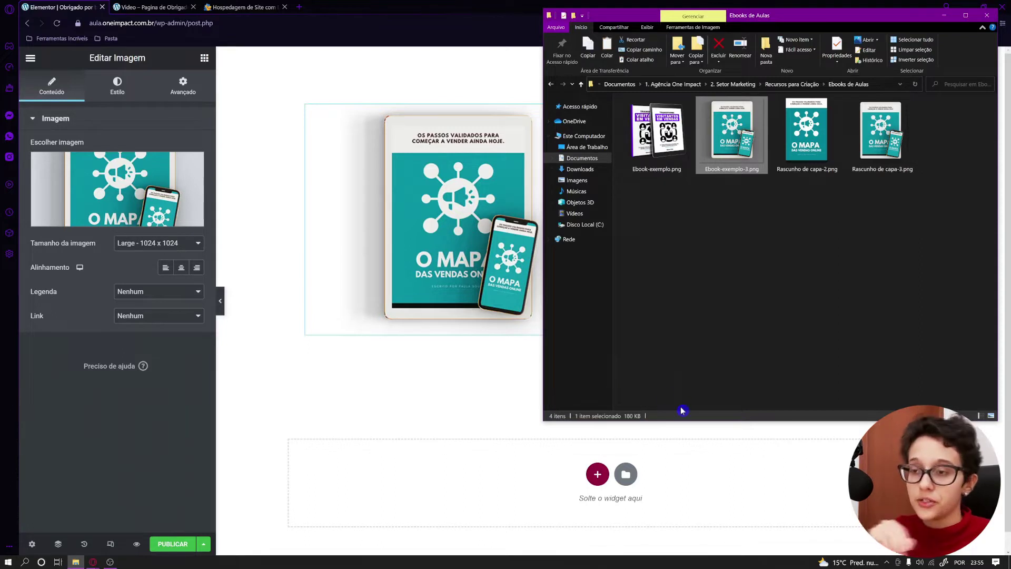
left_click(445, 357)
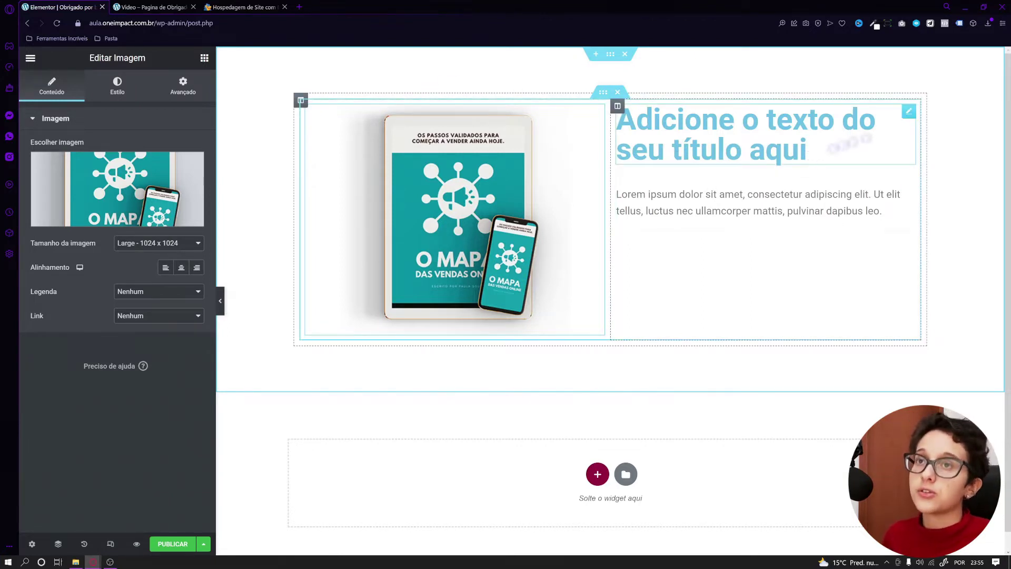
Replace the title widget's placeholder with the heading "Obrigado!" copied from the example page.
left_click(908, 112)
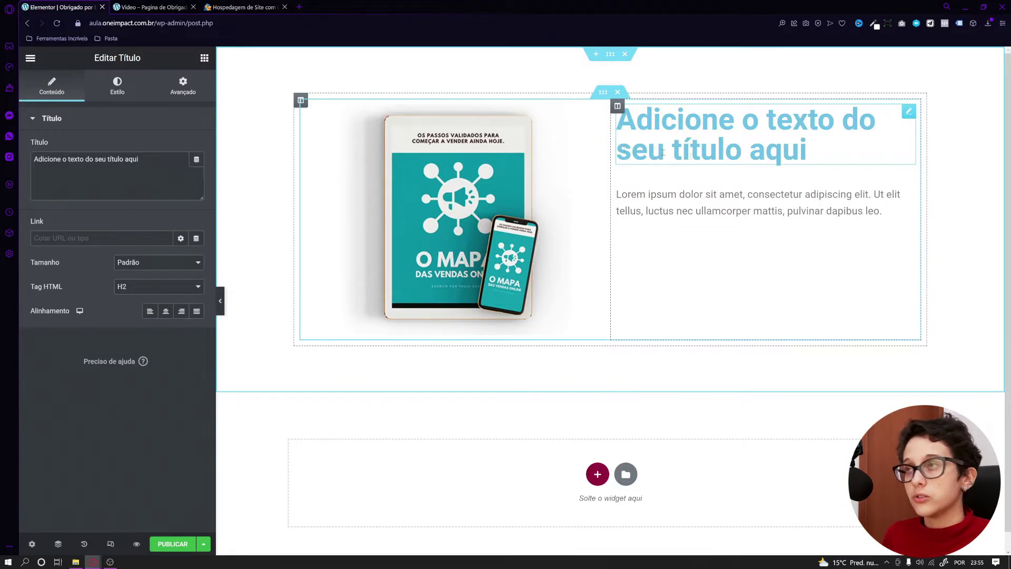
left_click(153, 7)
left_click_drag(542, 149, 657, 150)
right_click(591, 139)
left_click(608, 179)
left_click(61, 7)
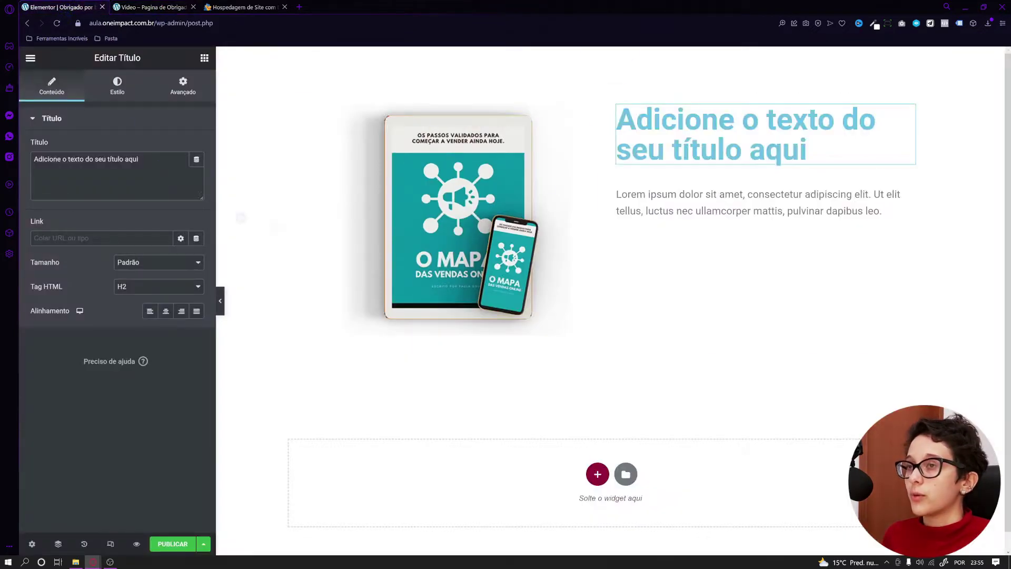
left_click(85, 179)
key("ctrl+a")
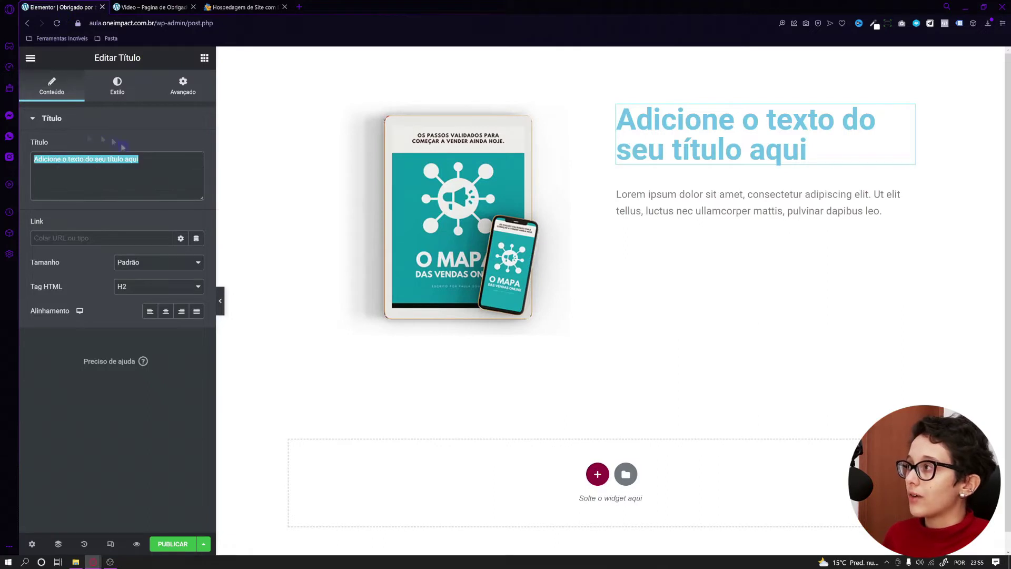
right_click(101, 168)
left_click(156, 223)
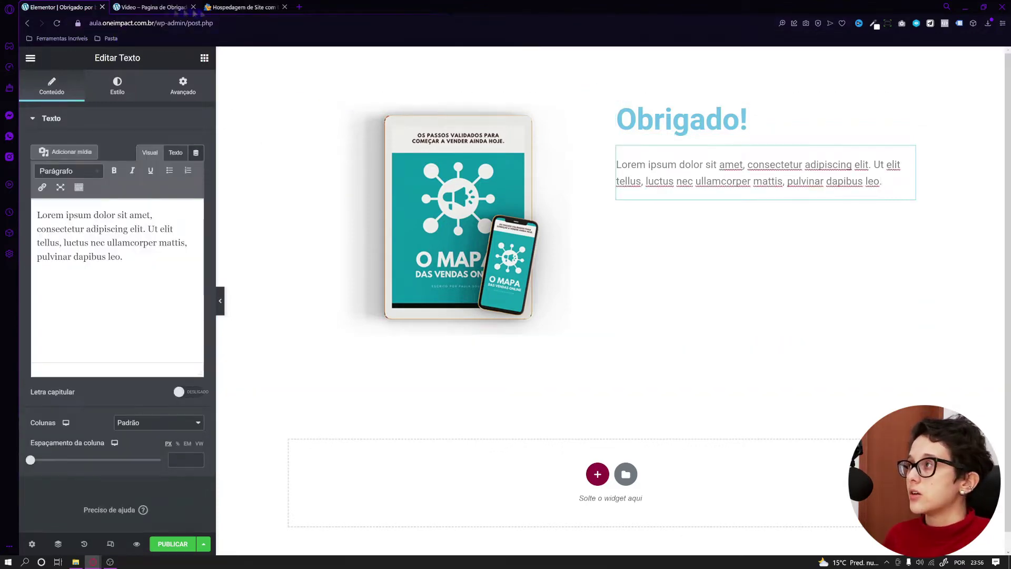
Replace the text widget's placeholder with the three paragraphs below the "Obrigado!" heading on the example page.
left_click(153, 7)
left_click_drag(573, 287, 540, 179)
right_click(553, 187)
left_click(580, 220)
left_click(41, 8)
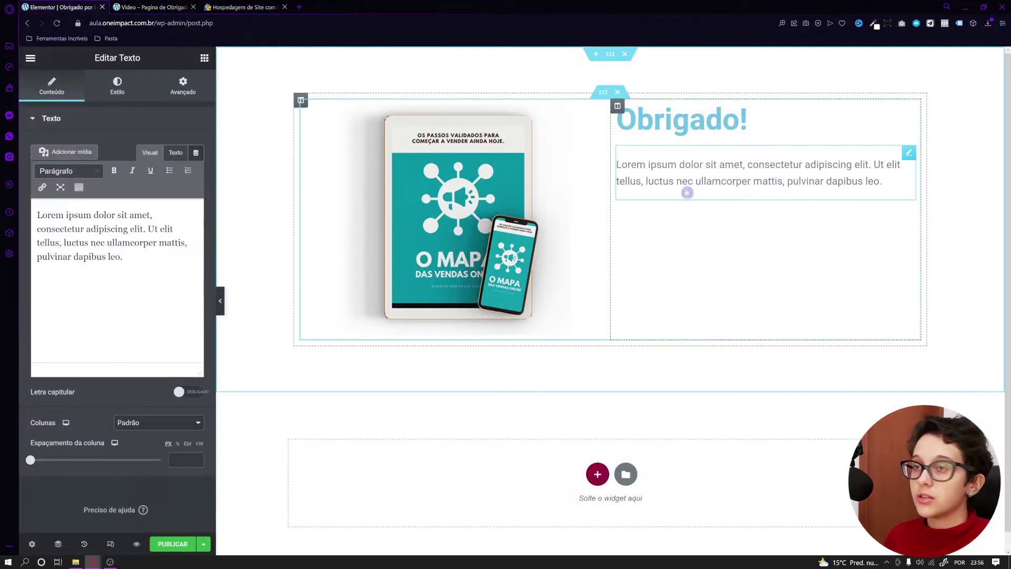
right_click(121, 235)
left_click(158, 327)
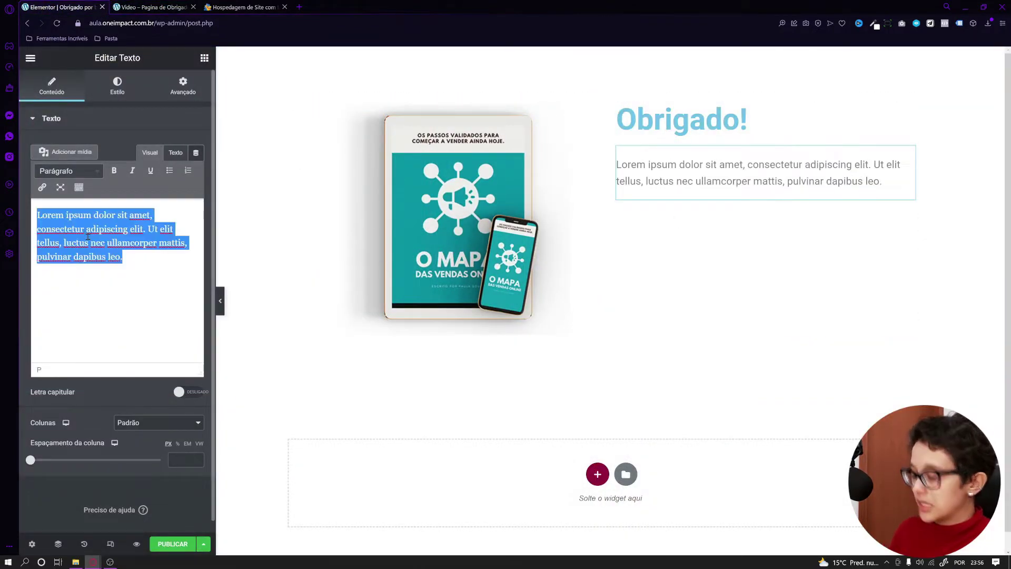
key("ctrl+v")
Review the wording and bold phrases of the pasted message, from the 5-minute delivery promise to the closing invitation to keep reading.
left_click_drag(79, 217, 84, 243)
left_click(82, 270)
left_click_drag(143, 230, 78, 244)
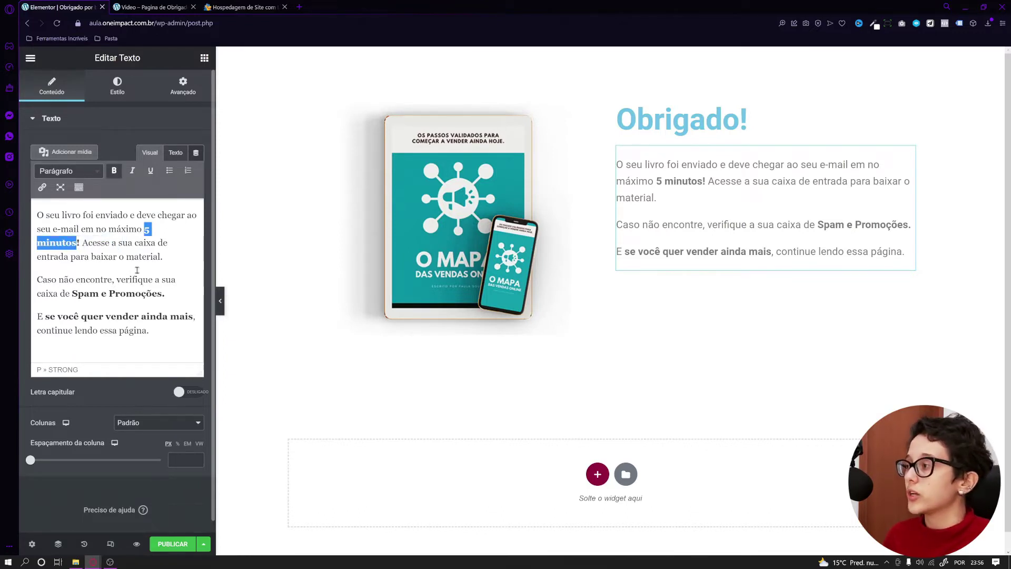
left_click(100, 234)
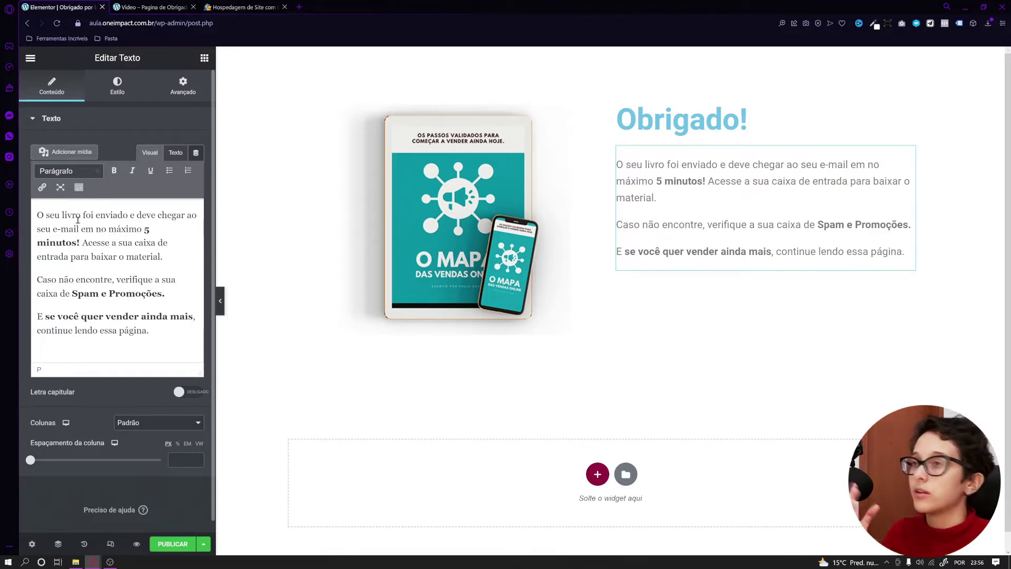
left_click_drag(142, 229, 81, 243)
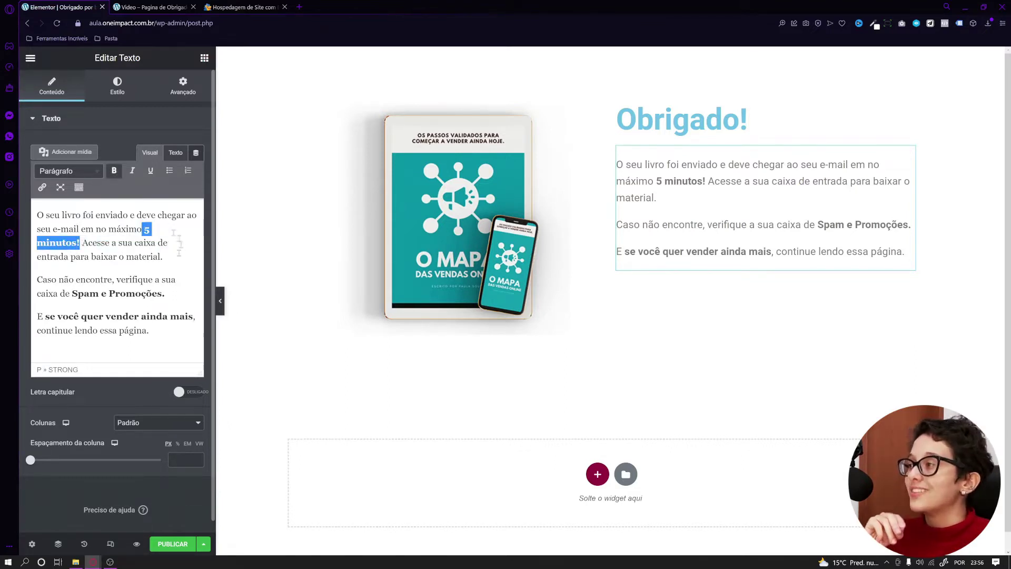
left_click_drag(150, 330, 36, 330)
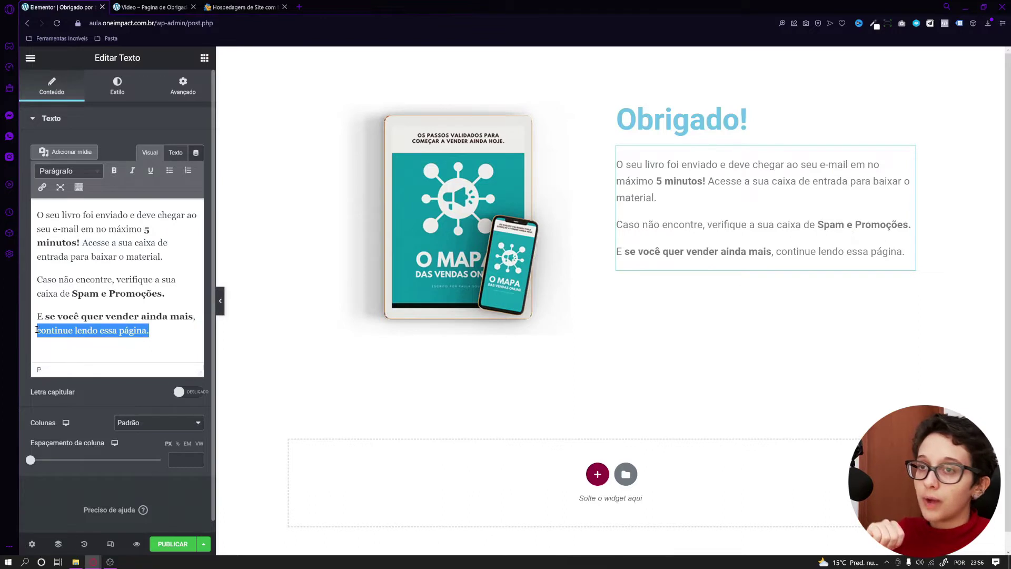
mouse_move(137, 230)
left_mouse_down()
mouse_move(149, 231)
mouse_move(127, 244)
left_mouse_up()
left_click_drag(45, 317, 142, 317)
left_click(148, 330)
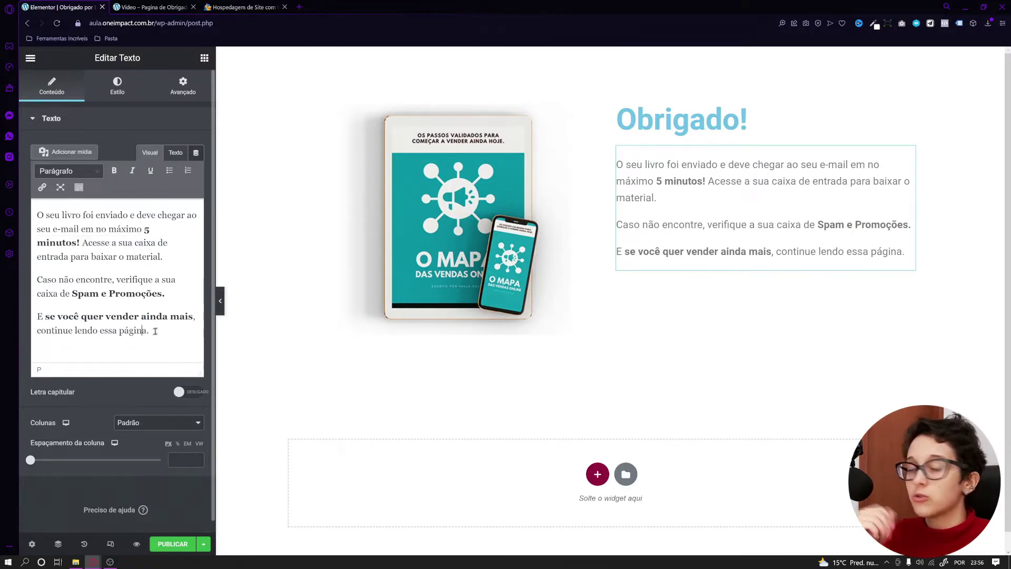
Look over the example page's thank-you section and the offer section below it.
left_click(150, 7)
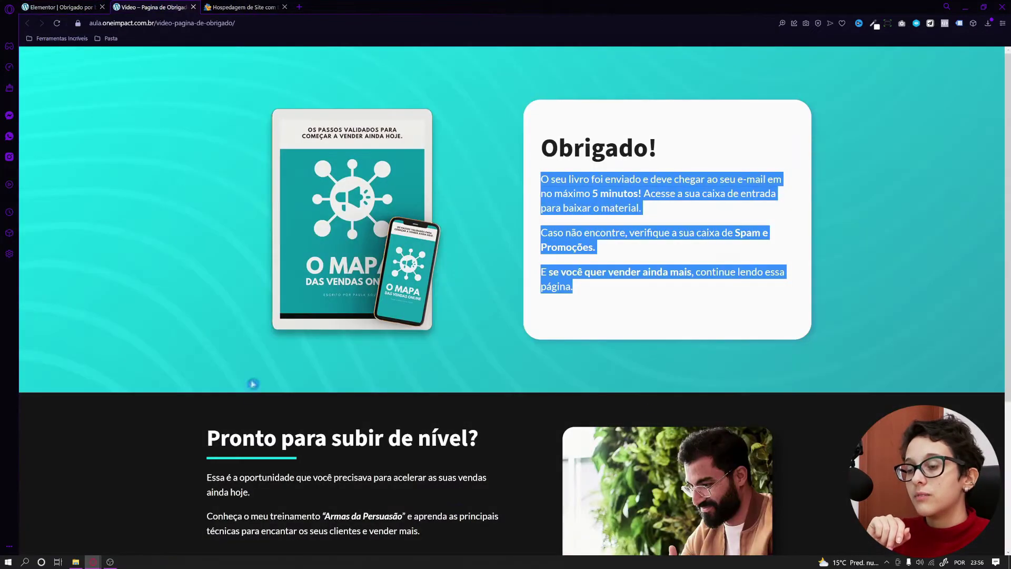
scroll(390, 433, "down", 3)
scroll(146, 256, "up", 3)
left_click(167, 258)
left_click(57, 6)
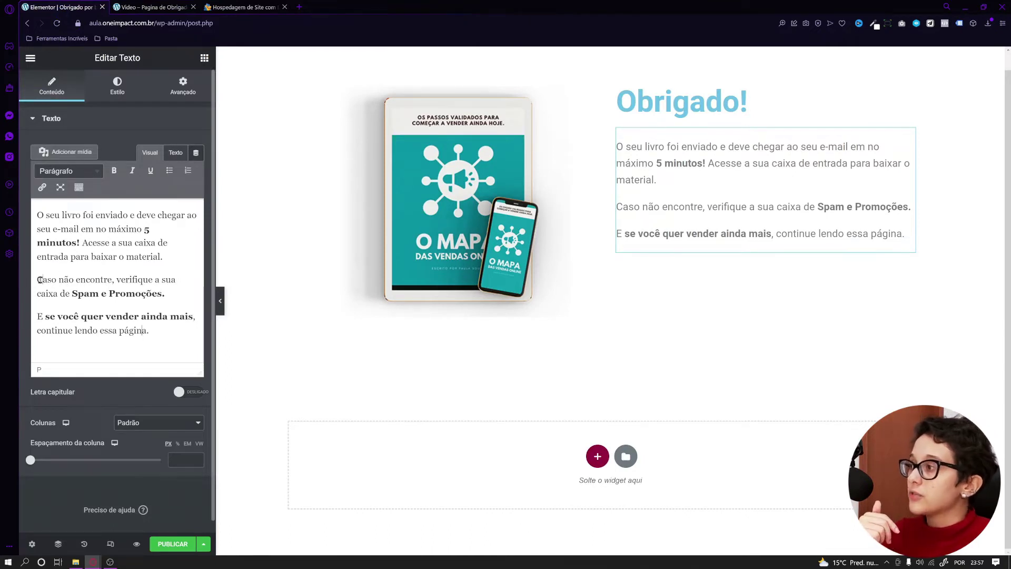
Examine the "Spam e Promoções" sentence in the text widget and preview the page without the editing panel.
left_click_drag(40, 279, 164, 293)
left_click(126, 294)
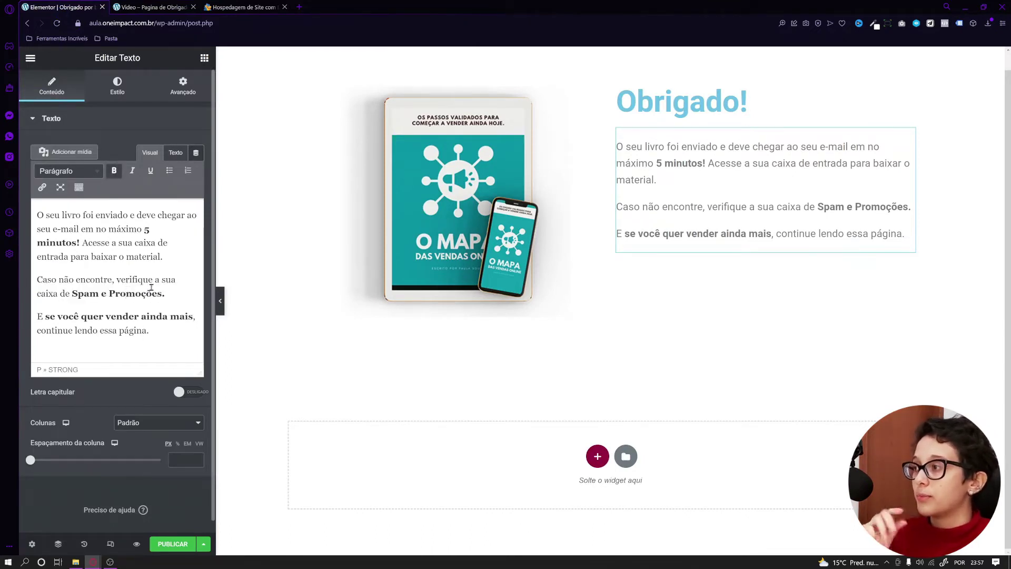
left_click_drag(72, 293, 169, 290)
left_click(133, 297)
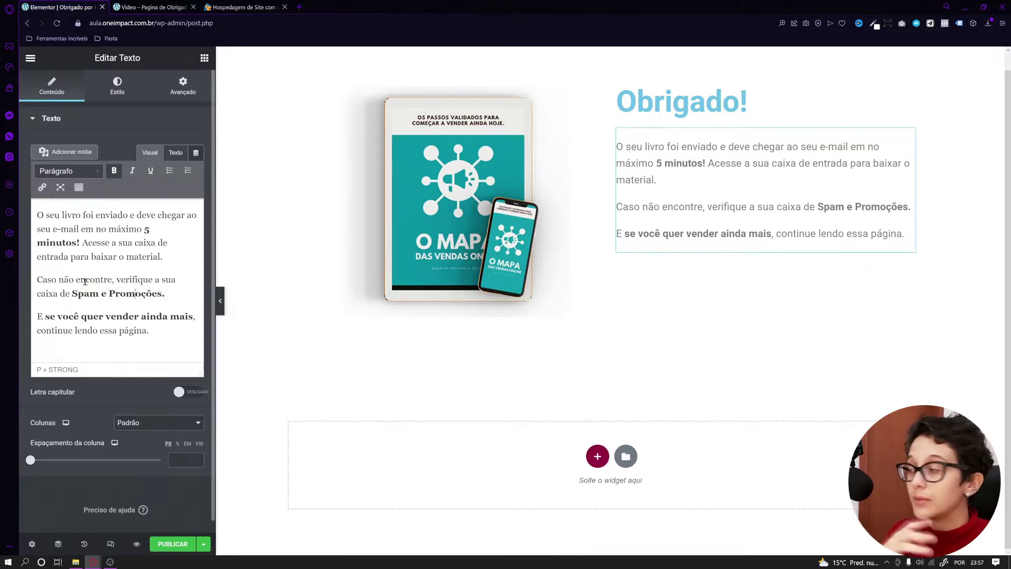
left_click_drag(74, 296, 168, 288)
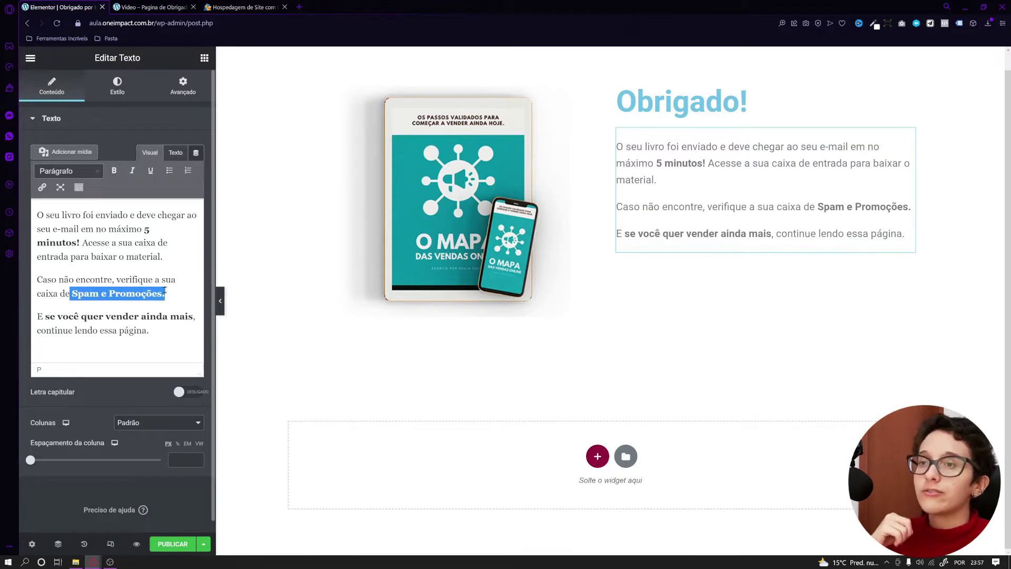
left_click(71, 306)
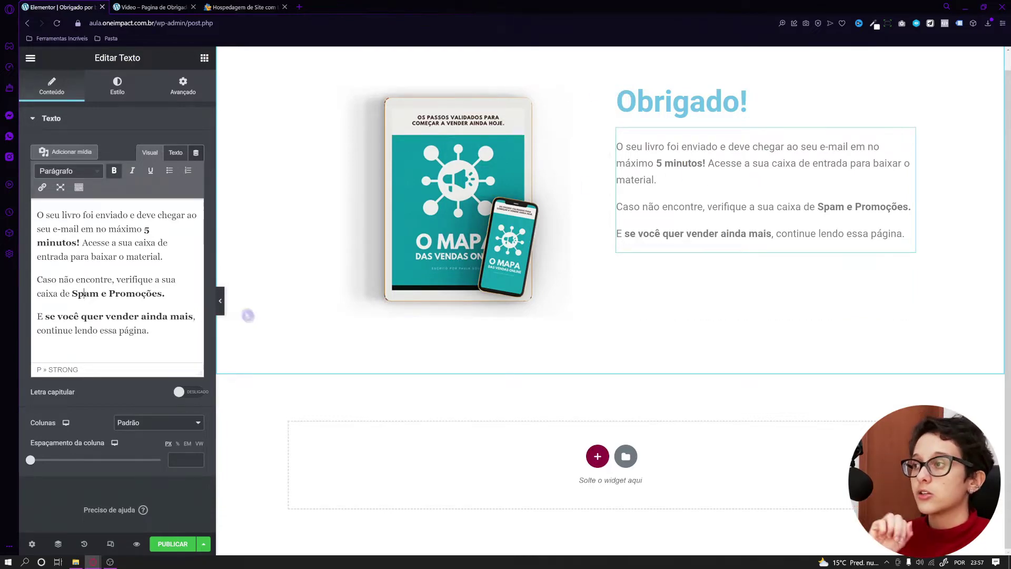
left_click(221, 301)
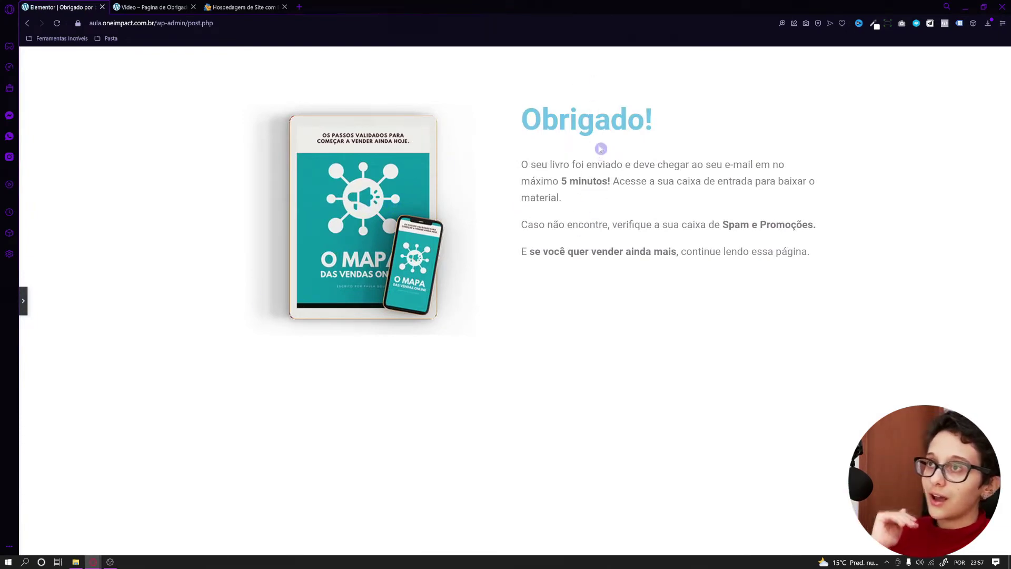
left_click(23, 300)
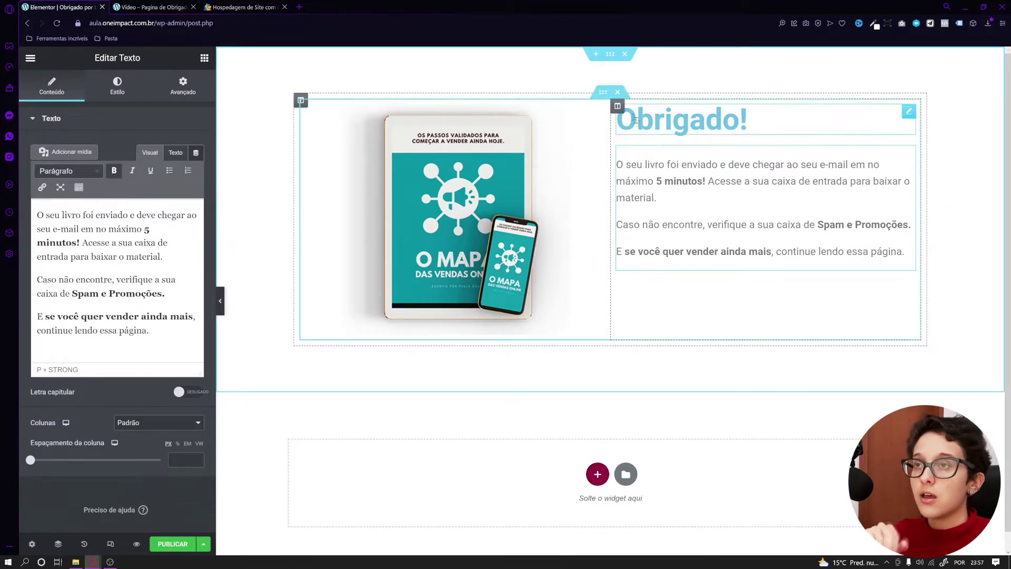
Set the right column's vertical alignment to Meio and compare the result with the example page.
left_click(617, 108)
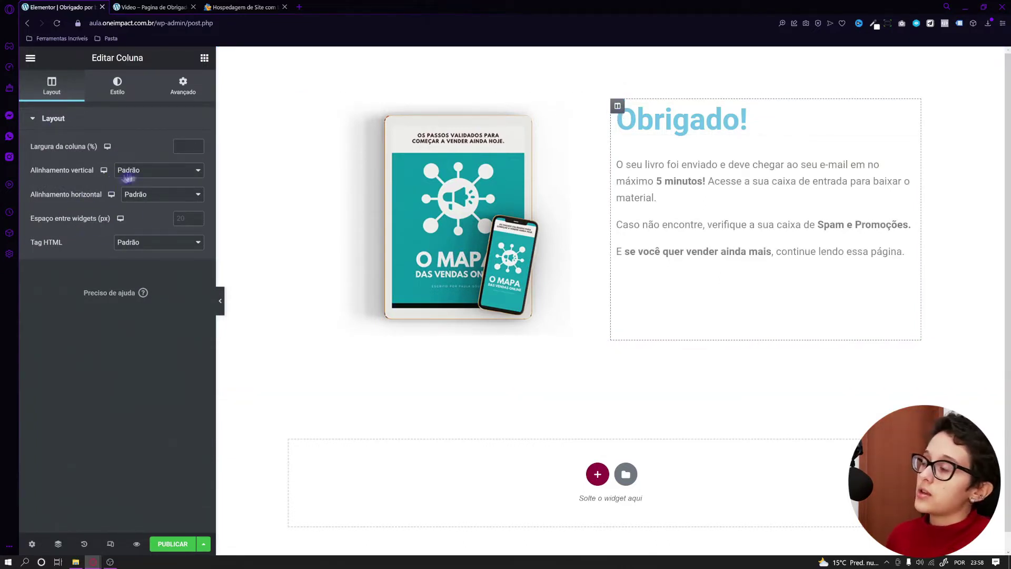
left_click(155, 172)
left_click(129, 203)
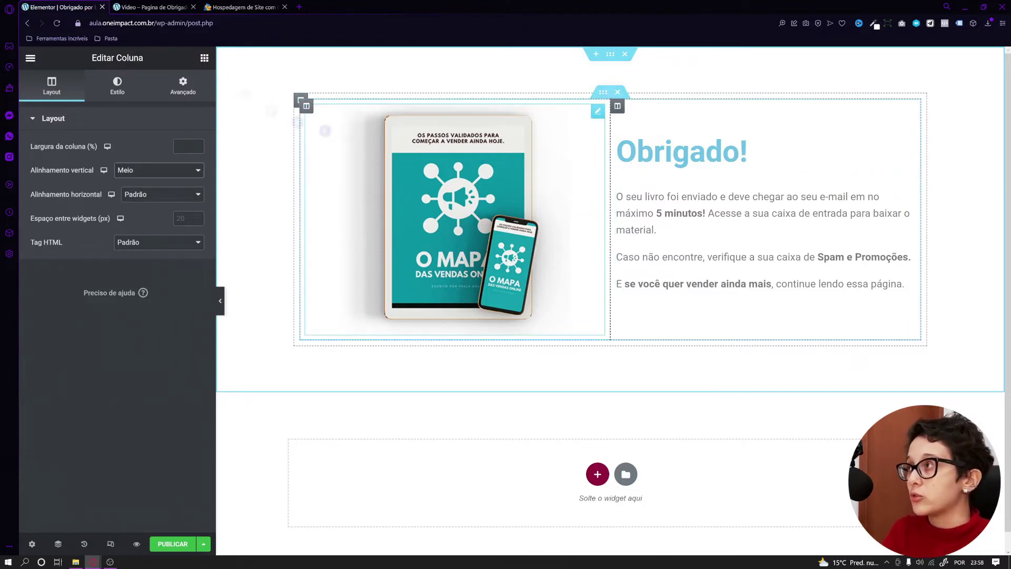
left_click(150, 7)
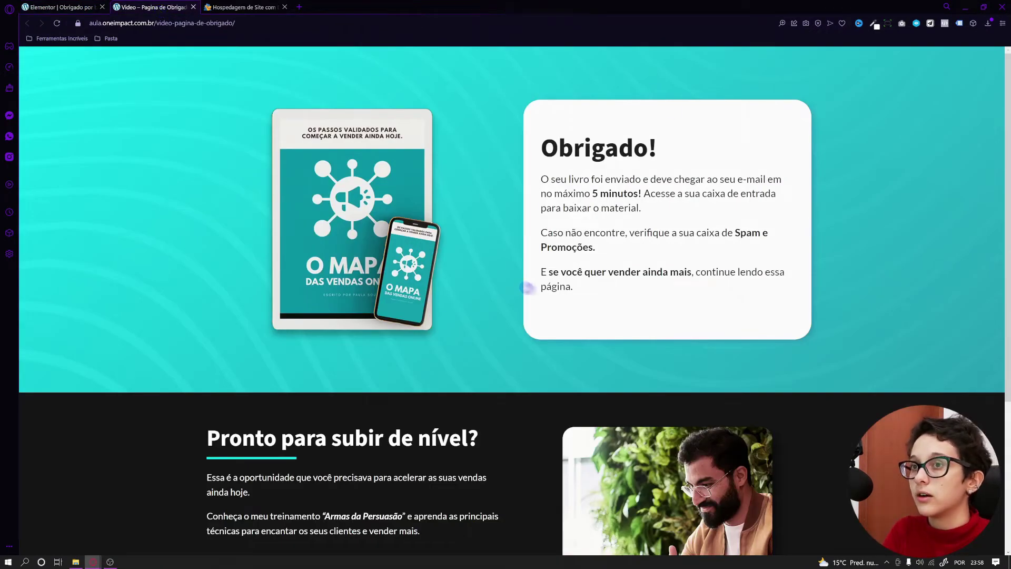
Give the thank-you section a classic background using the Fundo-Linhas.jpg image from the media library.
left_click(62, 6)
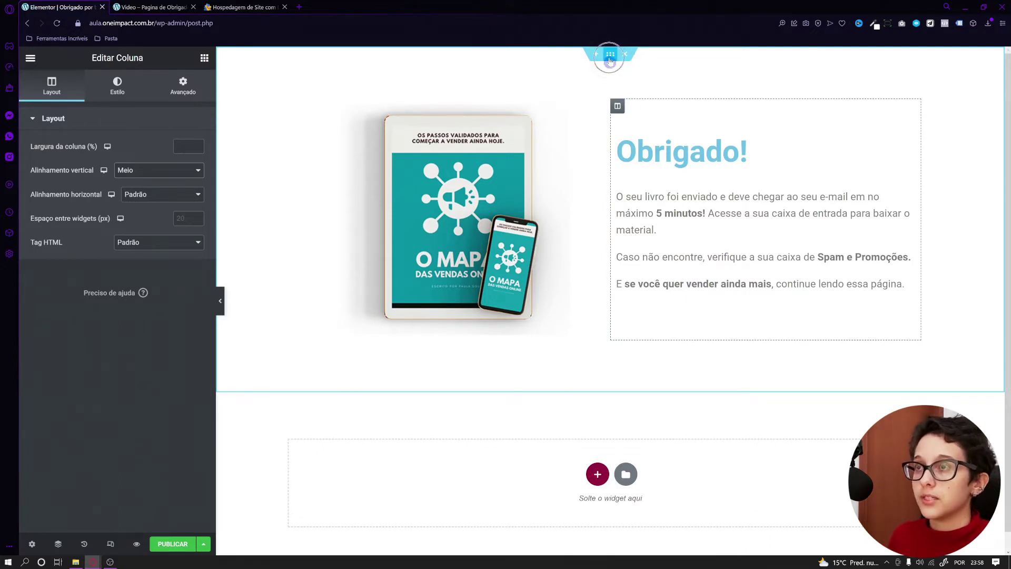
left_click(610, 56)
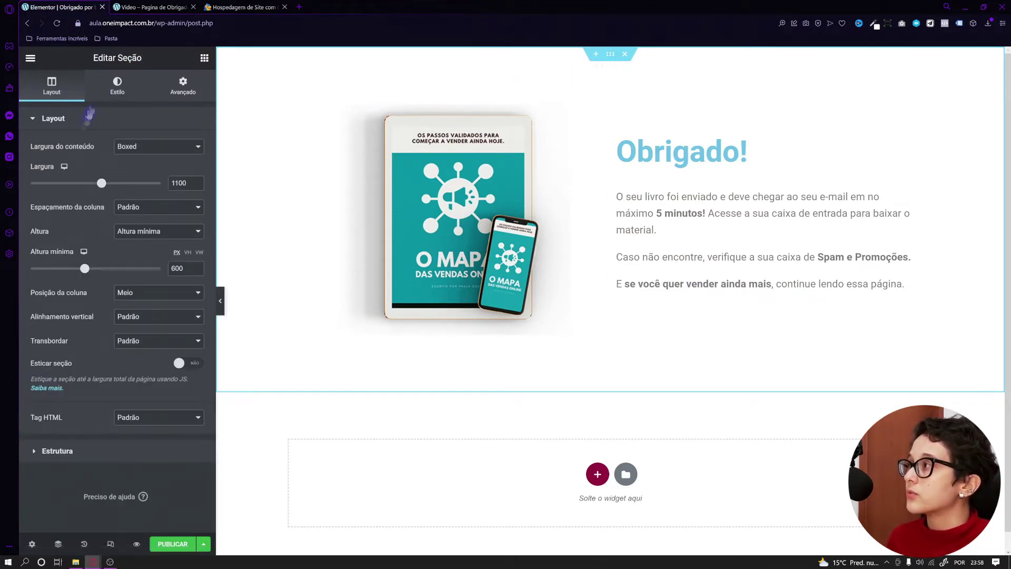
left_click(128, 86)
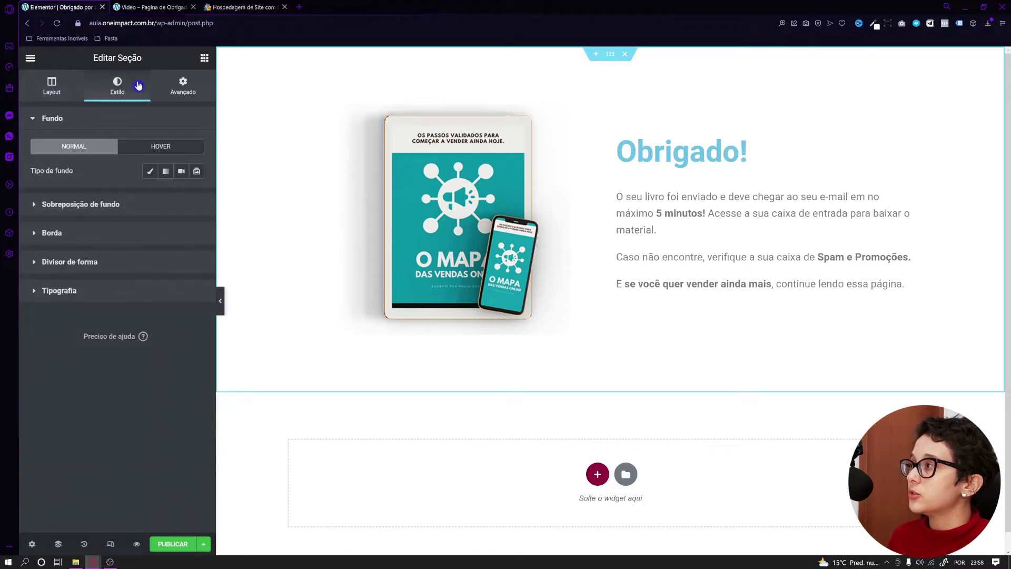
left_click(150, 171)
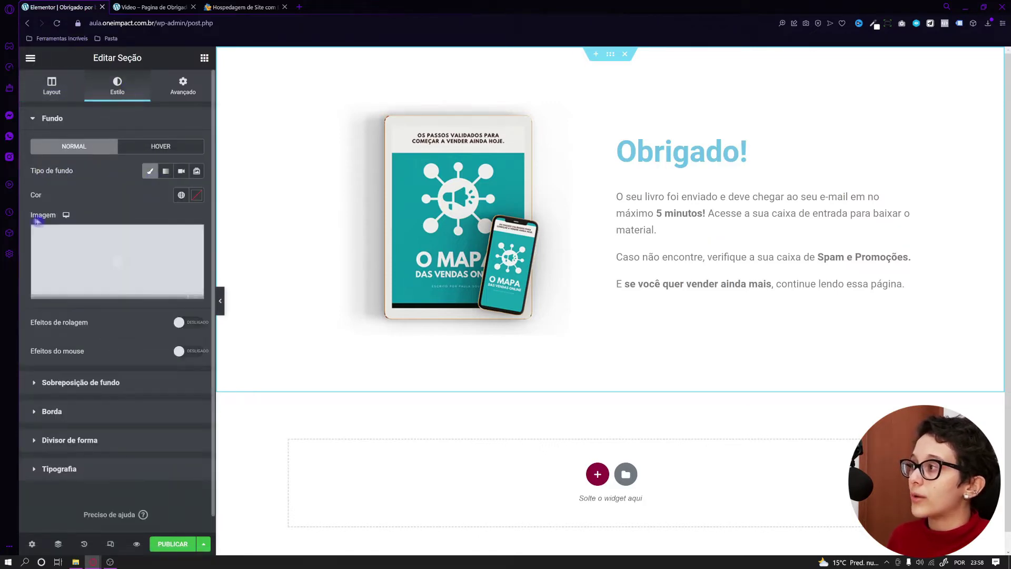
left_click(93, 245)
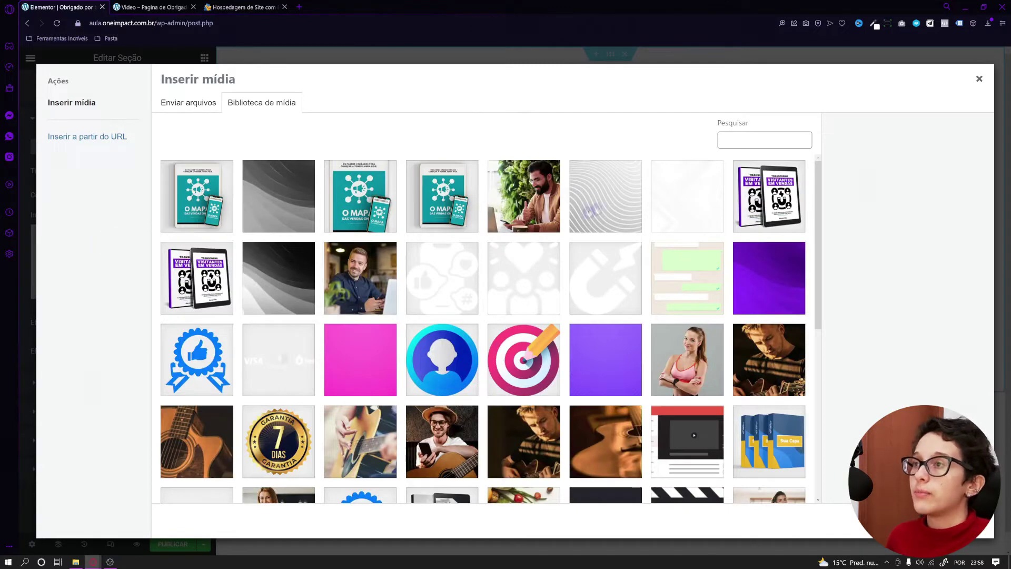
left_click(595, 212)
left_click(526, 221)
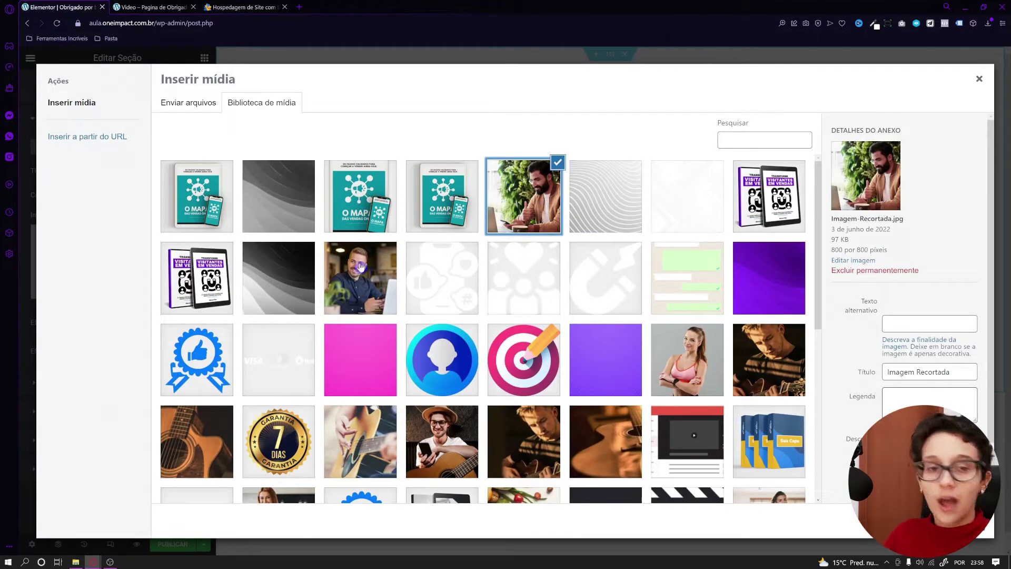
scroll(574, 328, "down", 15)
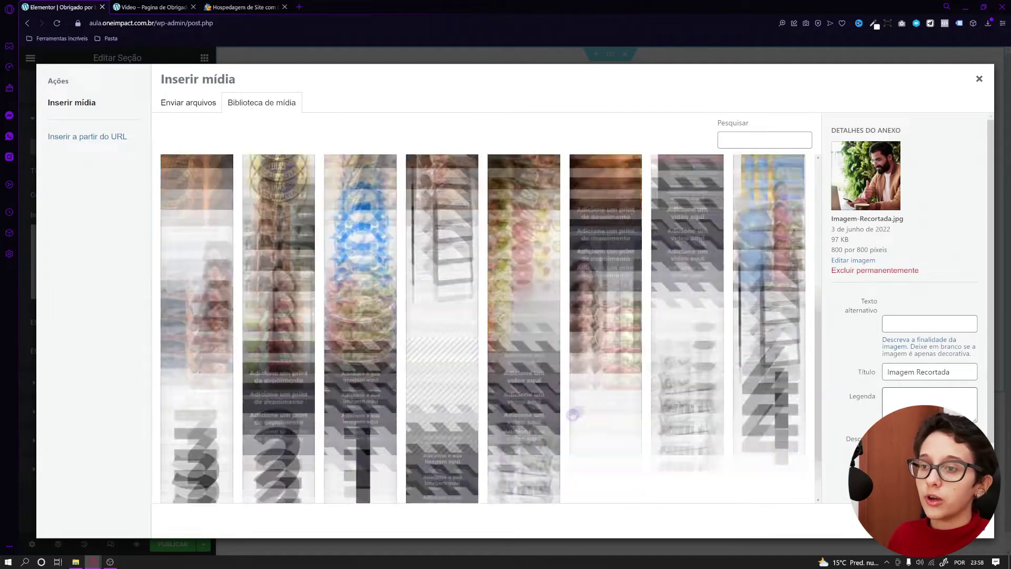
left_click(653, 379)
scroll(635, 408, "up", 3)
scroll(635, 408, "up", 10)
left_click(605, 197)
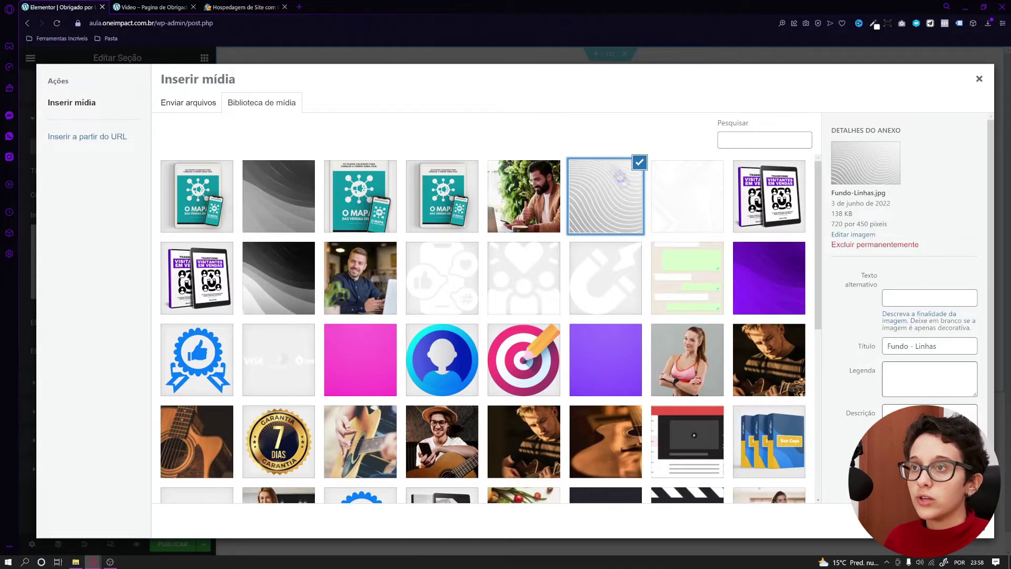
left_click(964, 524)
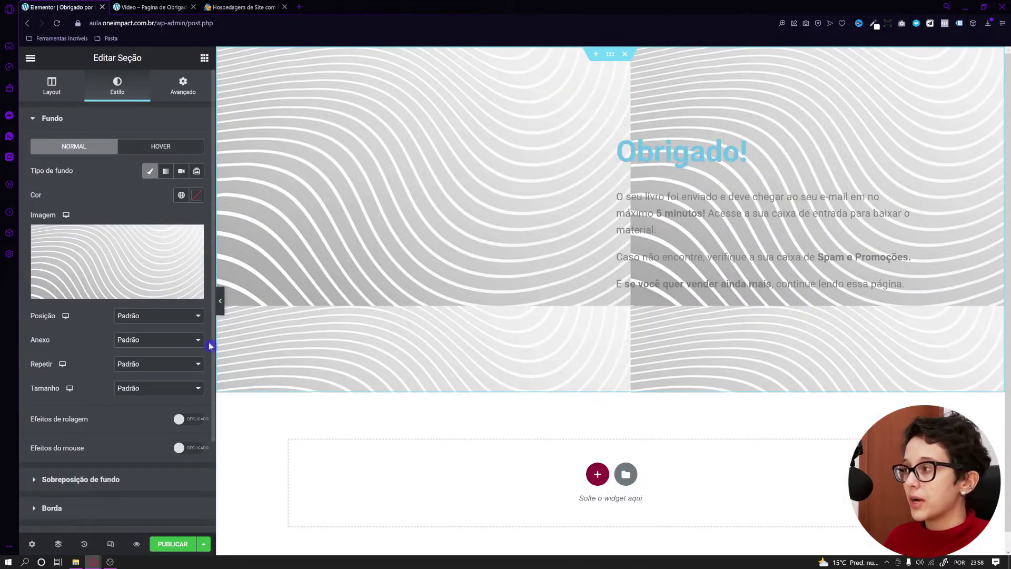
Set the position of the section's background image to Centralizado.
left_click(127, 321)
left_click(132, 339)
Try the Fixo attachment on the background image and check how it behaves while the page scrolls.
left_click(124, 343)
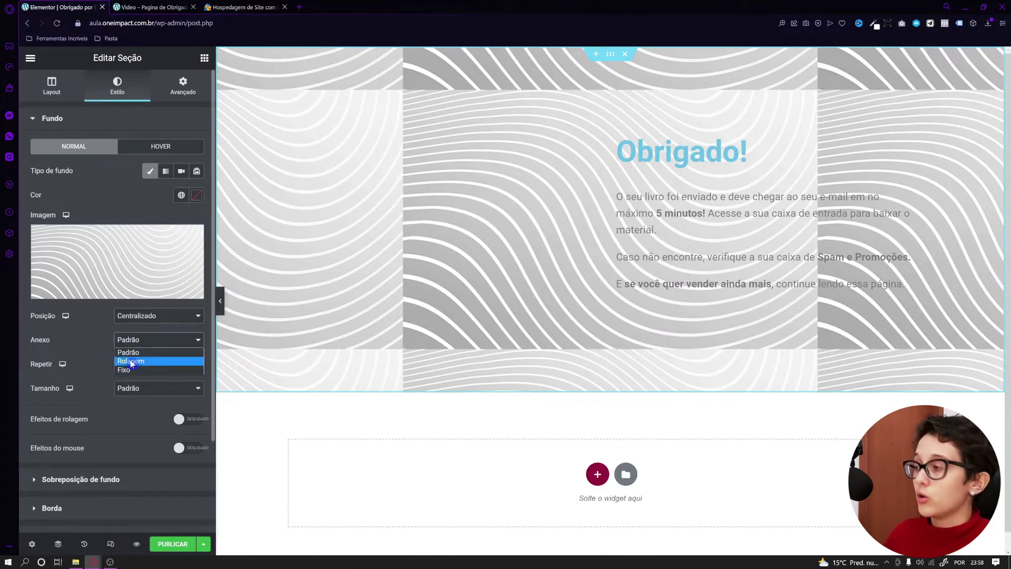
left_click(126, 371)
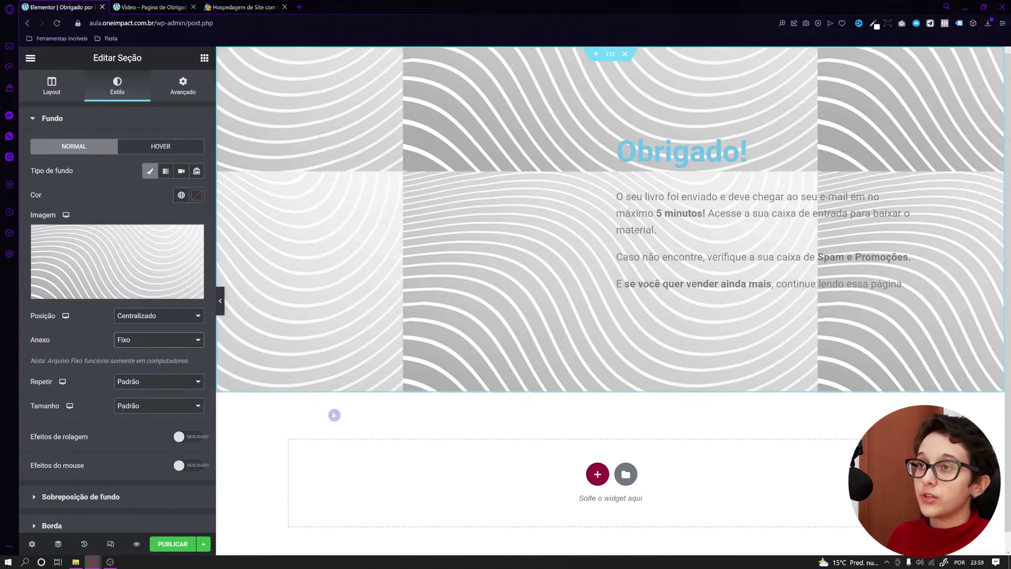
scroll(334, 415, "down", 1)
scroll(332, 414, "up", 1)
scroll(333, 414, "down", 1)
scroll(333, 414, "up", 1)
scroll(333, 414, "down", 1)
Set the background image's attachment to Rolagem.
left_click(129, 341)
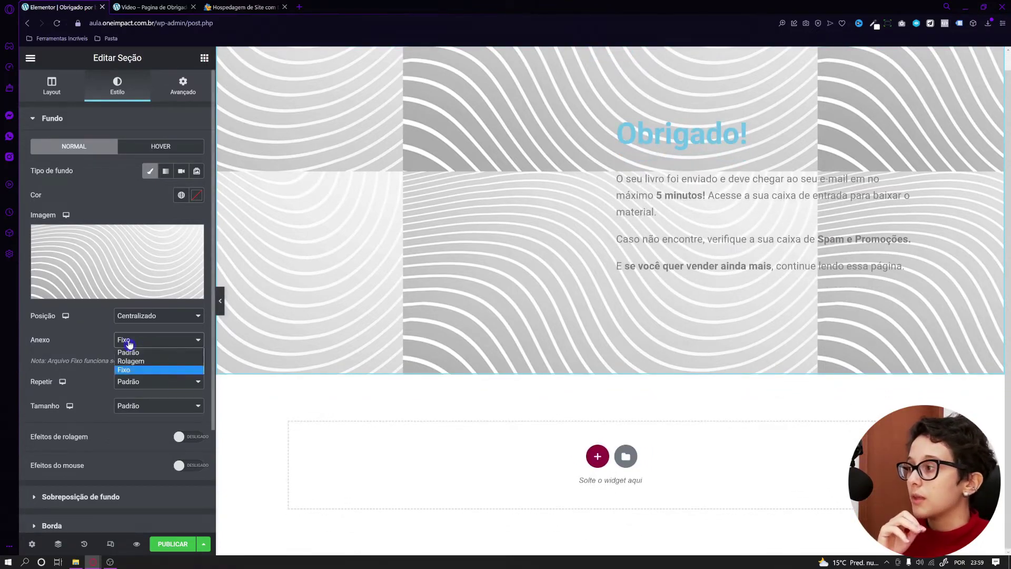
left_click(126, 360)
scroll(349, 433, "up", 1)
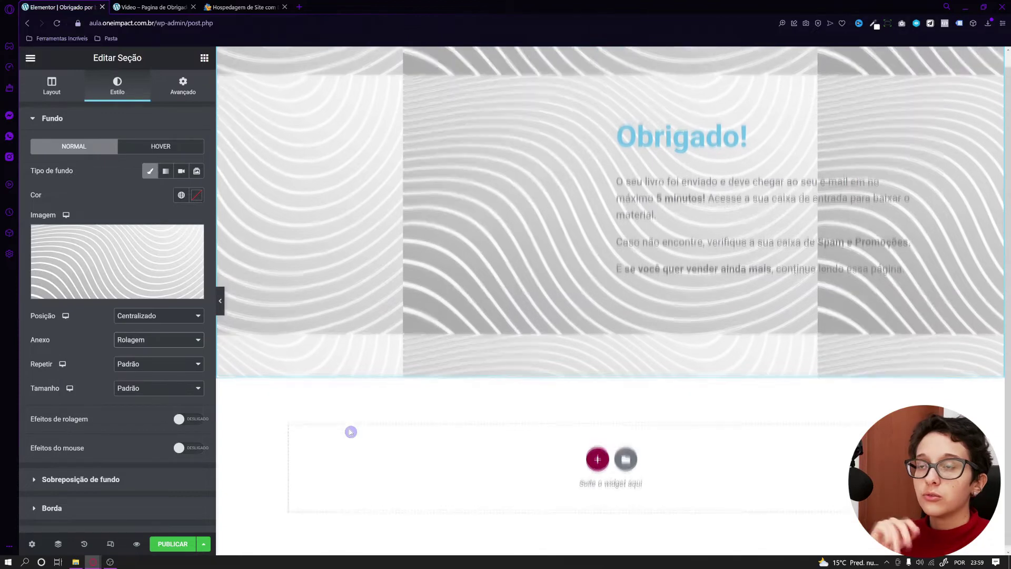
Set the background image to Não repetir with the size Preenchimento completo.
left_click(132, 364)
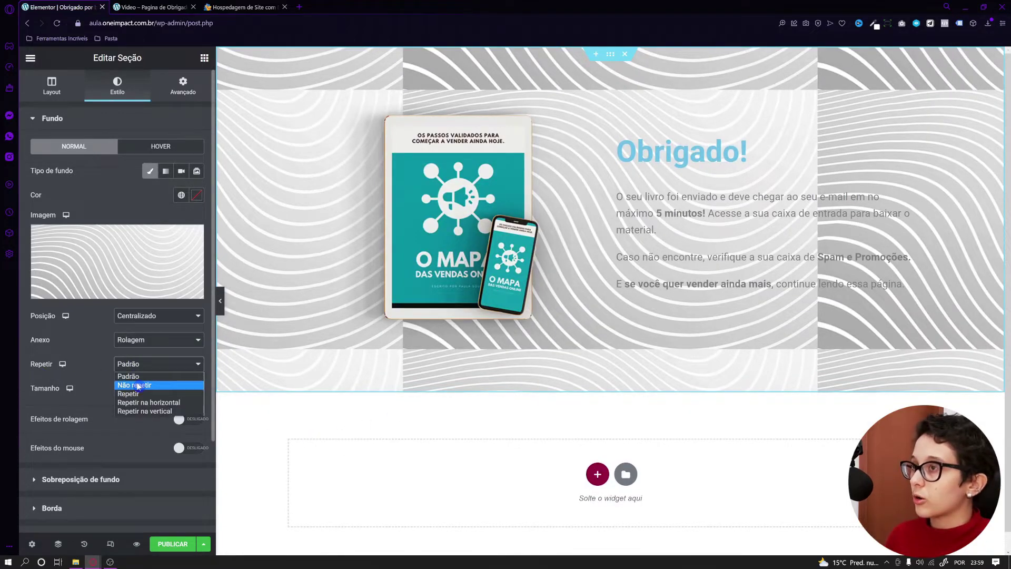
left_click(138, 386)
left_click(122, 388)
left_click(139, 413)
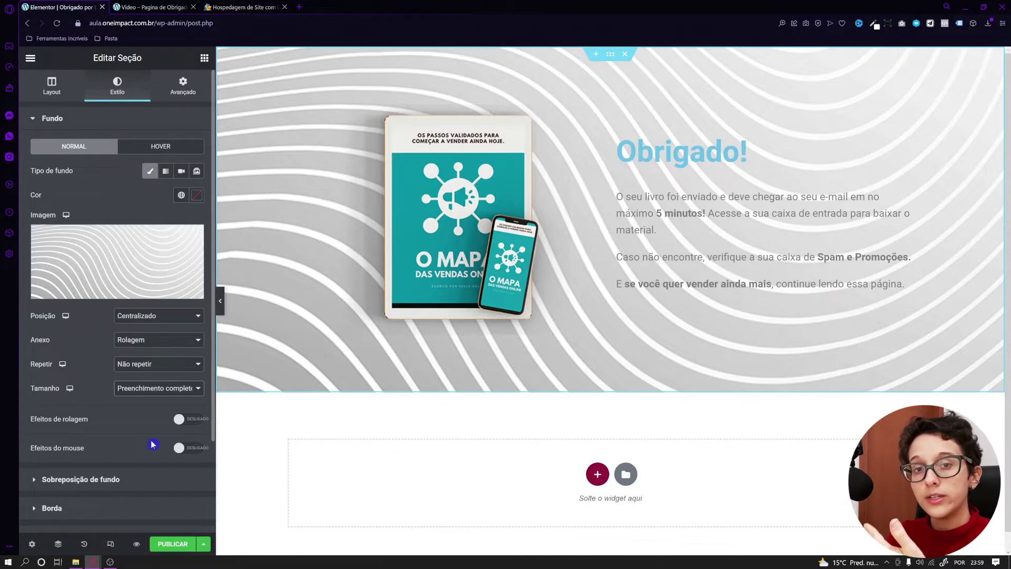
Add a classic background overlay to the section in turquoise #19EAD4.
left_click(103, 477)
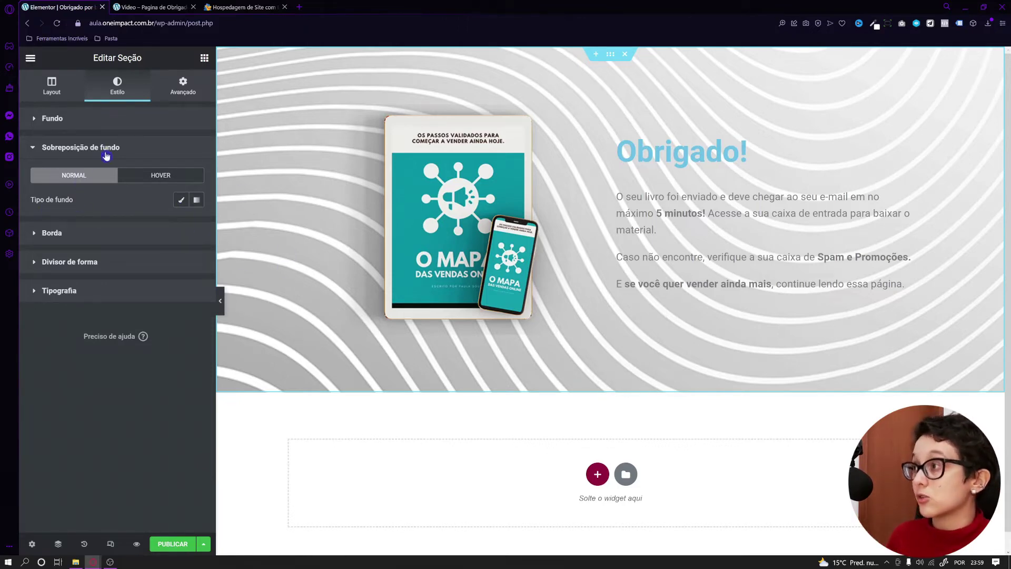
left_click(180, 199)
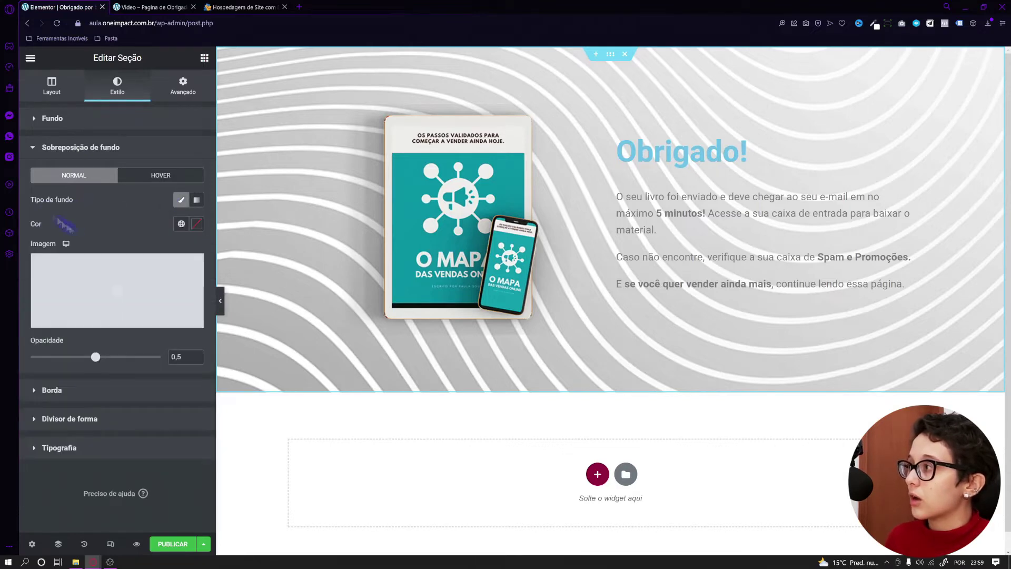
left_click(197, 224)
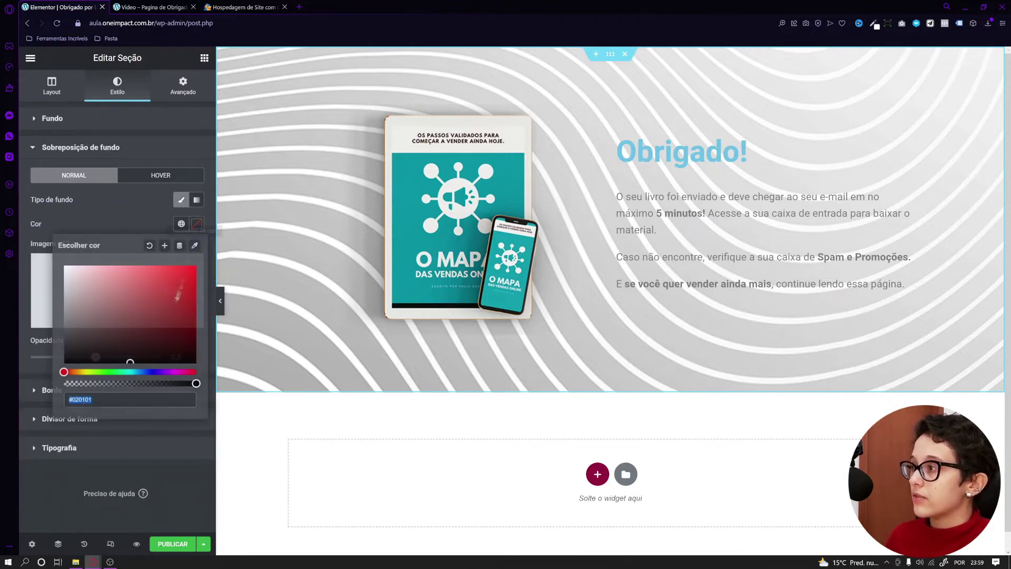
left_click(183, 313)
left_click_drag(184, 313, 182, 273)
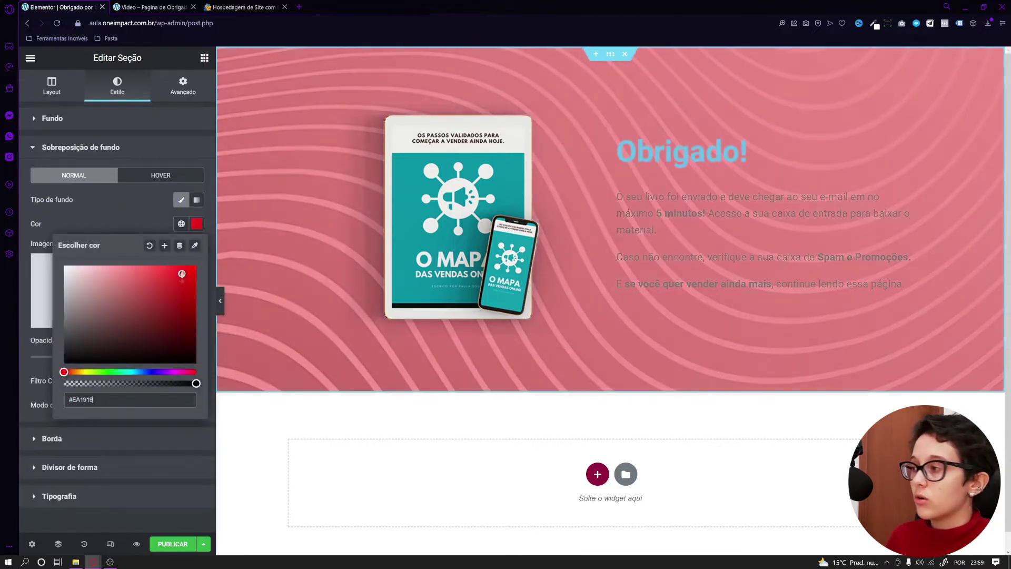
left_click(128, 373)
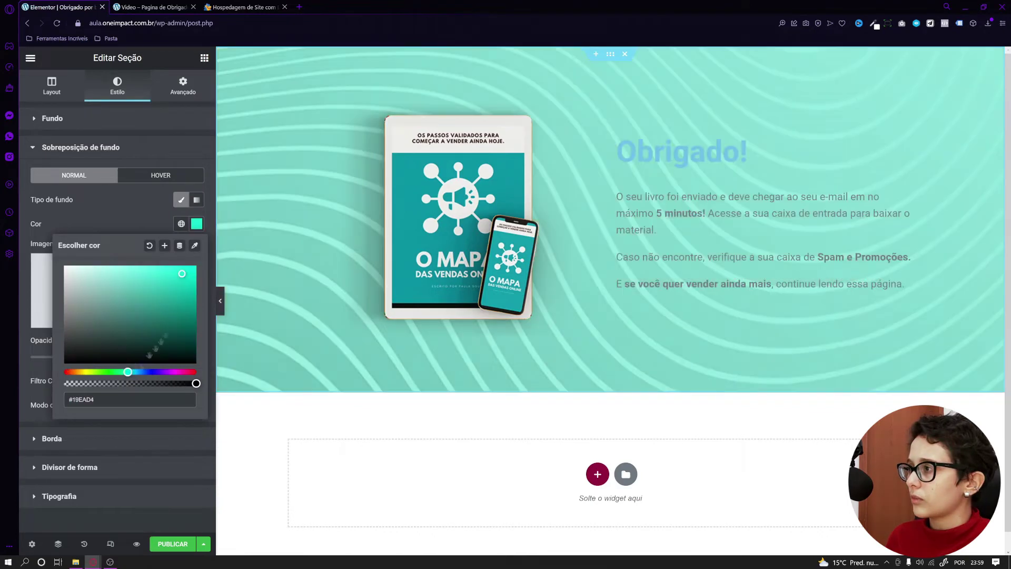
Try a gradient overlay and a bluer solid overlay colour, and undo the colour change.
left_click(194, 201)
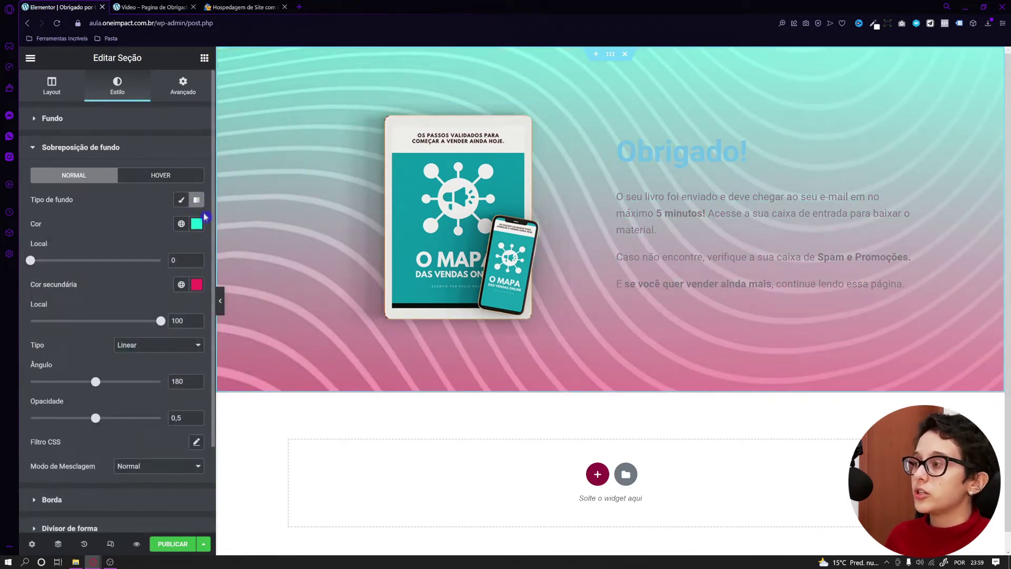
left_click(180, 199)
left_click(193, 225)
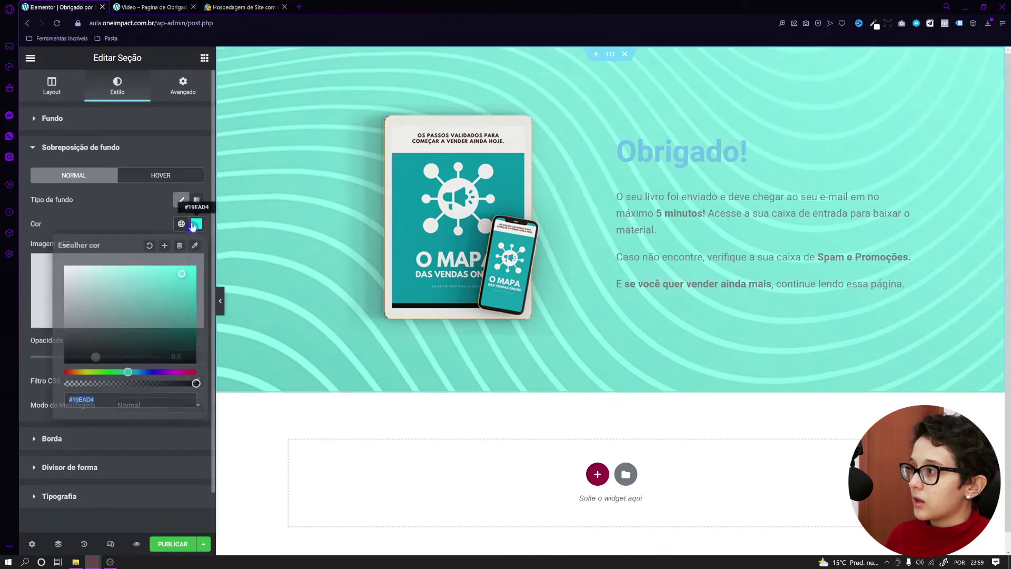
left_click_drag(128, 371, 136, 372)
left_click_drag(187, 282, 203, 285)
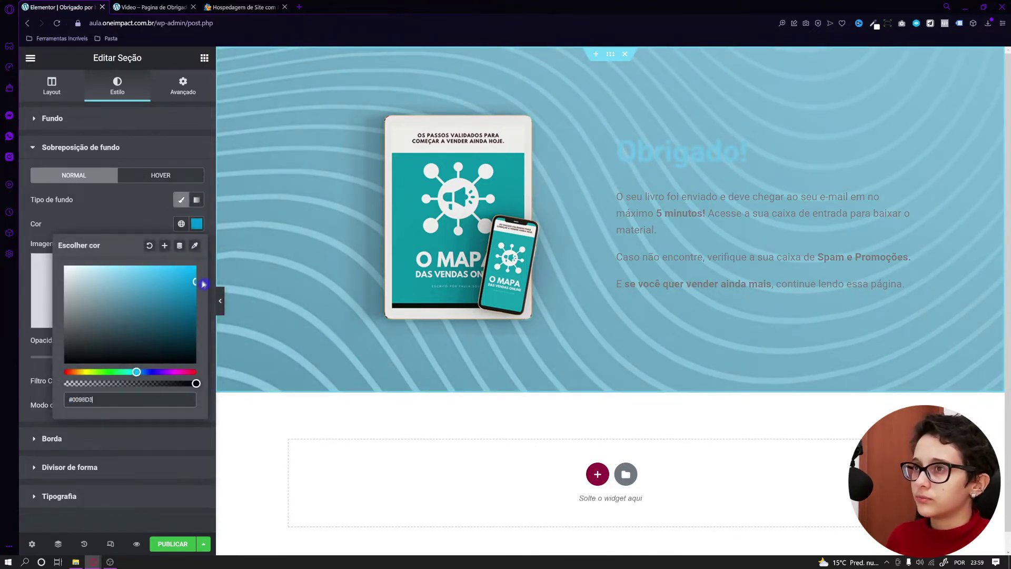
key("ctrl+z")
left_click(126, 219)
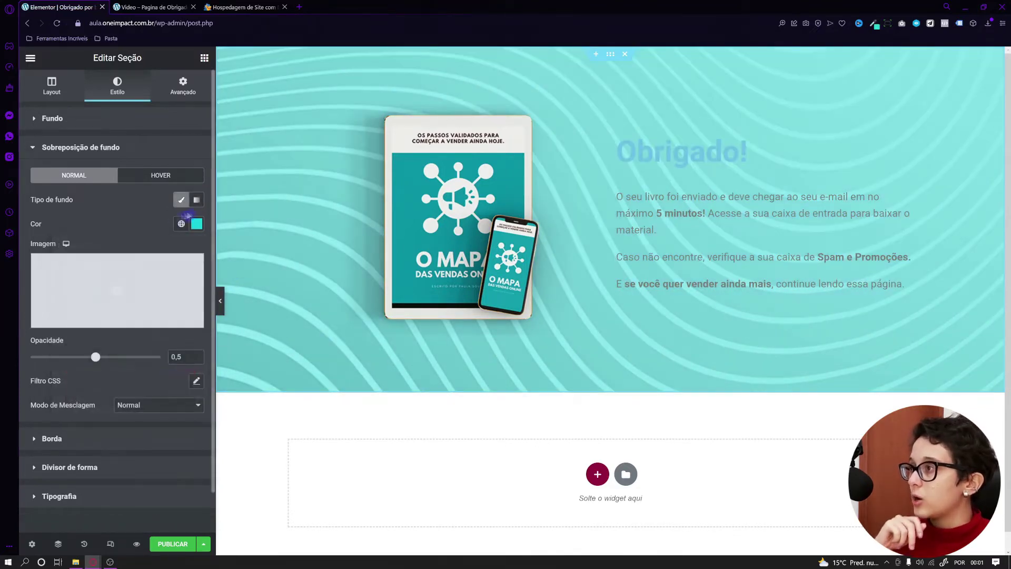
Switch the section's background overlay to a gradient with the secondary colour #0083A5.
left_click(197, 200)
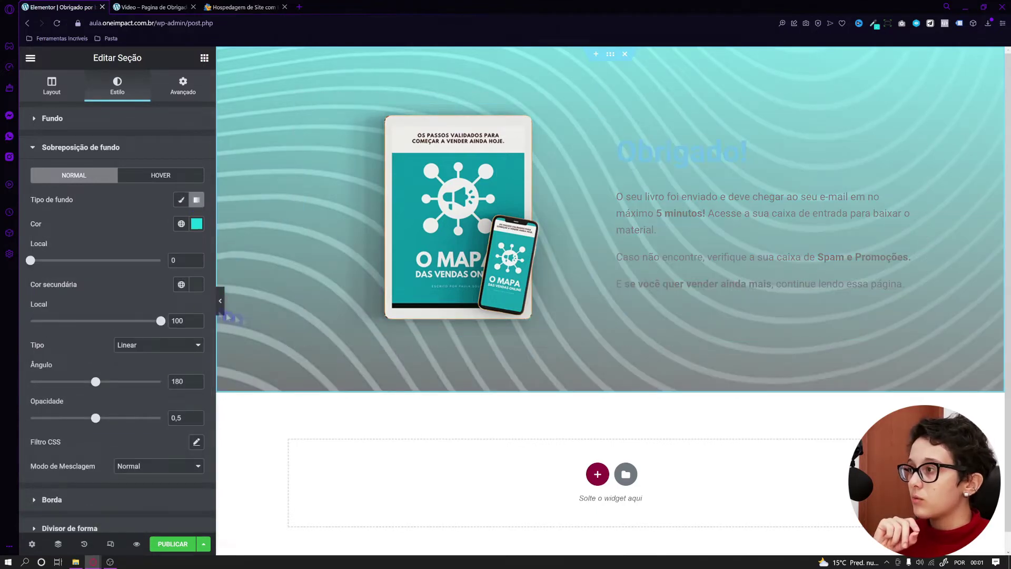
left_click(197, 284)
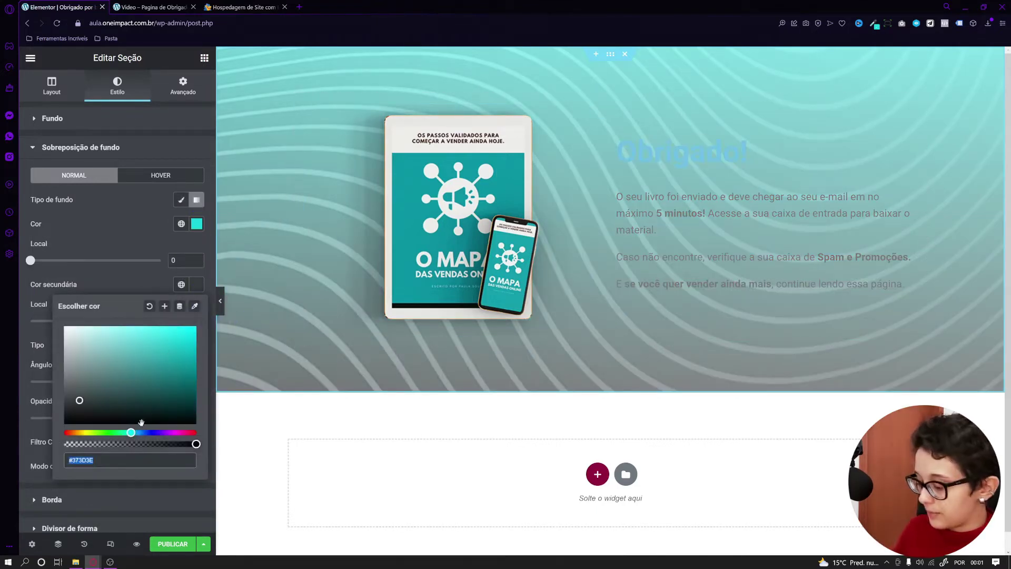
left_click(196, 224)
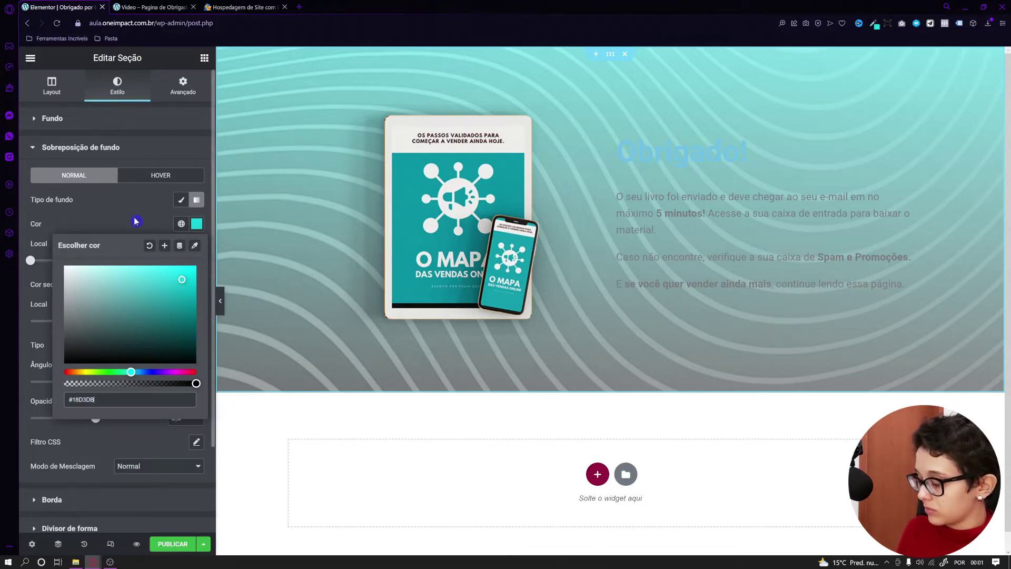
left_click(196, 285)
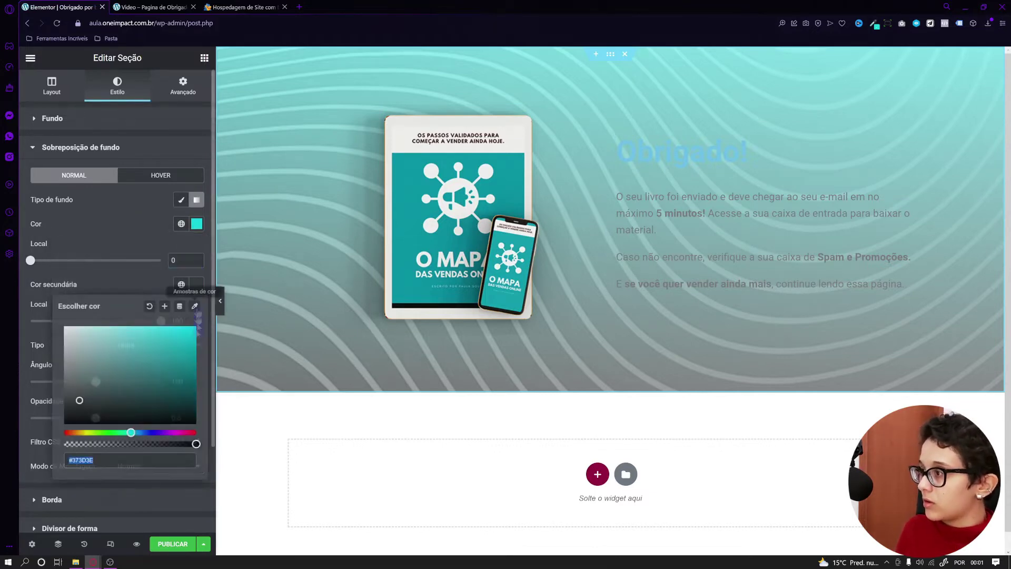
left_click_drag(142, 432, 134, 431)
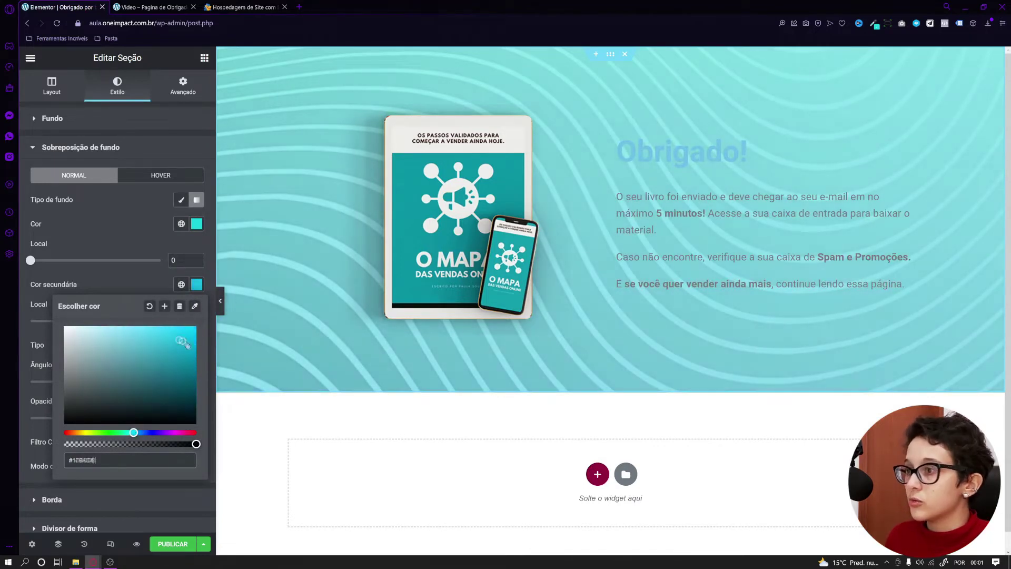
left_click_drag(183, 342, 194, 355)
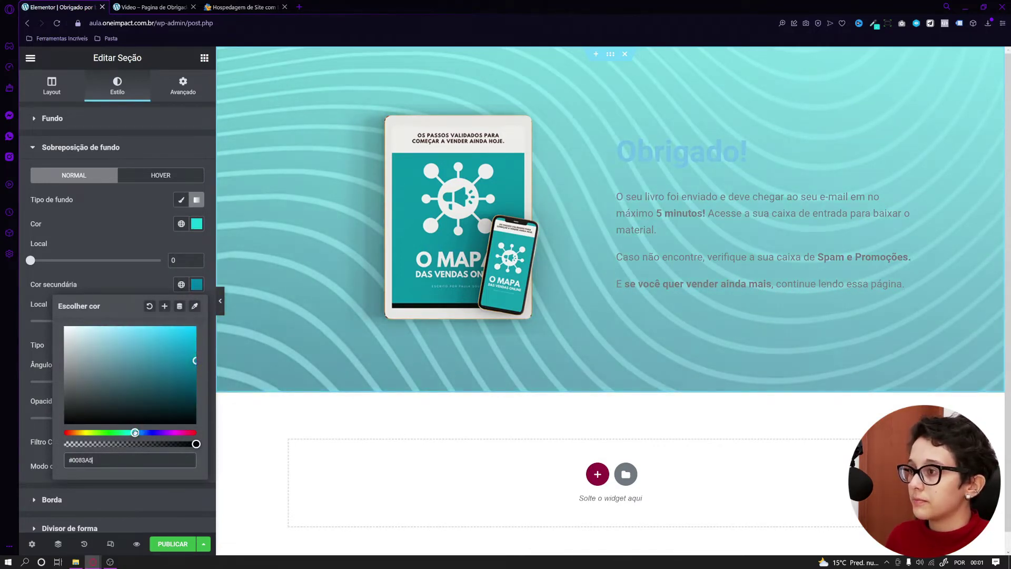
left_click(129, 270)
Set the gradient overlay's opacity to 0,92 and its angle to 170.
left_click_drag(96, 418, 147, 423)
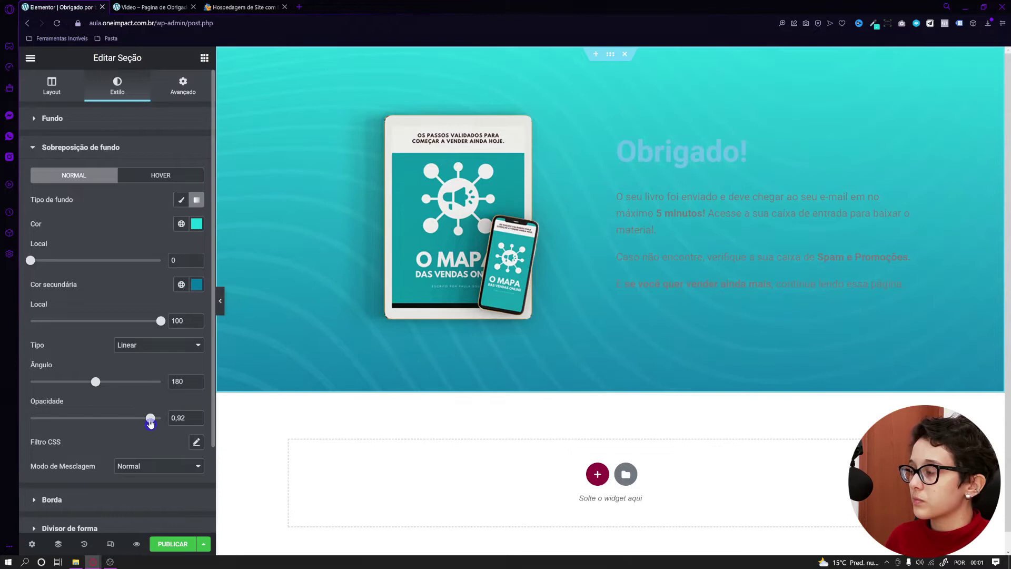
mouse_move(99, 389)
left_mouse_down()
mouse_move(76, 390)
mouse_move(93, 392)
left_mouse_up()
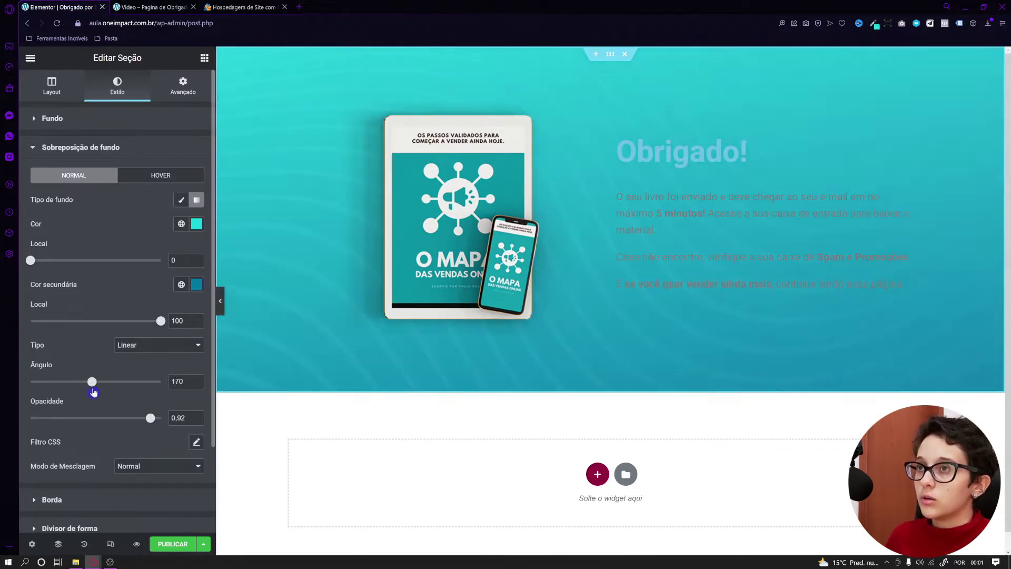
Shift the gradient overlay's secondary colour to the greener teal #0090A5.
left_click(197, 285)
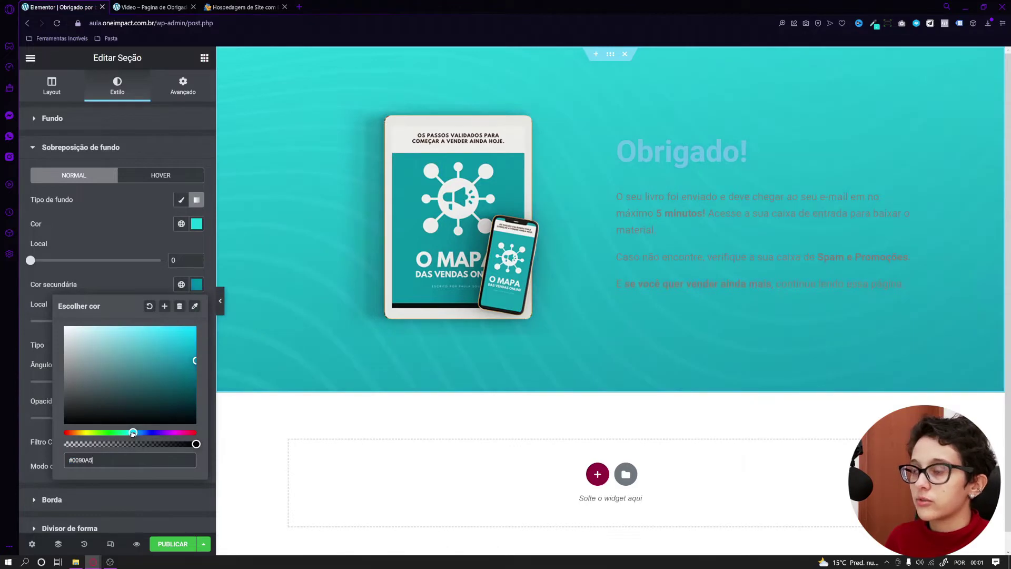
left_click(471, 370)
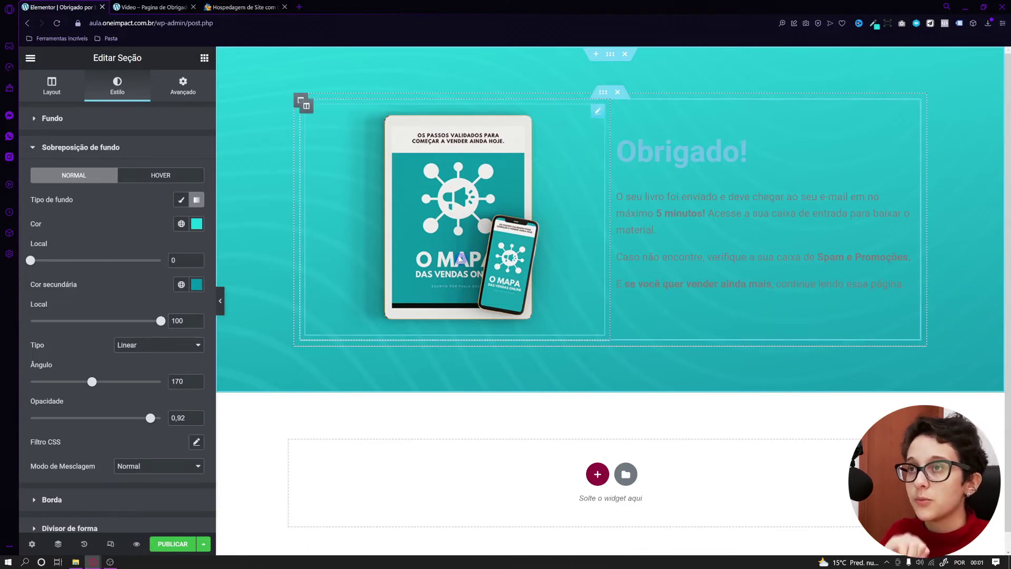
left_click(365, 413)
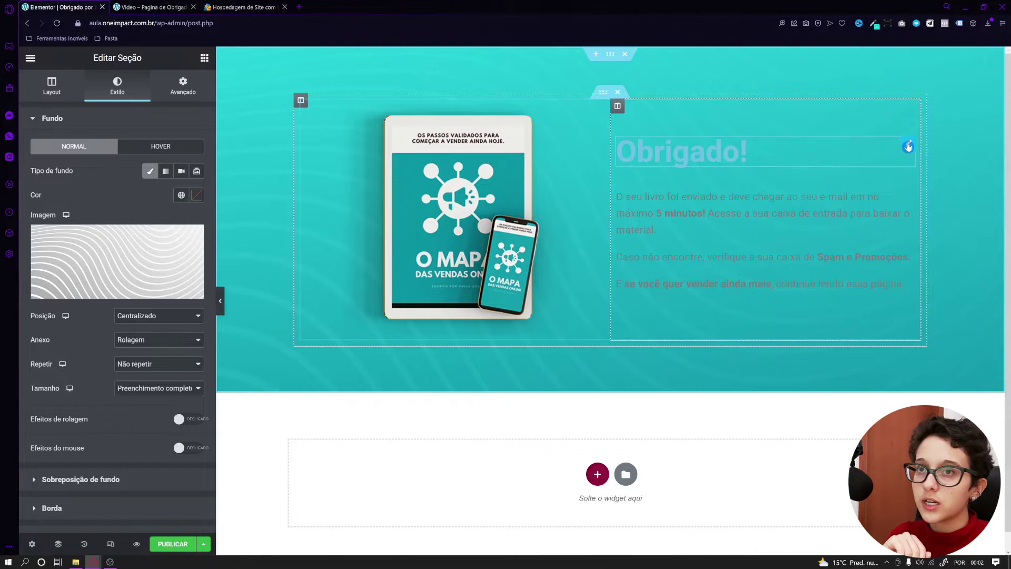
Change the text colour of the "Obrigado!" heading to white.
left_click(626, 155)
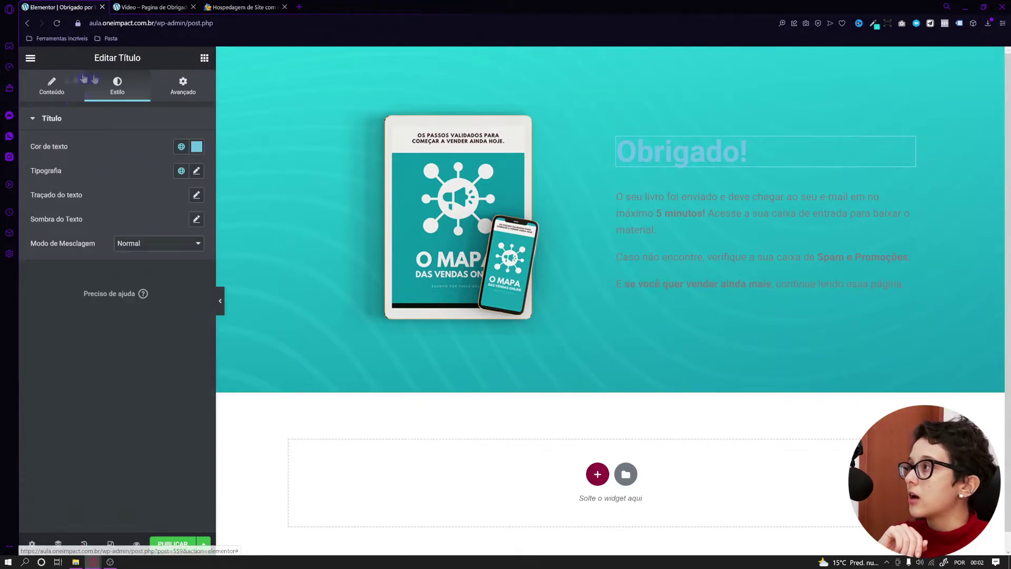
left_click(51, 85)
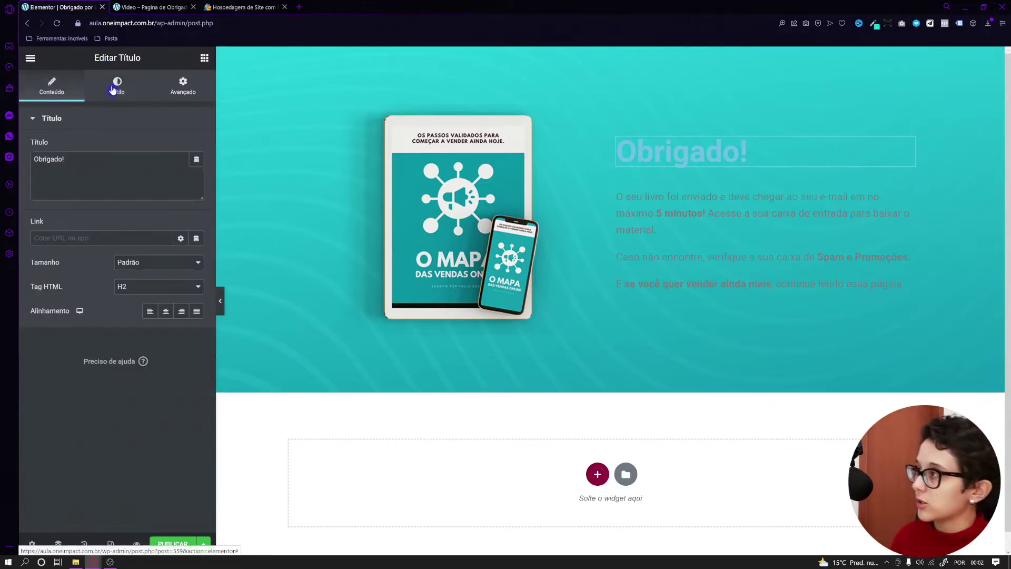
left_click(113, 90)
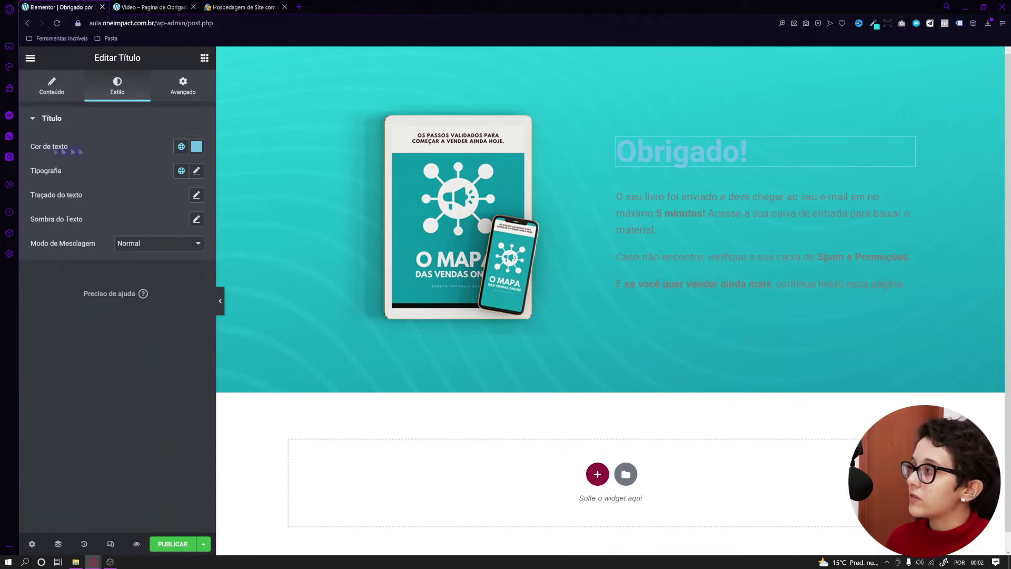
left_click(197, 147)
left_click_drag(132, 248, 53, 173)
left_click(83, 143)
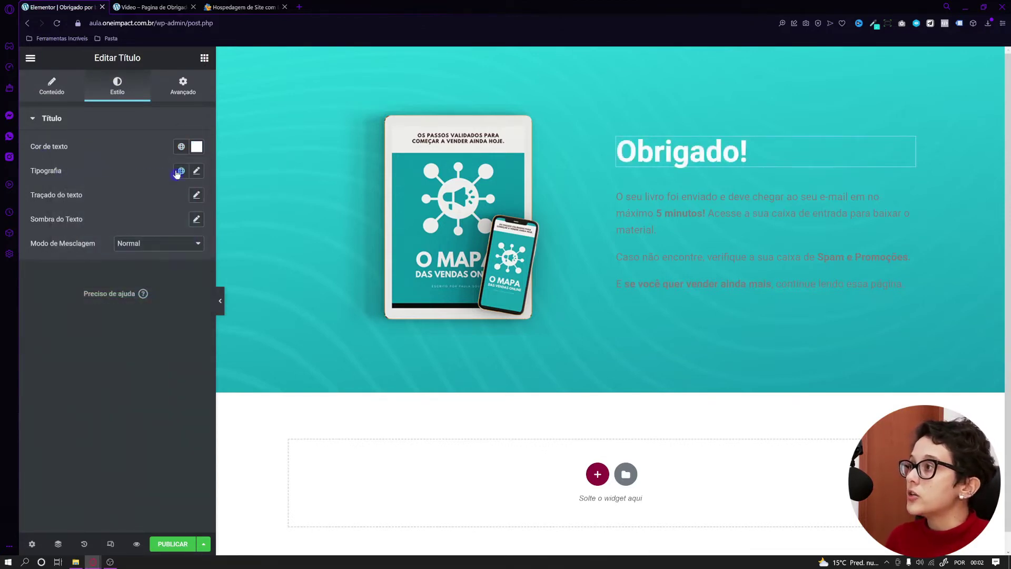
Set the "Obrigado!" heading's font family to Source Sans 3.
left_click(204, 174)
left_click(142, 222)
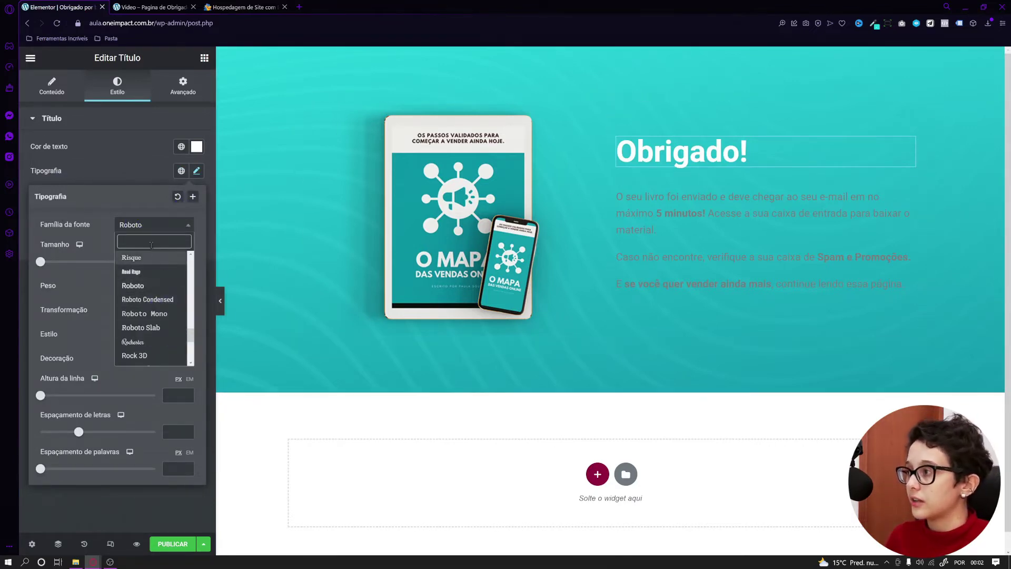
type("source")
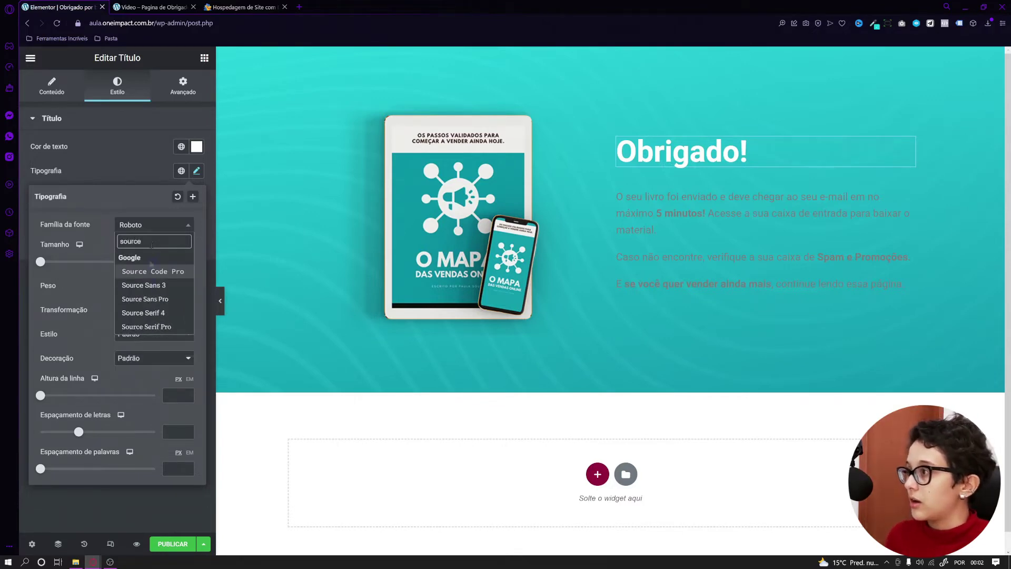
left_click(151, 285)
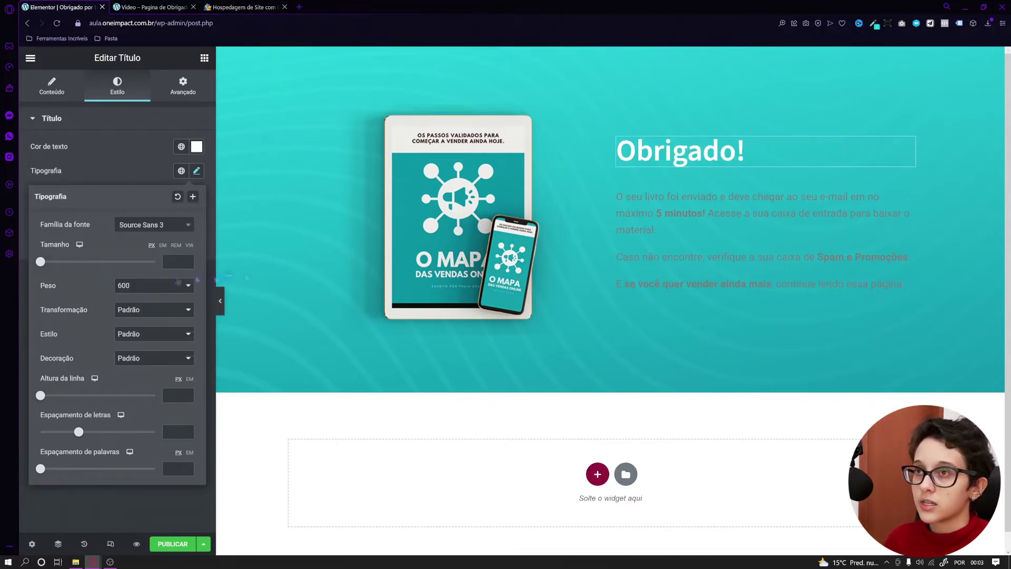
Set the "Obrigado!" heading's font size to 50 px and its weight to 700.
left_click(177, 265)
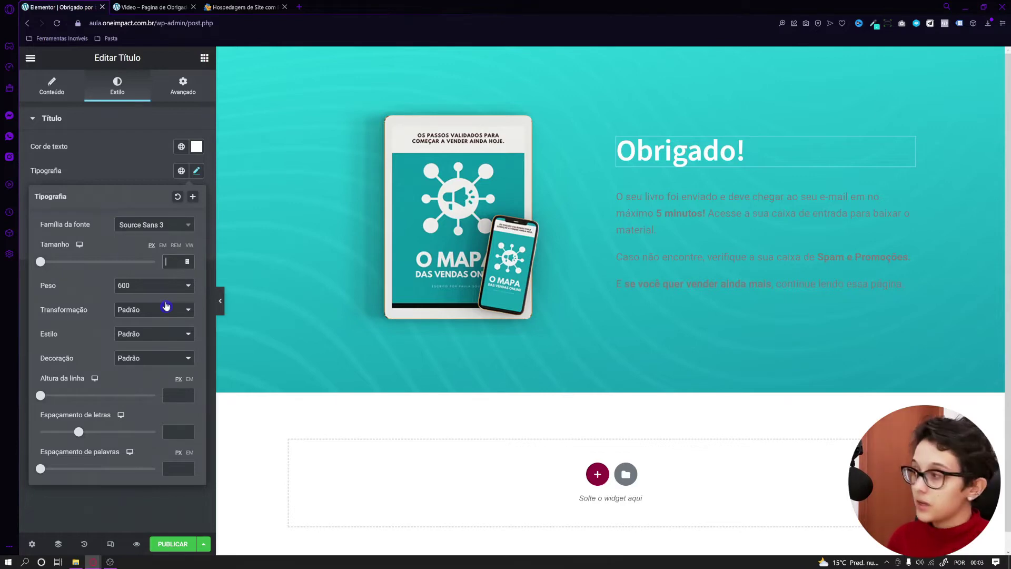
type("30")
left_click_drag(59, 268, 70, 264)
type("50")
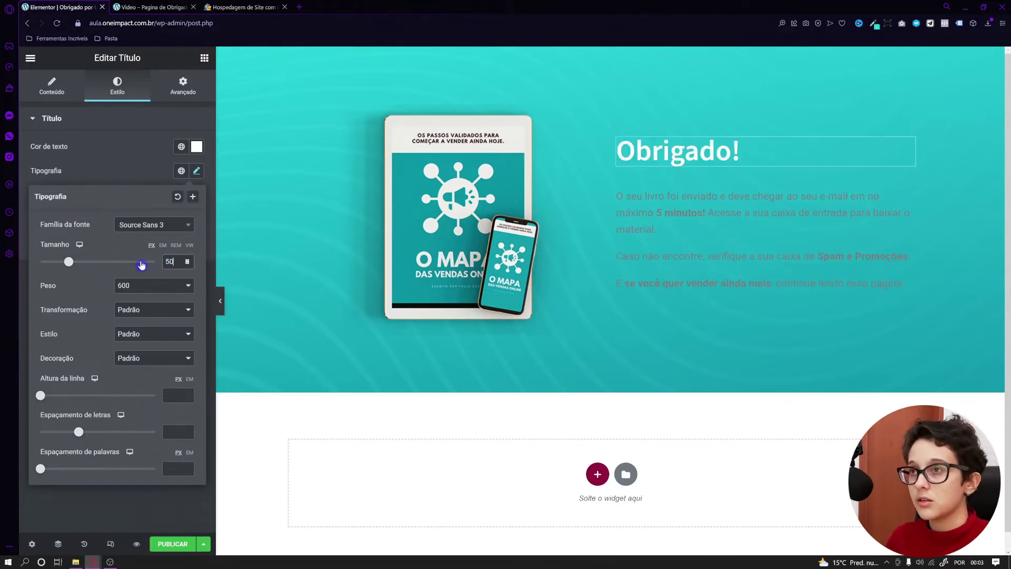
left_click(181, 285)
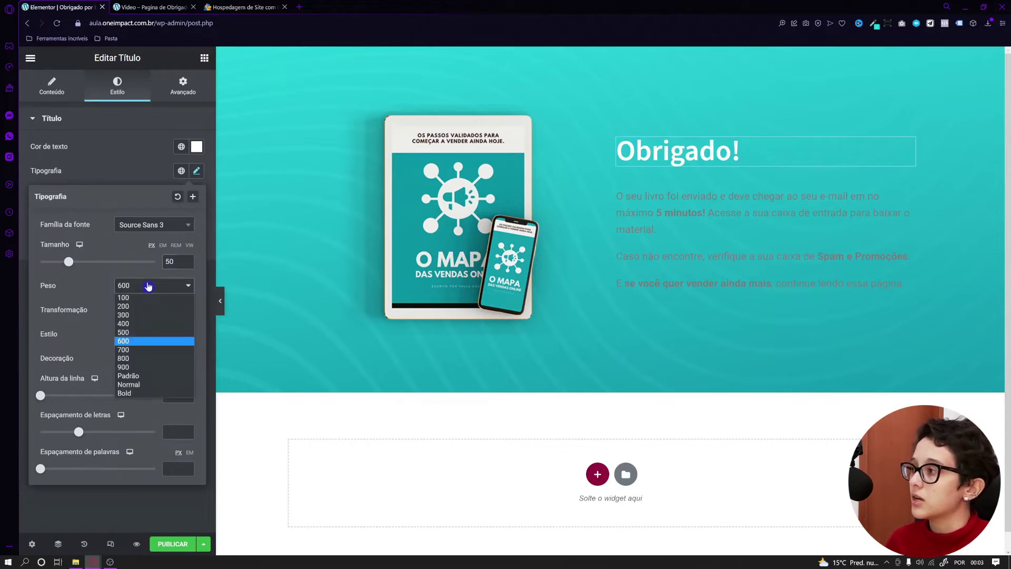
left_click(126, 357)
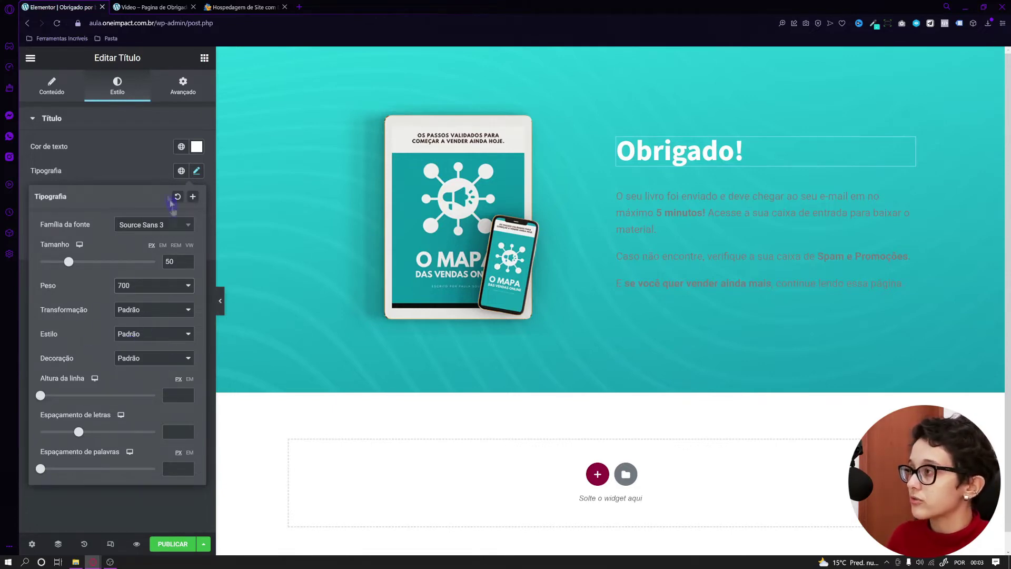
left_click(148, 170)
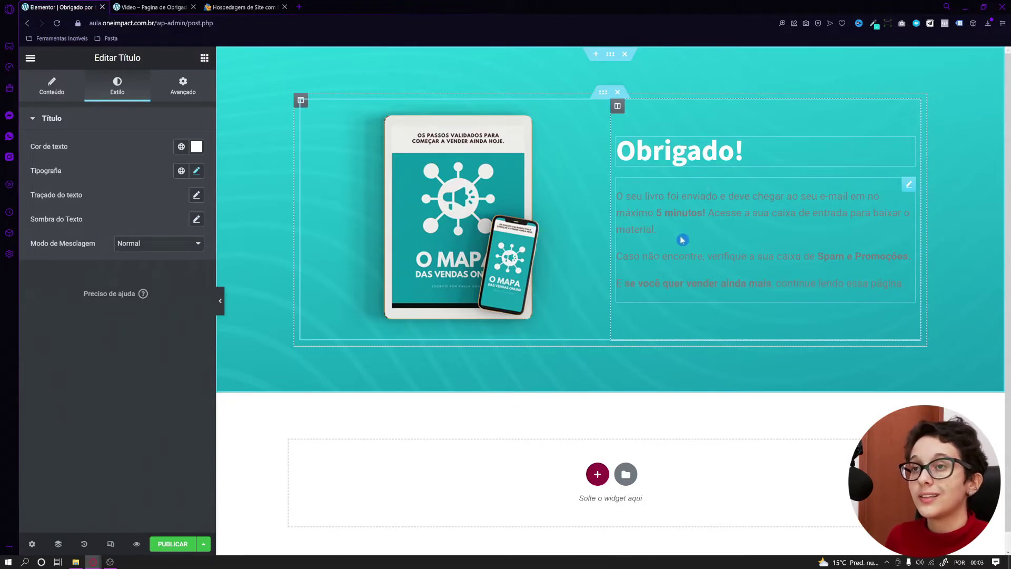
Change the text colour of the paragraph block below the heading to white.
left_click(909, 184)
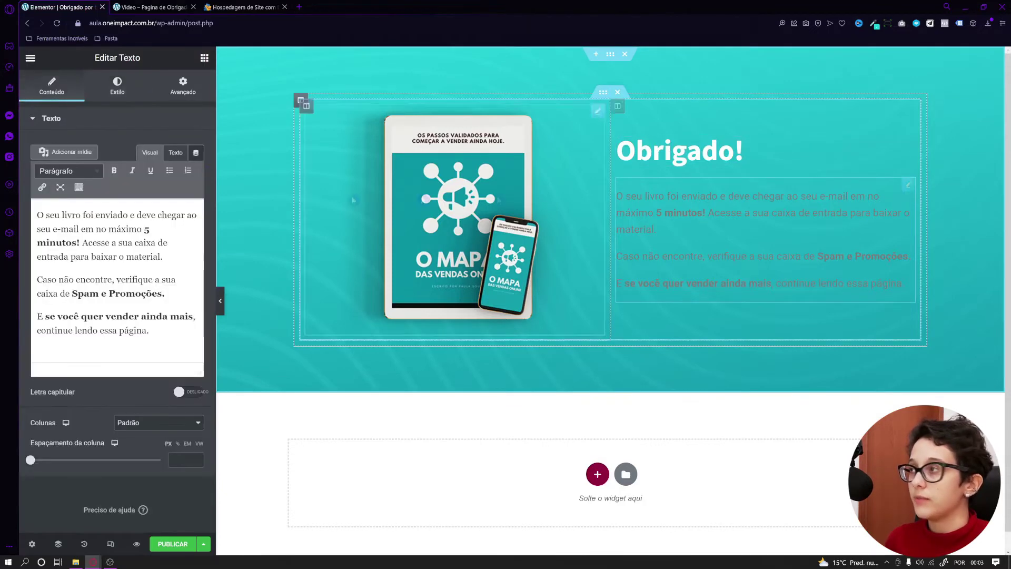
left_click(117, 87)
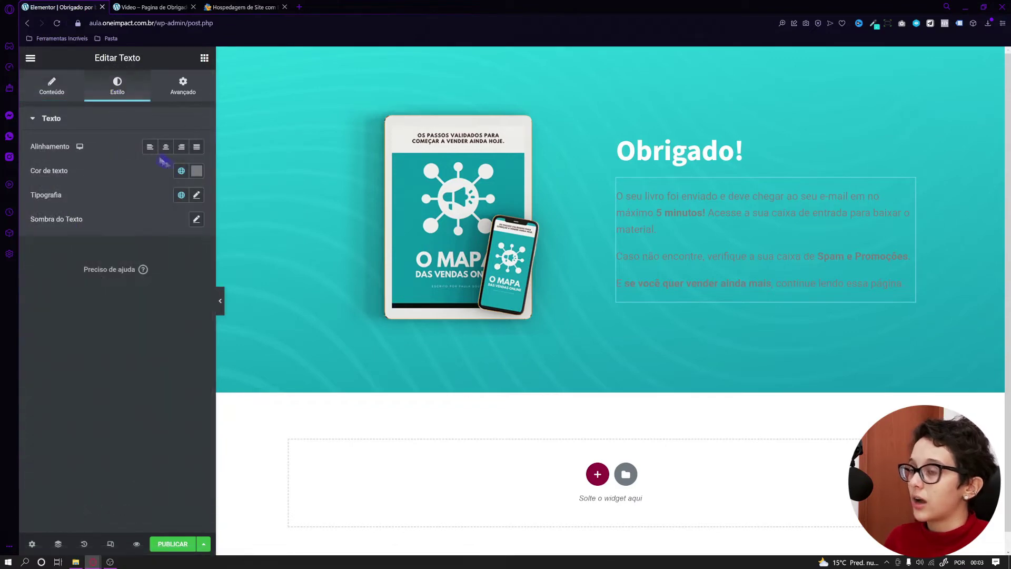
left_click(196, 170)
left_click_drag(74, 221, 47, 200)
left_click(118, 179)
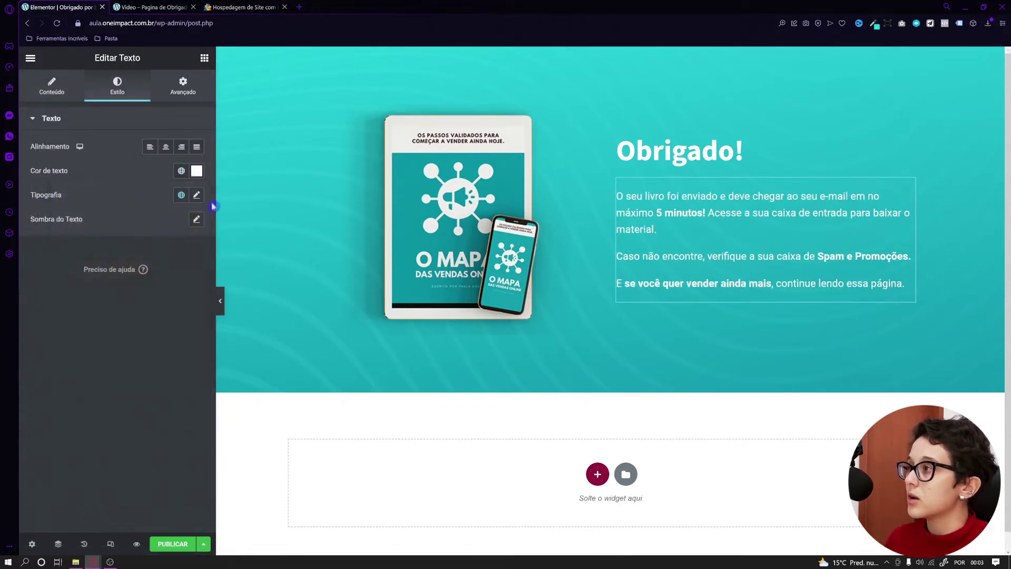
Set the paragraph block's font family to Source Sans 3.
left_click(196, 195)
left_click(150, 248)
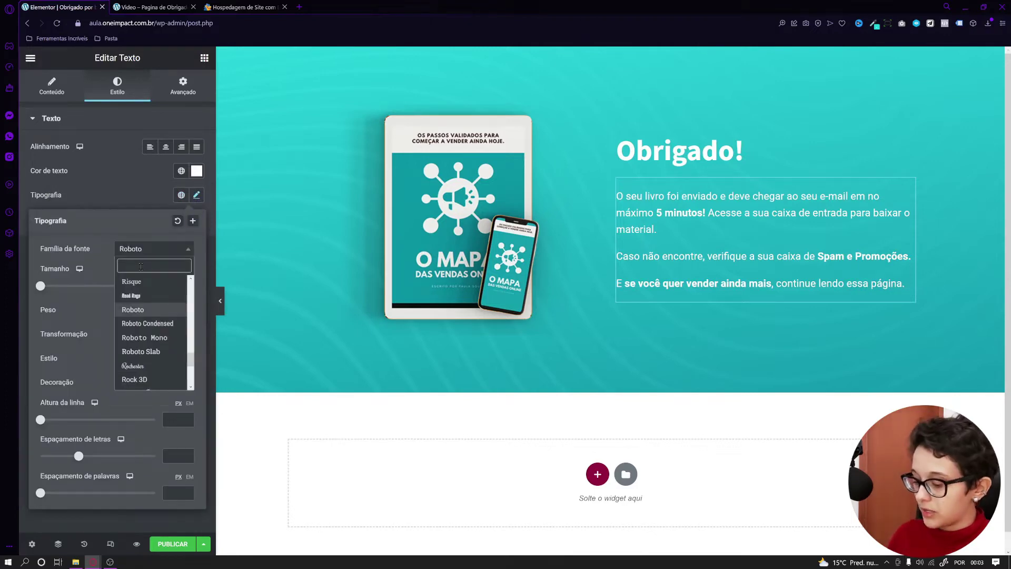
type("sourc")
left_click(145, 309)
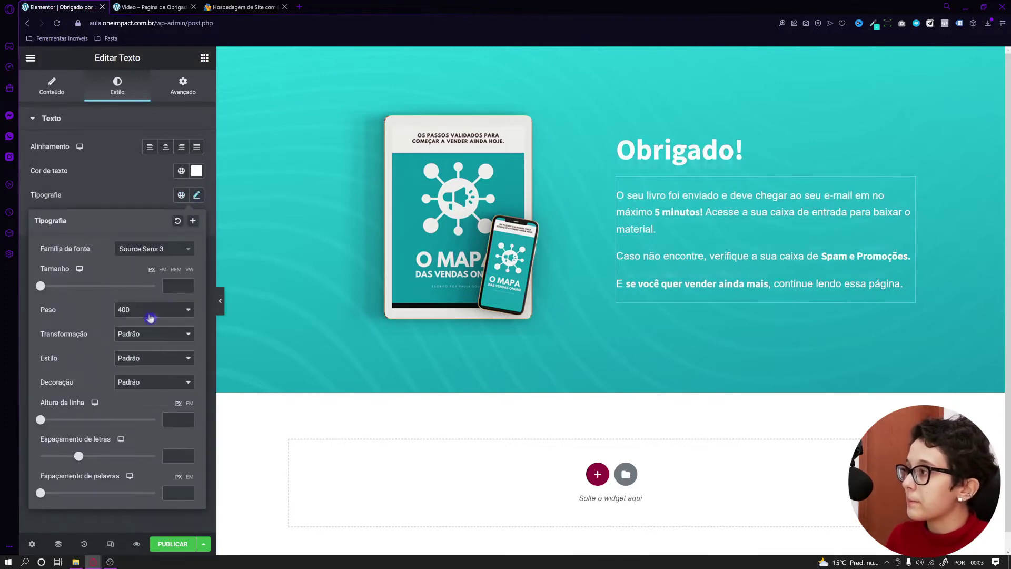
Set the paragraph block's font size to 18 px and its line height to 22 px.
type("18")
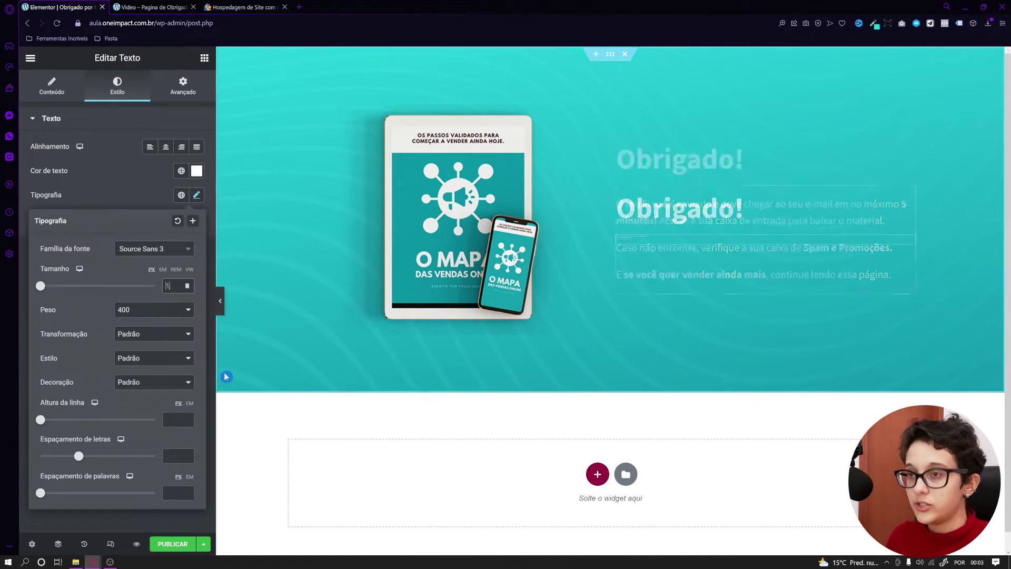
key("BackSpace")
type("6")
key("BackSpace")
type("8")
left_click_drag(40, 427, 64, 424)
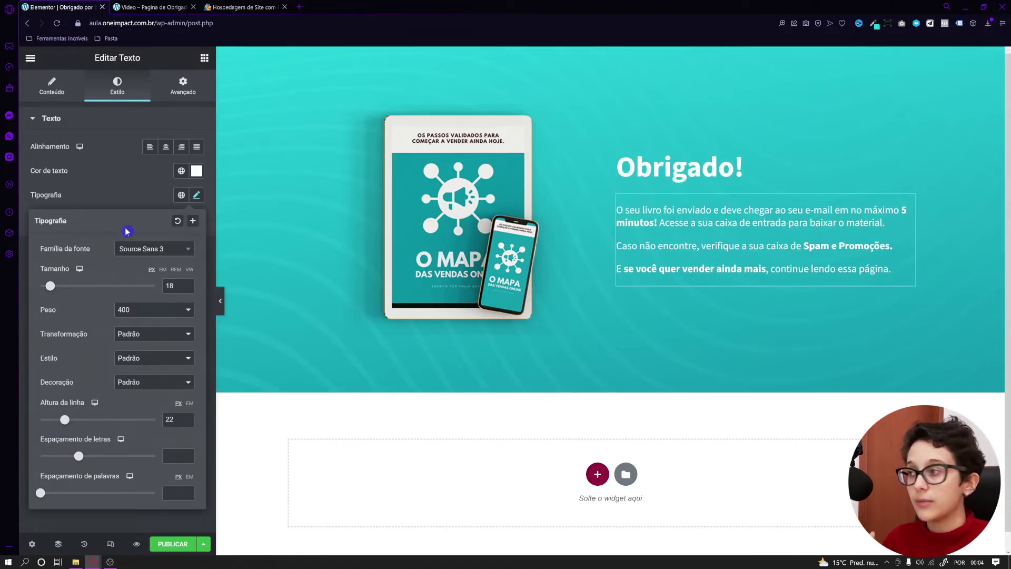
Check the finished example page and give the column holding the heading and text a solid #FFFFFF background.
left_click(151, 7)
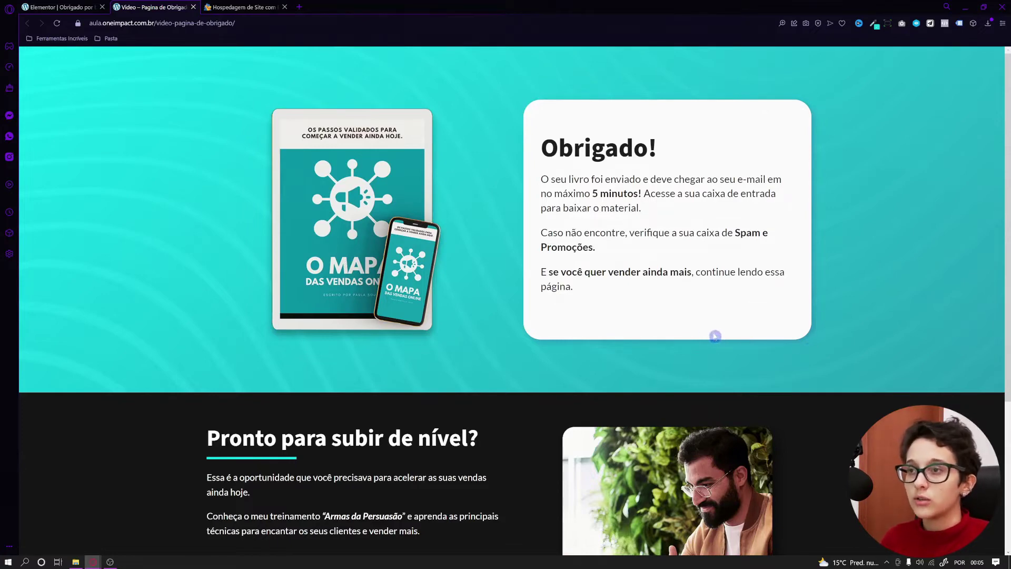
left_click(90, 12)
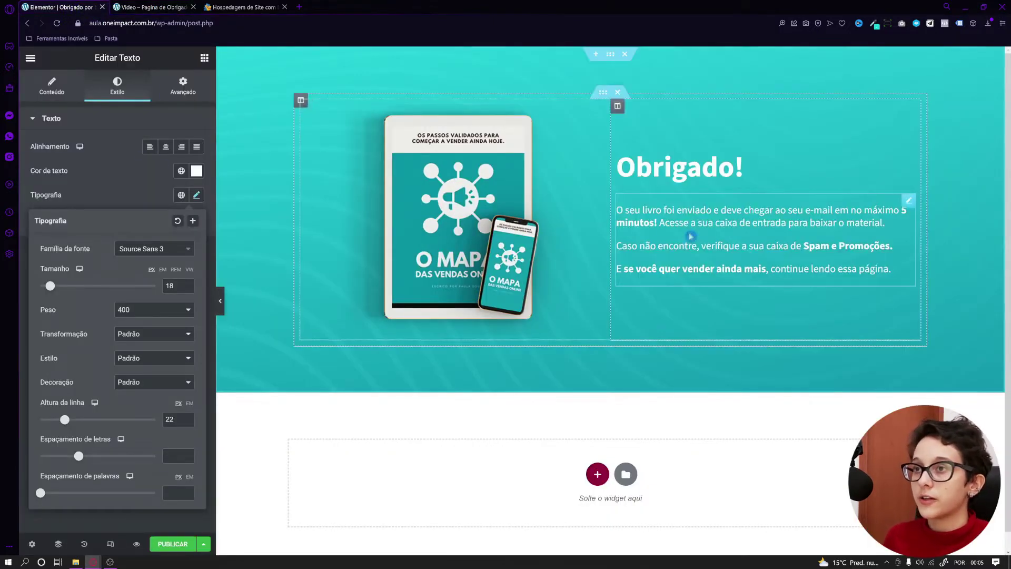
left_click(690, 237)
left_click(618, 111)
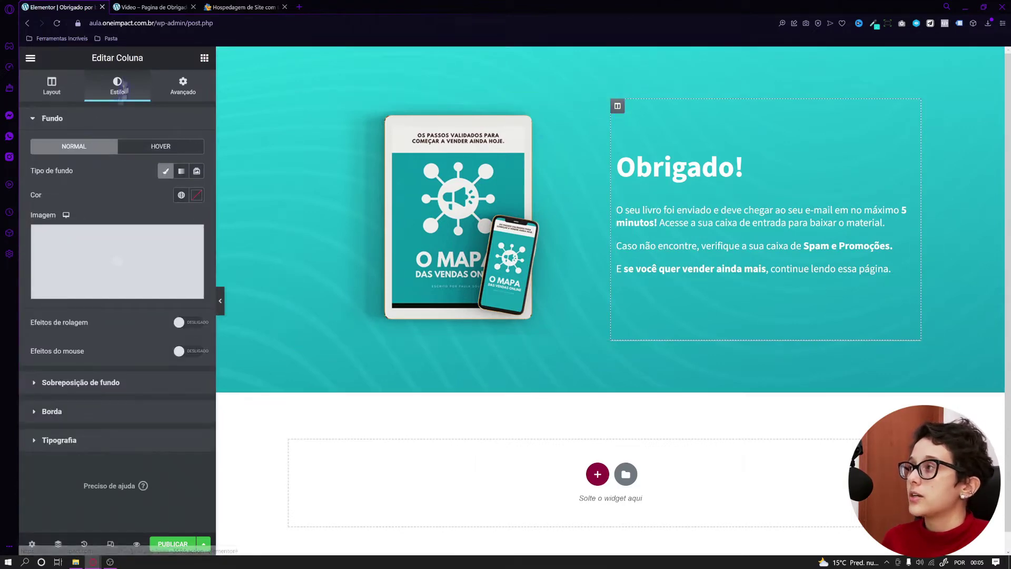
left_click(74, 90)
left_click(116, 85)
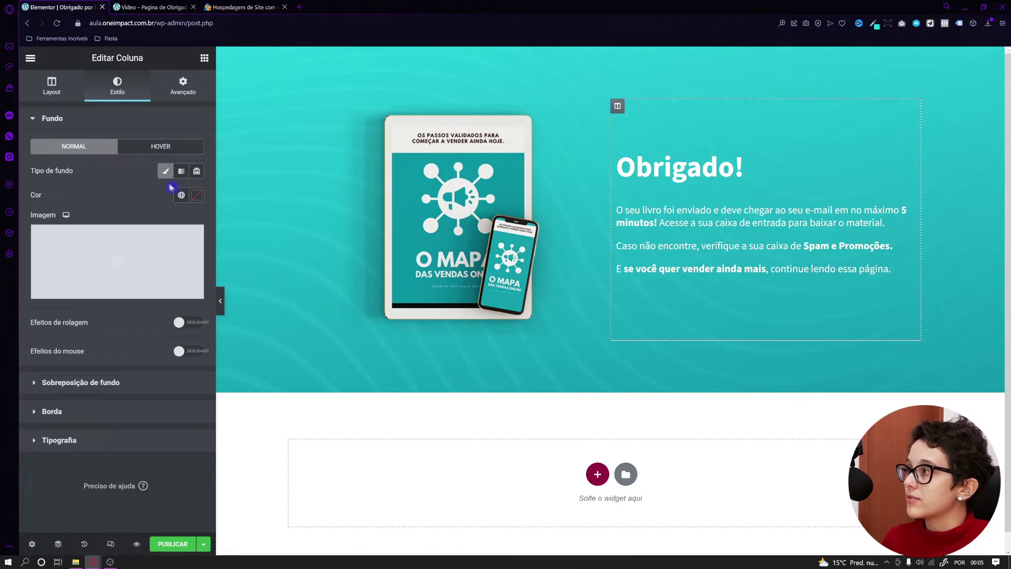
left_click(164, 178)
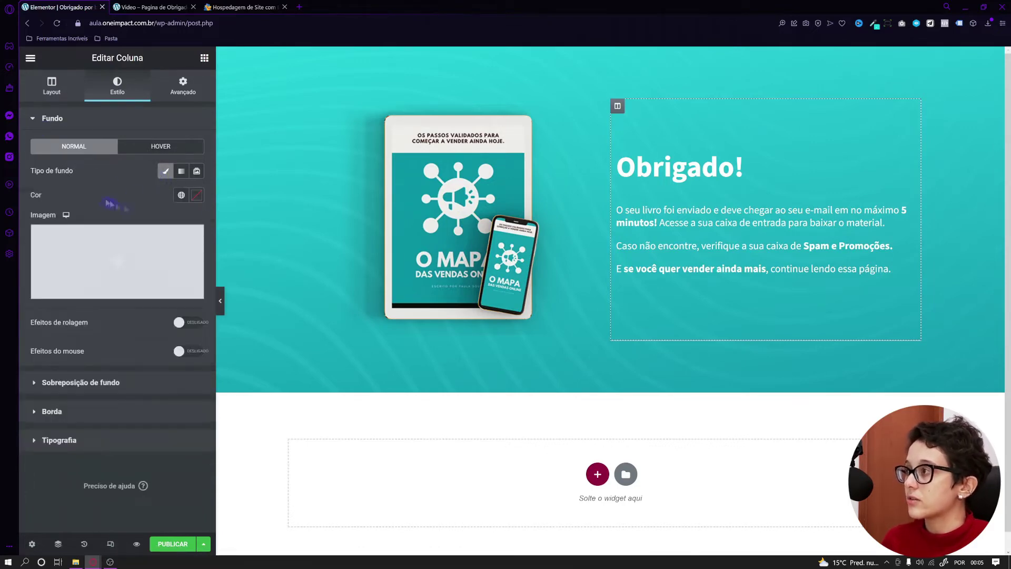
left_click(196, 195)
left_click(65, 238)
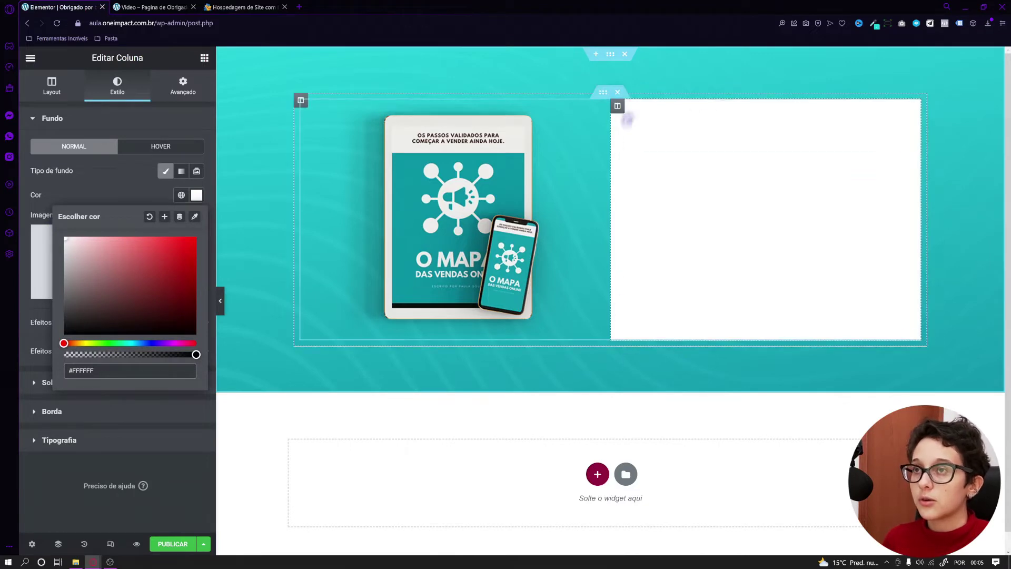
left_click(53, 222)
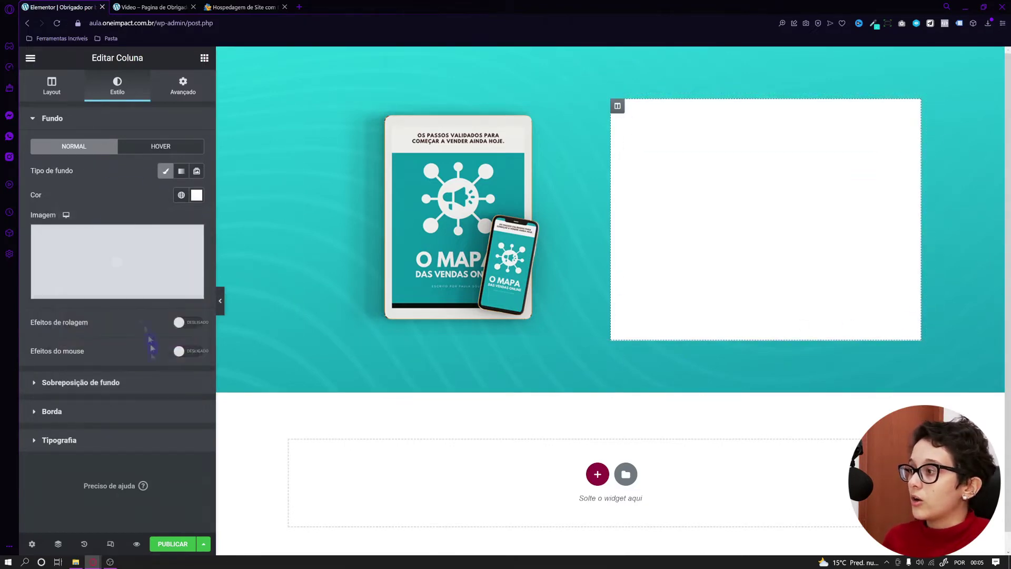
Round all four corners of the white text column with a 30 px border radius.
left_click(51, 411)
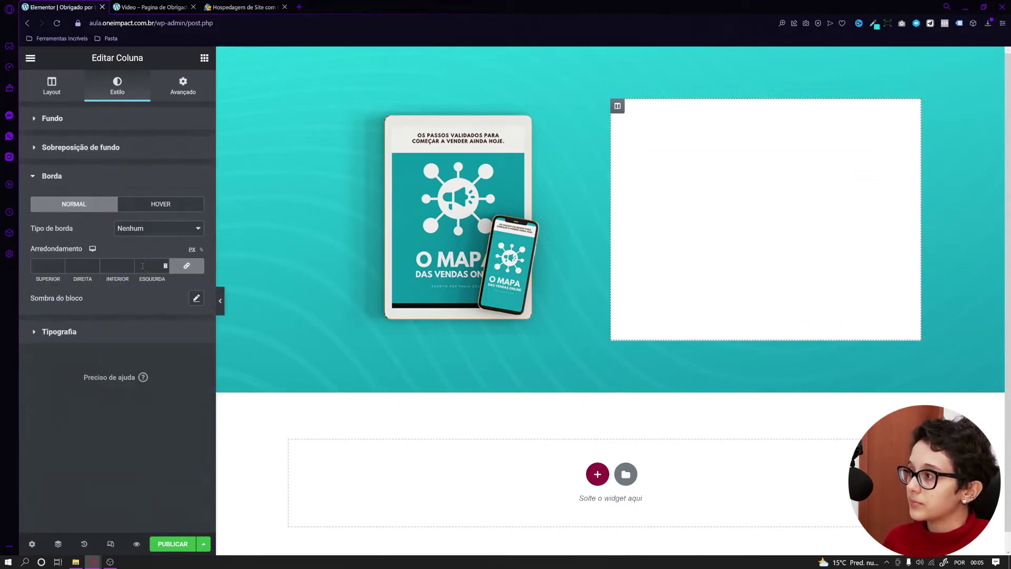
type("50")
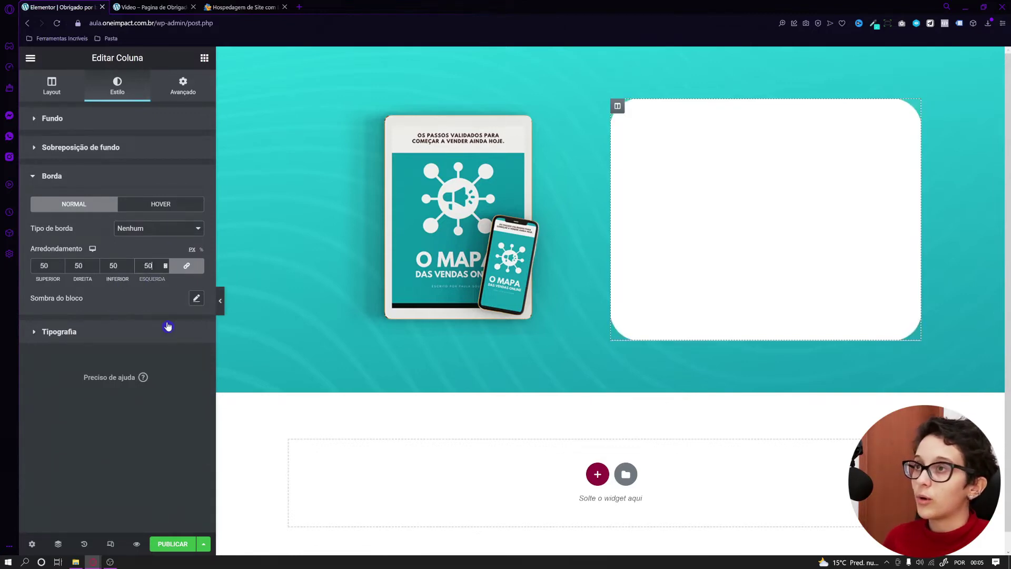
type("30")
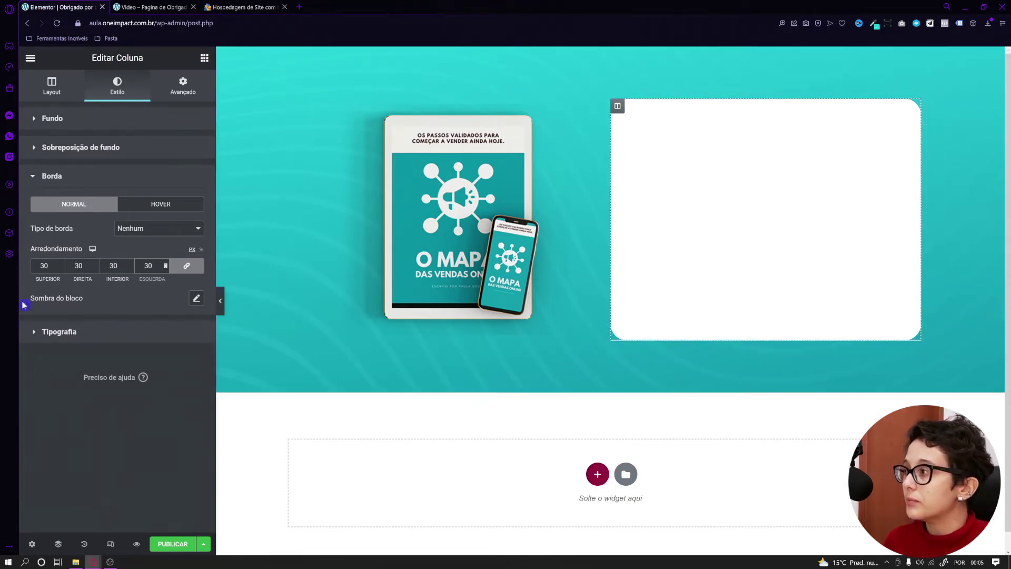
Add a box shadow to the white column with horizontal offset 10, vertical offset 10 and blur 23.
left_click(196, 298)
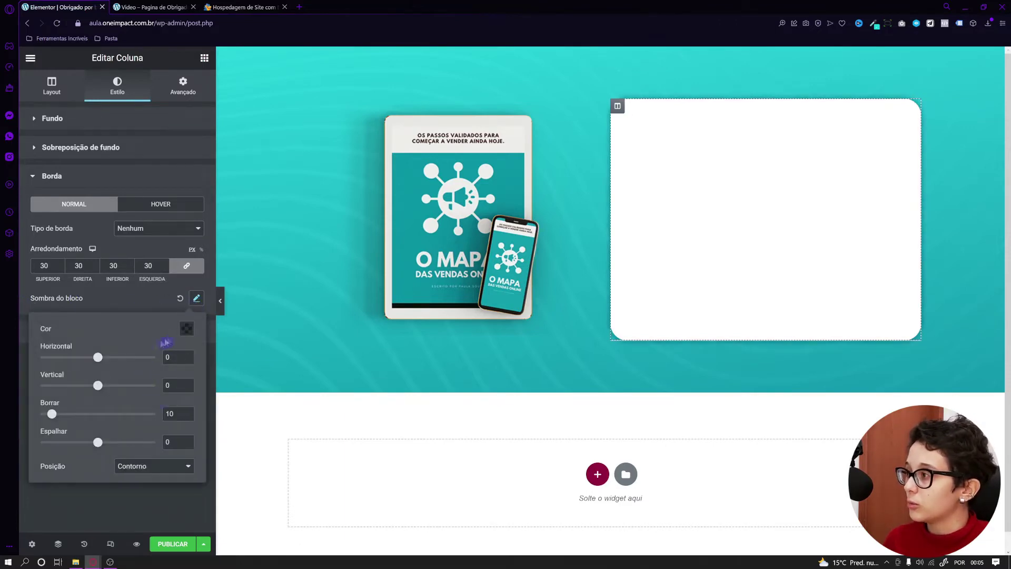
left_click_drag(99, 359, 103, 390)
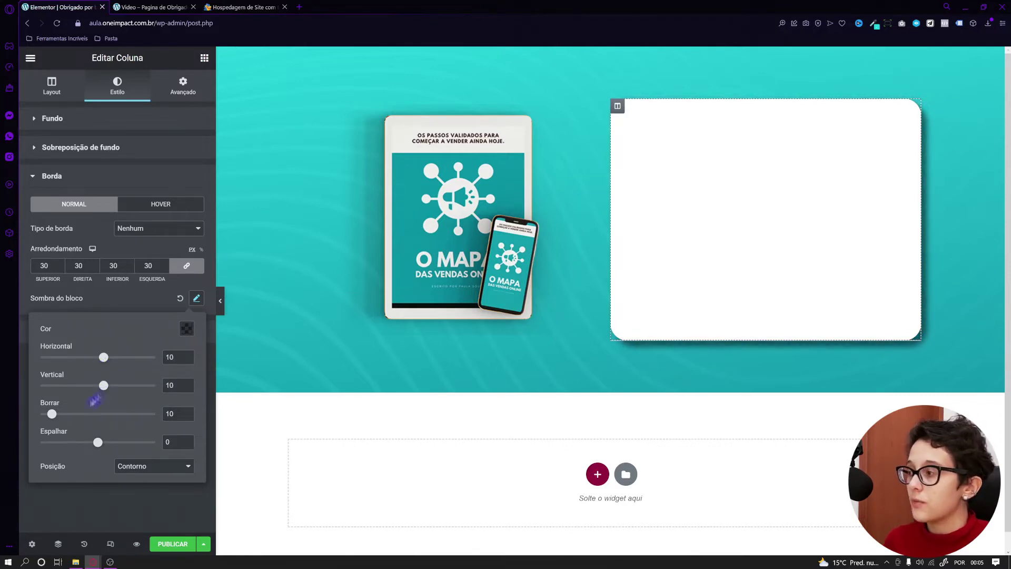
left_click_drag(53, 415, 65, 416)
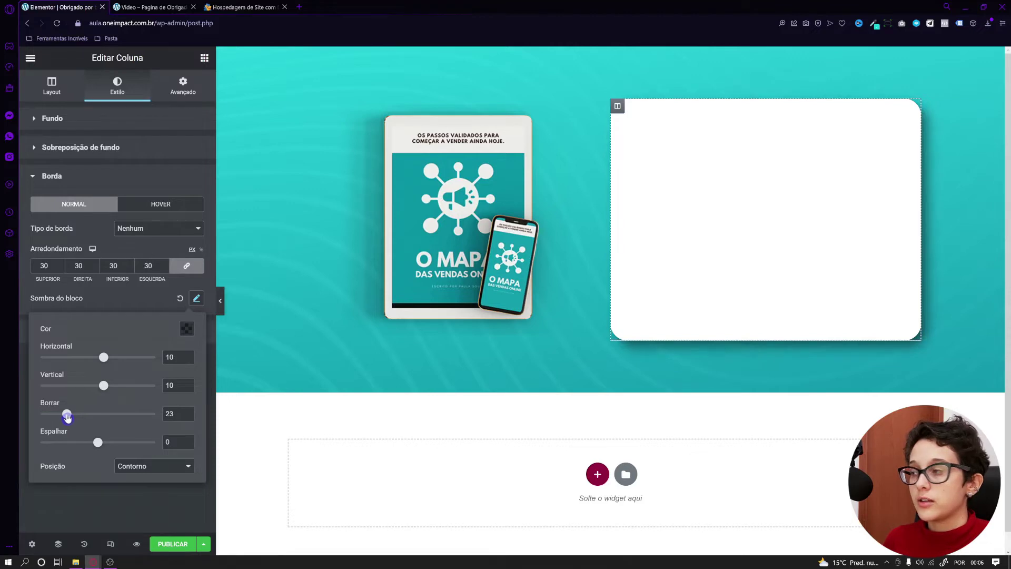
Set the column's shadow colour to rgba(0, 0, 0, 0.25) and reduce the shadow's blur to 7.
left_click(188, 329)
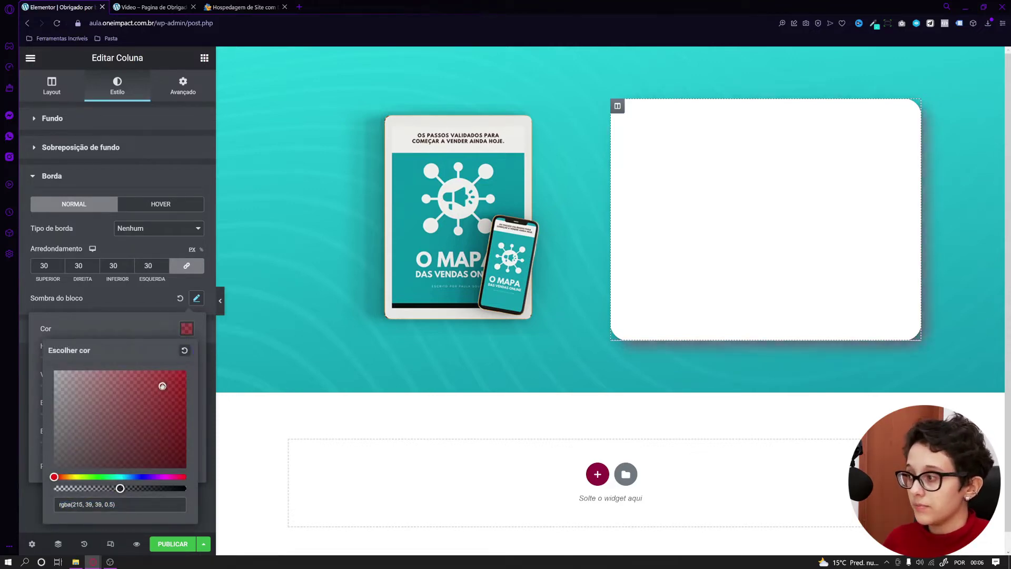
left_click(53, 467)
left_click_drag(120, 488, 102, 490)
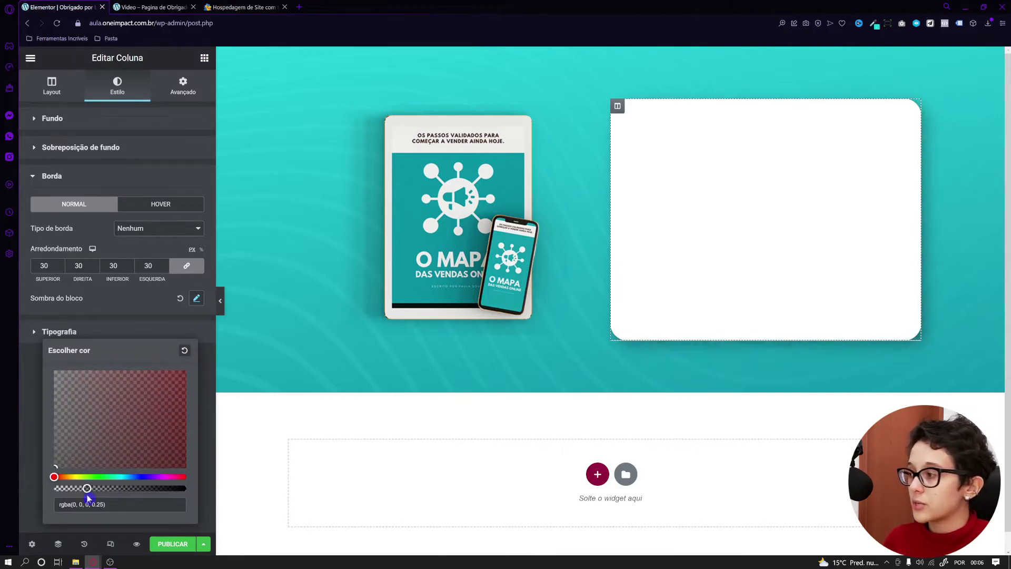
left_click(196, 298)
left_click_drag(63, 418, 51, 422)
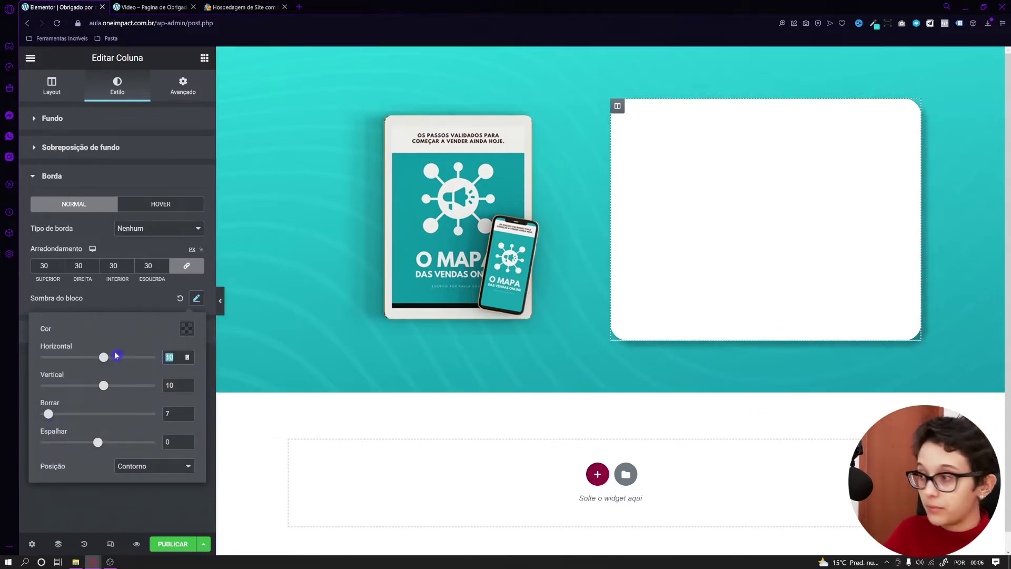
Finish the column's shadow settings and preview the page without the editing panel.
left_click(196, 298)
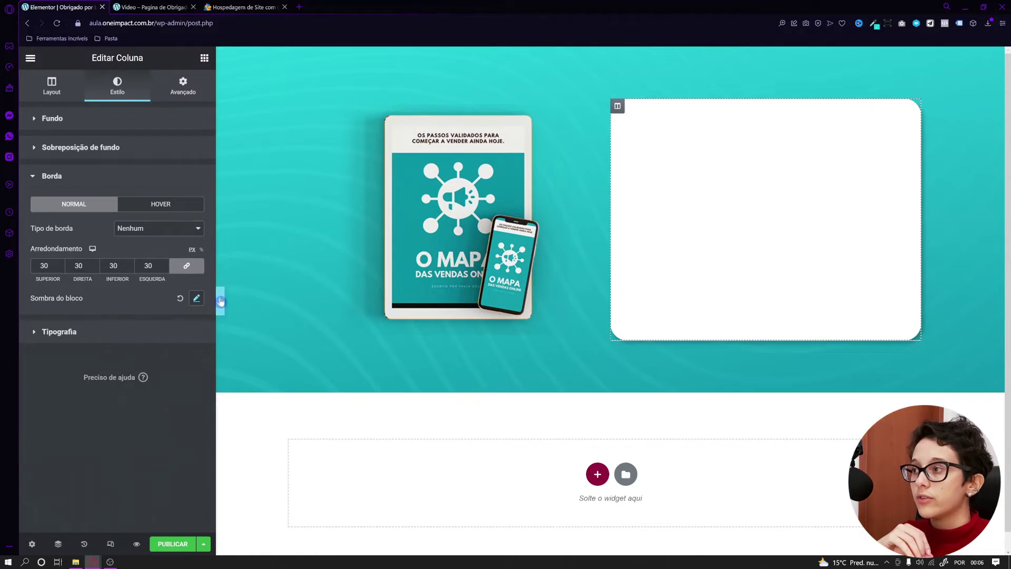
left_click(219, 300)
left_click(24, 307)
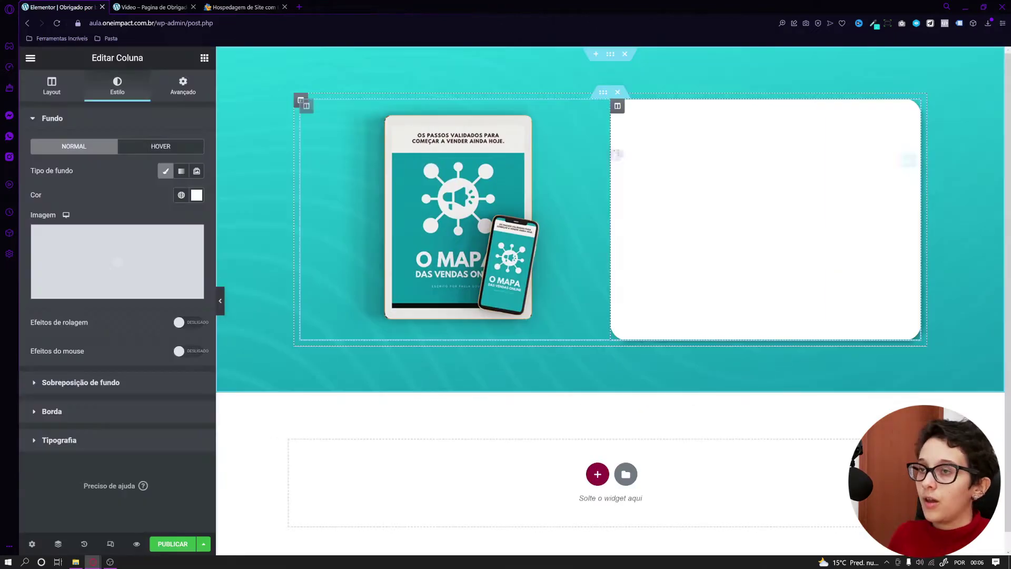
Set the text colour of the "Obrigado!" heading and of the paragraph text below it to #171717.
left_click(907, 161)
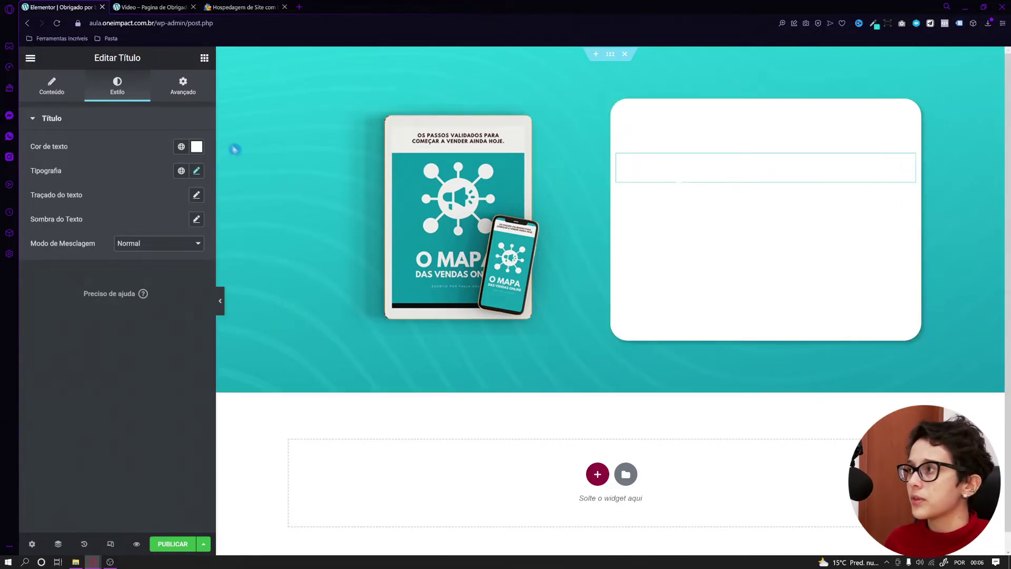
left_click(196, 146)
left_click_drag(79, 263, 60, 281)
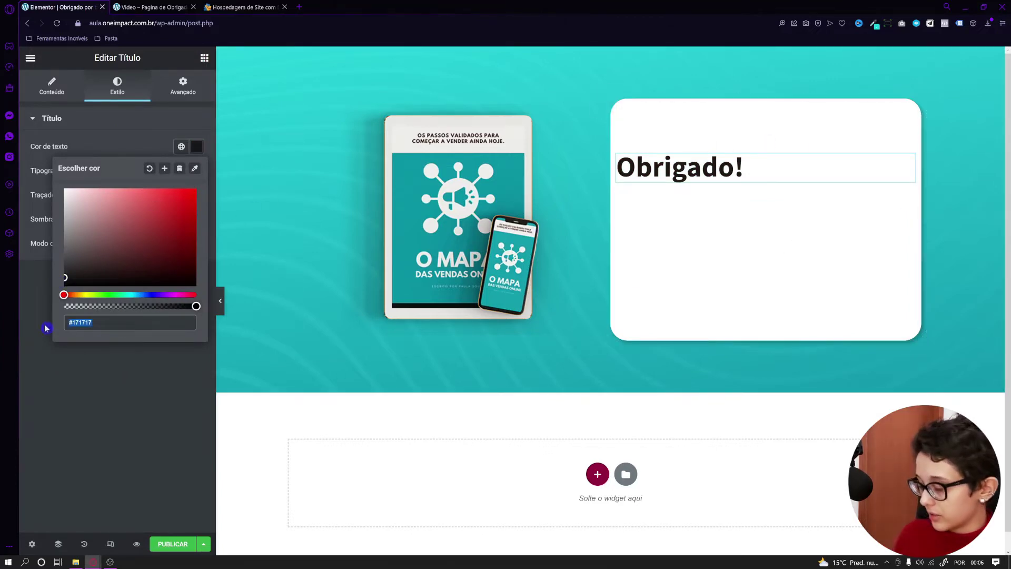
left_click(825, 243)
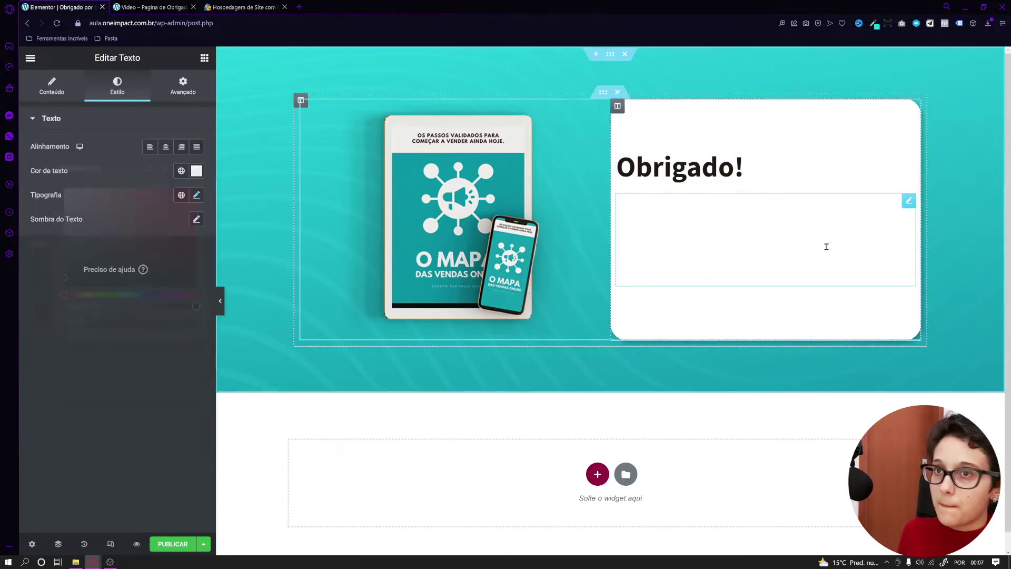
left_click(196, 171)
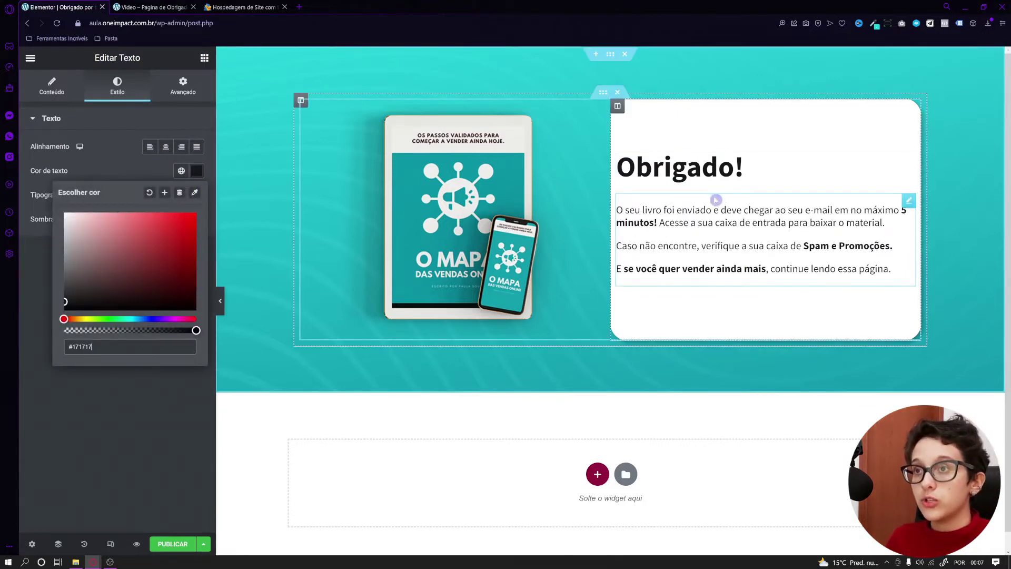
left_click(705, 256)
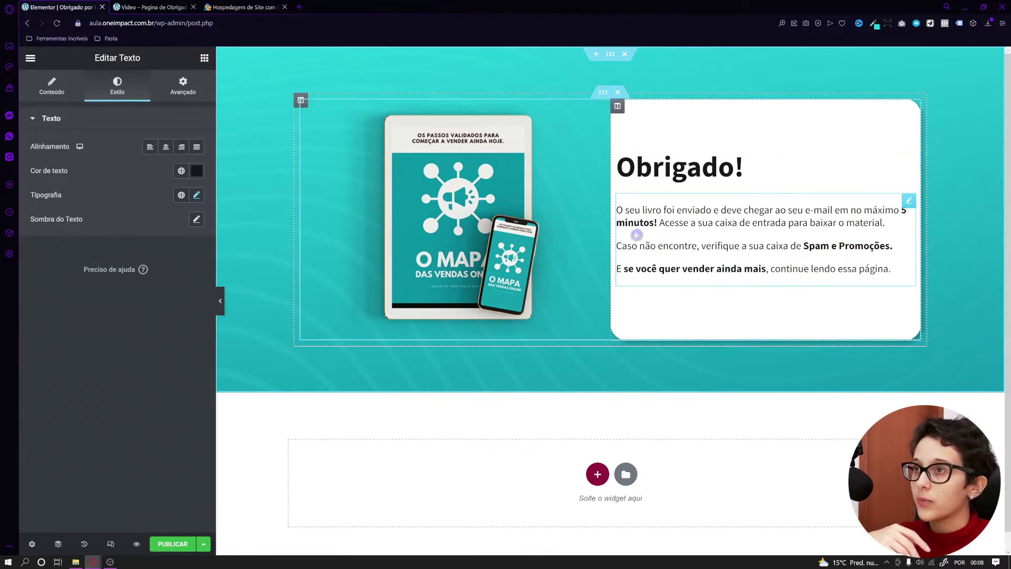
Give the white text column 30 px of padding on all four sides and publish the page.
left_click(618, 107)
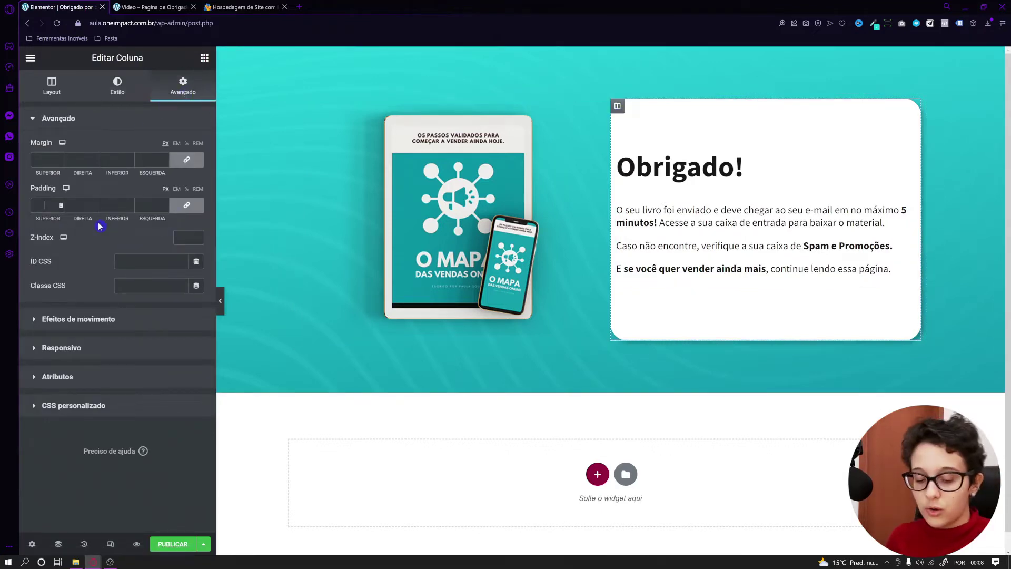
type("30")
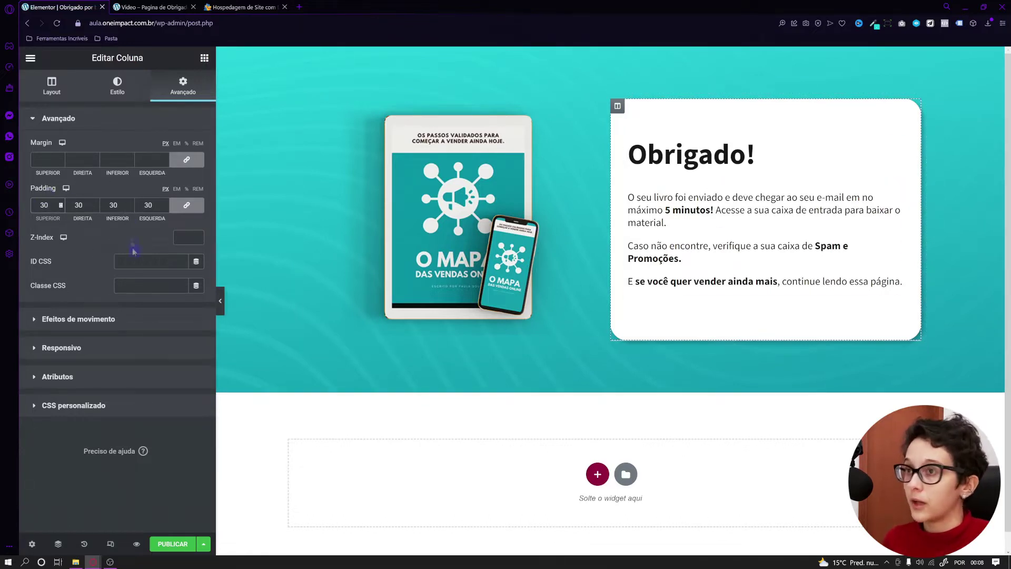
left_click(419, 445)
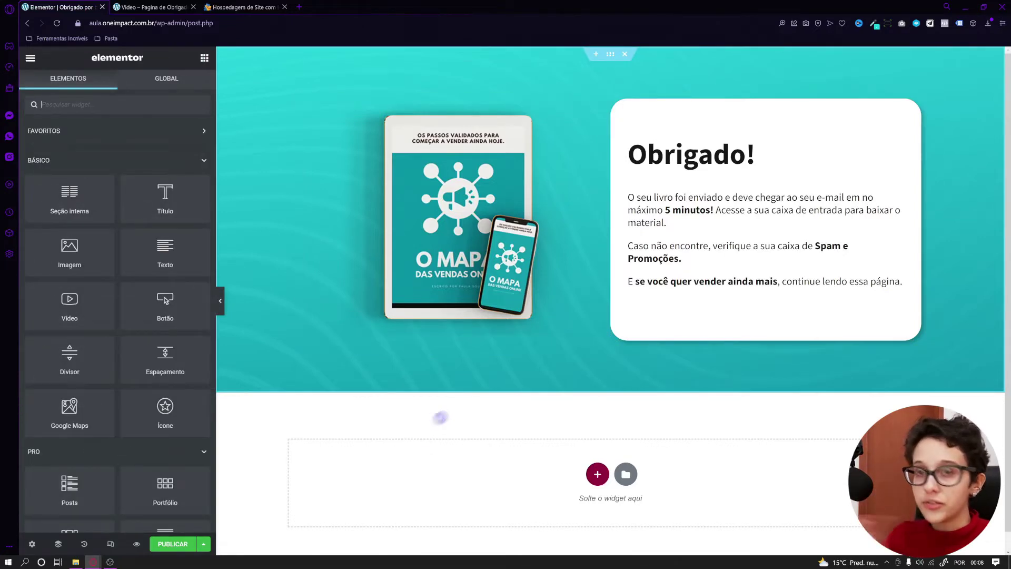
left_click(172, 549)
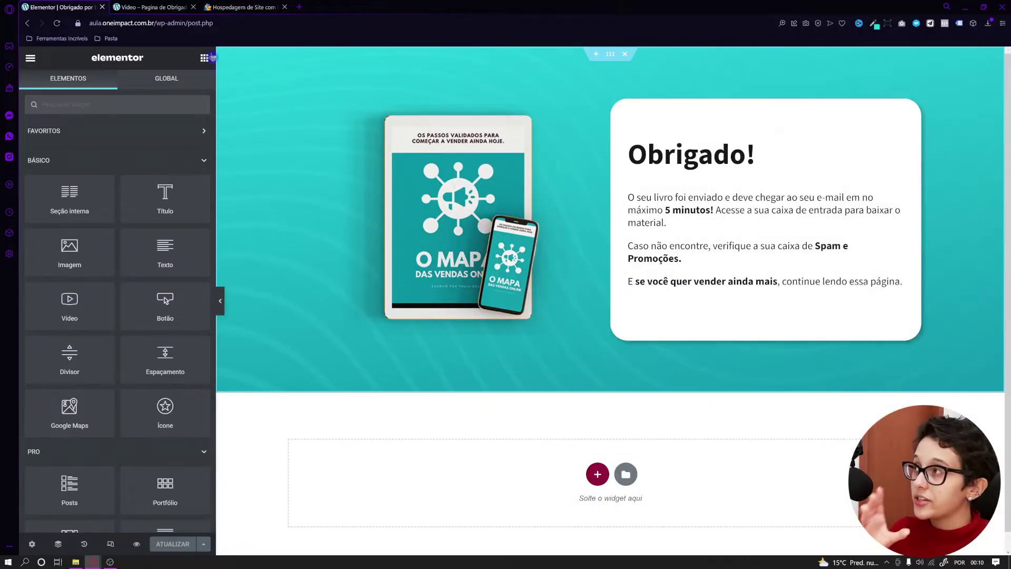
Examine the finished example page's dark "Pronto para subir de nível?" section, including its text, bullets, button and photo, against the page being built.
left_click(157, 9)
scroll(220, 327, "down", 1)
scroll(219, 328, "up", 1)
scroll(384, 332, "down", 1)
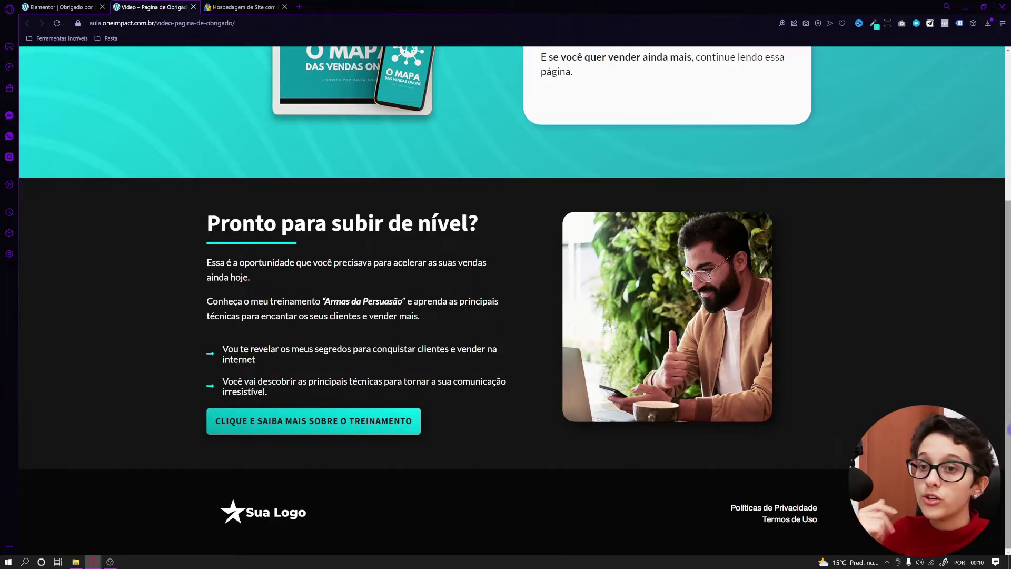
scroll(677, 165, "up", 4)
scroll(461, 246, "down", 4)
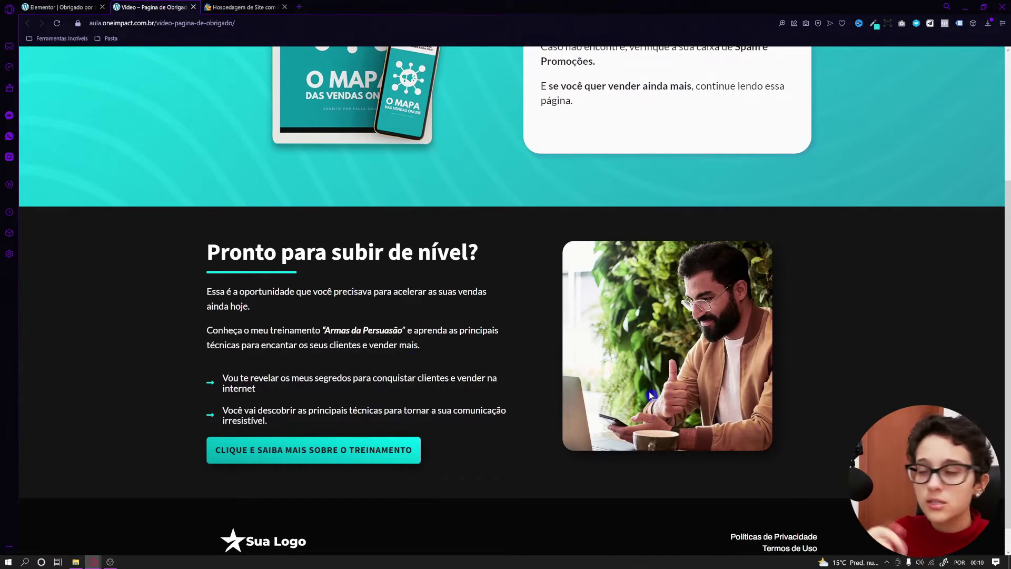
scroll(649, 390, "down", 1)
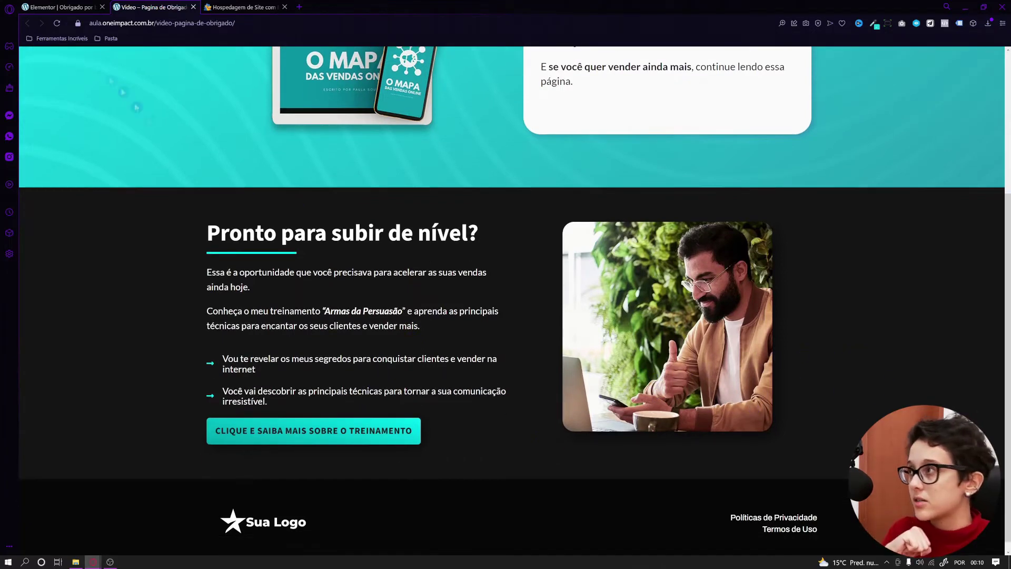
left_click(58, 7)
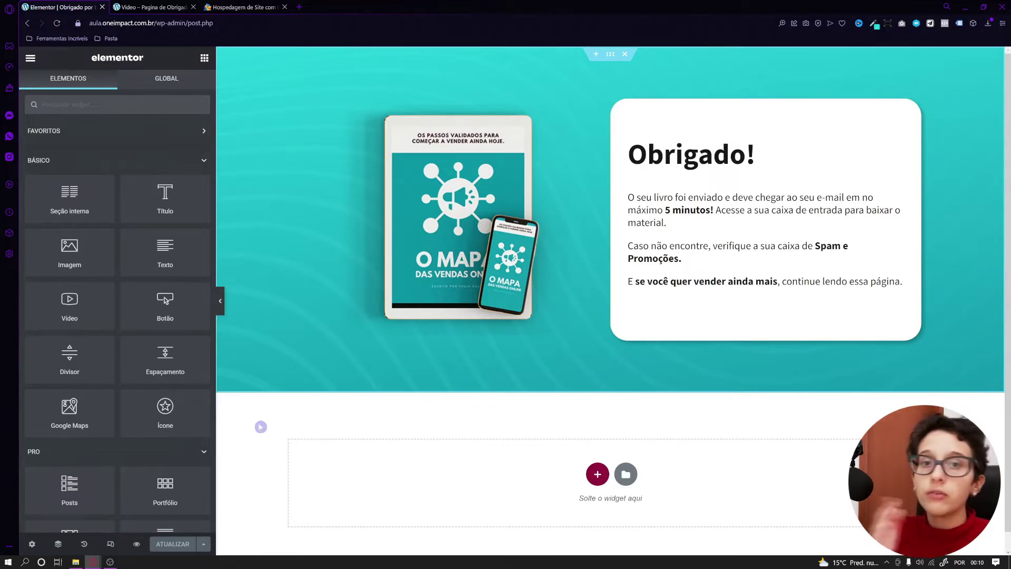
left_click(152, 7)
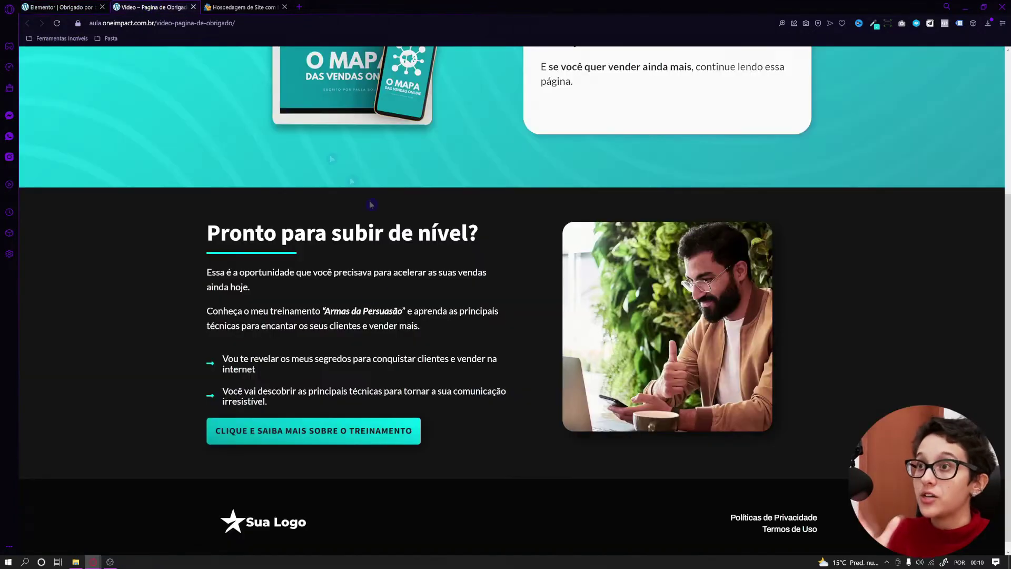
scroll(361, 312, "up", 3)
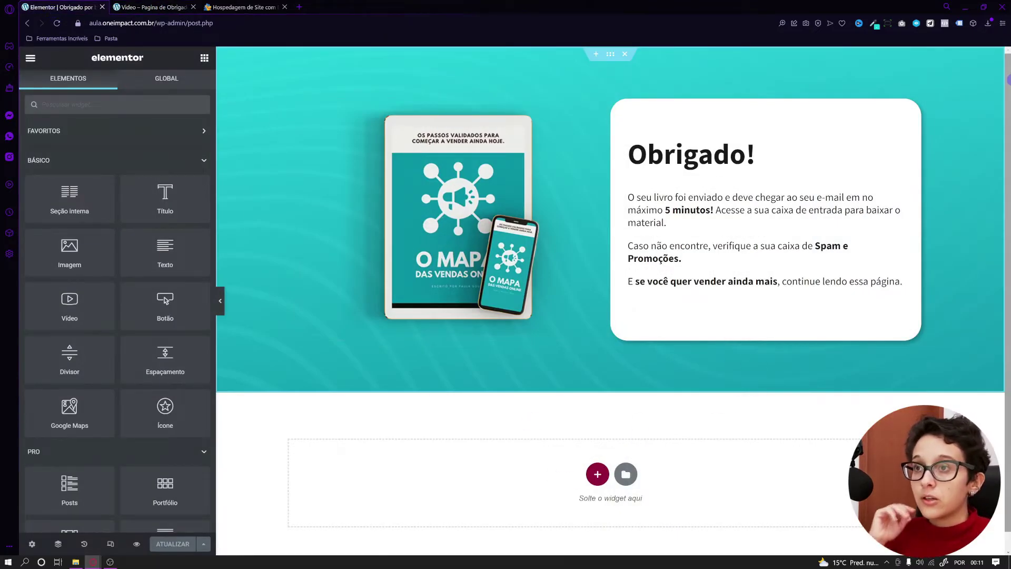
Add a single-column section below the teal one, with a boxed width of 1100 and its height set to minimum height.
scroll(618, 105, "down", 1)
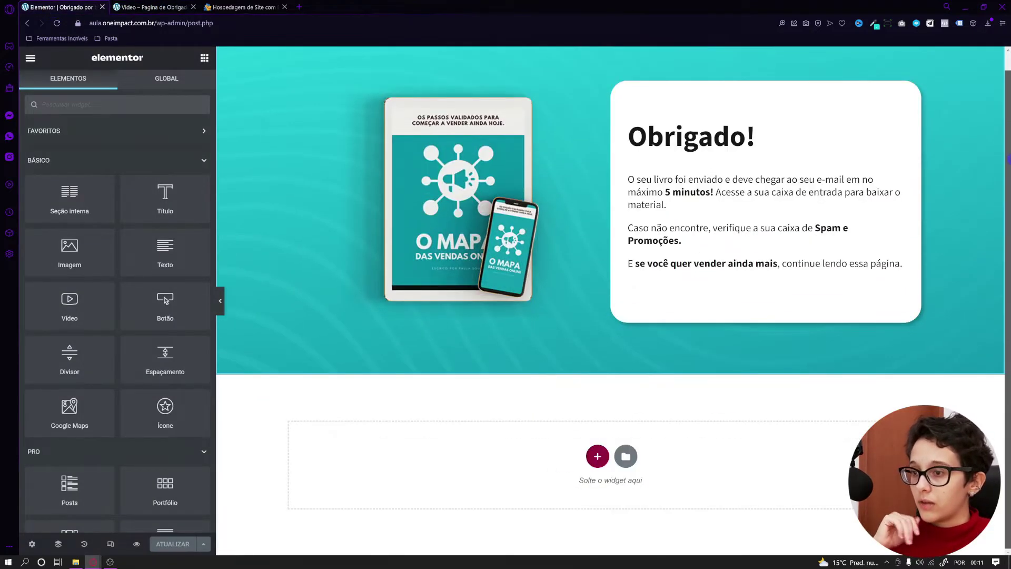
left_click(597, 456)
scroll(473, 493, "down", 2)
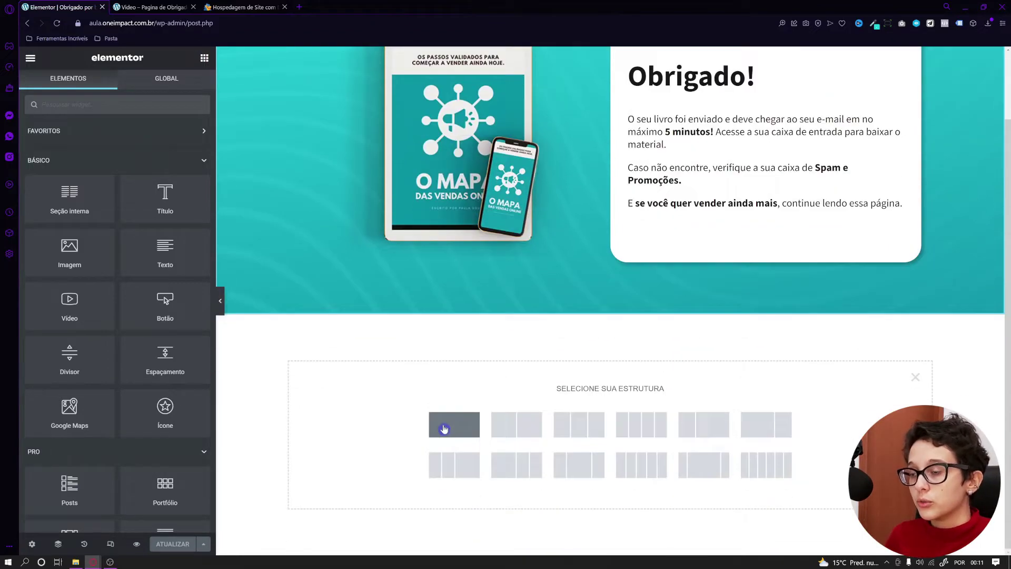
left_click(445, 424)
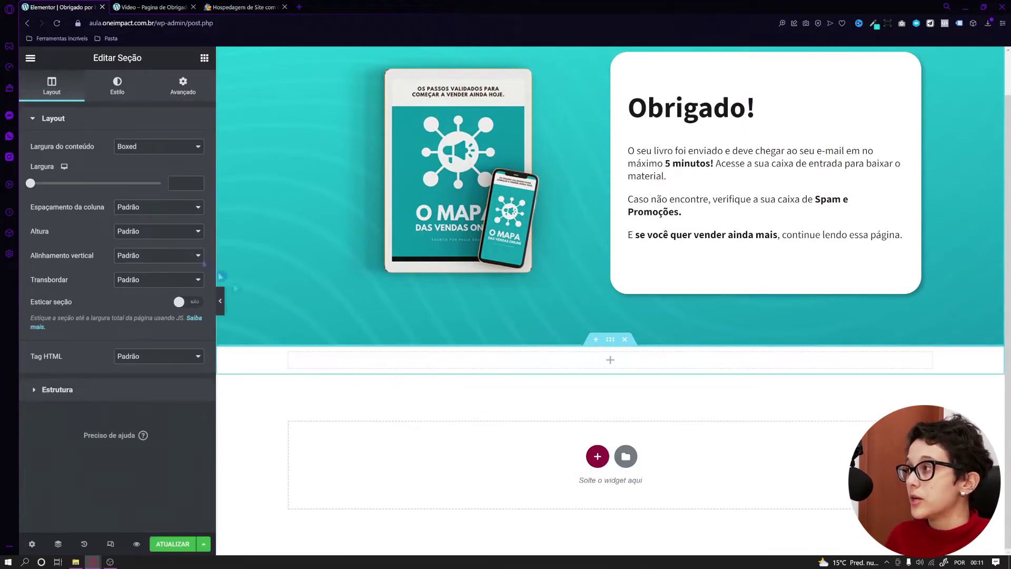
type("1100")
left_click(158, 231)
left_click(138, 259)
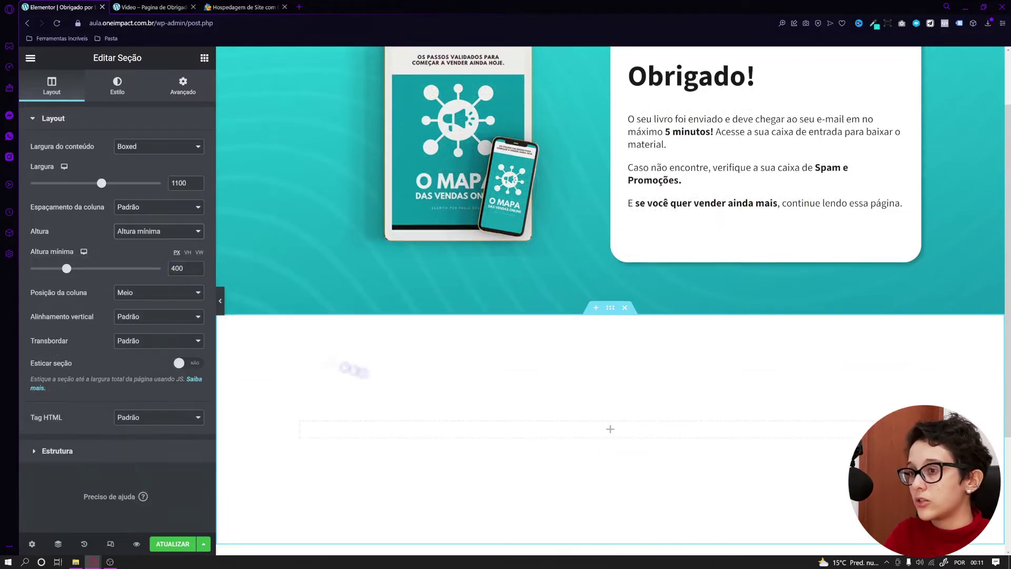
Place a two-column inner section inside the new empty section.
scroll(354, 371, "down", 3)
scroll(366, 375, "up", 2)
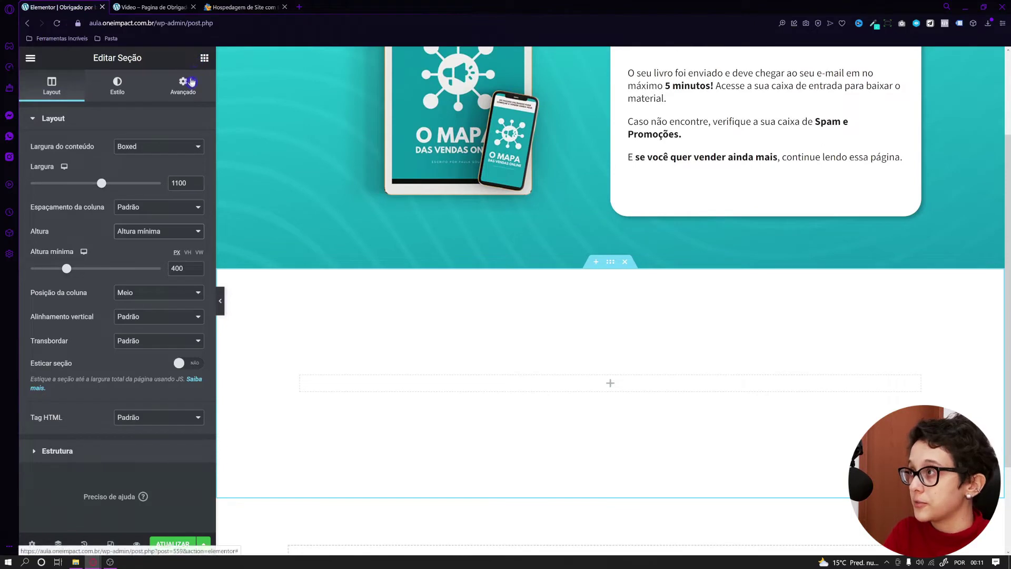
left_click(204, 58)
left_click_drag(84, 199, 598, 383)
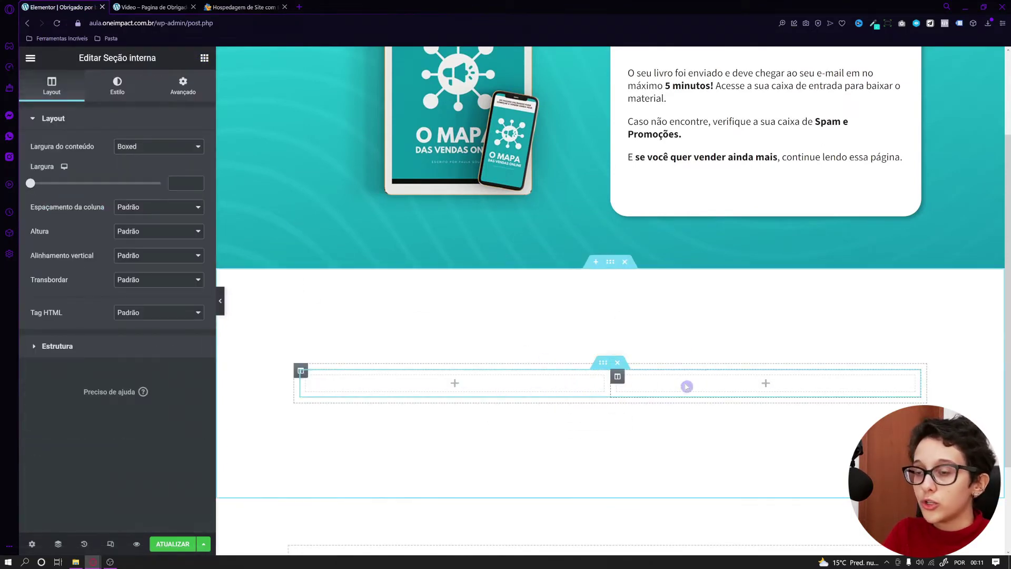
scroll(510, 397, "up", 1)
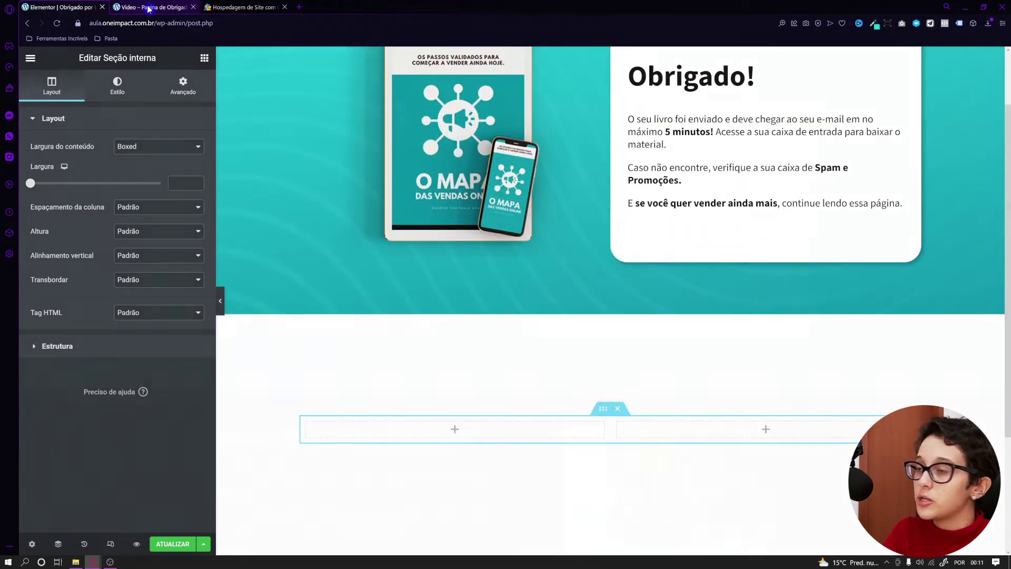
Check the example's second section and place an image widget in the inner section's right column.
left_click(148, 7)
scroll(318, 331, "down", 3)
scroll(775, 442, "down", 1)
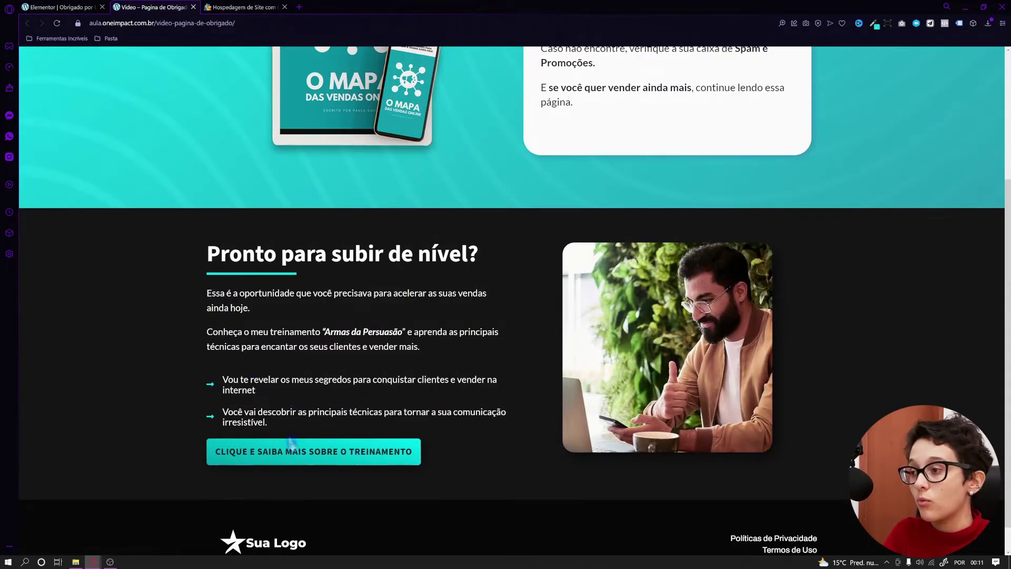
left_click(61, 7)
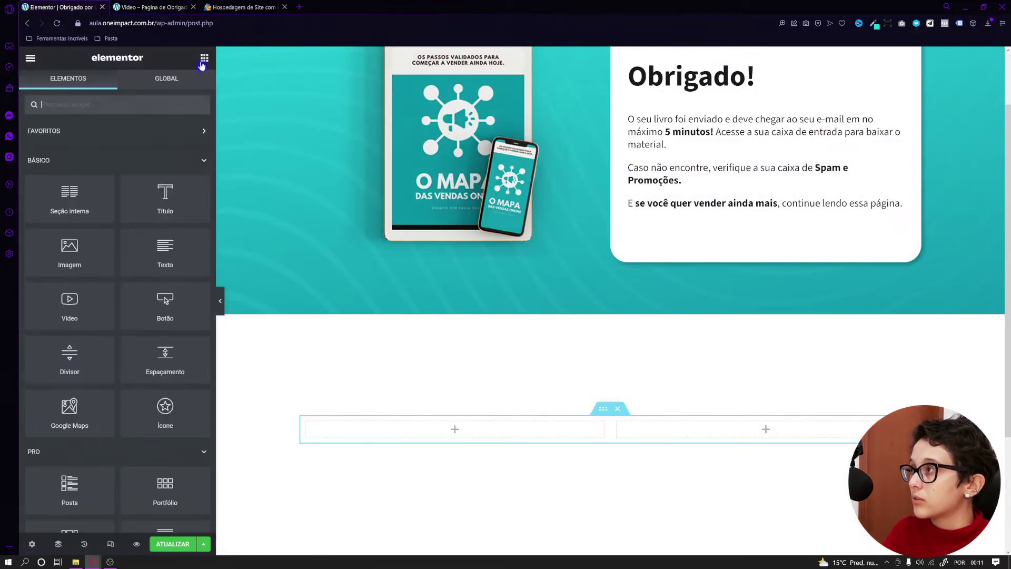
left_click_drag(69, 248, 676, 431)
Fill the inner section's left column with a heading widget, a text widget and a divider between them.
left_click(204, 58)
left_click_drag(165, 212, 387, 337)
left_click(204, 57)
left_click_drag(165, 250, 400, 337)
left_click(204, 58)
left_click_drag(84, 357, 345, 361)
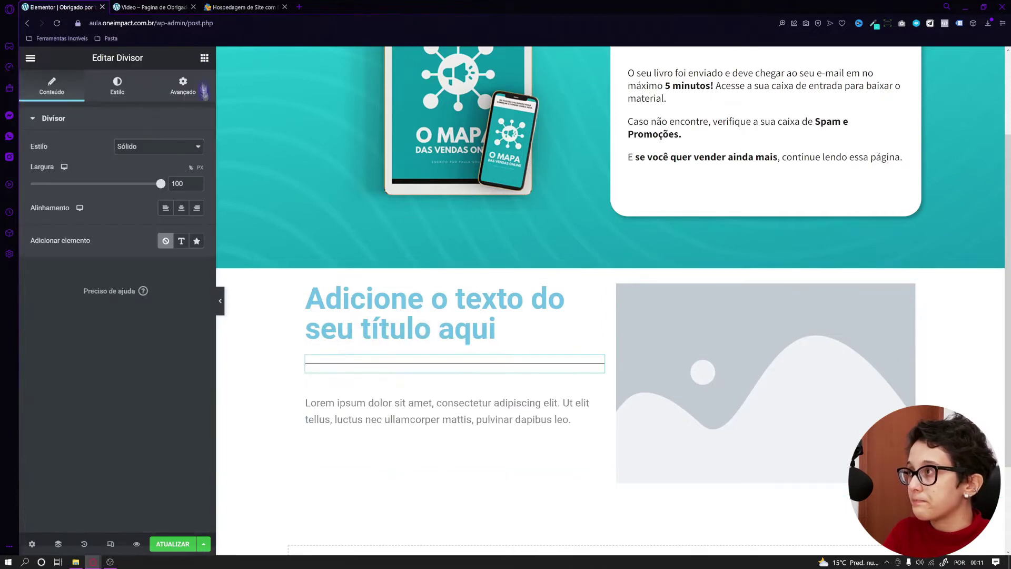
Add an icon list below the left column's paragraph, compare with the example's bullets, and place a button widget under the list.
left_click(204, 58)
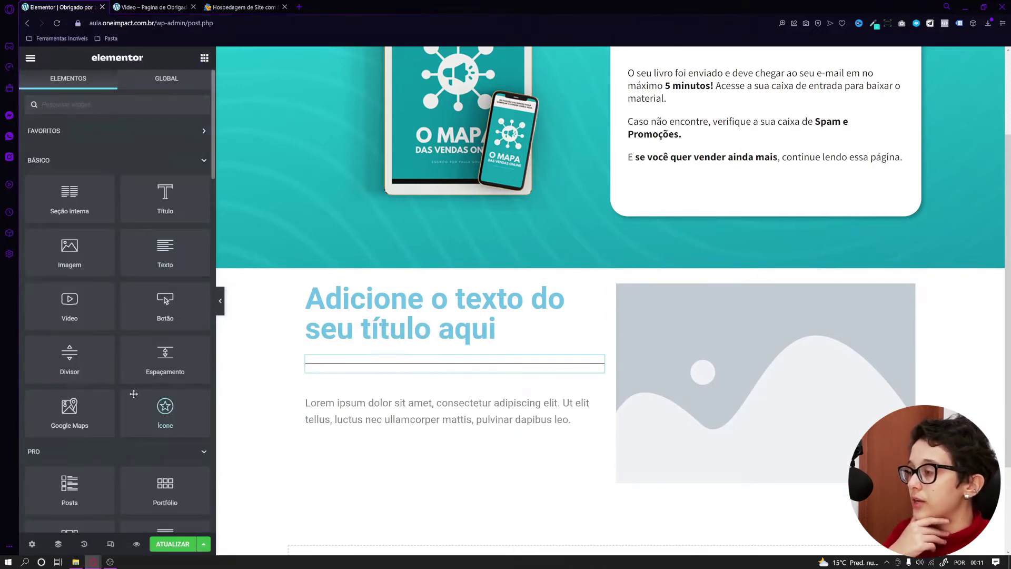
scroll(153, 431, "down", 4)
scroll(169, 395, "up", 4)
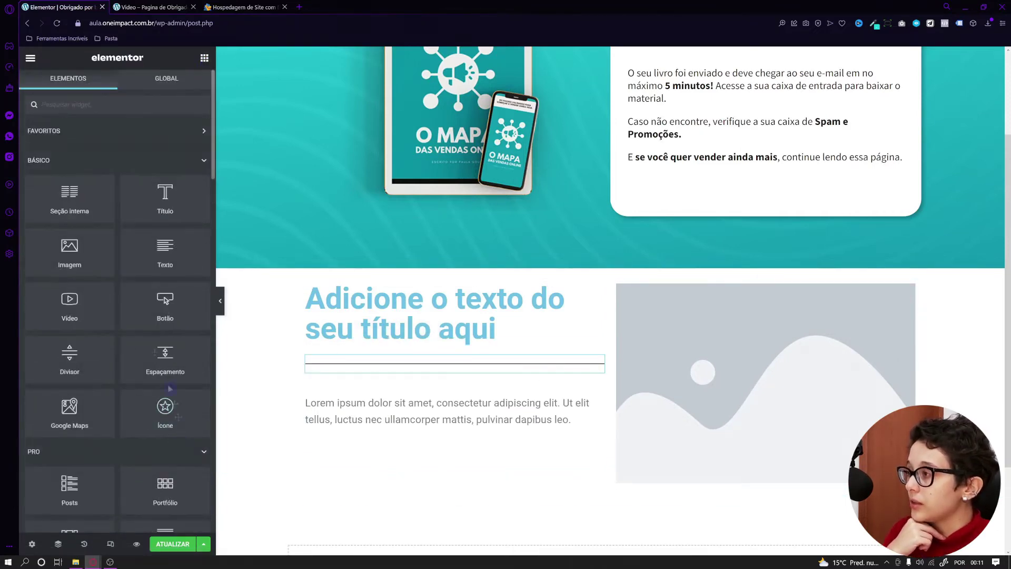
type("lista")
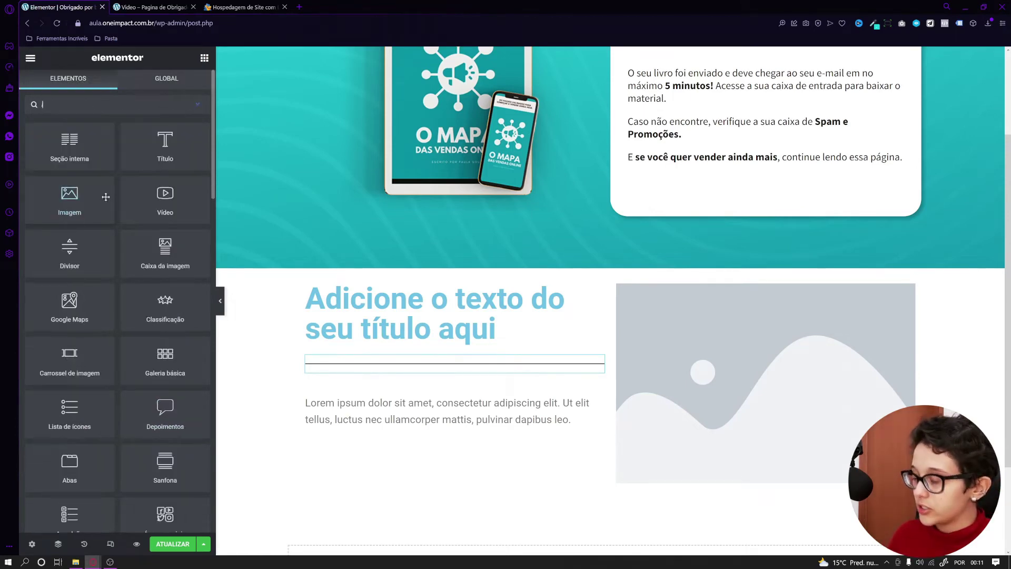
left_click_drag(100, 179, 421, 421)
left_click(152, 7)
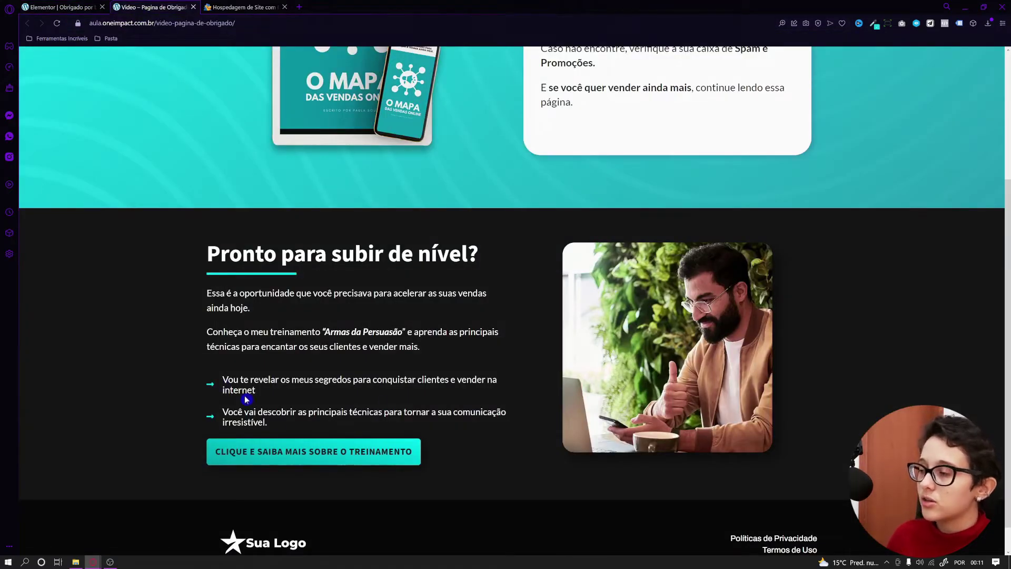
left_click(60, 7)
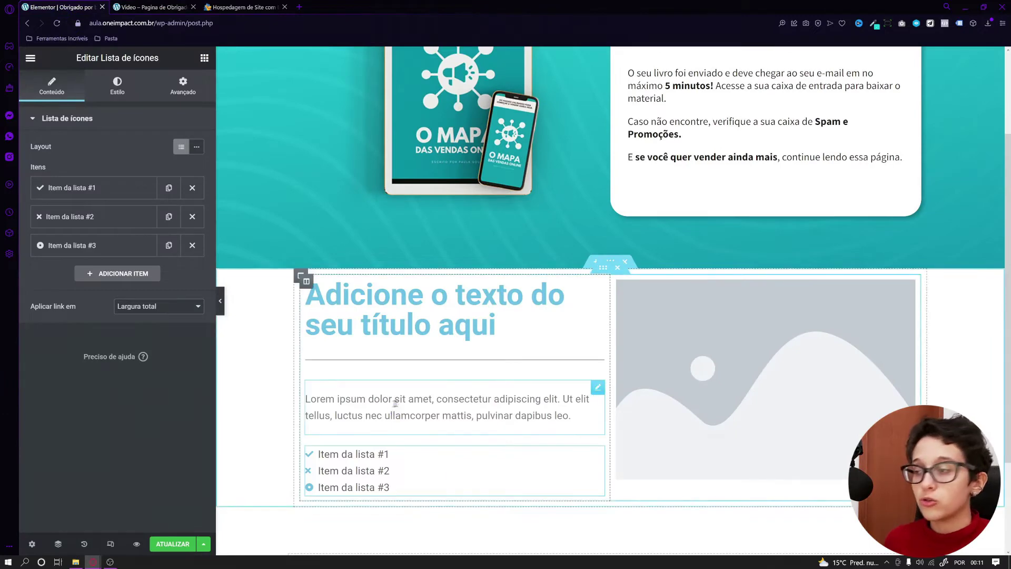
left_click(205, 58)
left_click_drag(164, 313, 406, 485)
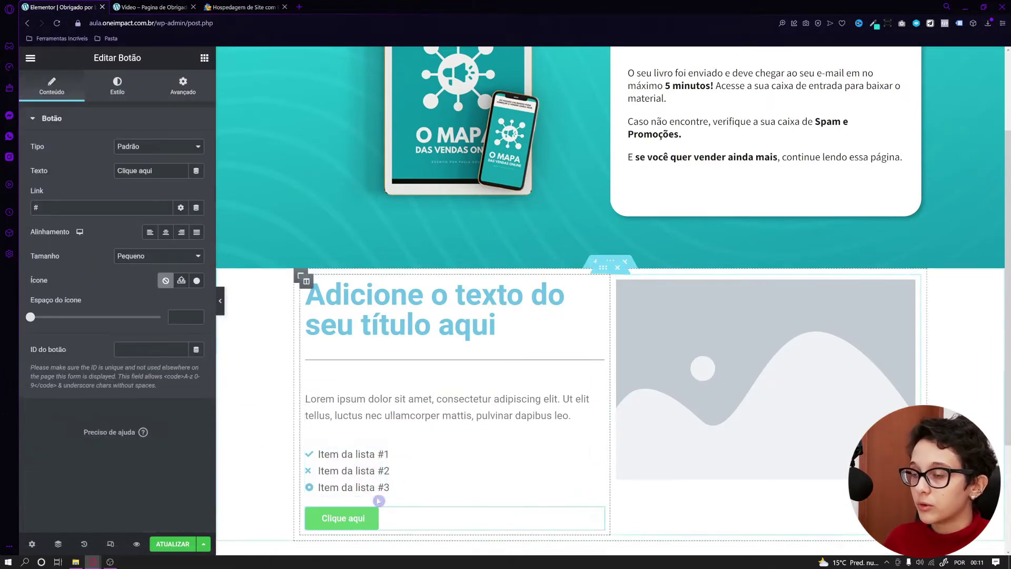
Set the vertical alignment of the column holding the placeholder image to Meio.
scroll(379, 501, "down", 1)
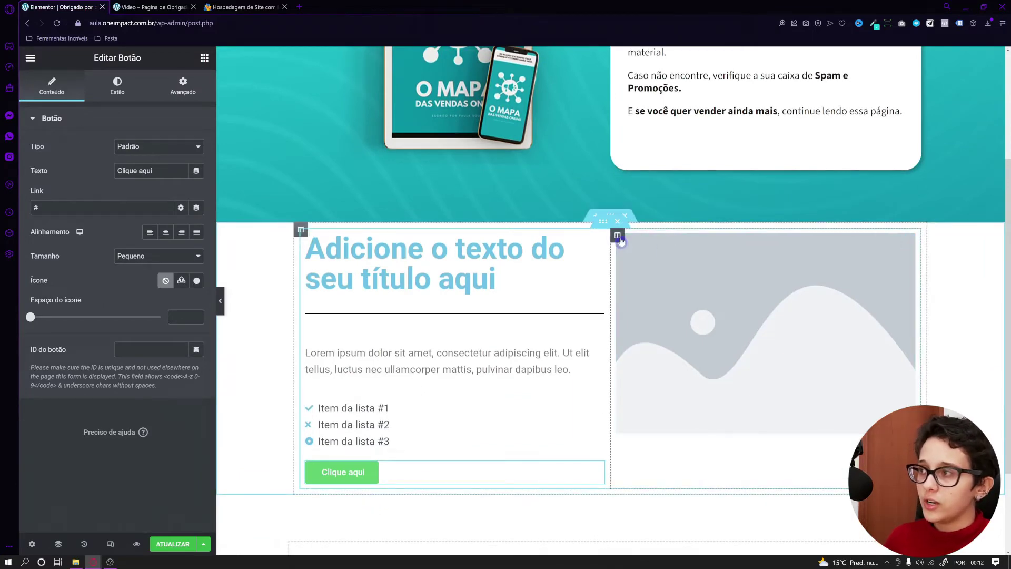
left_click(617, 235)
left_click(145, 170)
left_click(126, 200)
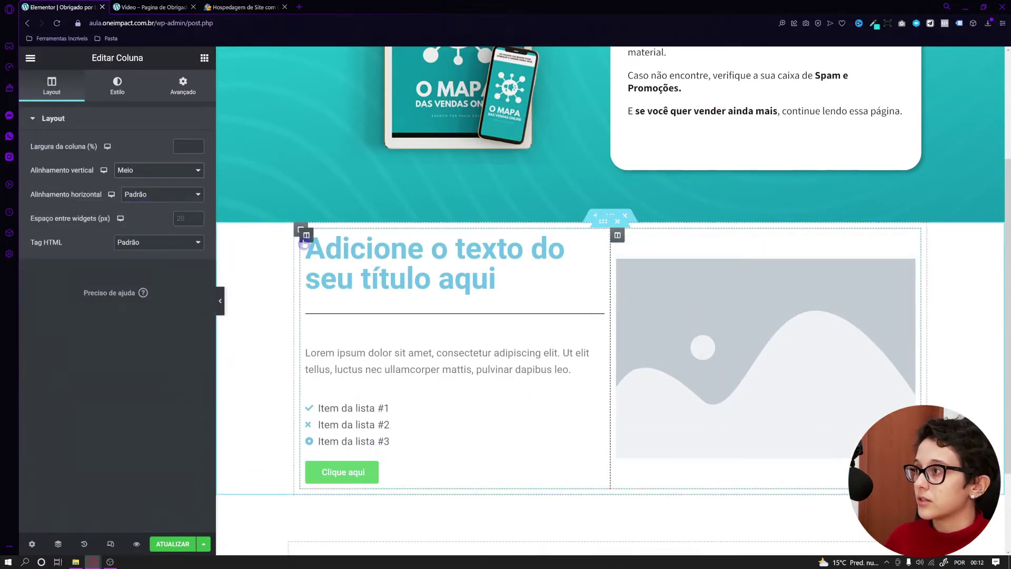
Set the vertical alignment of the inner section's text column to Meio.
left_click(306, 235)
left_click(158, 170)
left_click(132, 203)
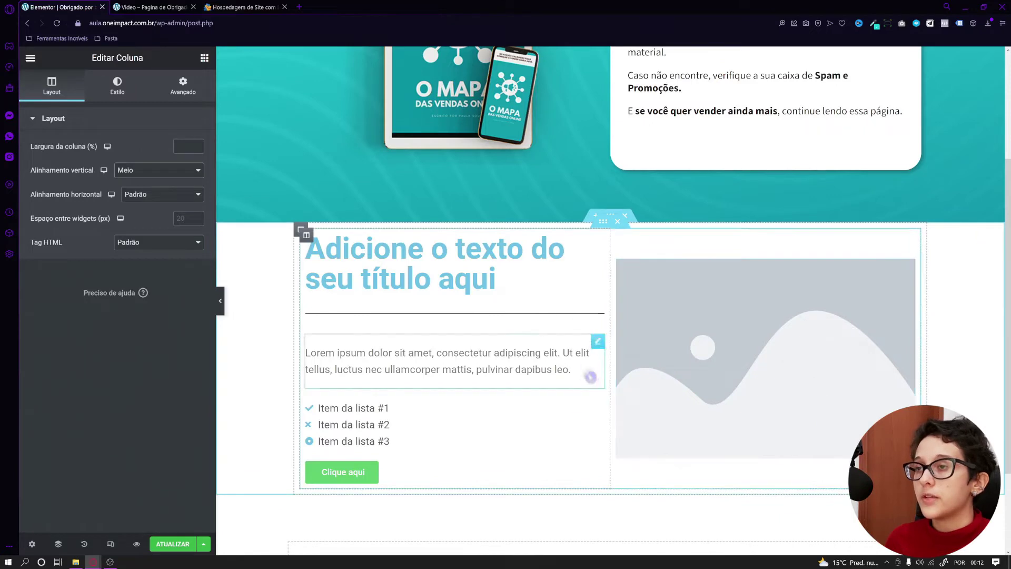
Set the minimum height of the second section to 500 px.
left_click(610, 217)
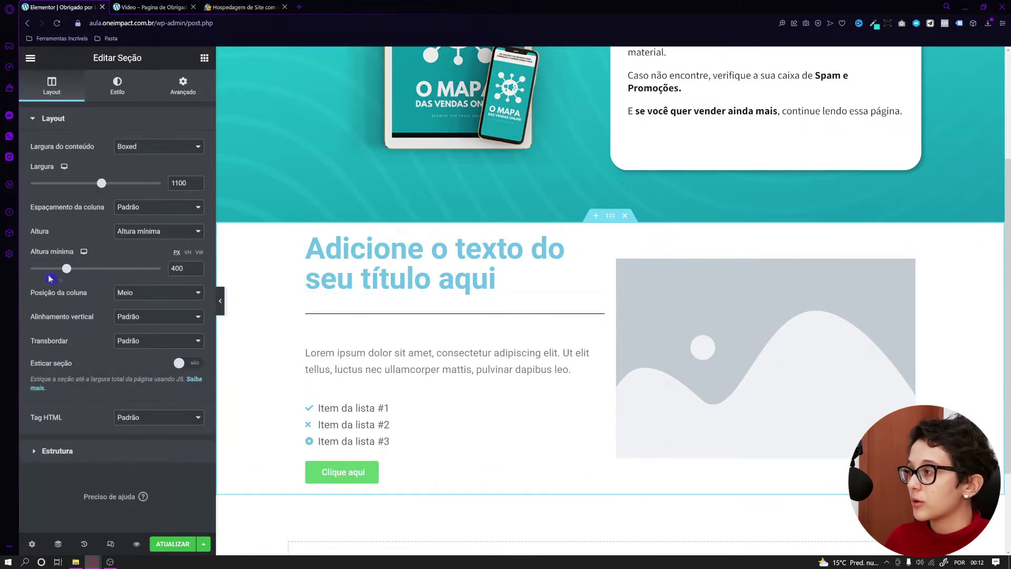
left_click_drag(69, 274, 81, 275)
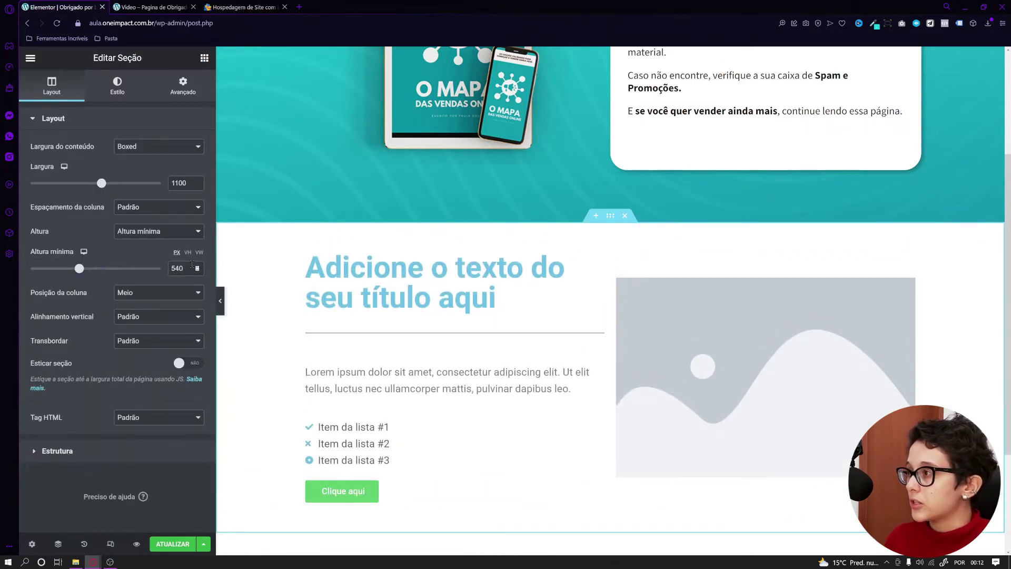
type("6")
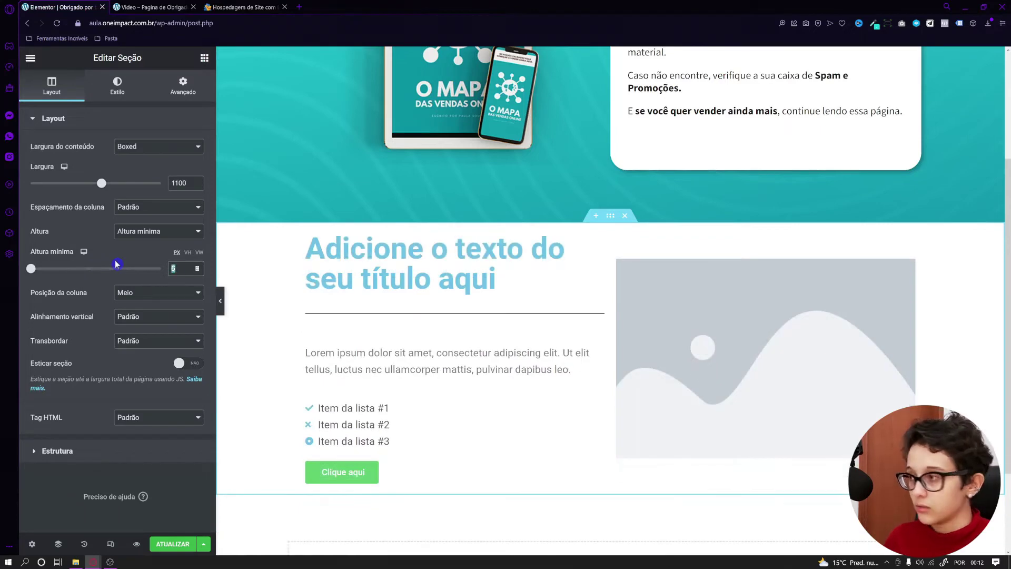
type("500")
Replace the placeholder image with Imagem-Recortada.jpg, uploaded from the Recursos para Criação folder into the media library.
scroll(595, 369, "down", 1)
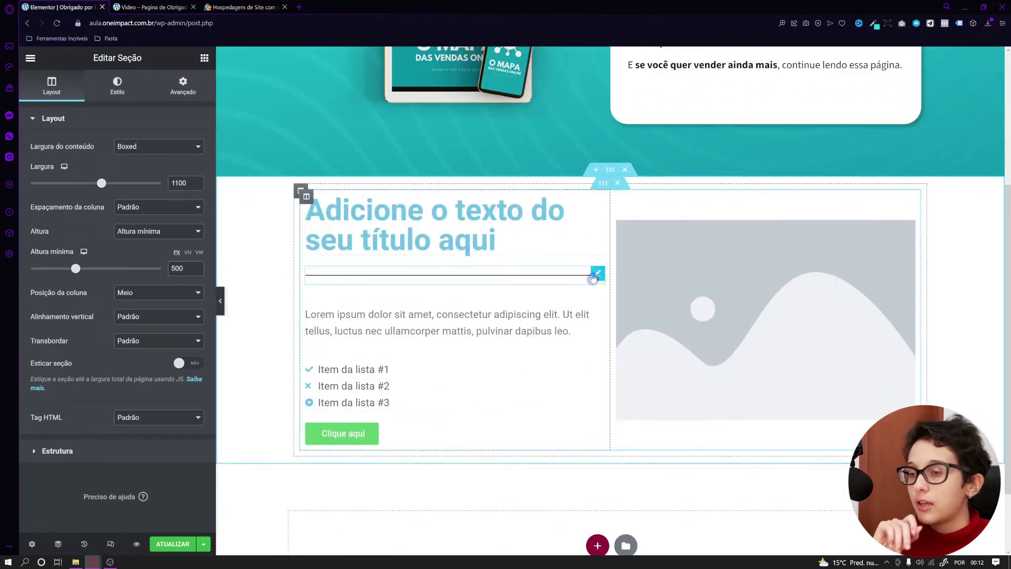
left_click(694, 319)
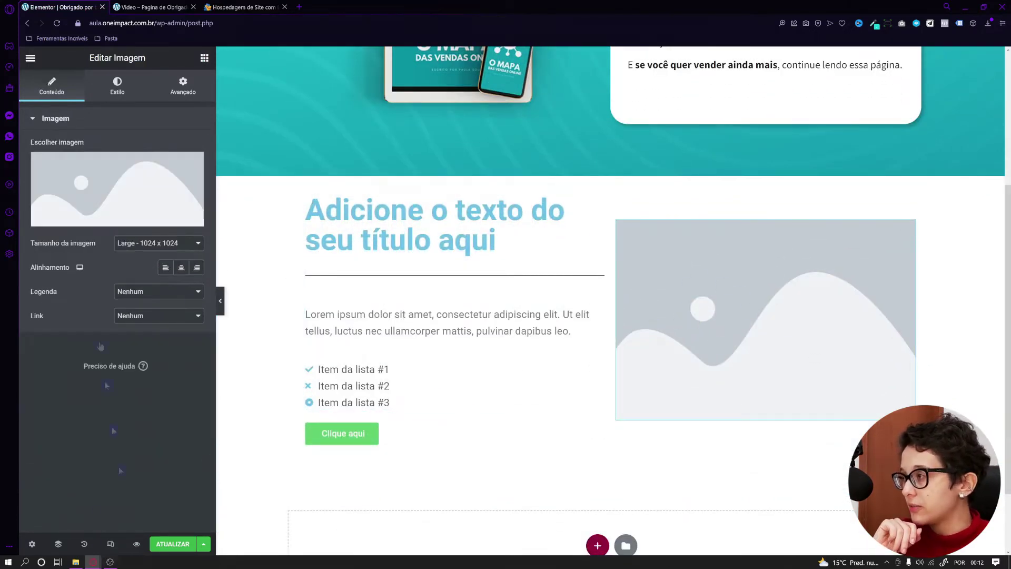
left_click(100, 201)
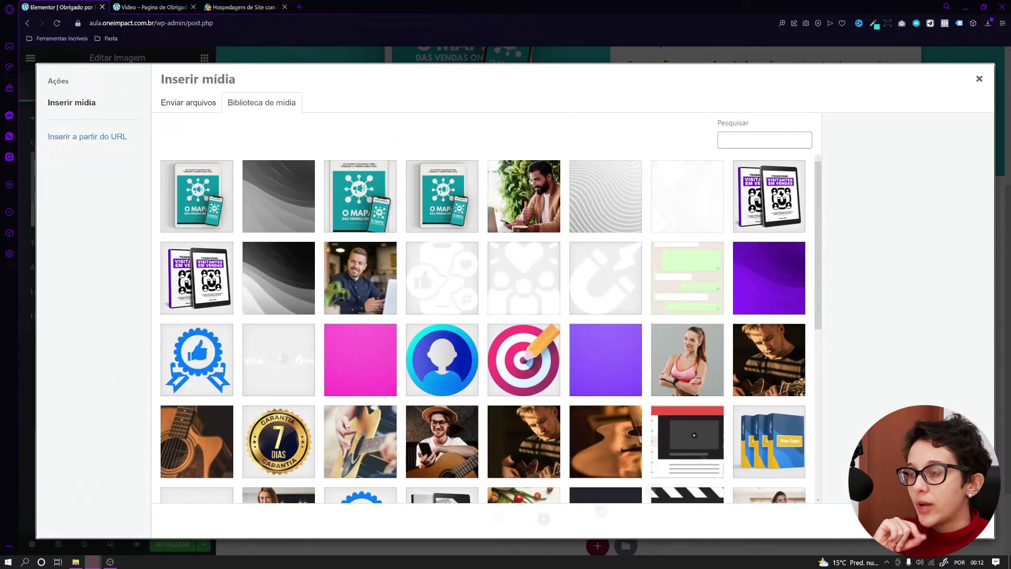
left_click(76, 561)
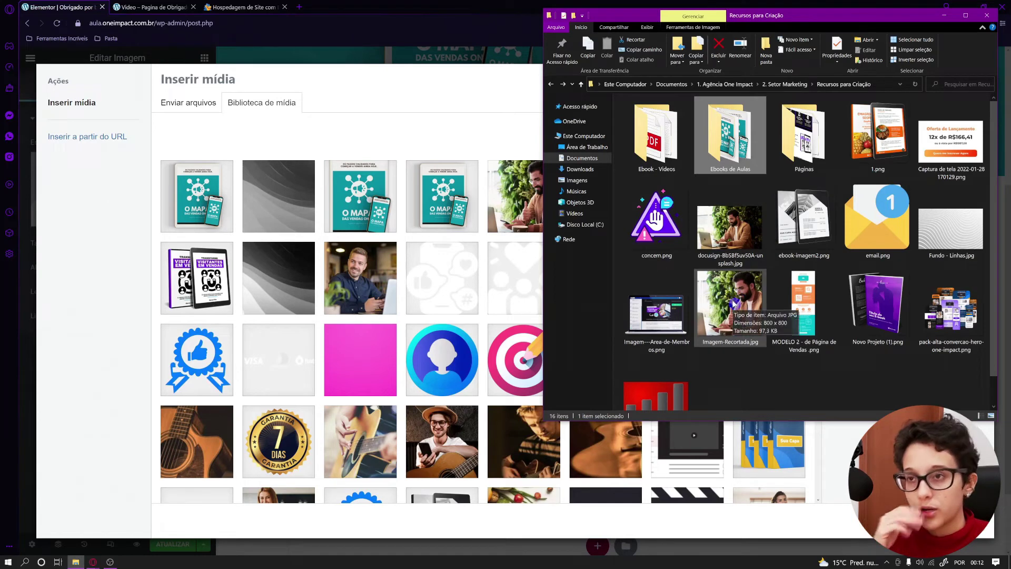
left_click(713, 360)
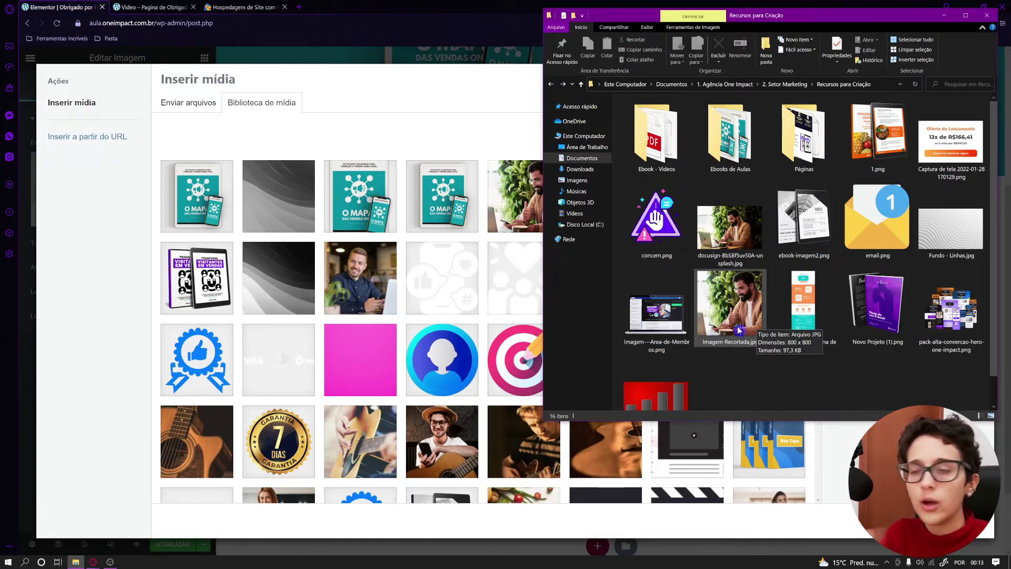
left_click(732, 308)
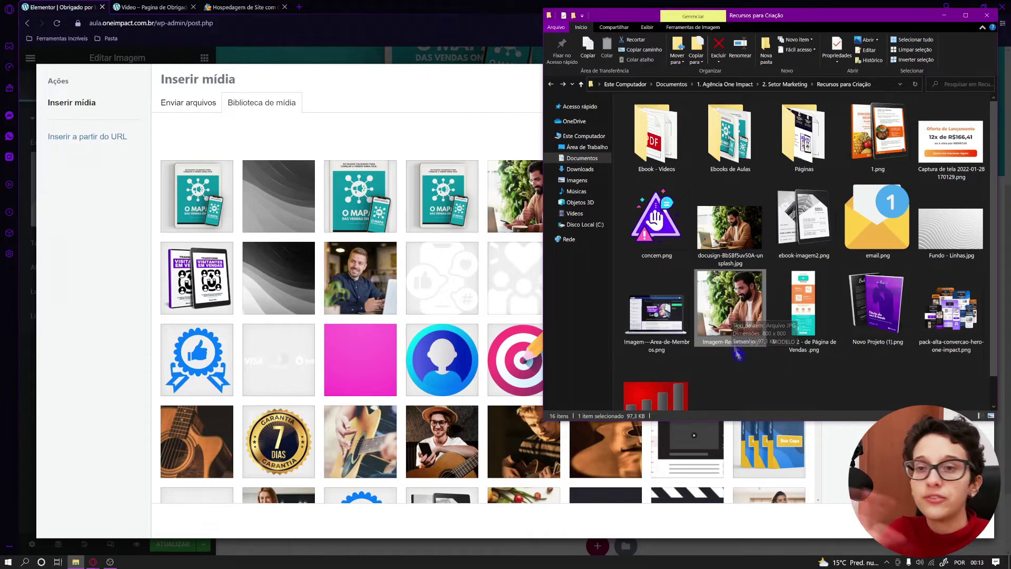
left_click_drag(733, 329, 725, 403)
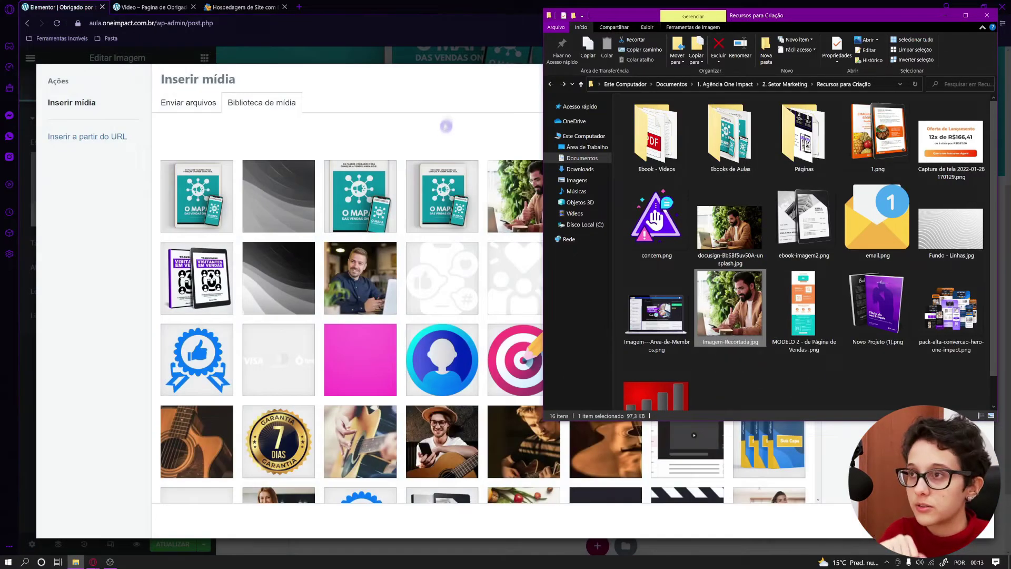
left_click_drag(445, 130, 445, 130)
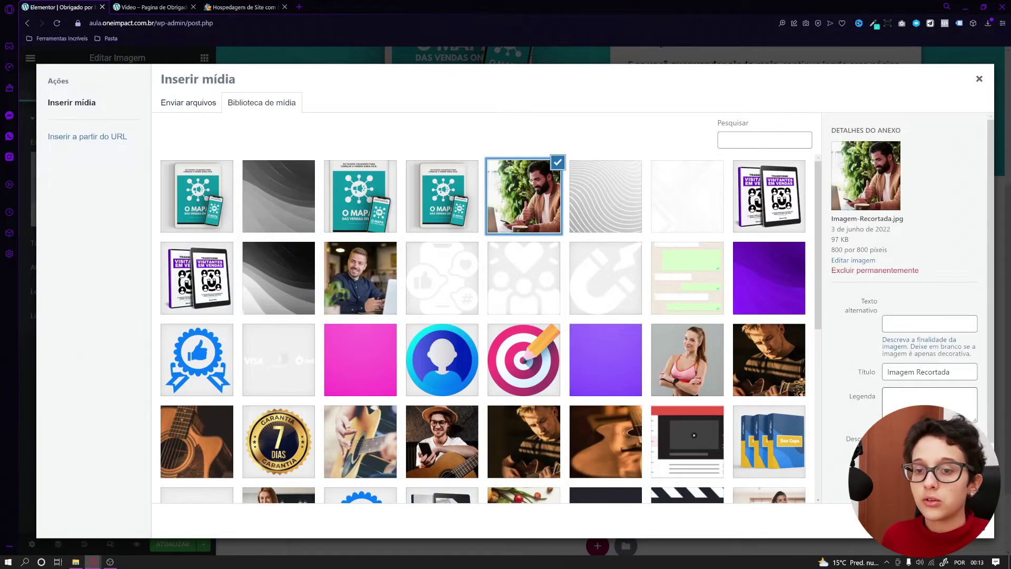
left_click(958, 520)
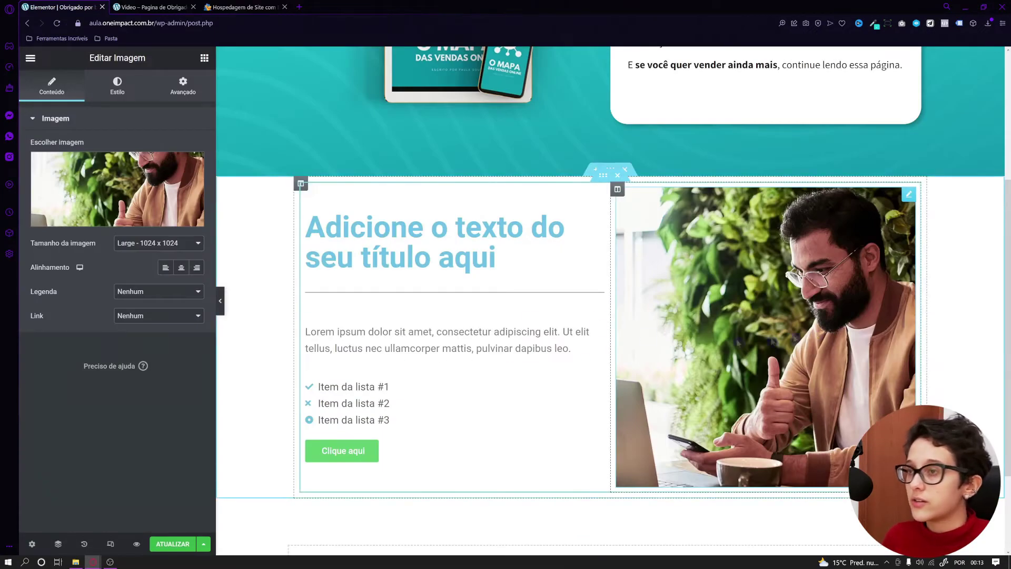
Set the photo's width to 75% and round all its corners by 20 px.
left_click(116, 90)
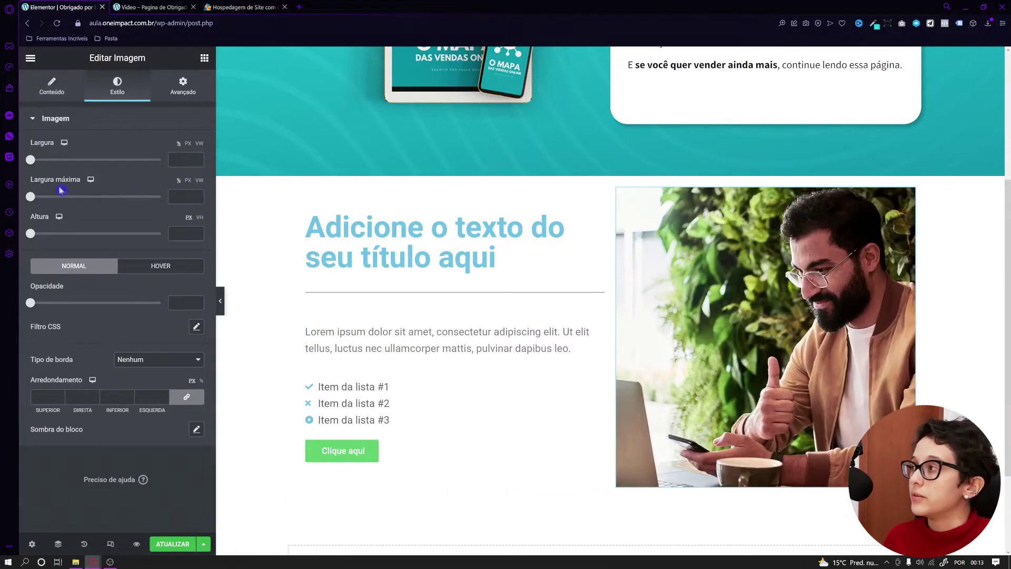
left_click_drag(33, 165, 126, 172)
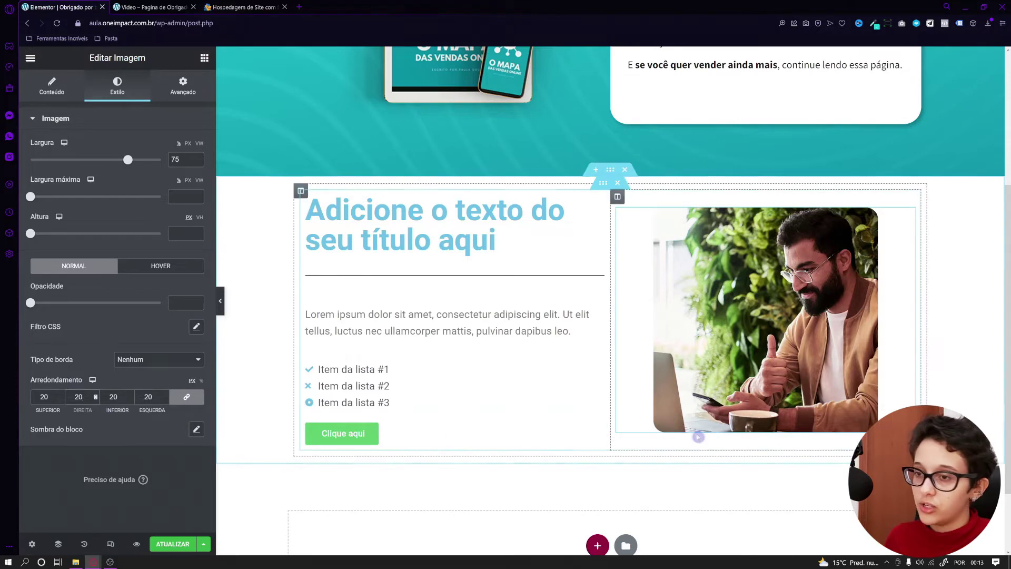
Add a box shadow to the photo with horizontal offset 4, vertical offset 4 and blur 7.
left_click(195, 430)
scroll(135, 481, "down", 1)
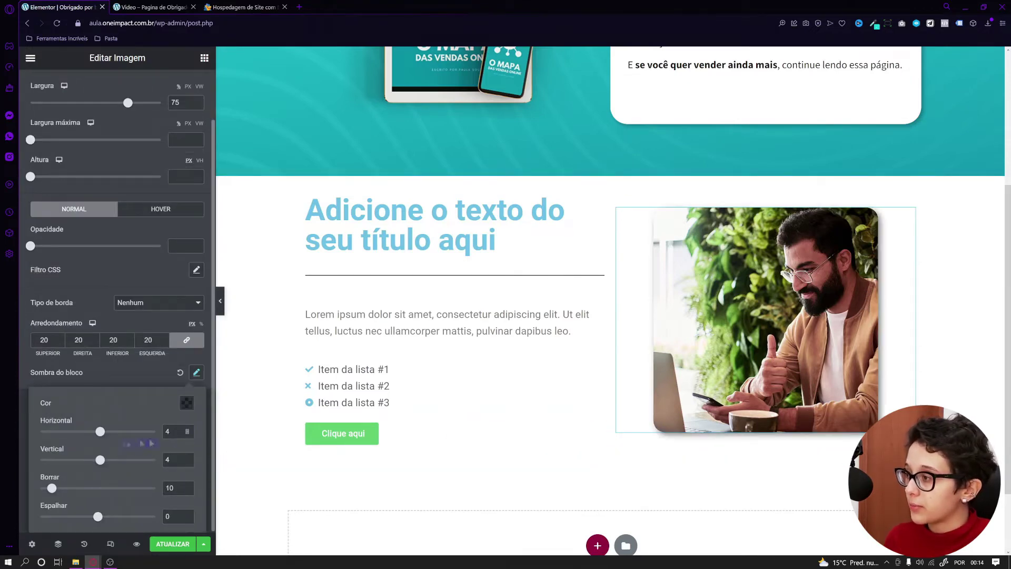
left_click_drag(98, 435, 100, 435)
type("4")
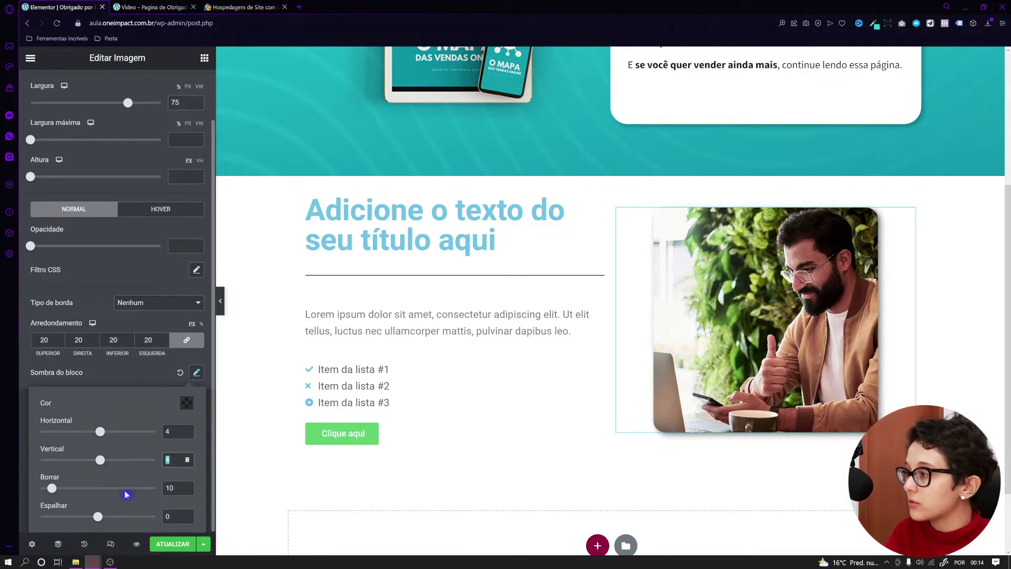
left_click_drag(57, 492, 51, 492)
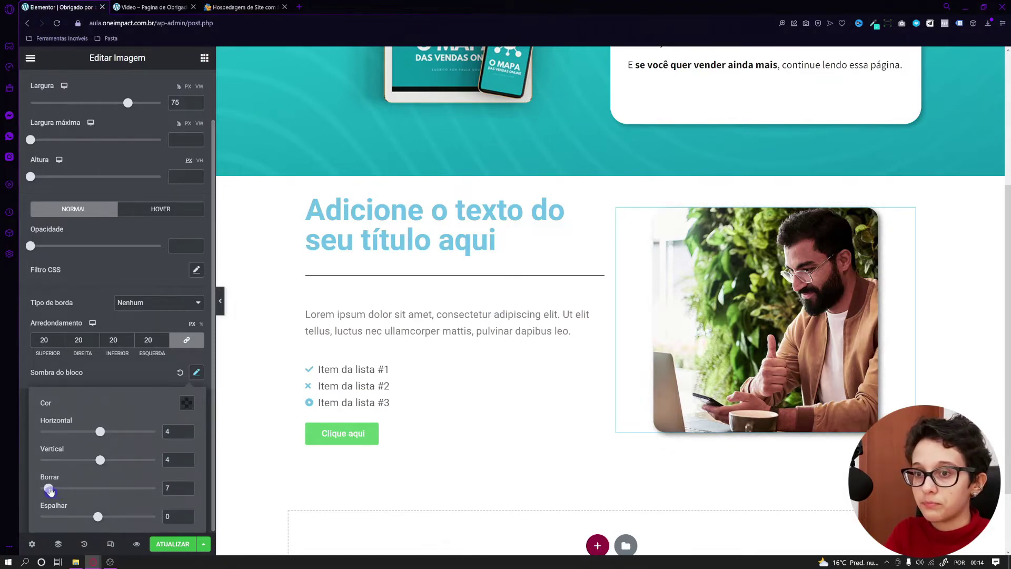
left_click(126, 379)
scroll(127, 379, "up", 2)
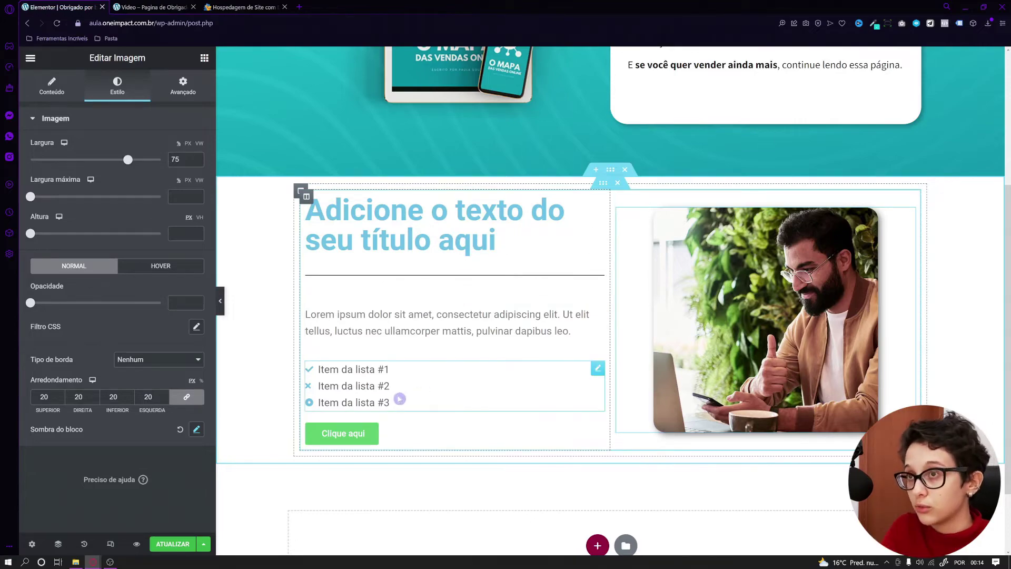
Copy the "Obrigado!" heading and apply its style to the second section's placeholder heading.
left_click(432, 226)
scroll(609, 366, "up", 4)
right_click(700, 165)
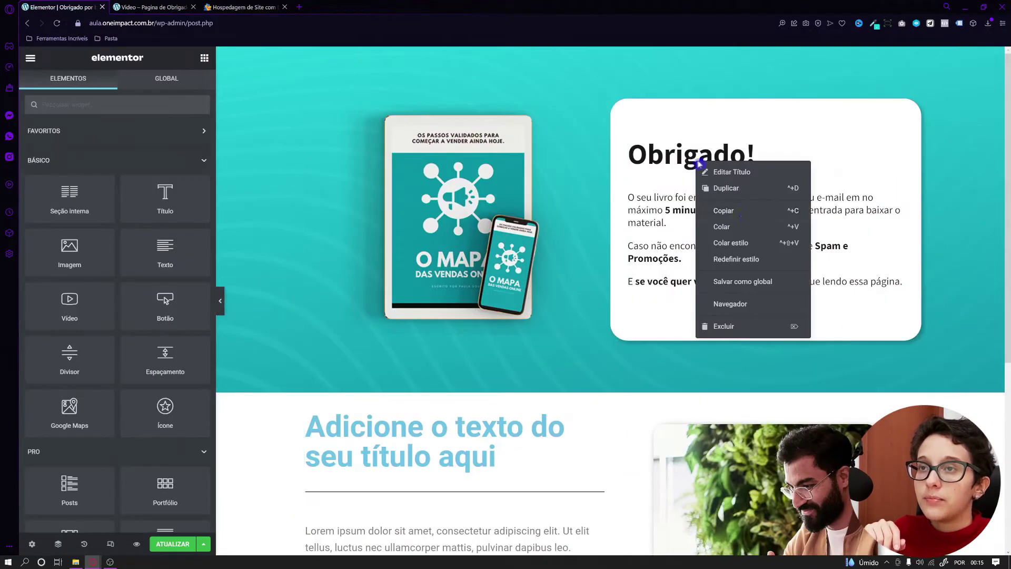
left_click(711, 210)
scroll(605, 368, "down", 3)
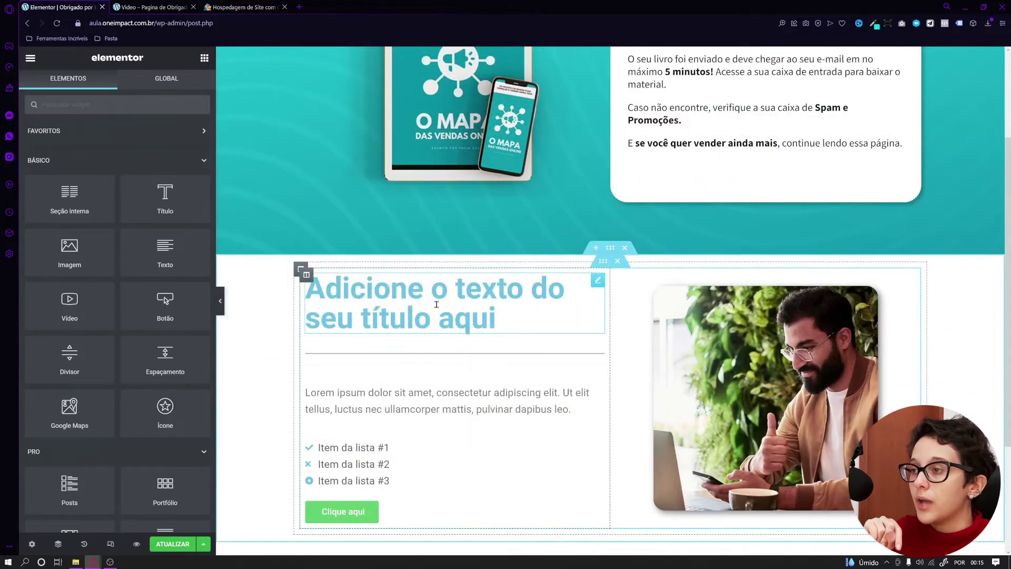
right_click(436, 304)
left_click(466, 387)
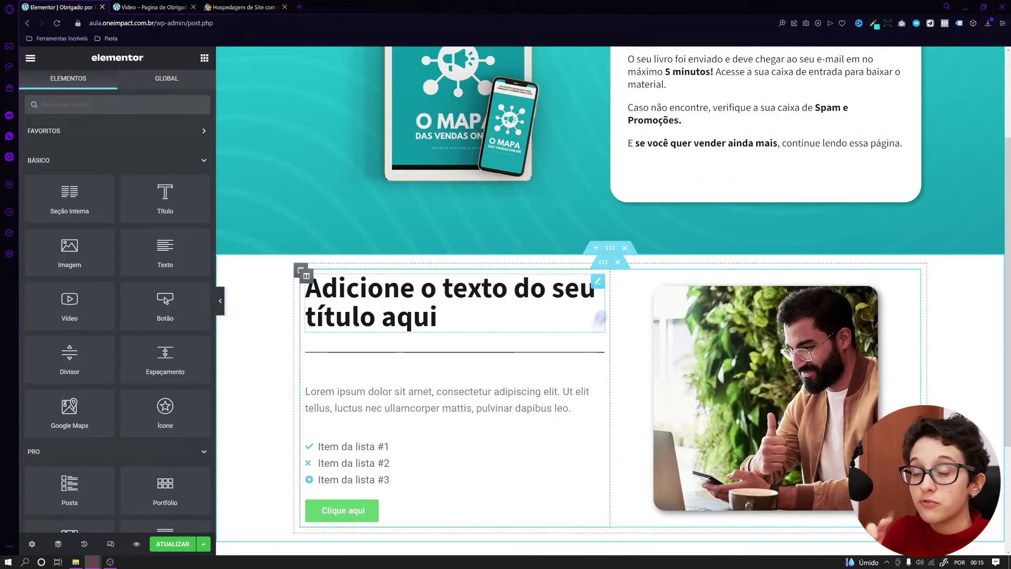
Copy the thank-you card's text widget and apply its style to the second section's Lorem ipsum paragraph.
scroll(573, 379, "up", 3)
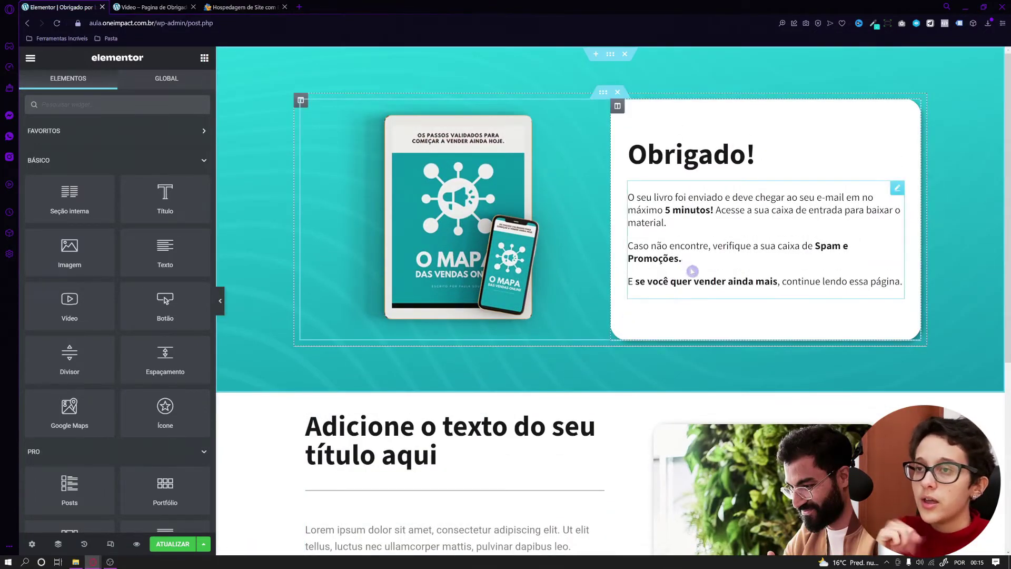
right_click(704, 201)
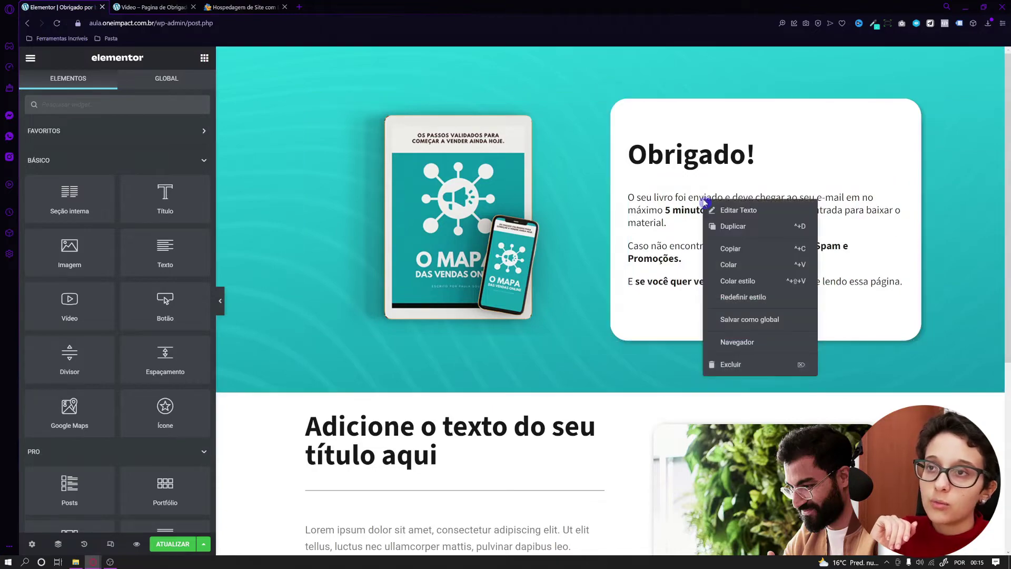
key("Escape")
scroll(526, 316, "down", 4)
right_click(424, 362)
left_click(447, 442)
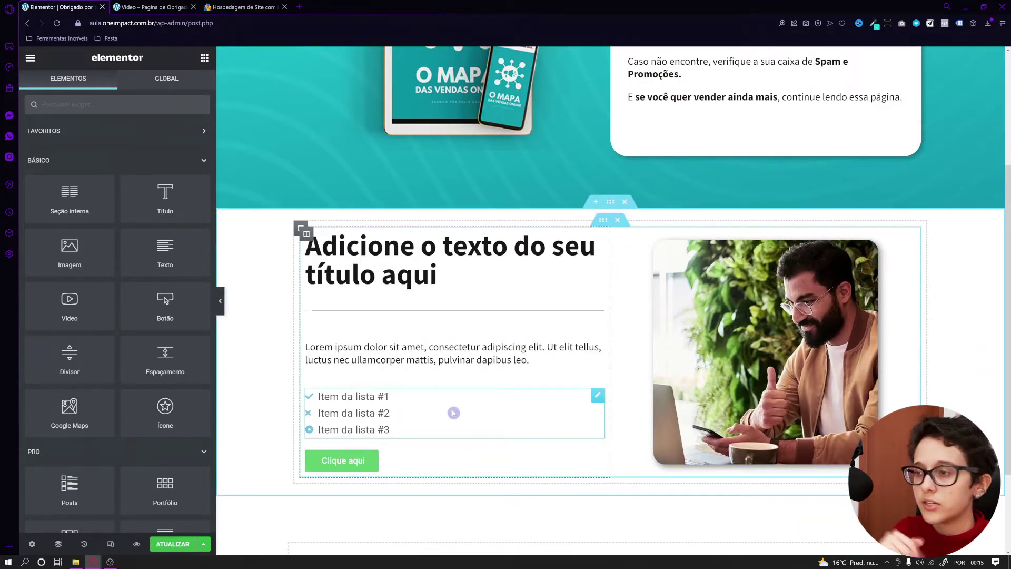
Shorten the divider under the second section's heading to 40% width and align it left.
left_click(466, 312)
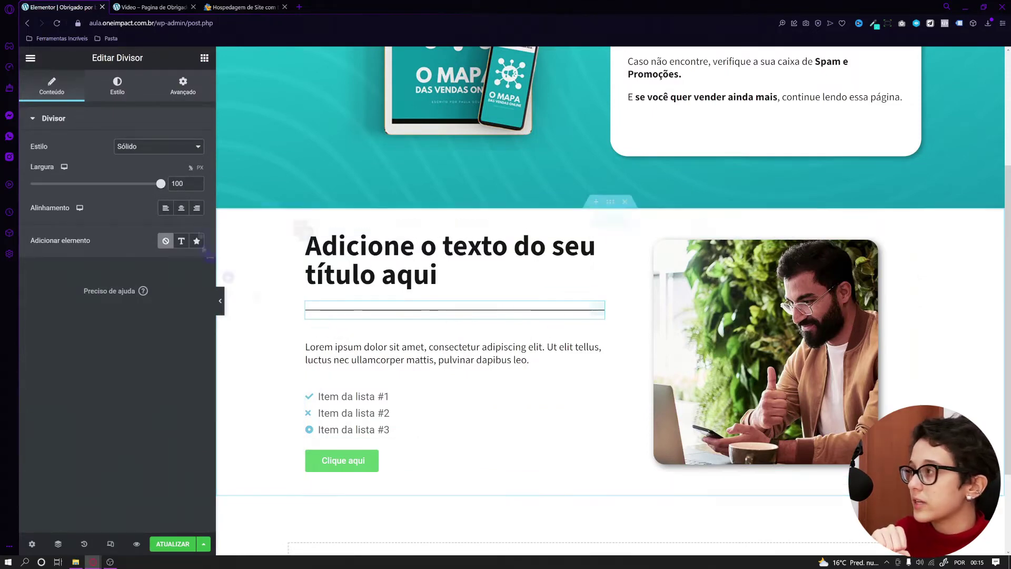
left_click_drag(161, 183, 80, 200)
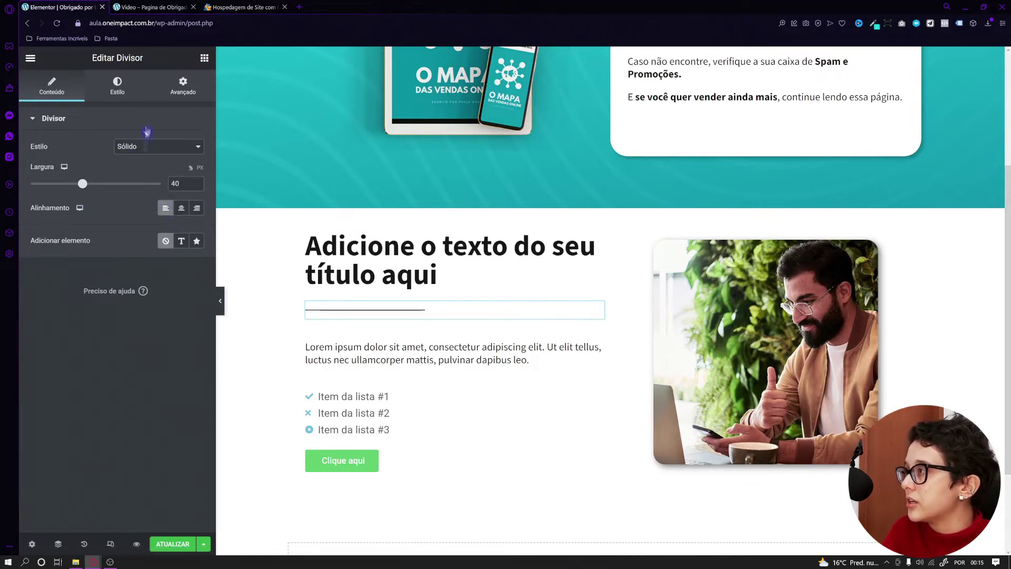
Color the divider with the light teal sampled from the thank-you section's background and set its weight to 4.
left_click(118, 86)
left_click(200, 149)
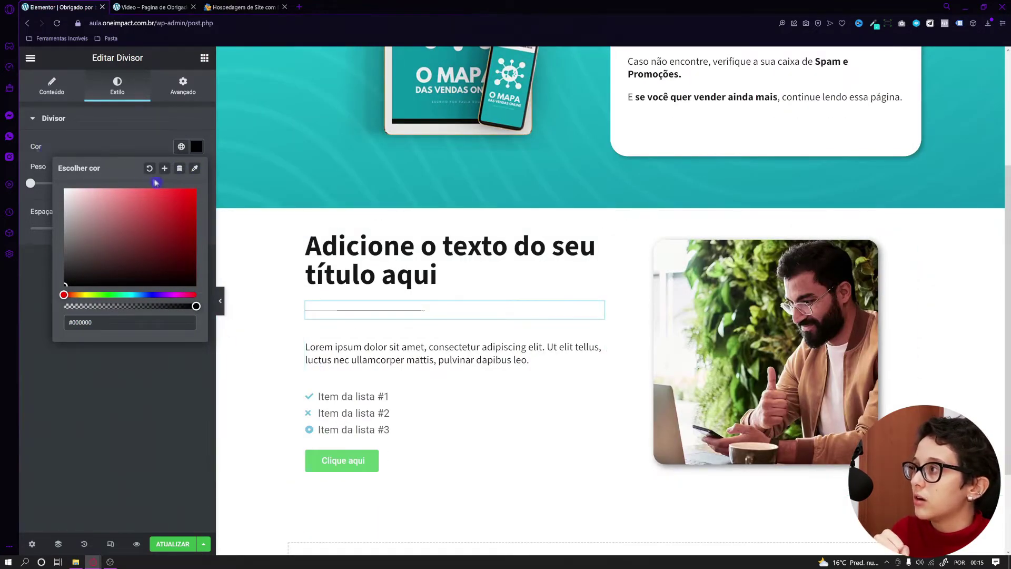
left_click(197, 146)
left_click(196, 146)
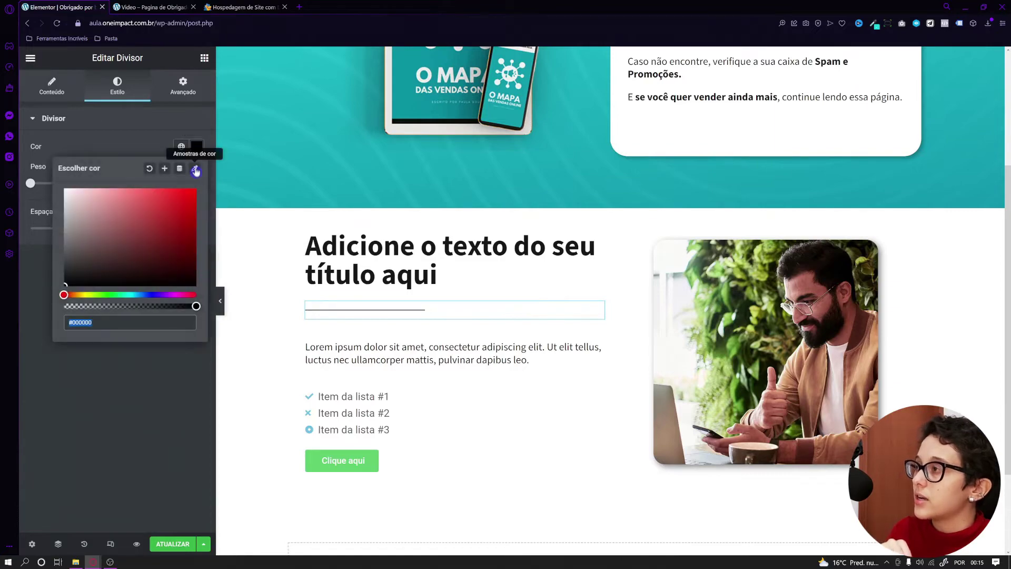
scroll(272, 279, "up", 3)
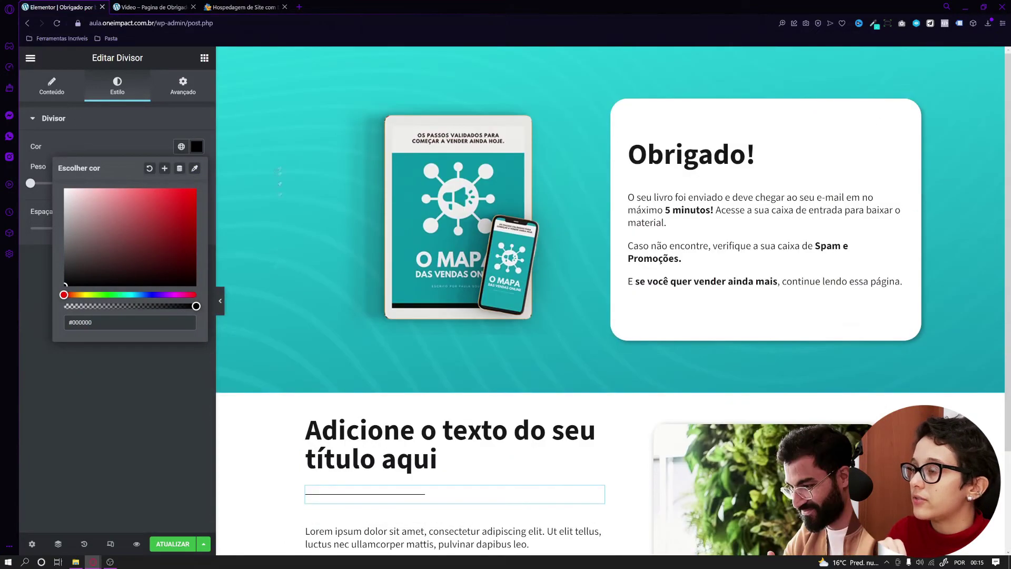
left_click(279, 123)
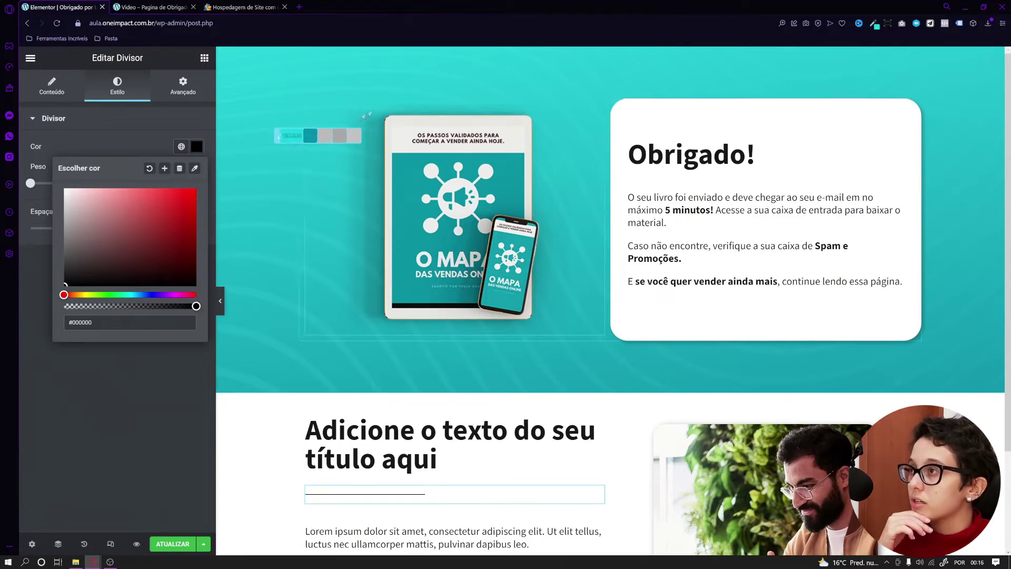
left_click(282, 136)
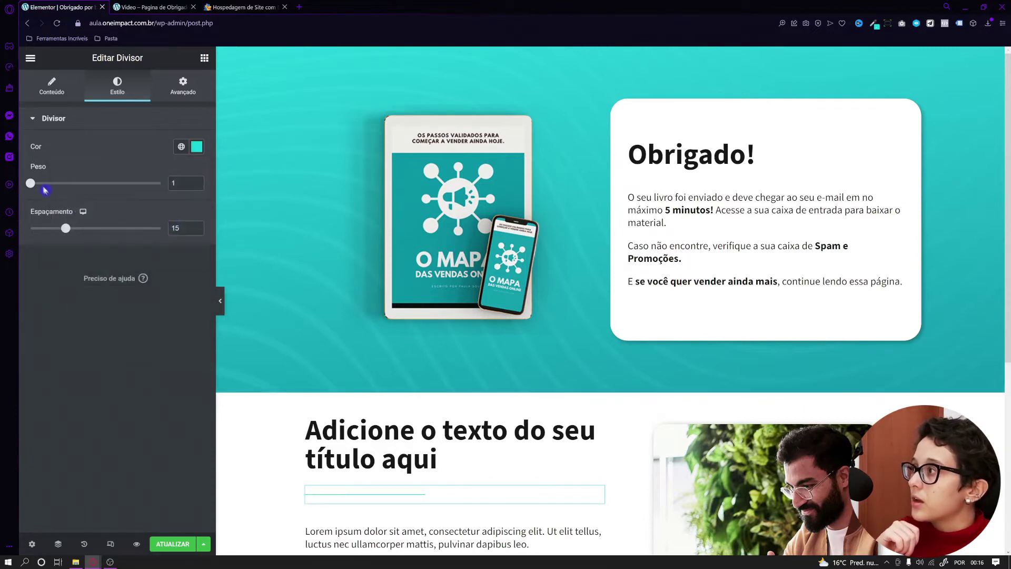
left_click_drag(33, 184, 73, 183)
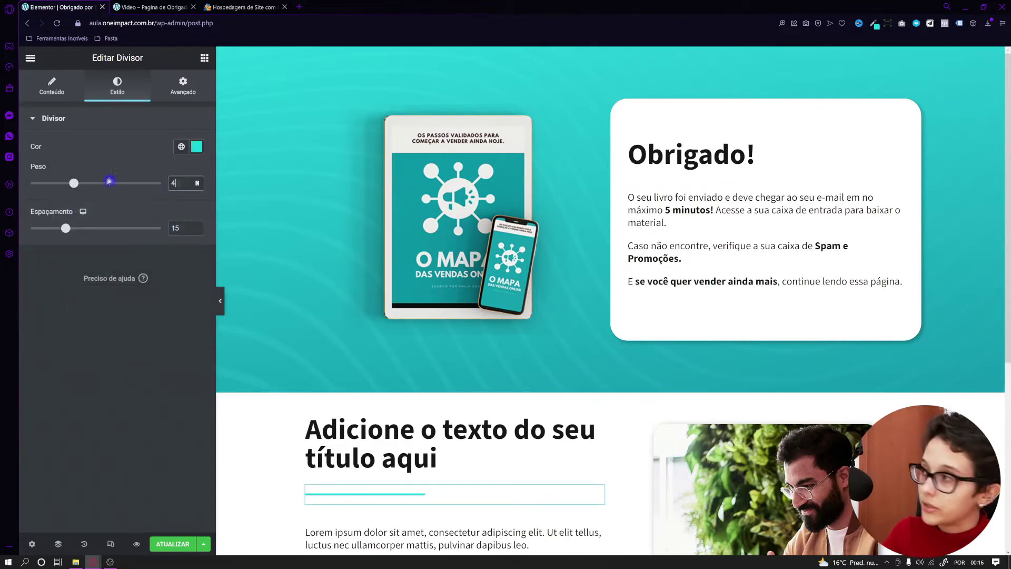
Set the spacing of the divider under the second section's heading to 0.
double_click(177, 228)
type("0")
scroll(393, 276, "down", 4)
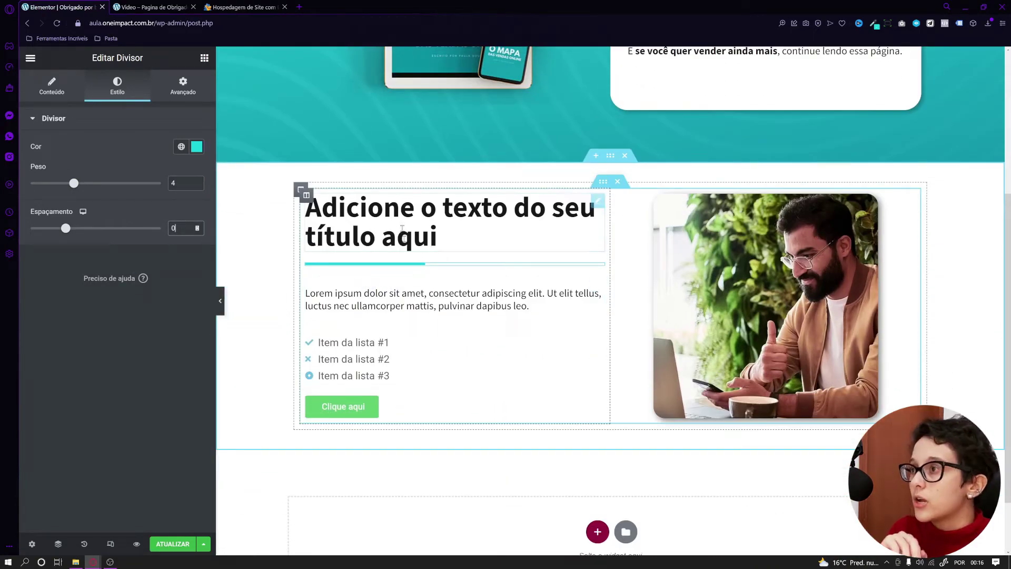
Replace the placeholder heading with "Pronto para subir de nível?", copied from the reference thank-you page.
left_click(151, 7)
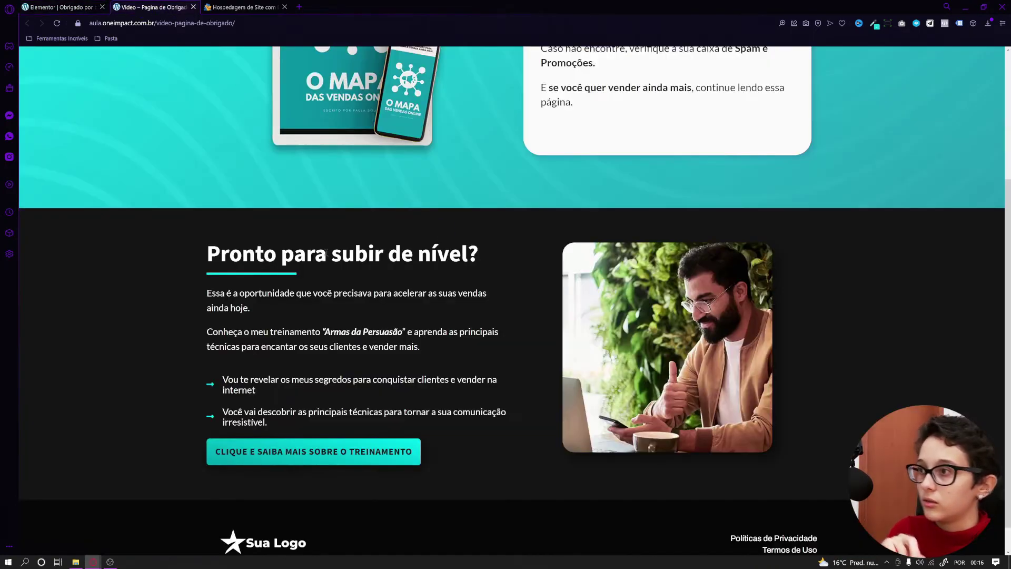
triple_click(326, 254)
key("ctrl+c")
left_click(58, 7)
left_click(369, 221)
triple_click(77, 159)
right_click(79, 165)
left_click(101, 208)
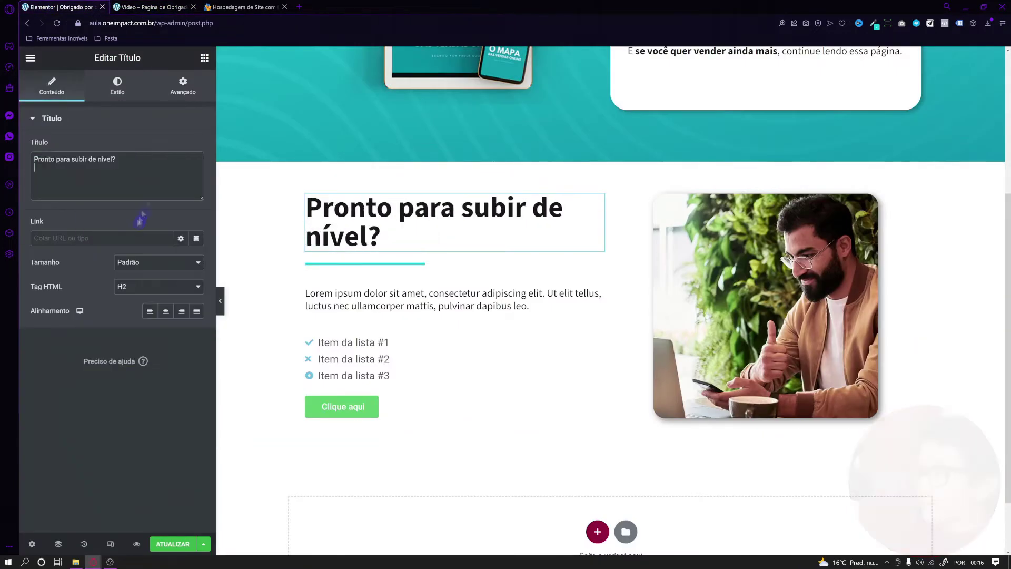
Replace the lorem ipsum text with the reference page's two paragraphs, from "Essa é a oportunidade" to "vender mais.".
left_click(150, 7)
left_click_drag(453, 346, 209, 293)
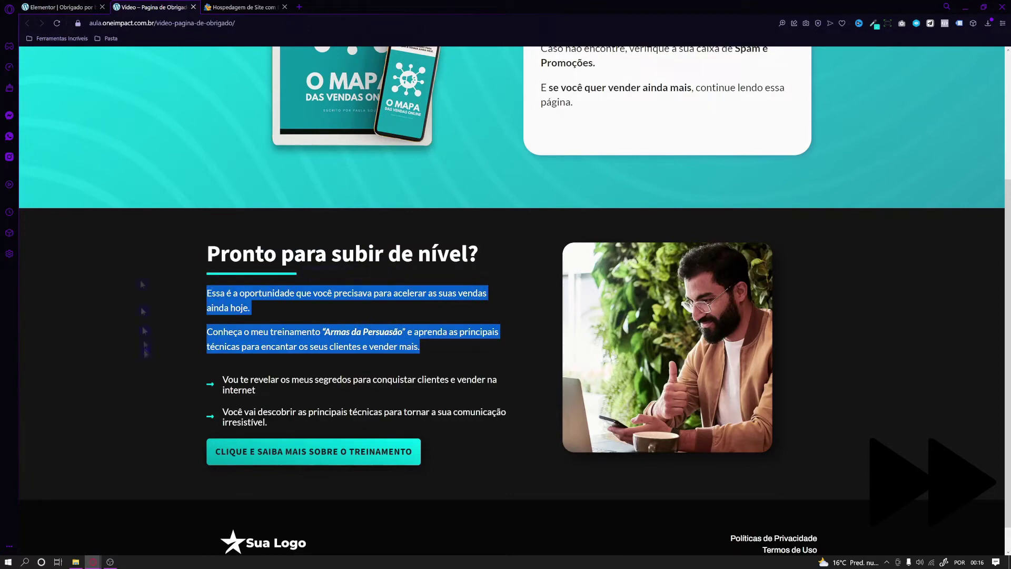
left_click(58, 7)
left_click(421, 295)
triple_click(79, 215)
right_click(84, 219)
left_click(105, 262)
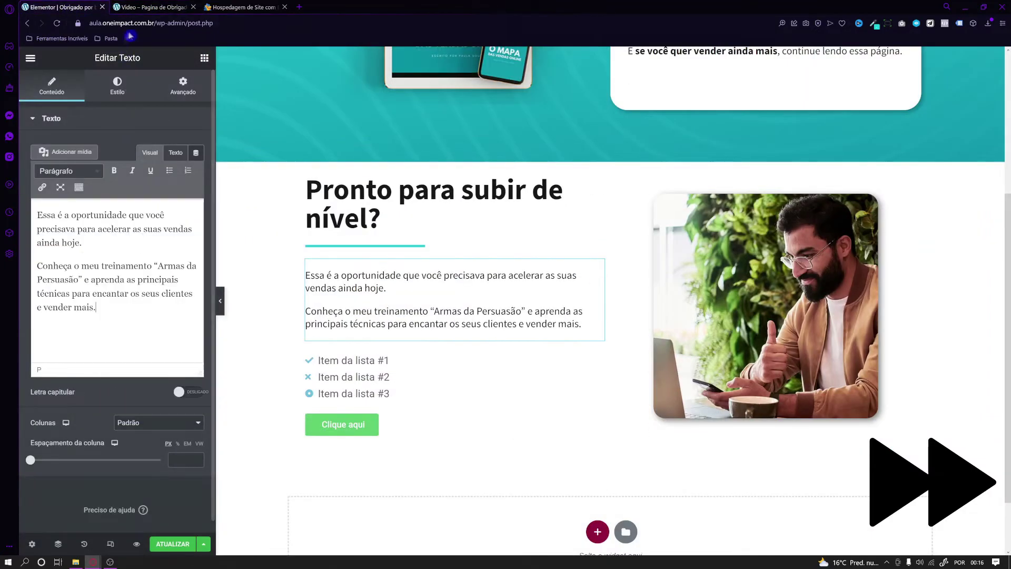
Copy the first bullet's text, "Vou te revelar os meus segredos para conquistar clientes e vender na internet", from the reference page.
left_click(150, 7)
left_click_drag(223, 379, 271, 393)
key("ctrl+c")
Remove the third and second placeholder items from the icon list.
left_click(58, 7)
left_click(348, 377)
left_click(353, 304)
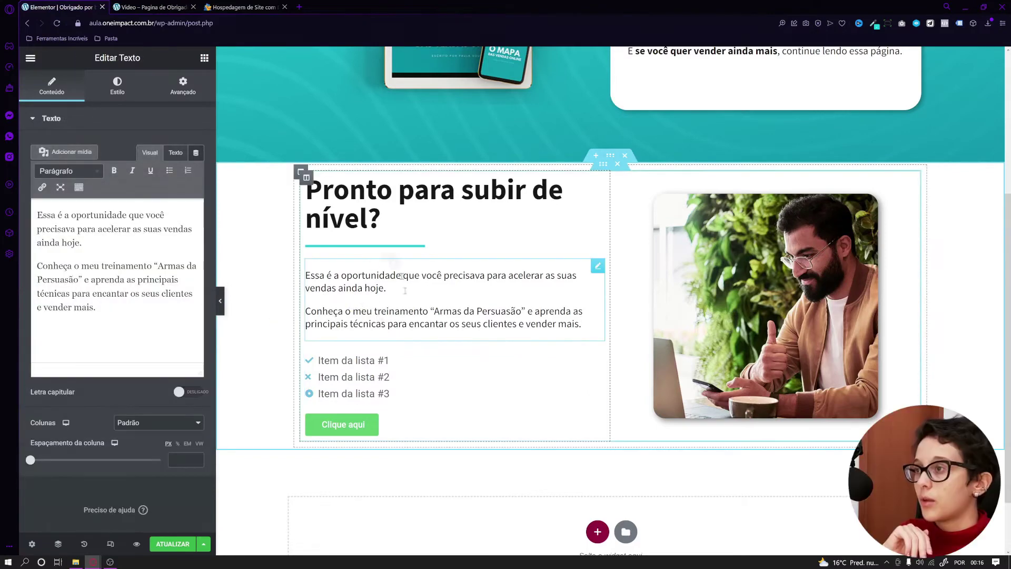
left_click(597, 361)
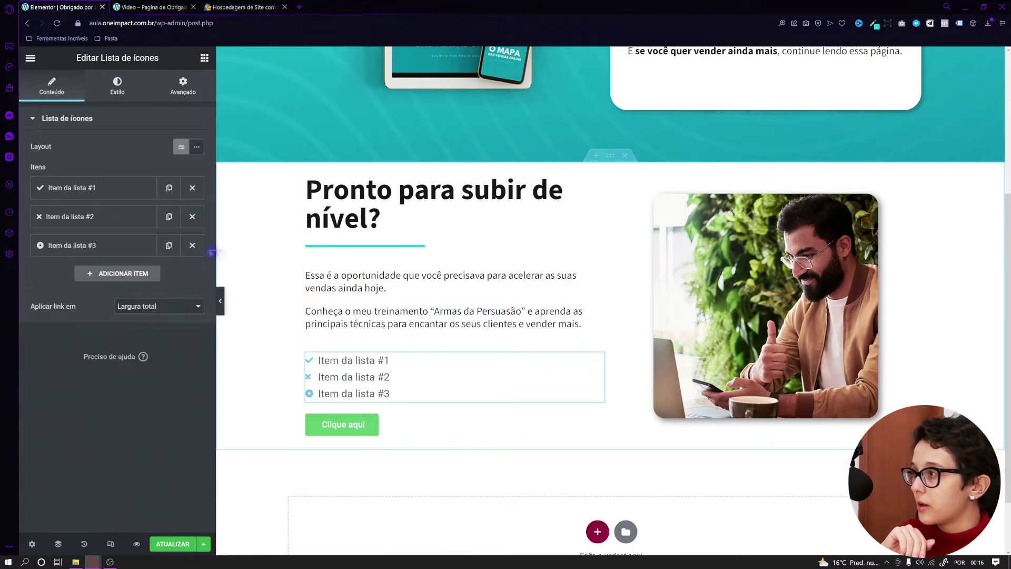
left_click(192, 245)
left_click(192, 216)
Set the remaining list item's text to "Vou te revelar os meus segredos para conquistar clientes e vender na internet".
left_click(153, 7)
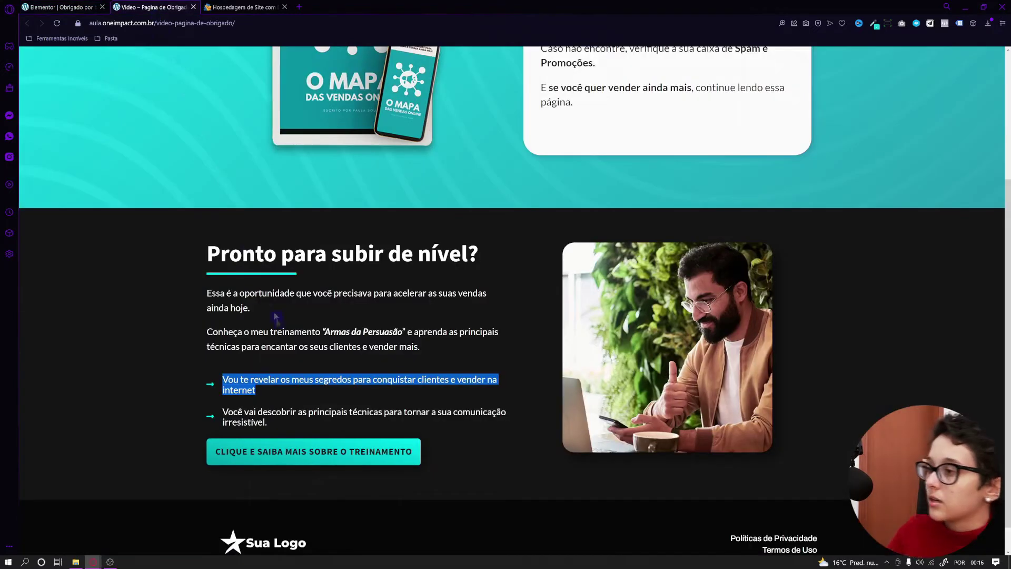
left_click(79, 7)
left_click(115, 188)
left_click_drag(92, 228, 35, 231)
key("ctrl+v")
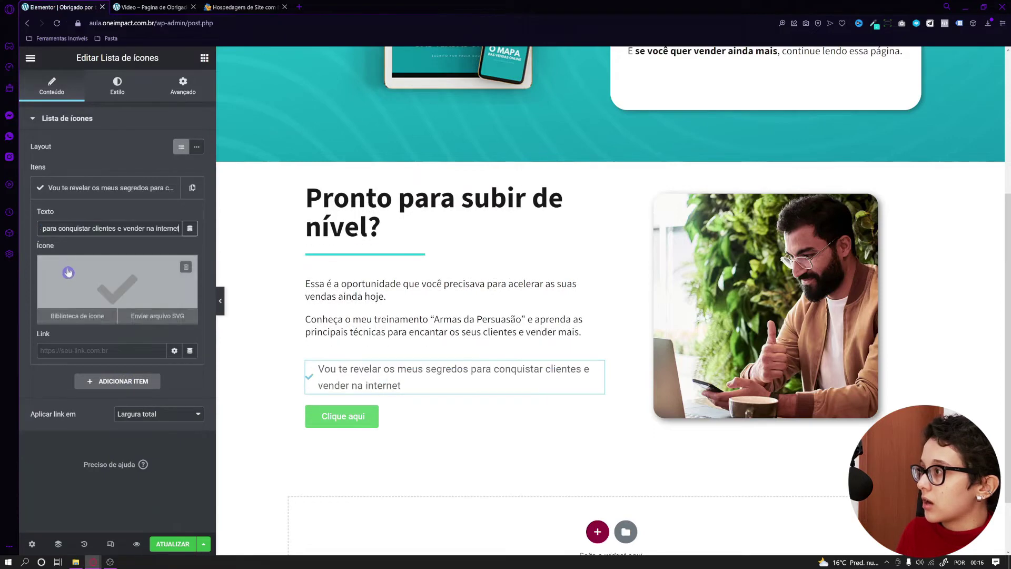
left_click(82, 188)
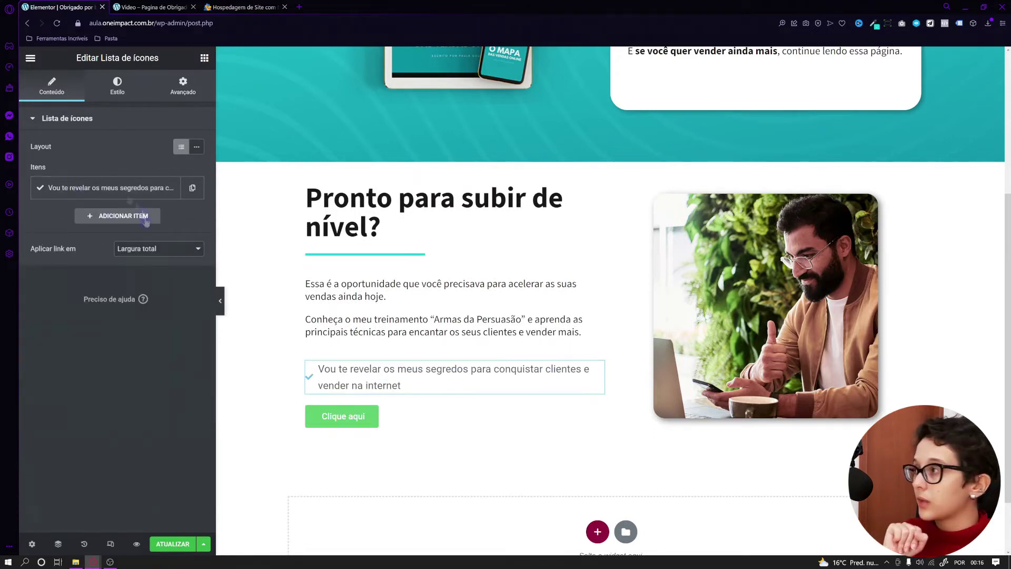
Change the list item's icon to the circled right arrow from the icon library.
left_click(63, 195)
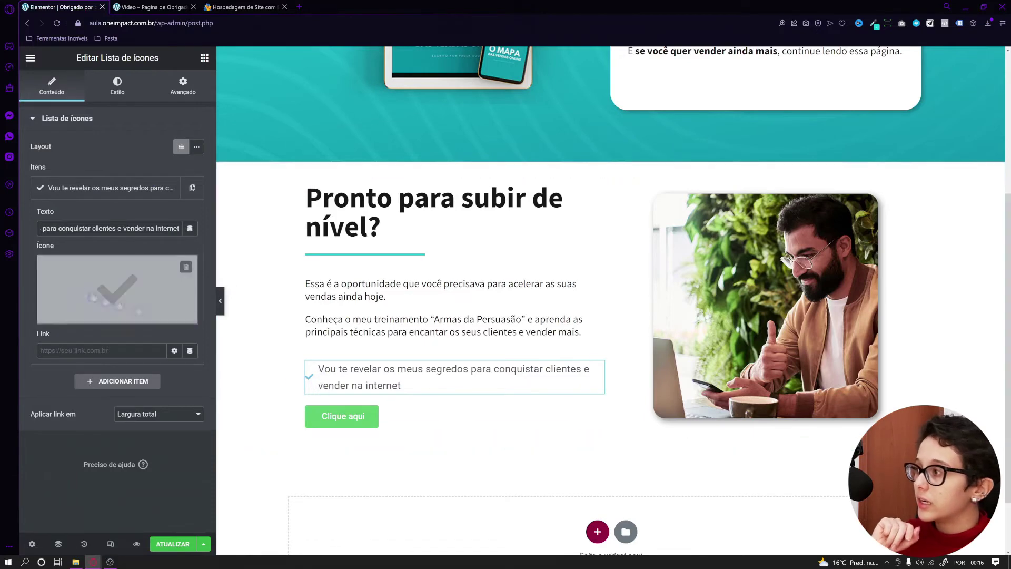
left_click(129, 300)
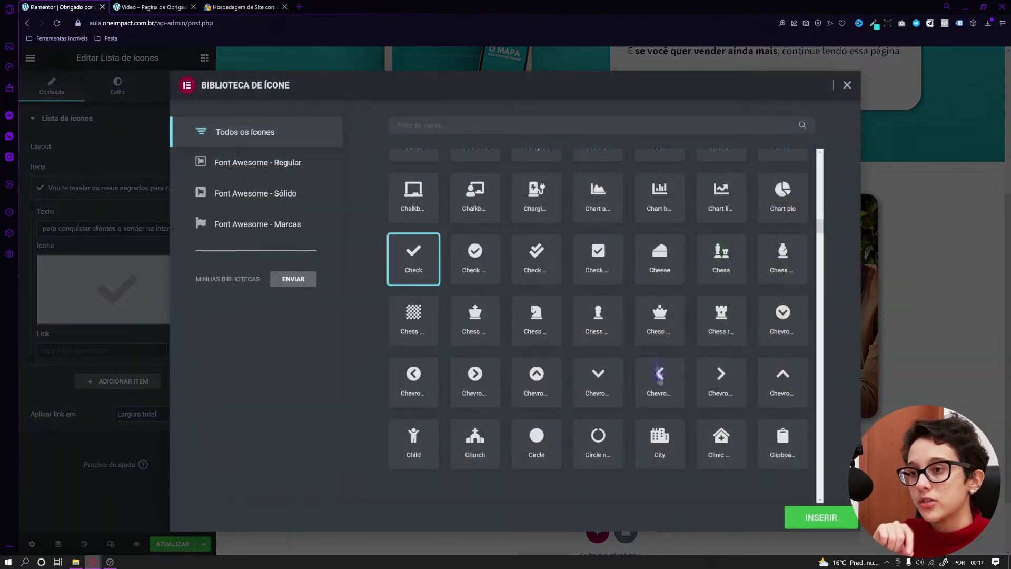
scroll(525, 400, "up", 10)
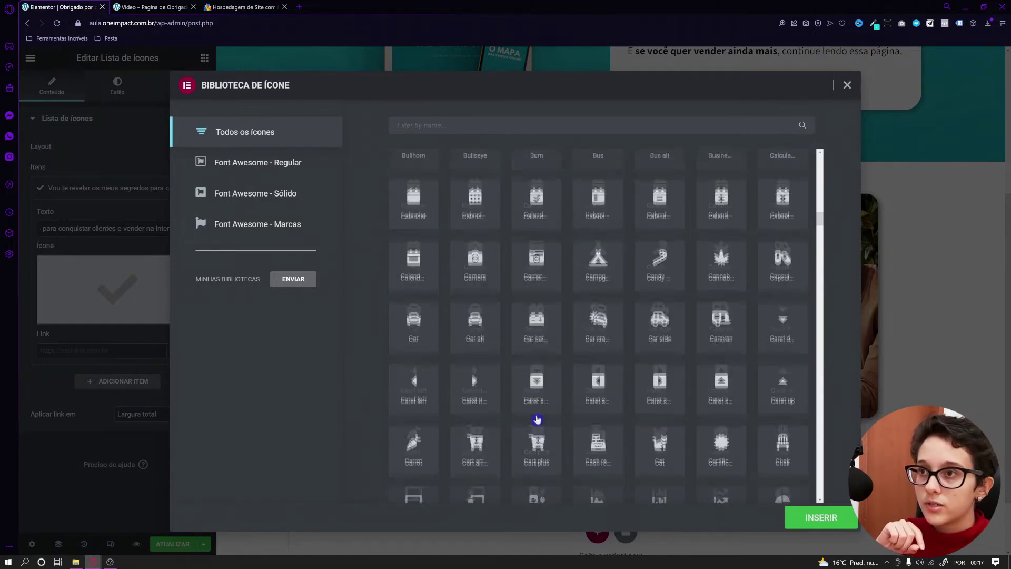
scroll(537, 422, "up", 10)
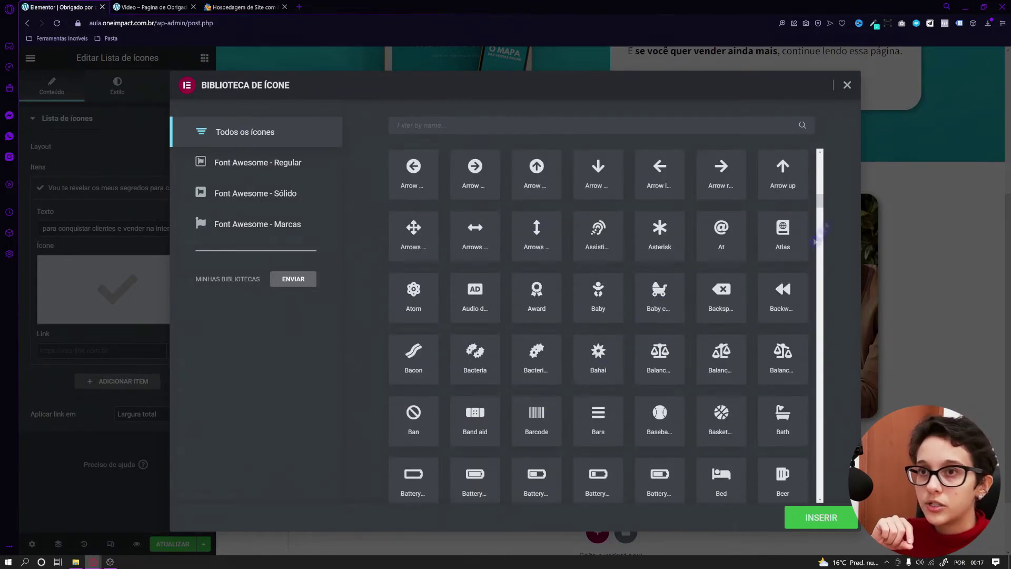
left_click_drag(820, 203, 820, 197)
left_click(660, 385)
left_click(820, 516)
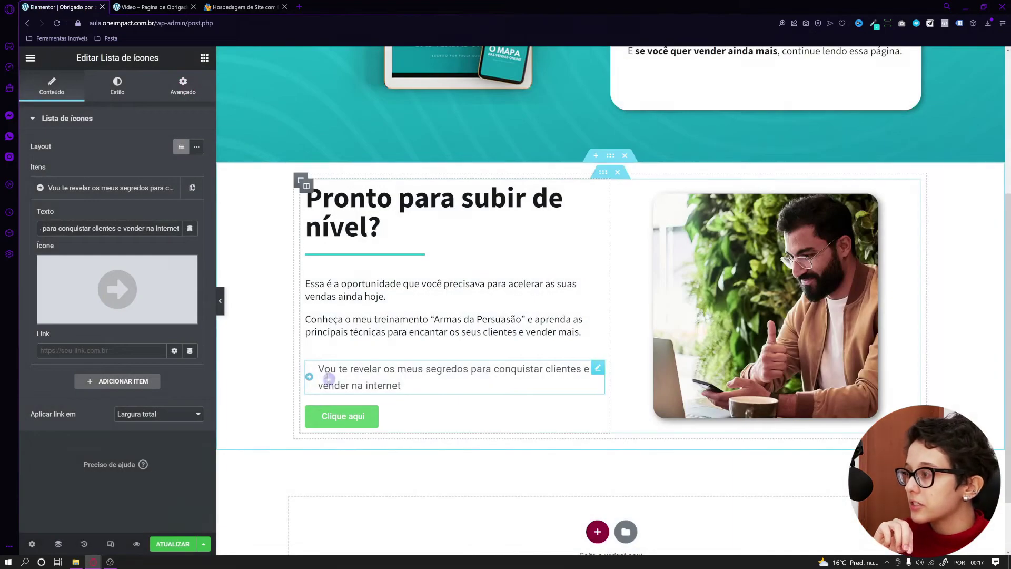
left_click(79, 188)
Duplicate the list item and set the copy's text to "Você vai descobrir as principais técnicas para tornar a sua comunicação irresistível.".
left_click(169, 188)
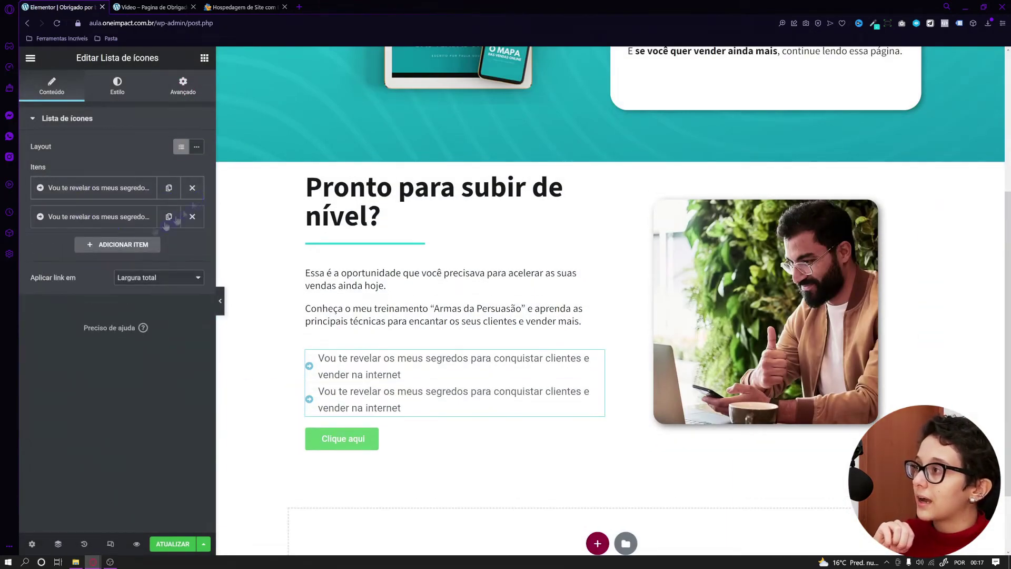
left_click(151, 7)
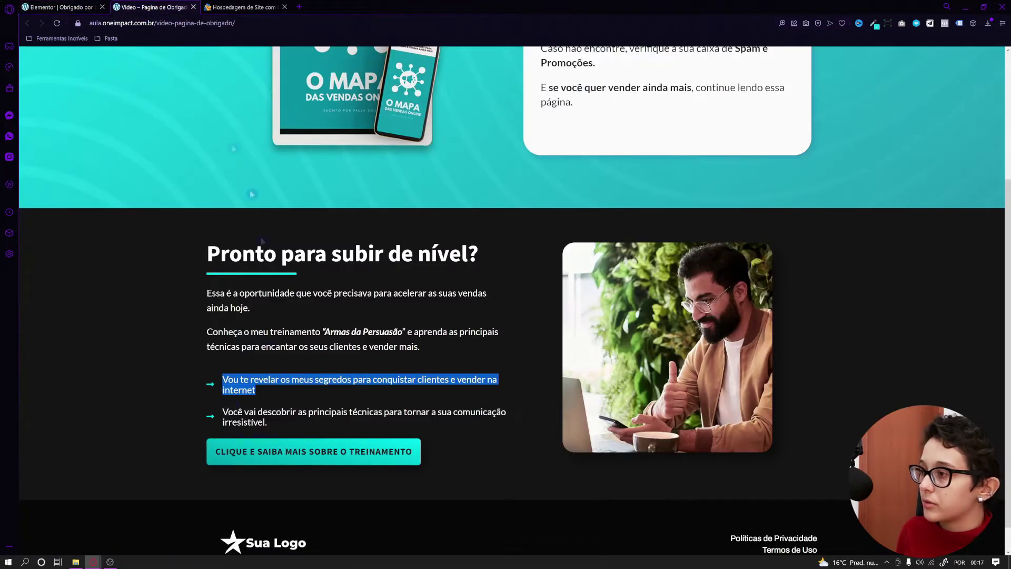
left_click_drag(222, 413, 277, 431)
key("ctrl+c")
left_click(63, 7)
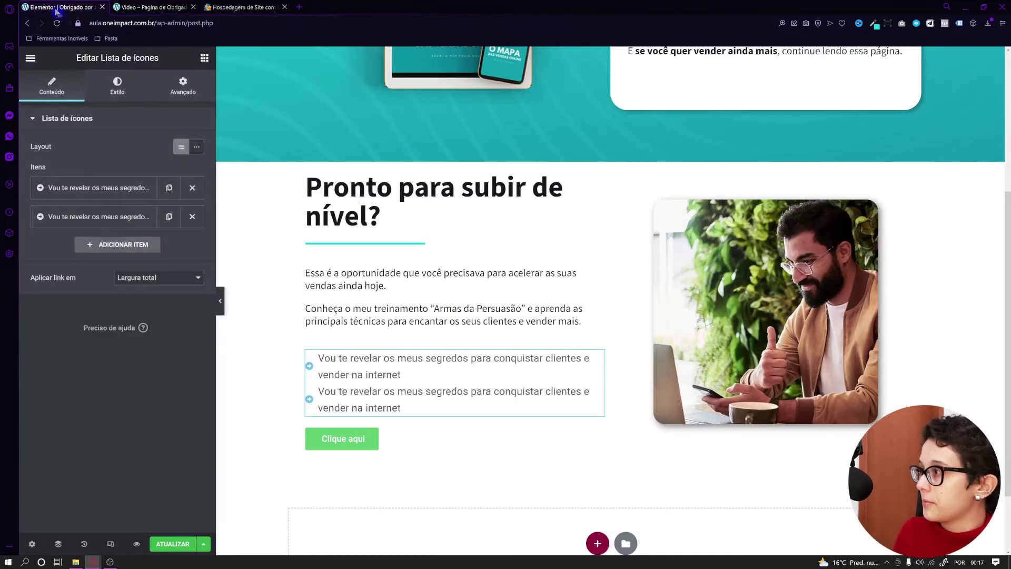
left_click(99, 216)
left_click(108, 257)
key("ctrl+a")
key("ctrl+v")
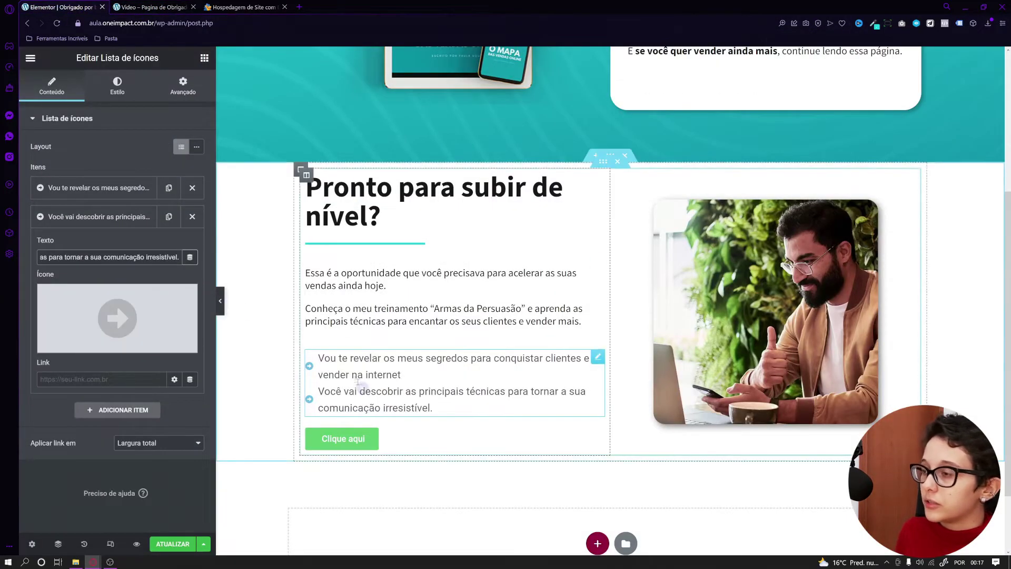
left_click(150, 216)
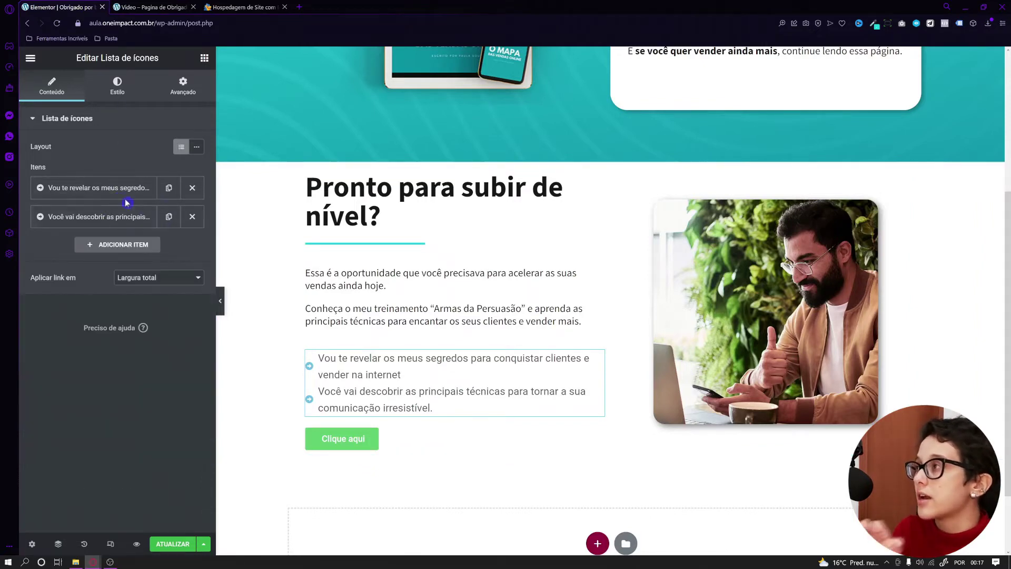
Set the spacing between the icon list's items to 15 and align the list left.
left_click(125, 96)
left_click_drag(30, 159, 82, 158)
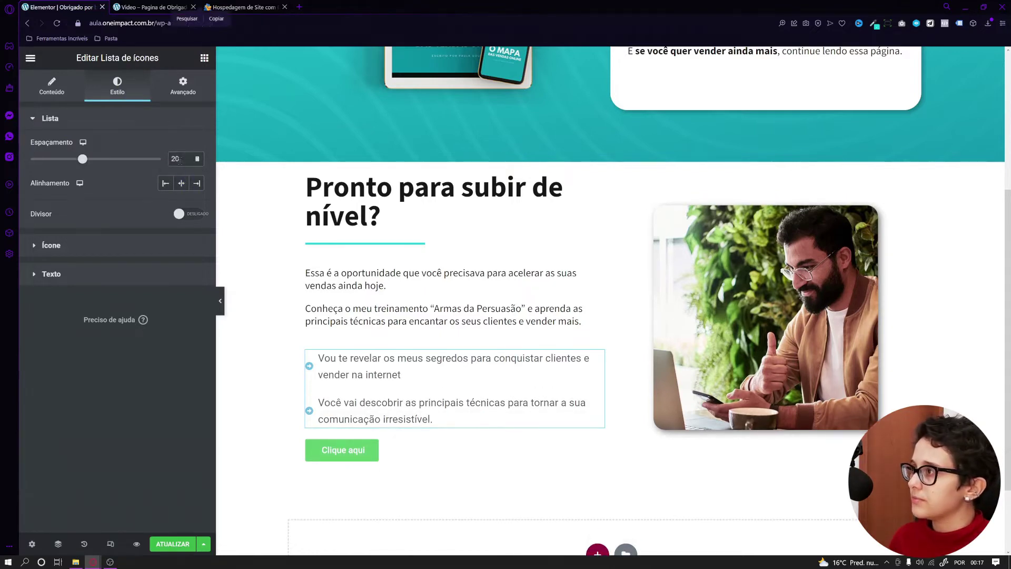
type("15")
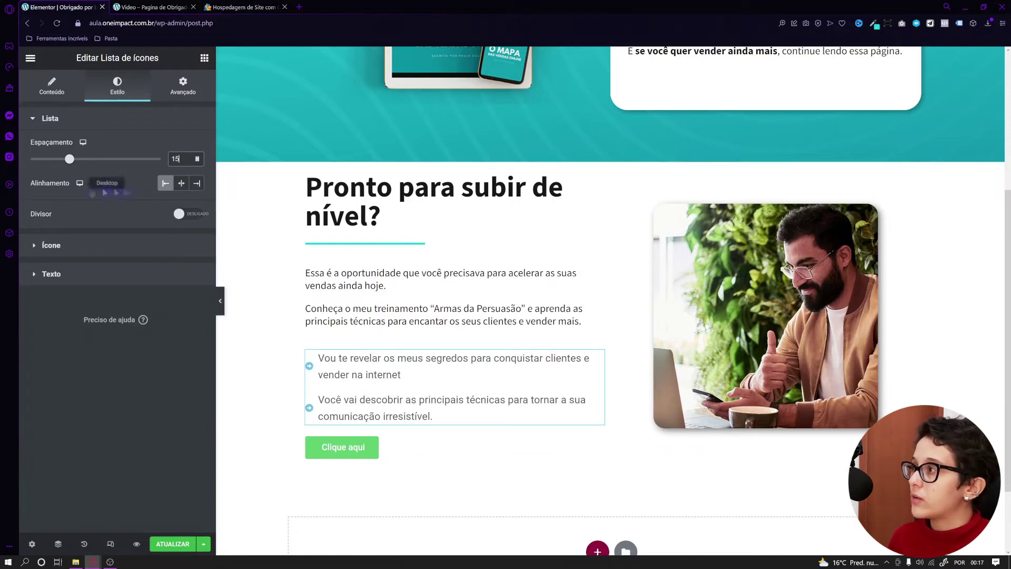
Set the list icons' colour to the turquoise sampled from the divider line below the heading.
left_click(76, 248)
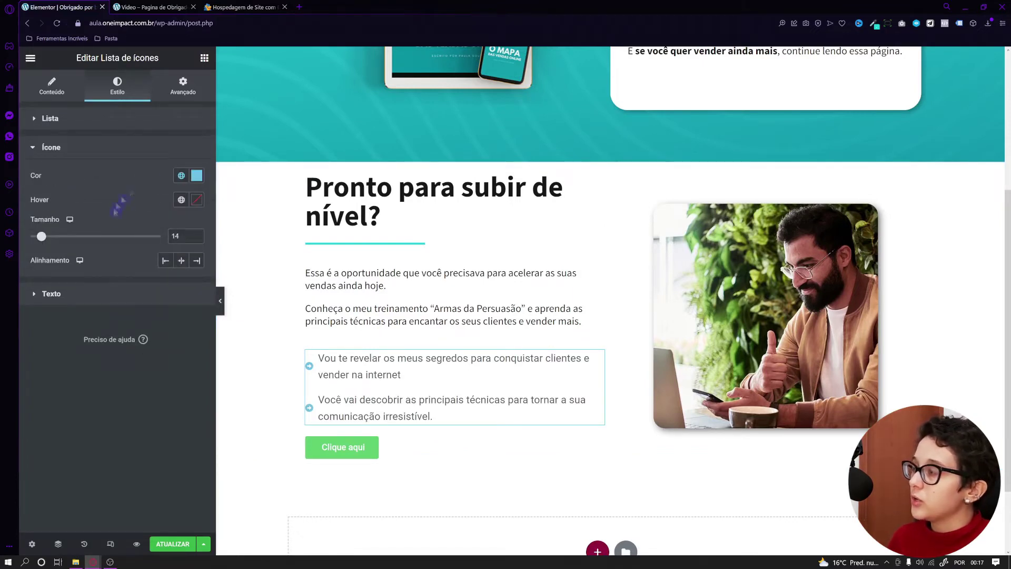
left_click(181, 175)
left_click(196, 175)
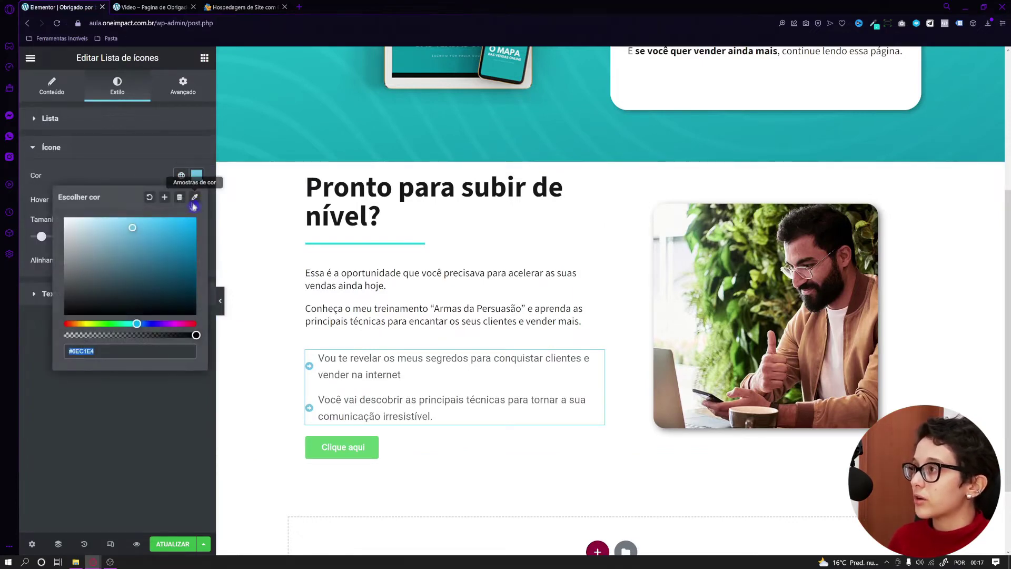
left_click(196, 198)
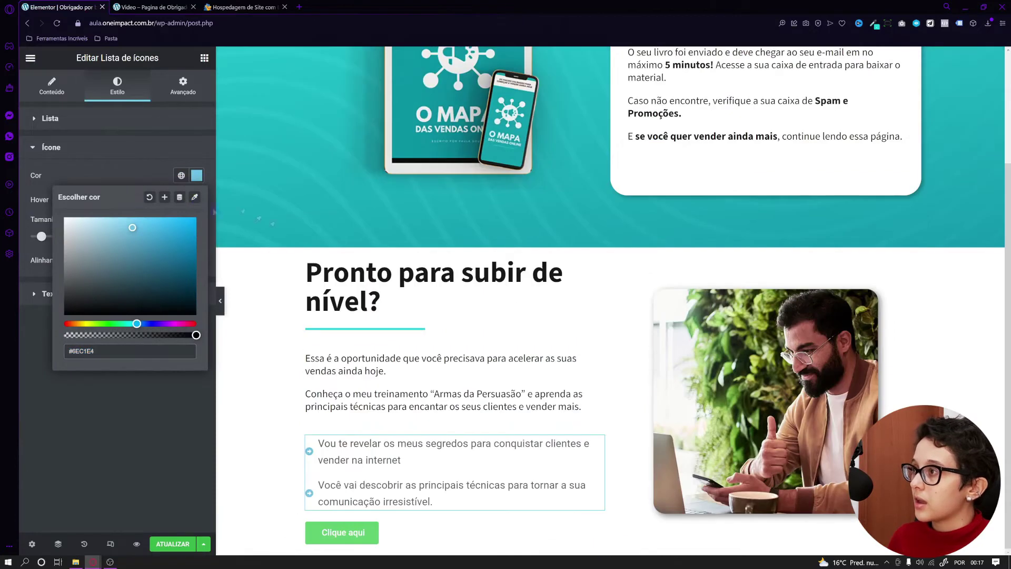
left_click(348, 325)
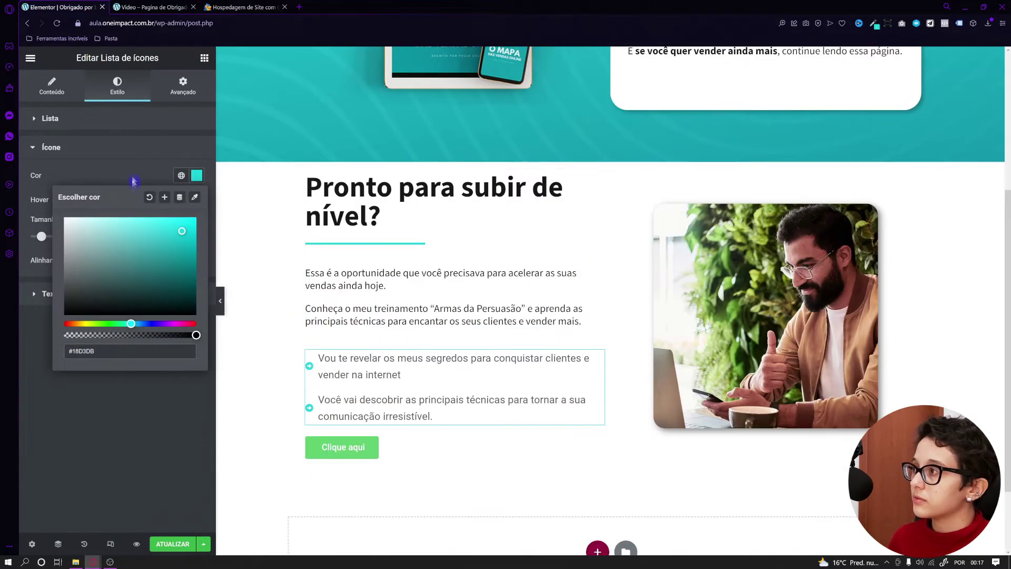
left_click(220, 314)
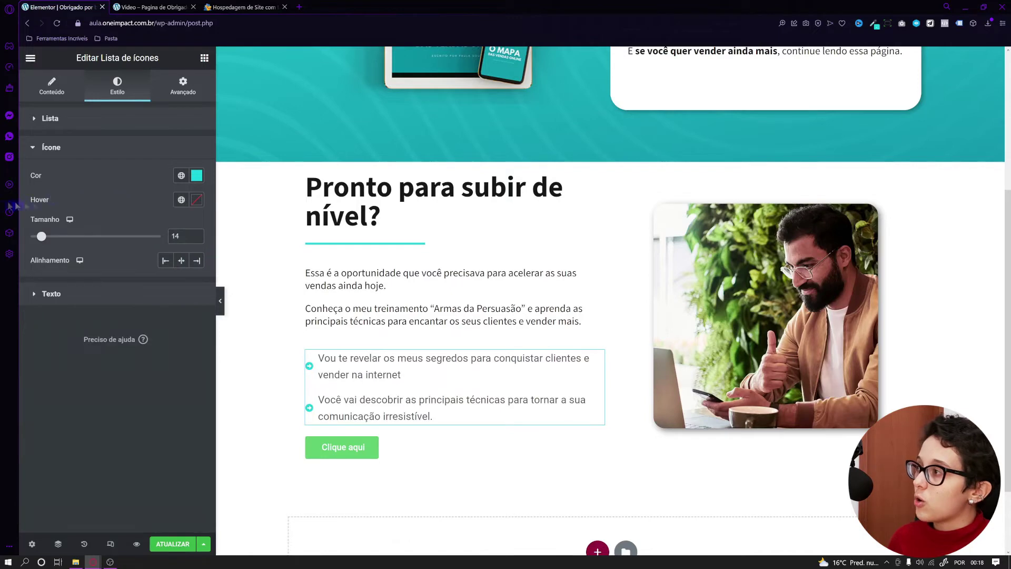
Set the list icons' hover colour to the turquoise sampled from the divider line.
left_click(197, 199)
left_click_drag(150, 286, 186, 241)
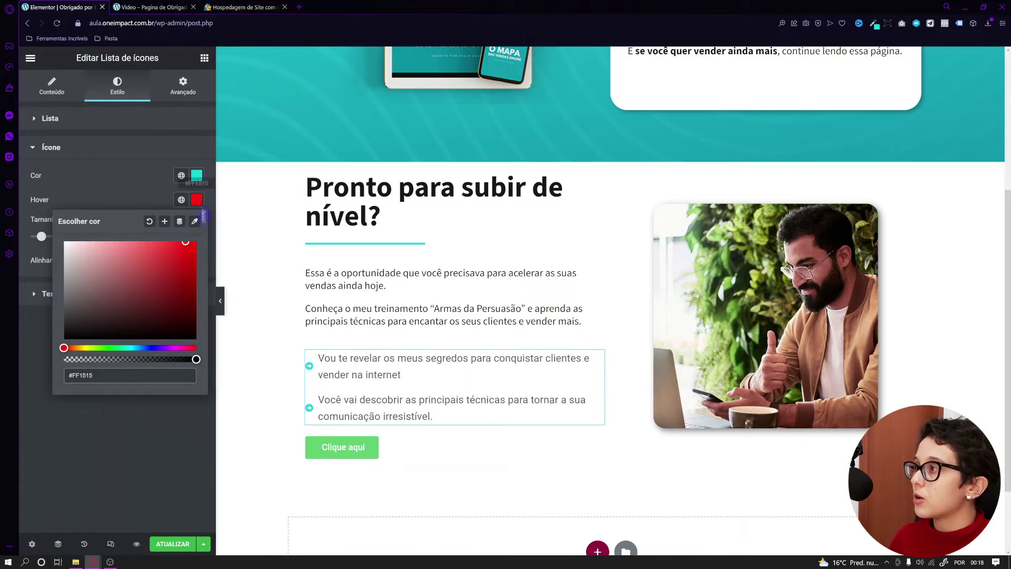
left_click(195, 222)
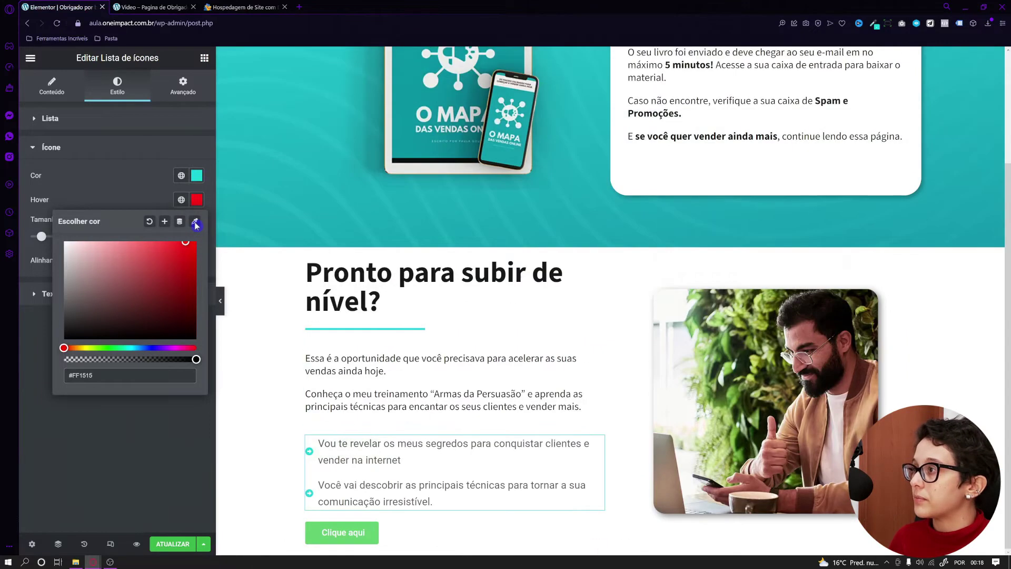
left_click(363, 328)
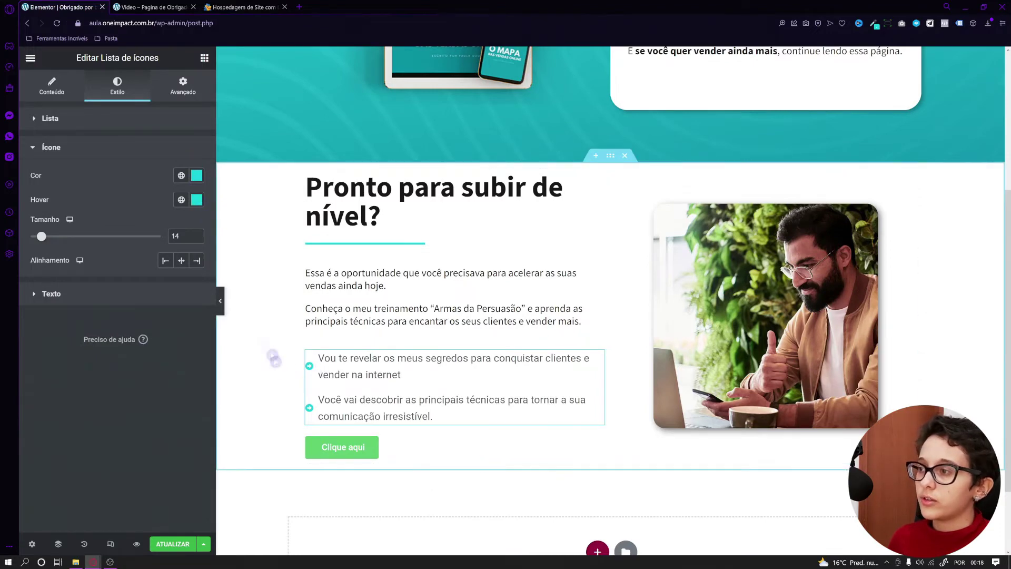
Set the list icons' size to 25 and align them left.
left_click_drag(43, 240, 63, 243)
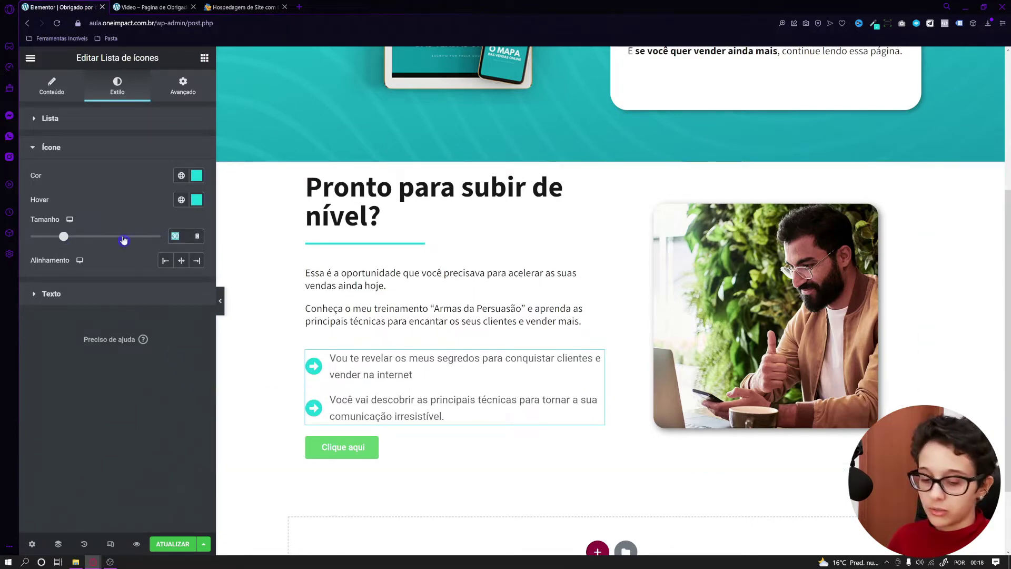
type("25")
left_click(166, 260)
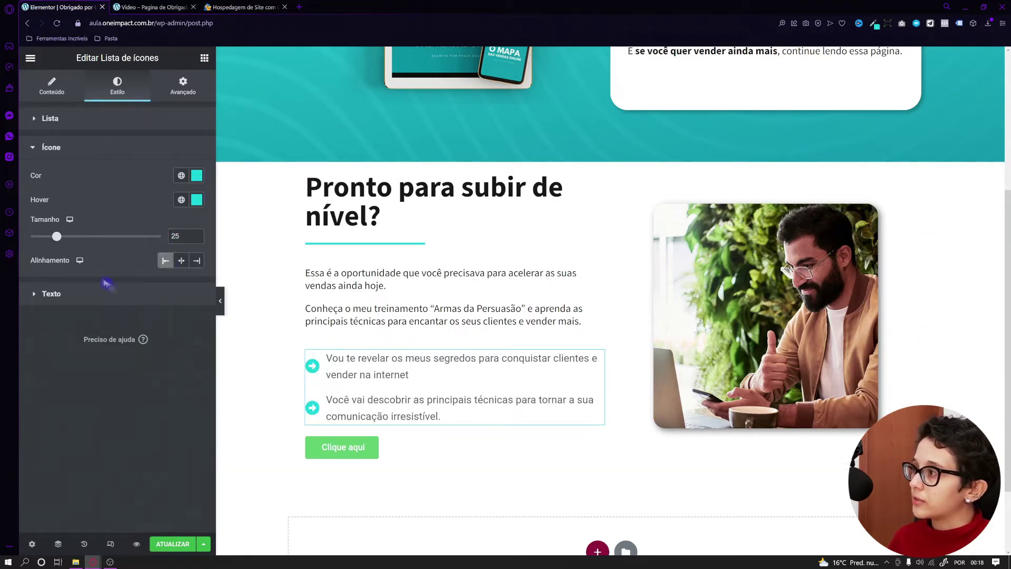
Set the icon list's text colour to the dark tone sampled from the paragraph above it.
left_click(104, 290)
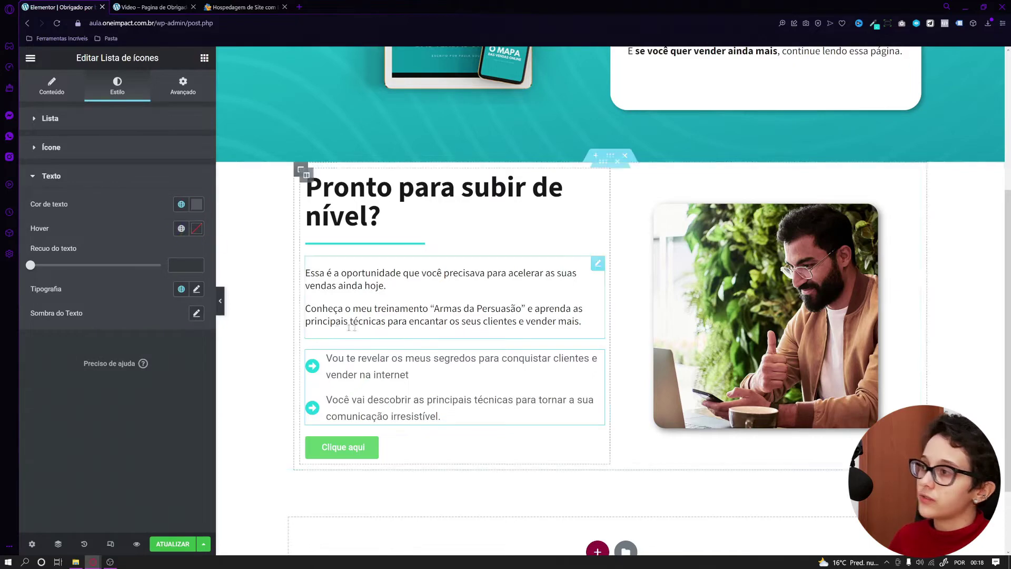
left_click(196, 204)
left_click(195, 226)
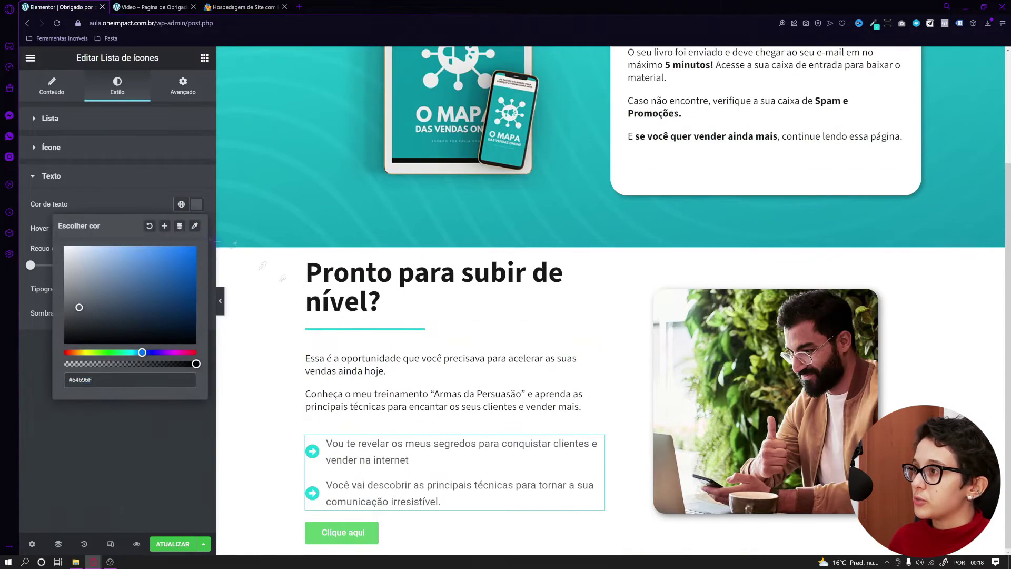
left_click(375, 371)
scroll(375, 371, "down", 2)
left_click(112, 181)
left_click(113, 182)
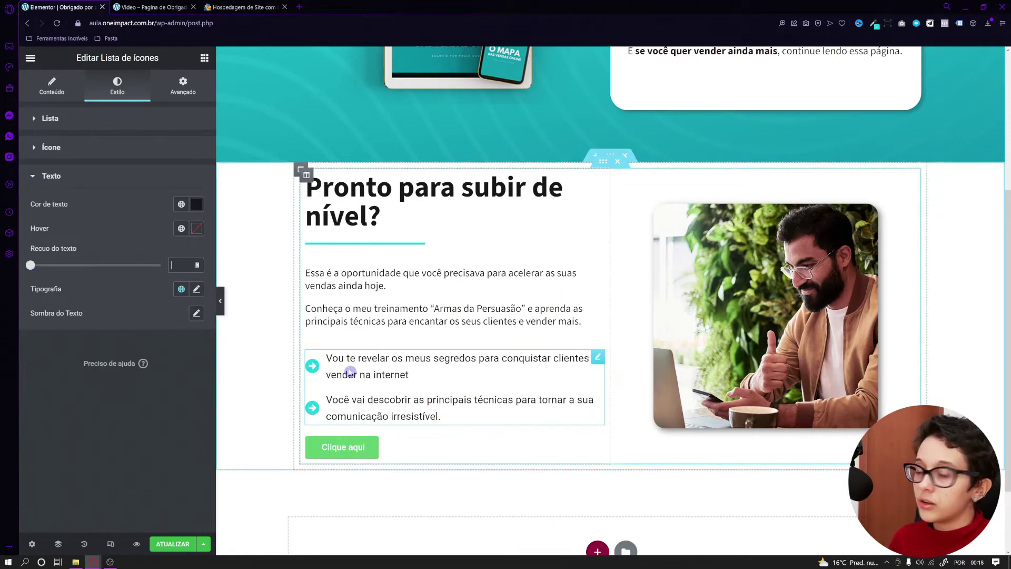
Set the icon list's text indent to 10 and its font family to Source Sans 3.
left_click(186, 265)
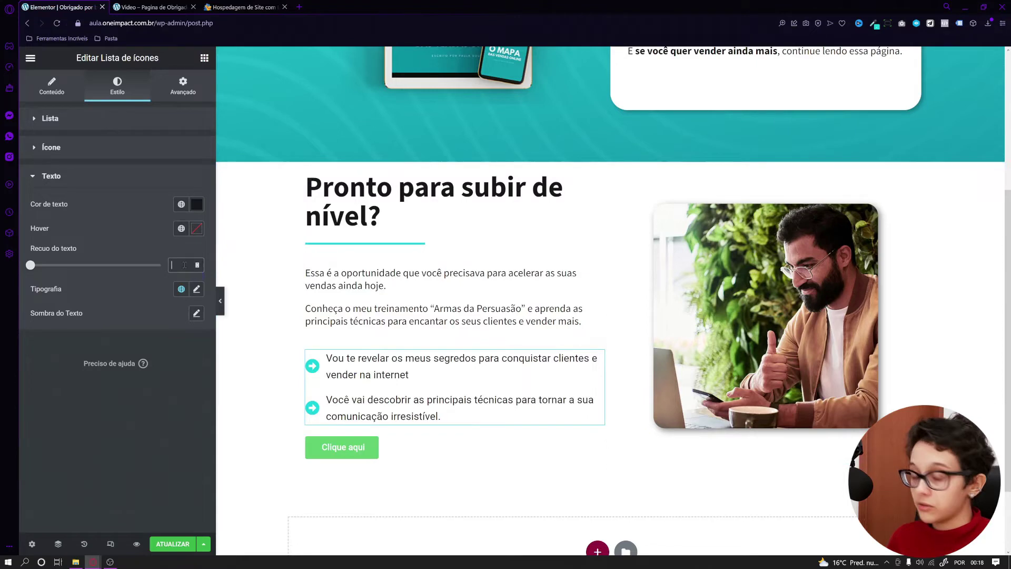
type("10")
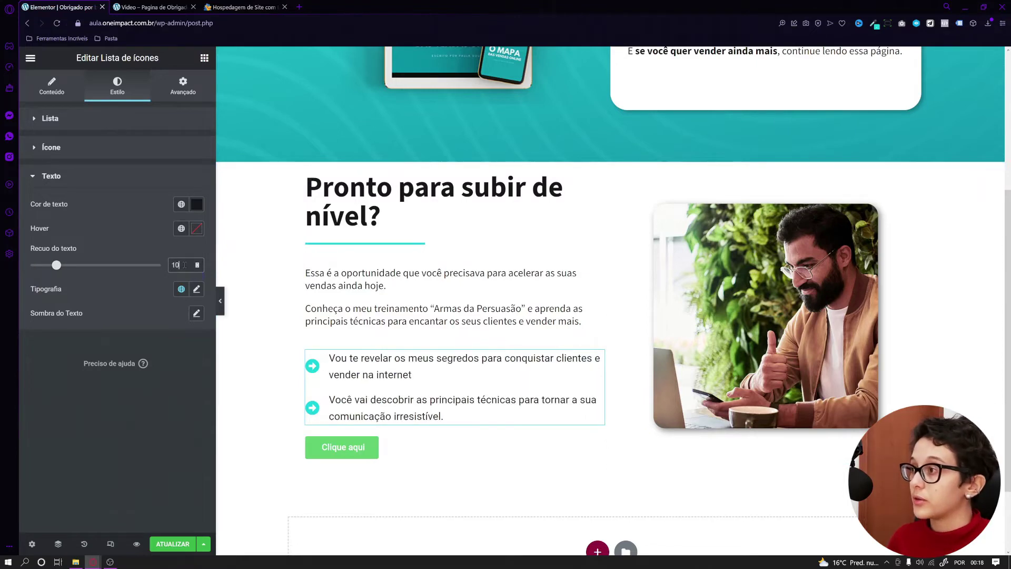
left_click(196, 289)
left_click(148, 343)
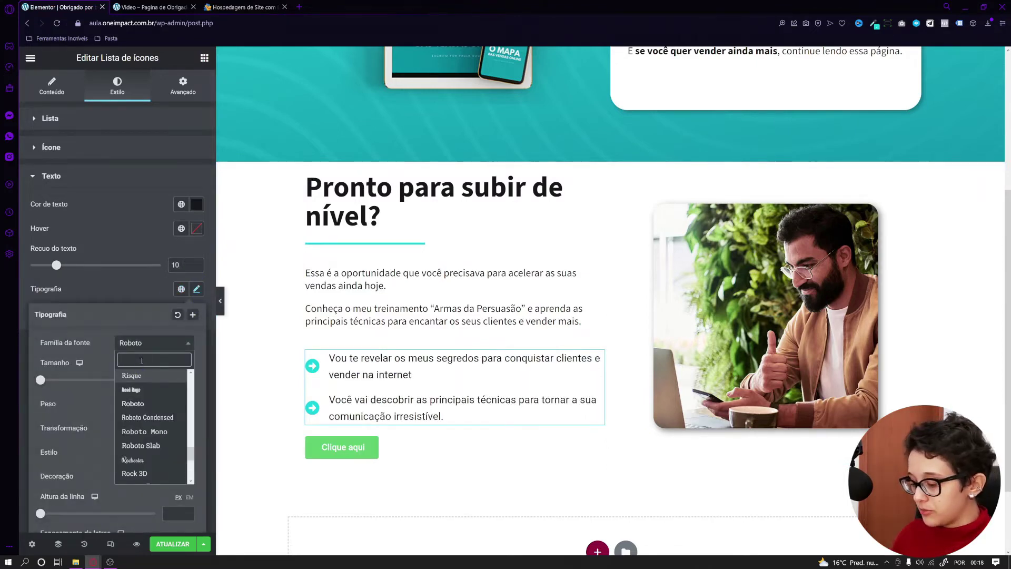
type("sourc")
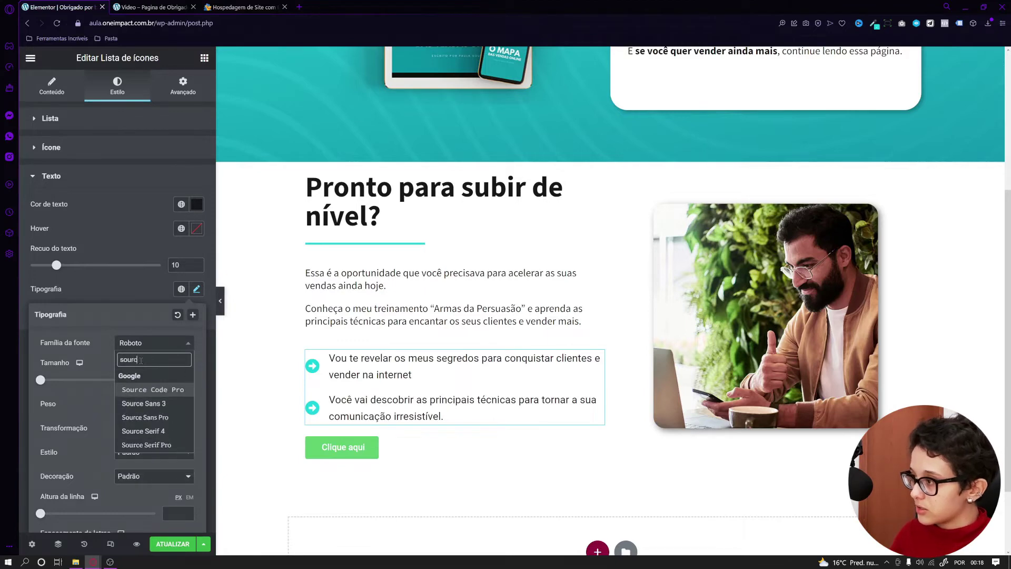
left_click(143, 404)
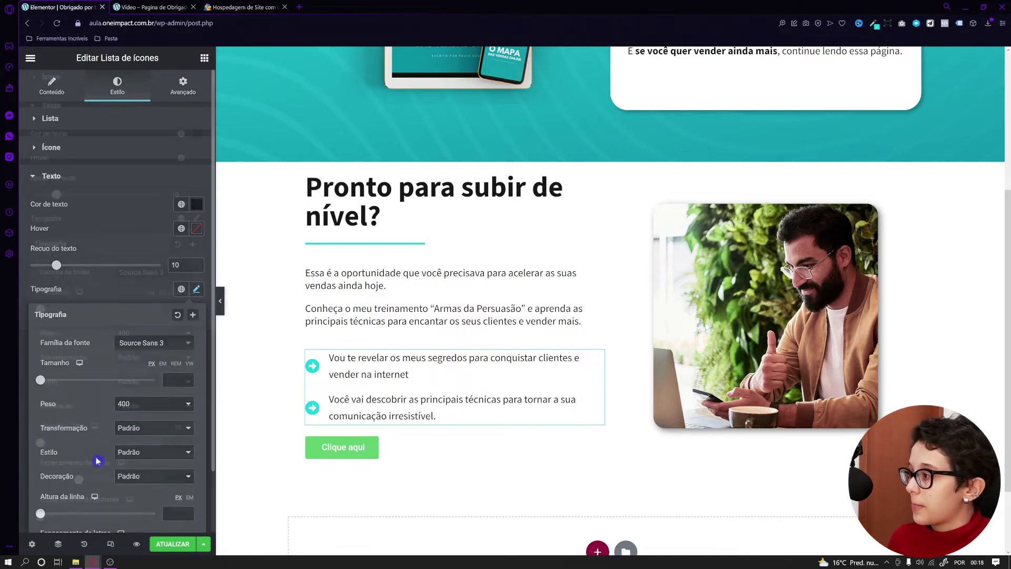
Set the icon list text's line height to 22 px and try font sizes of 16 and 18.
scroll(97, 457, "down", 2)
left_click_drag(41, 443, 62, 443)
left_click(187, 441)
left_click(187, 441)
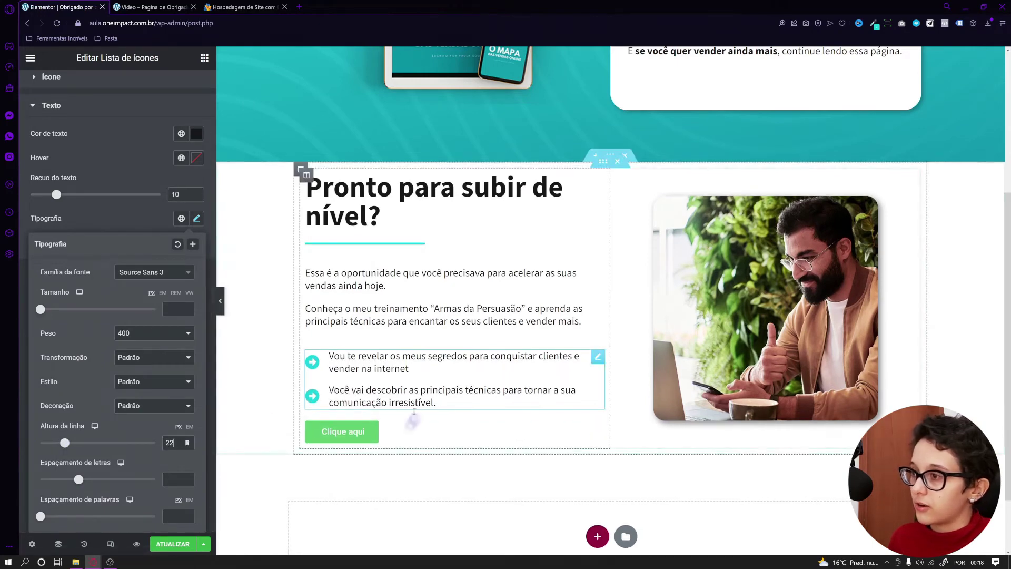
left_click(172, 311)
type("1618")
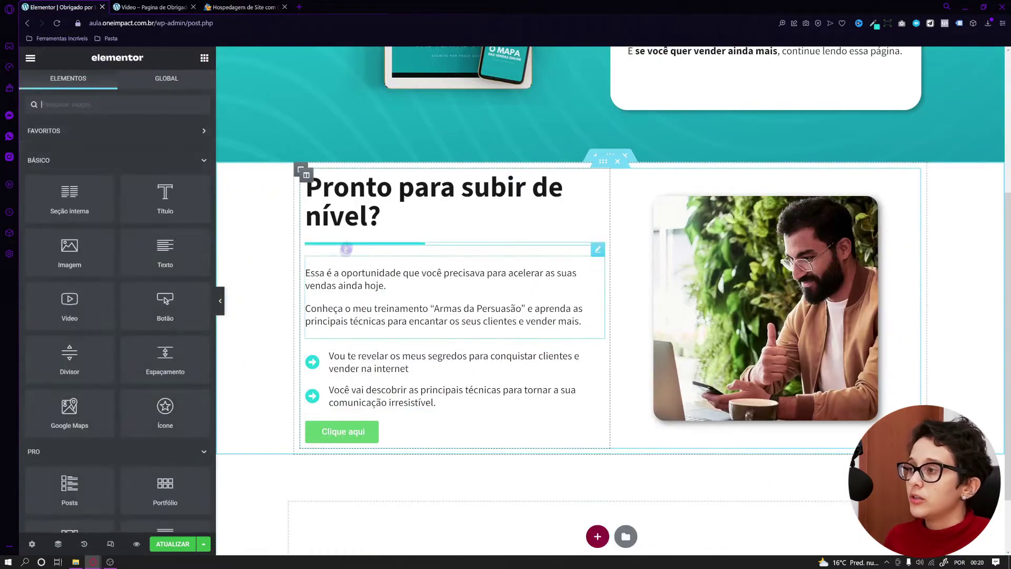
Preview the spacing around the divider and paragraph with the editing panel hidden.
left_click(345, 249)
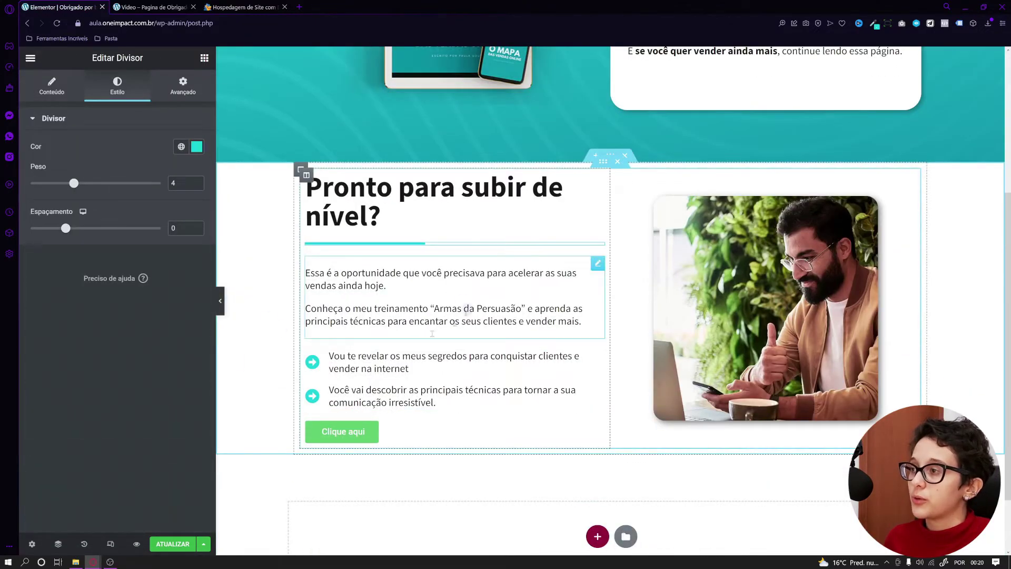
left_click(221, 301)
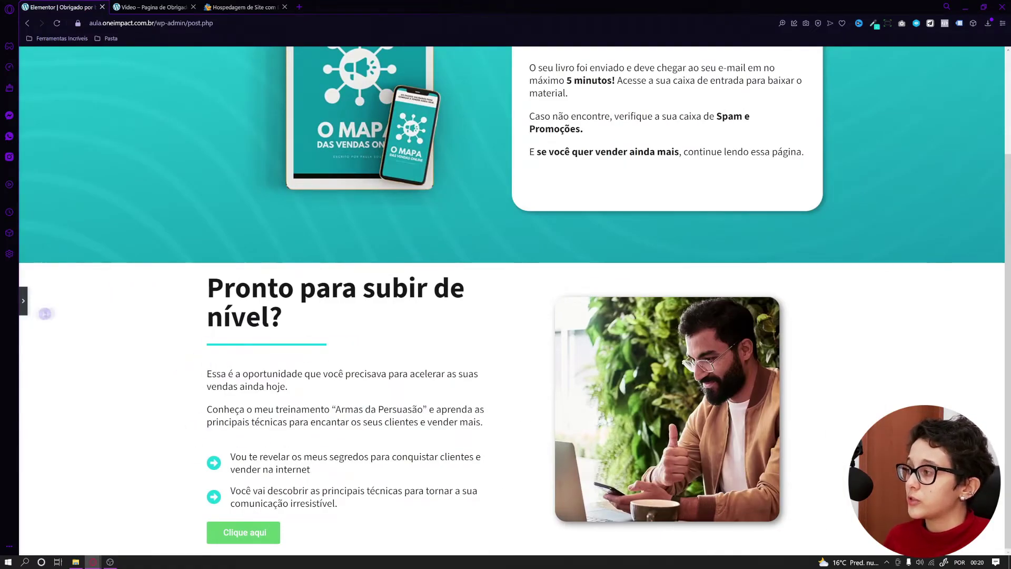
left_click(24, 305)
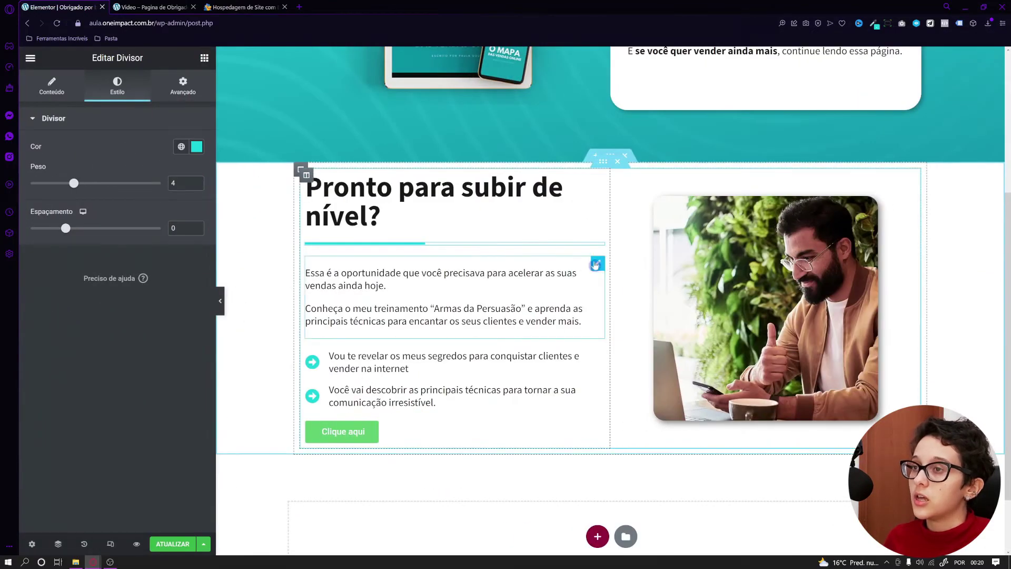
Set the top margin of the paragraph below the divider to -20 px and preview the spacing.
left_click(599, 268)
left_click(179, 88)
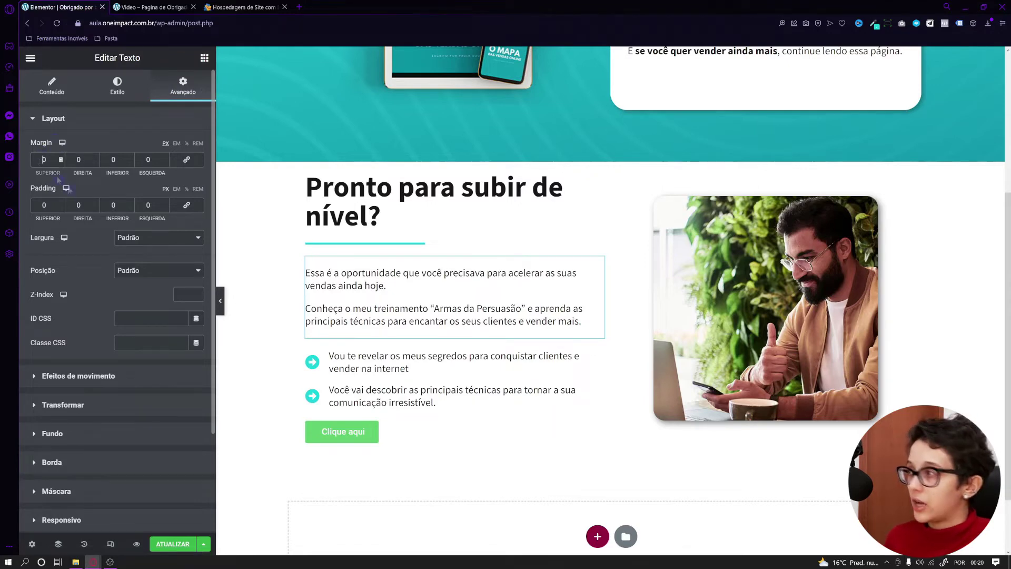
type("-10")
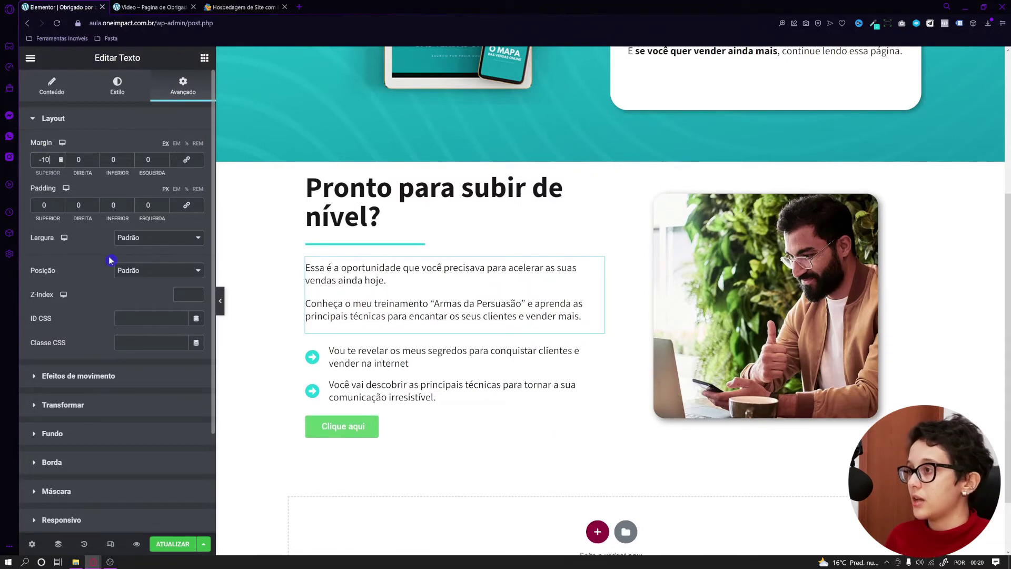
key("Down")
key("Down")
key("Down")
key("Down")
key("Down")
key("Down")
key("Down")
key("Down")
key("Down")
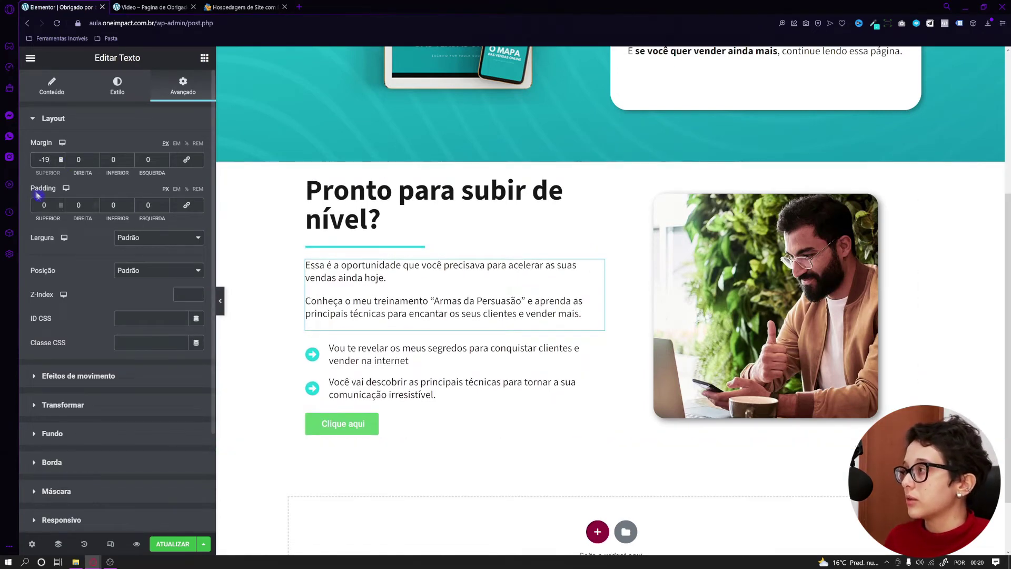
left_click(220, 301)
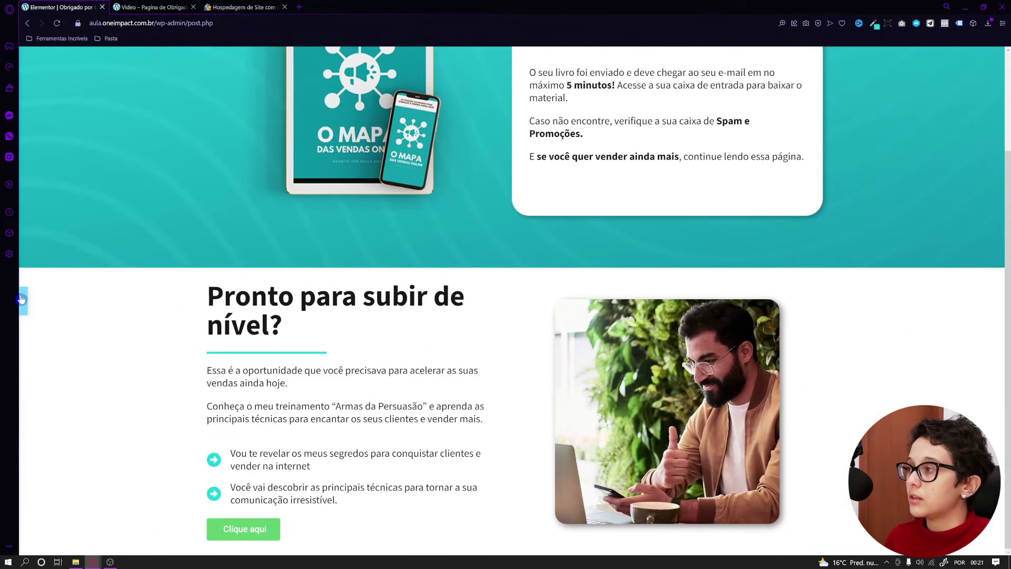
left_click(21, 299)
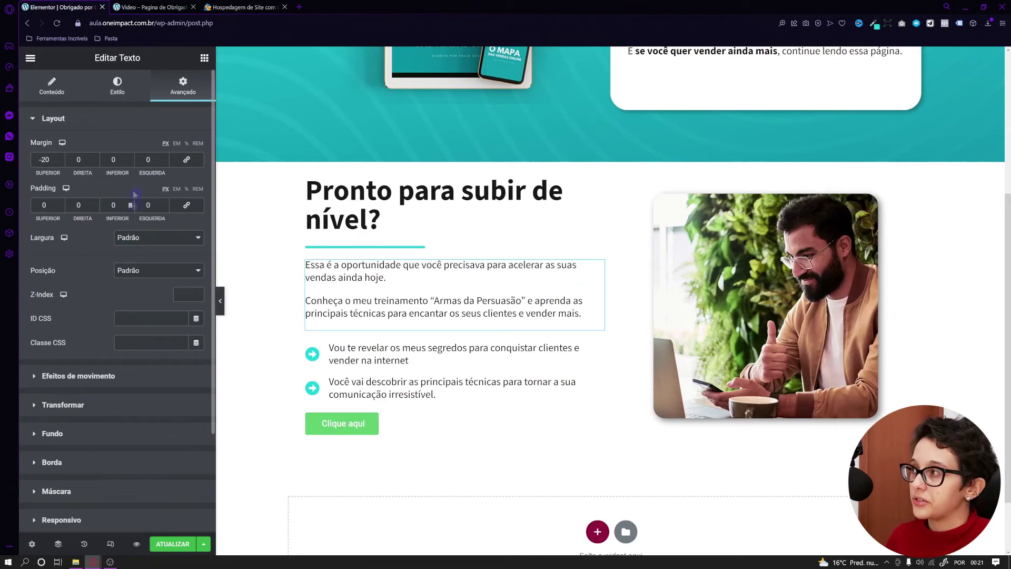
Set the same paragraph's bottom margin to -20 px and preview the distance to the icon list.
left_click_drag(133, 162, 132, 162)
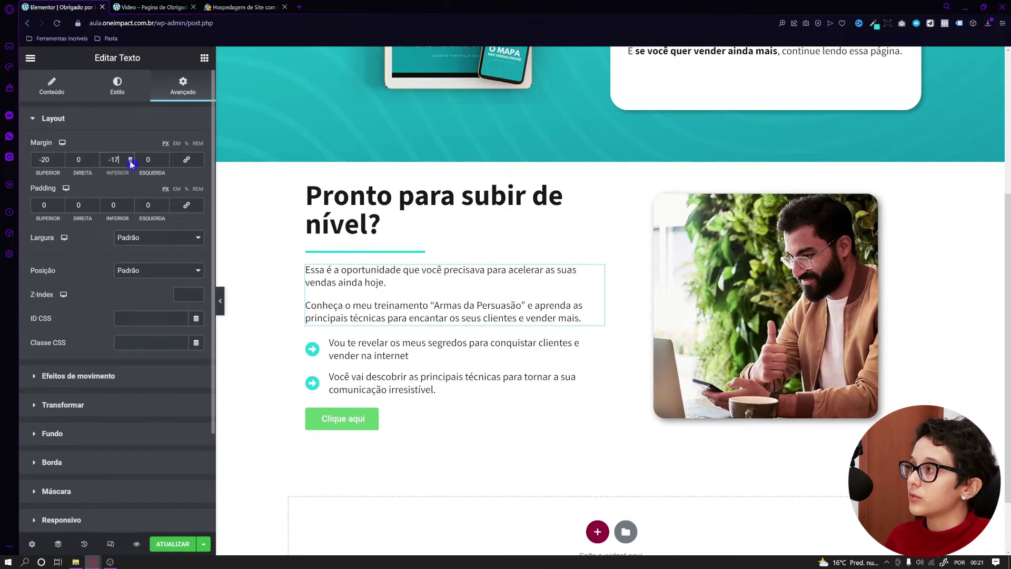
left_click(221, 301)
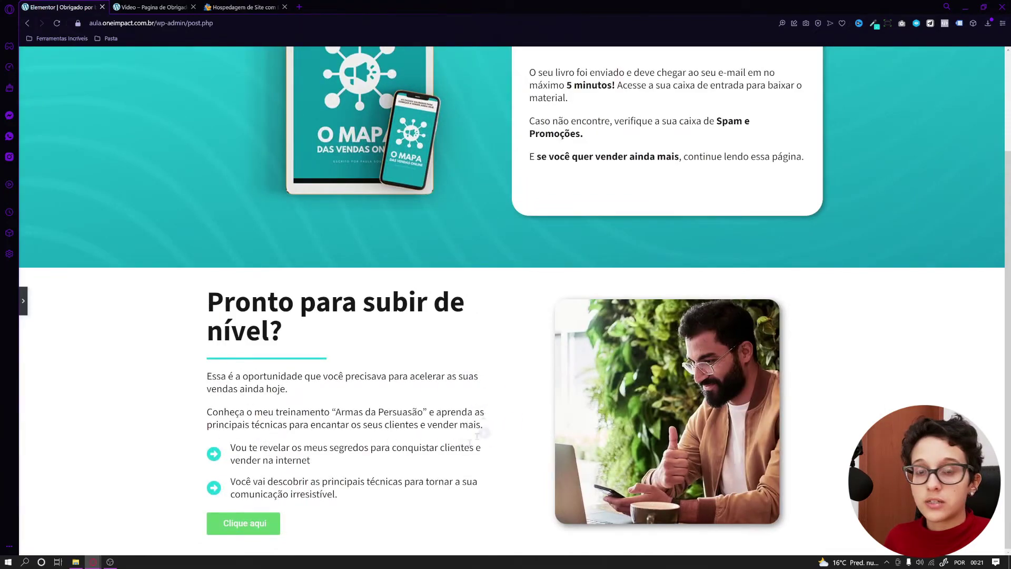
left_click(23, 300)
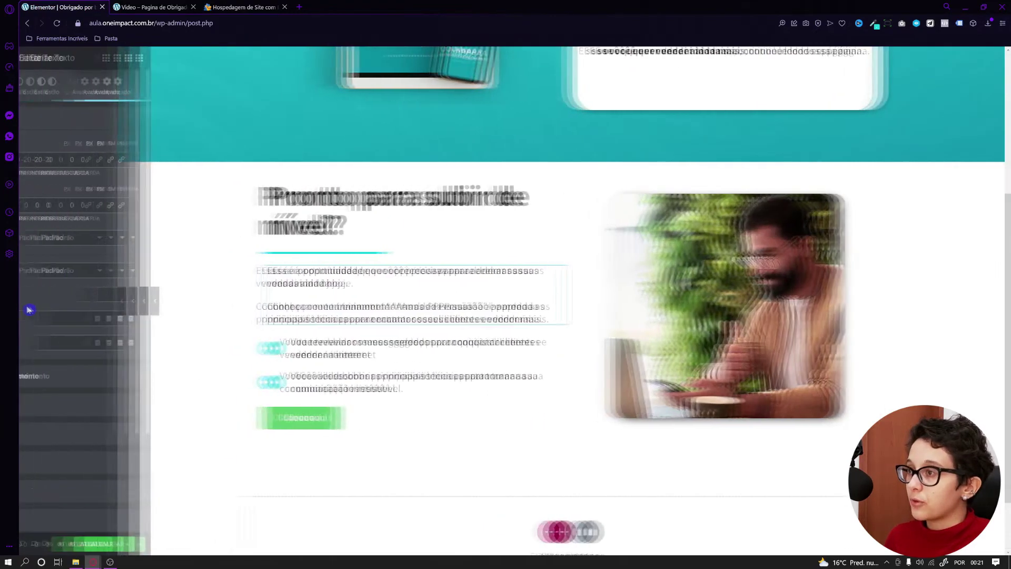
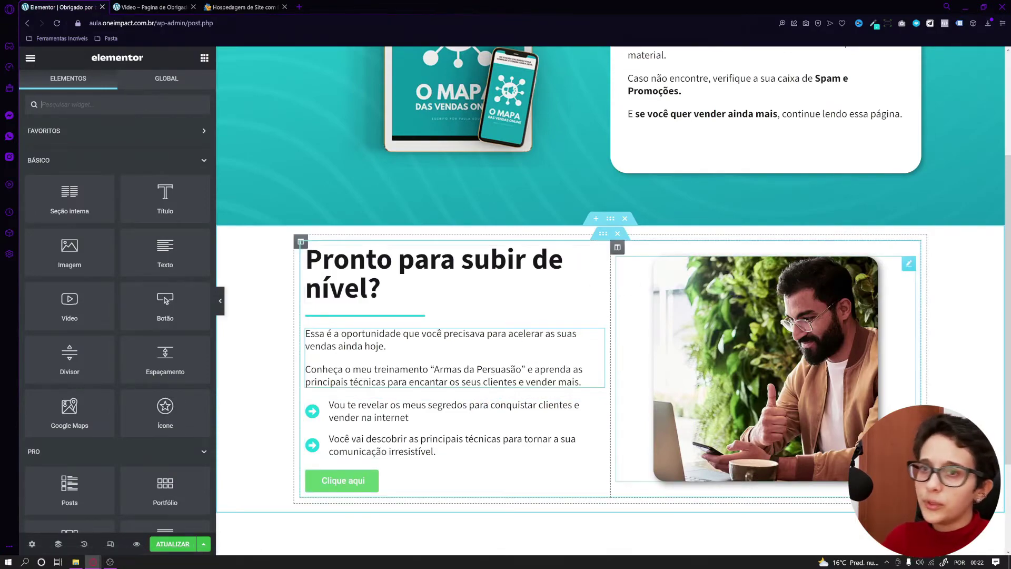
Review both page sections and compare the second one's background and text colours with the reference page.
scroll(611, 301, "up", 5)
scroll(611, 300, "down", 5)
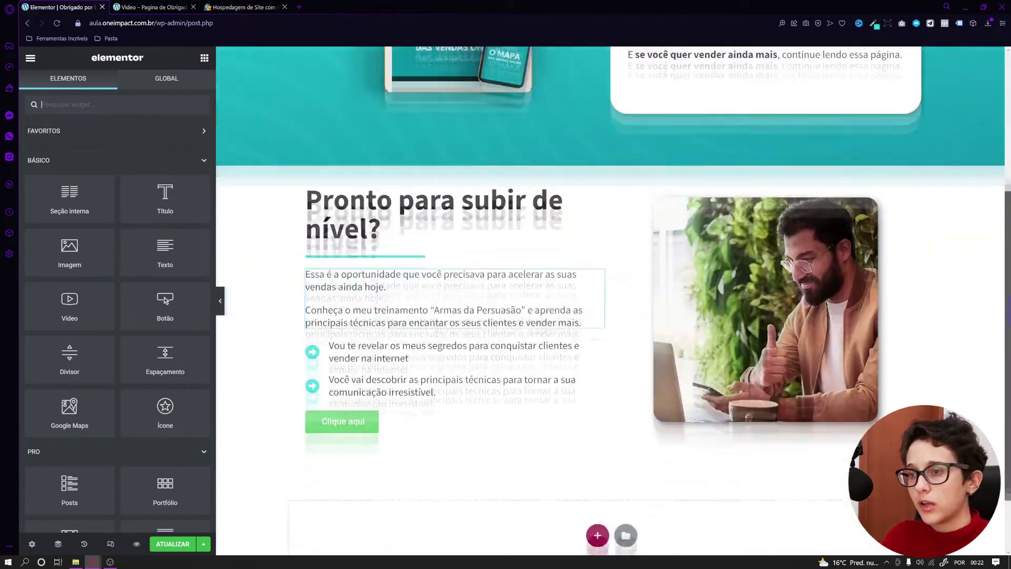
scroll(611, 301, "up", 2)
scroll(611, 300, "up", 2)
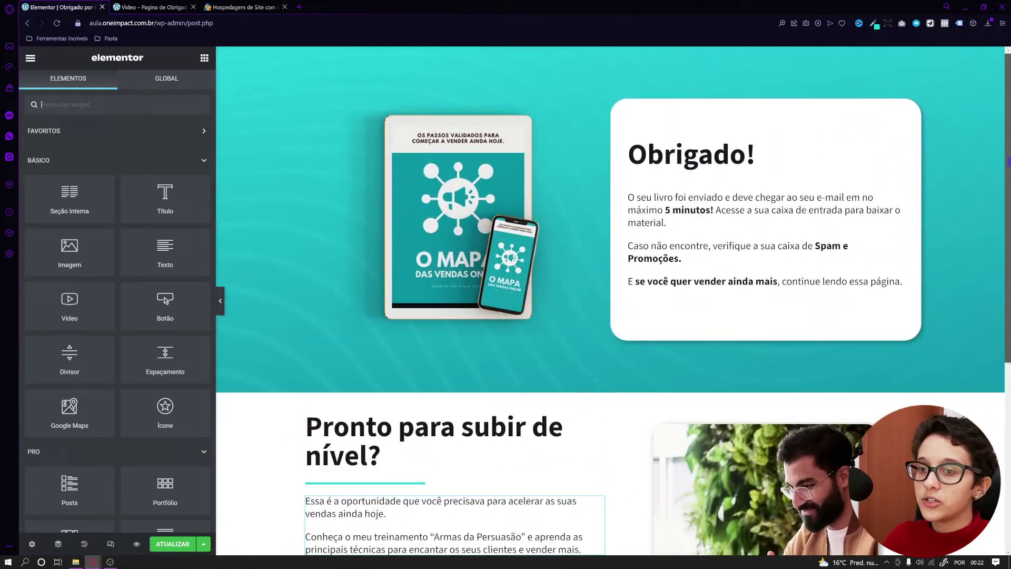
scroll(611, 300, "down", 2)
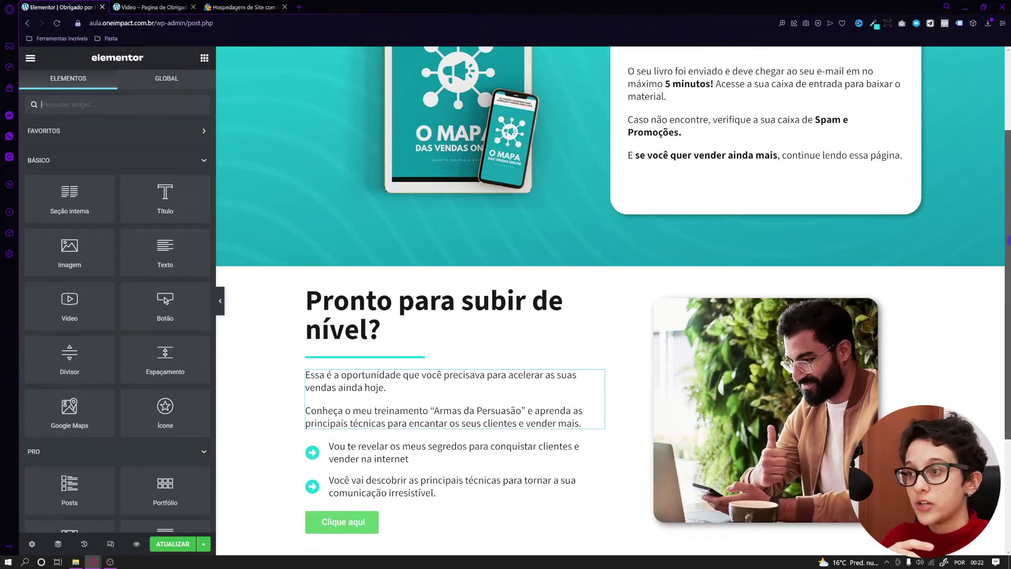
scroll(611, 300, "down", 2)
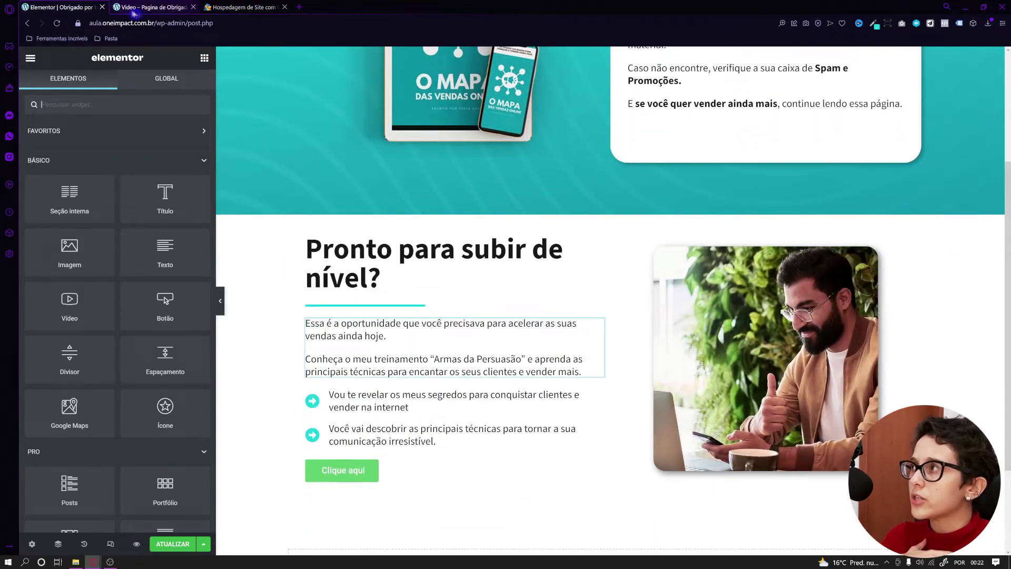
left_click(150, 7)
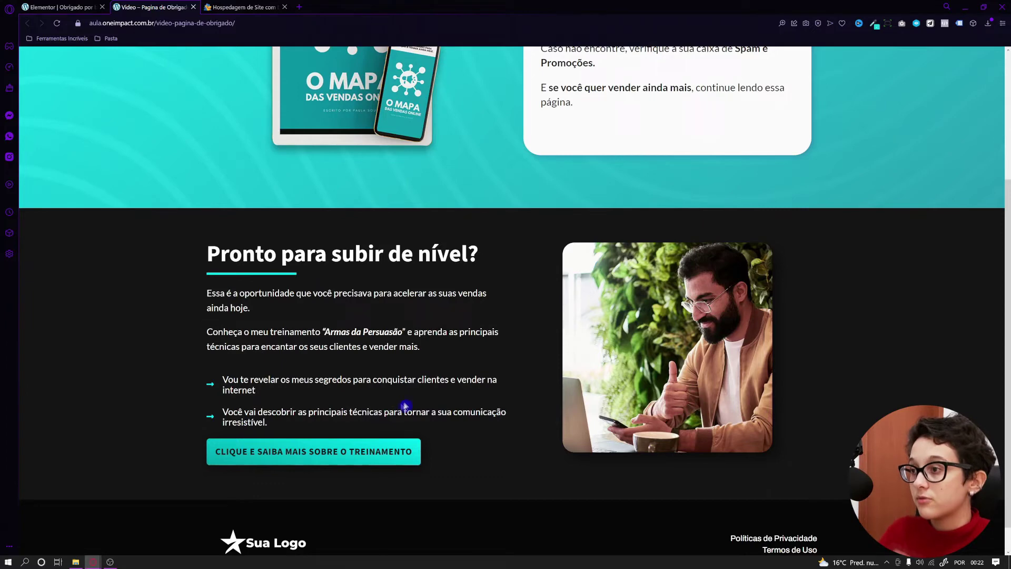
left_click(58, 6)
Give the second section a classic background in the near-black colour #0F0F0F.
left_click(610, 208)
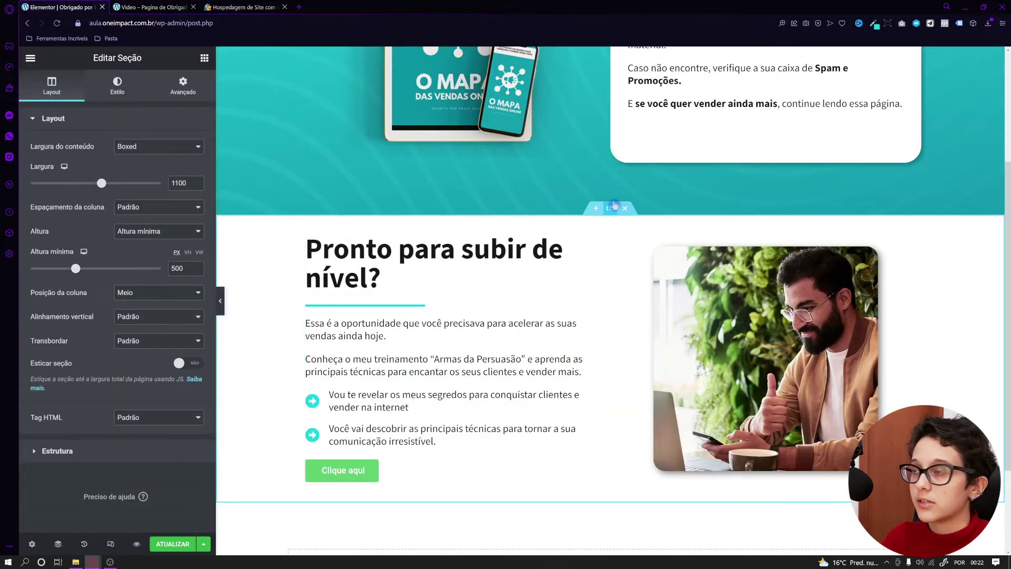
left_click(111, 92)
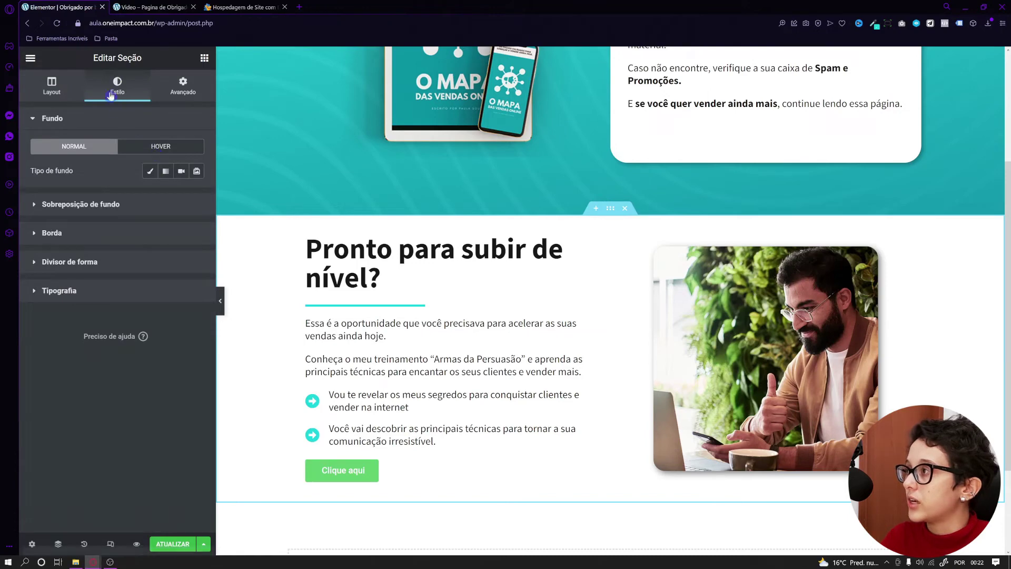
left_click(149, 171)
left_click(197, 195)
left_click_drag(122, 284, 41, 331)
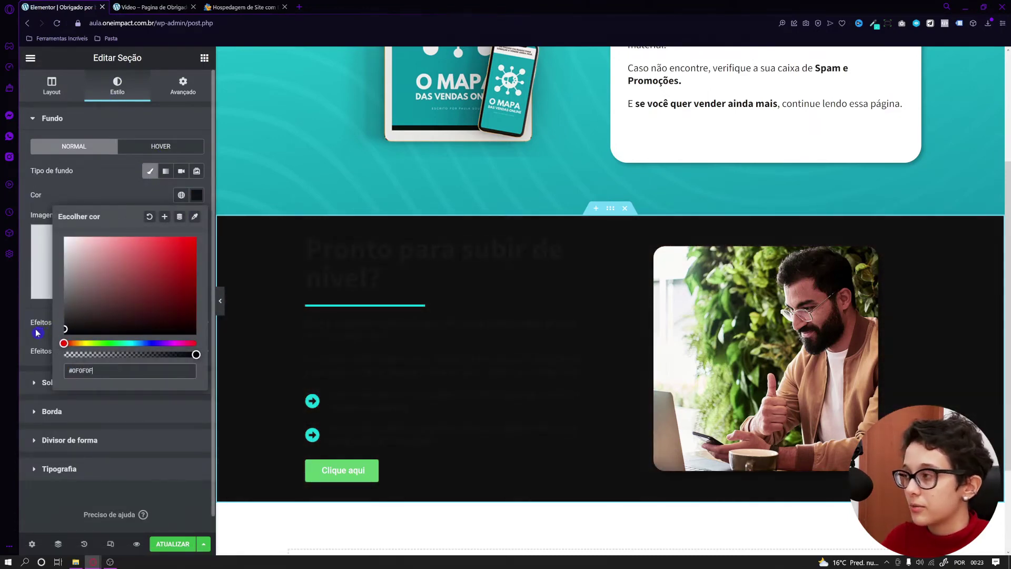
left_click(37, 332)
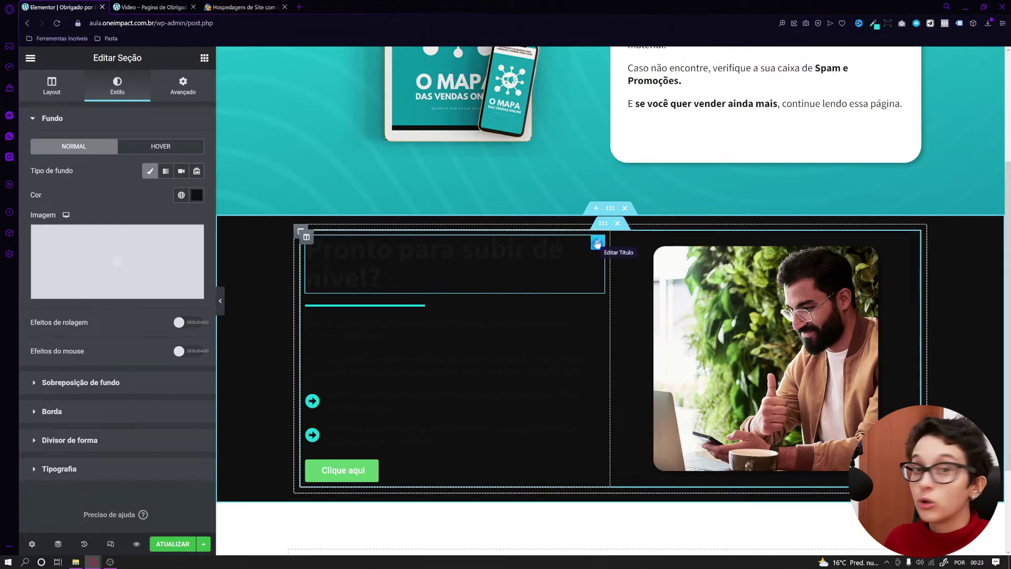
Change the text colour of the section's heading and paragraph to white.
left_click(597, 244)
left_click(196, 146)
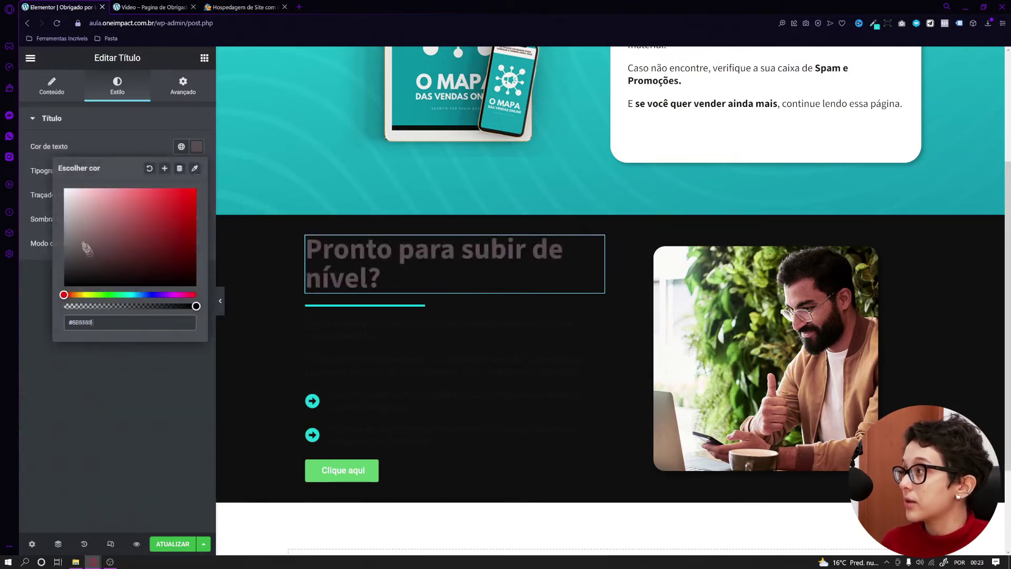
left_click(440, 347)
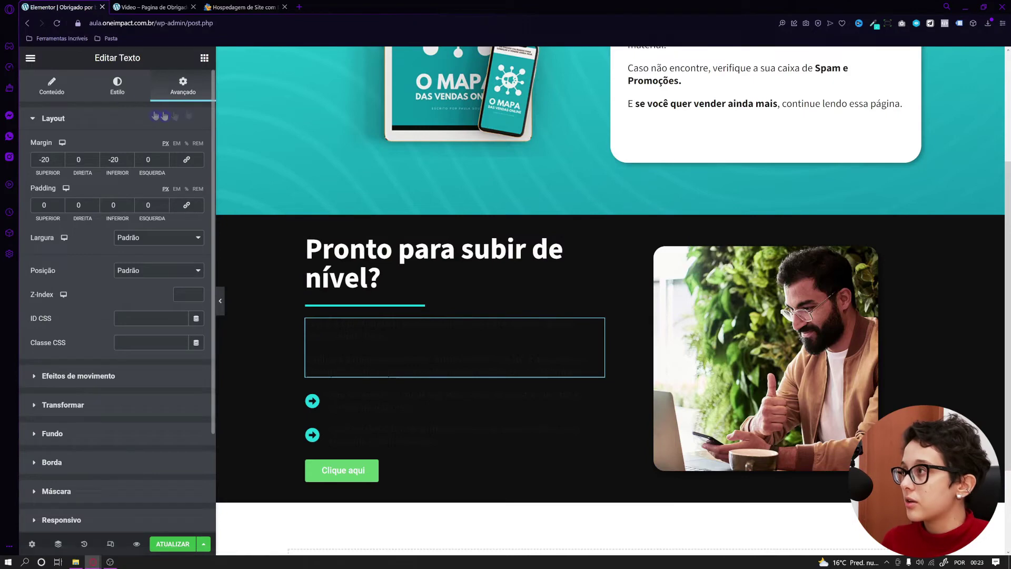
left_click(197, 171)
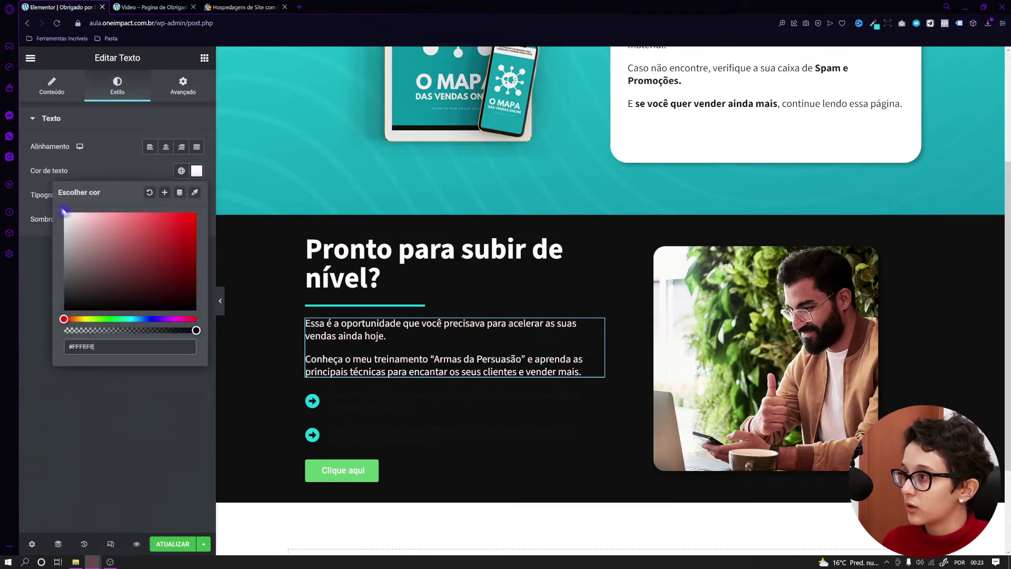
Set the icon list's text colour to #FFFFFF and preview the dark section.
left_click(452, 416)
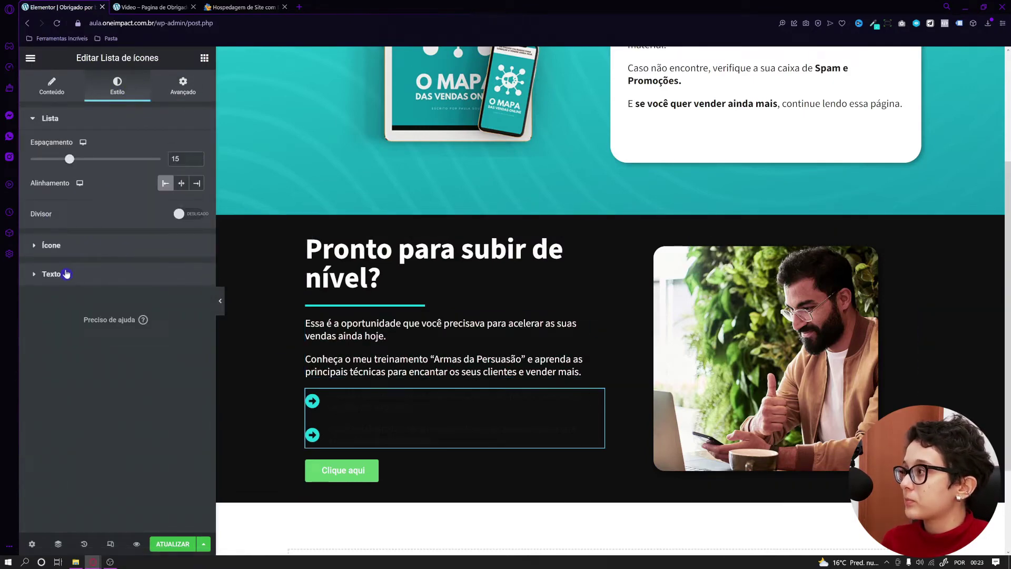
left_click(68, 273)
left_click(196, 204)
type("#FFFFFF")
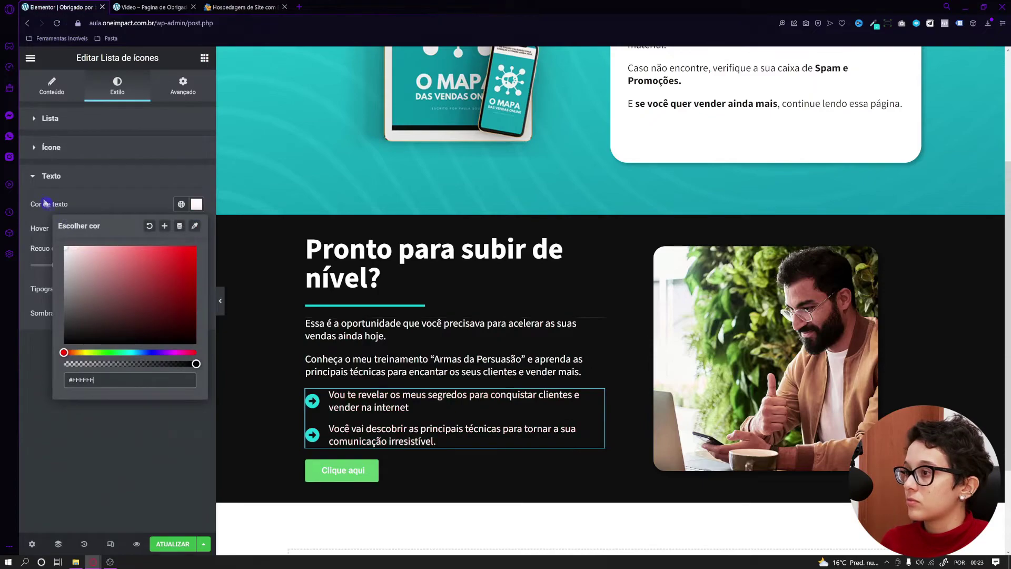
left_click(135, 408)
left_click(220, 300)
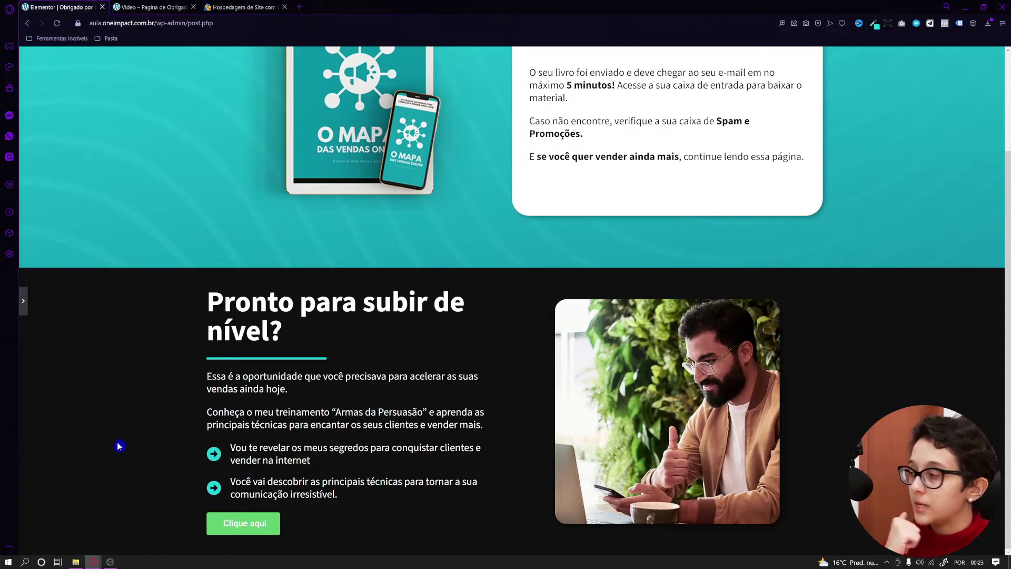
left_click(22, 311)
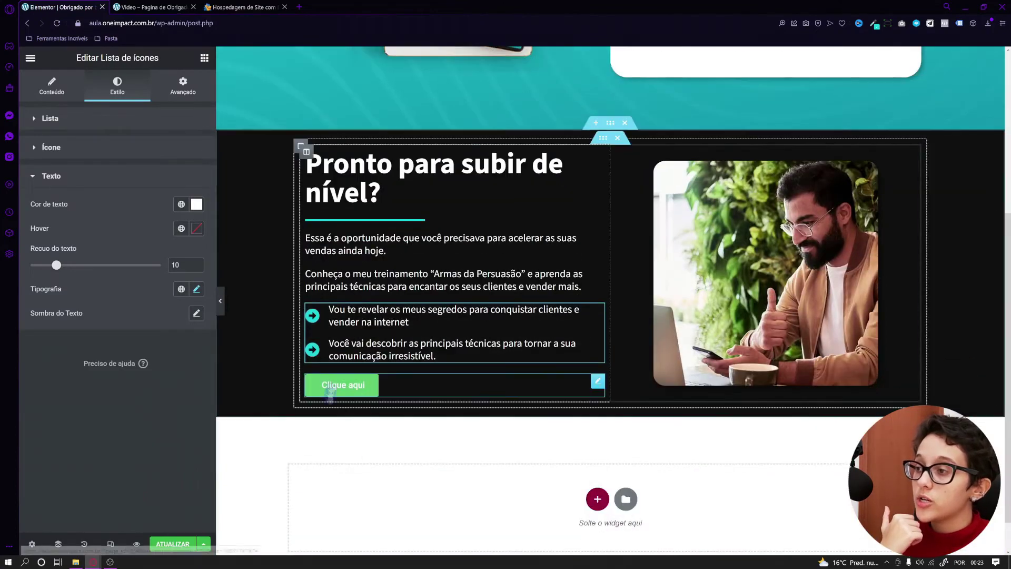
Change the label of the green button below the icon list to "Saiba mais sobre o treinamento".
left_click(330, 392)
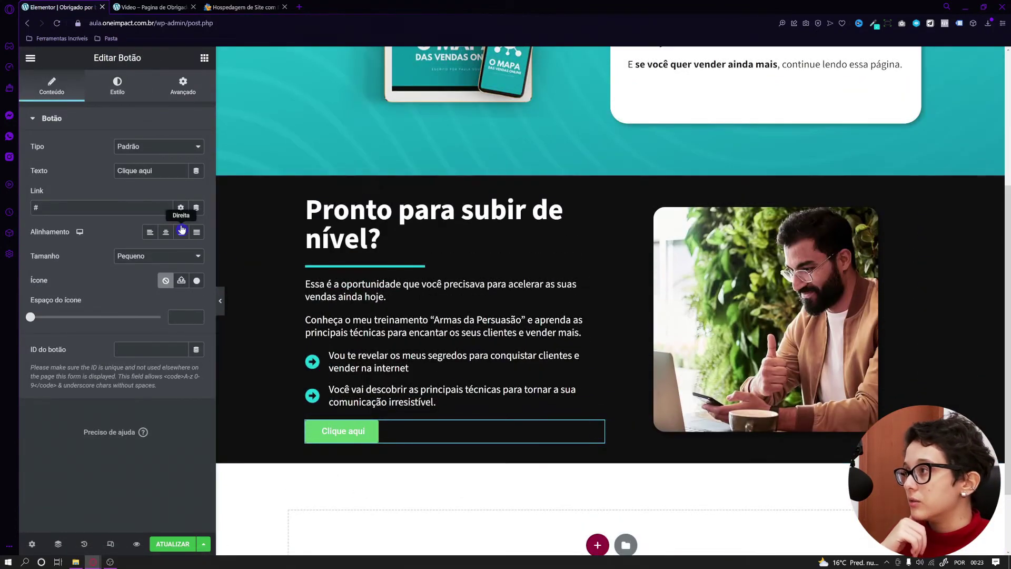
left_click(40, 174)
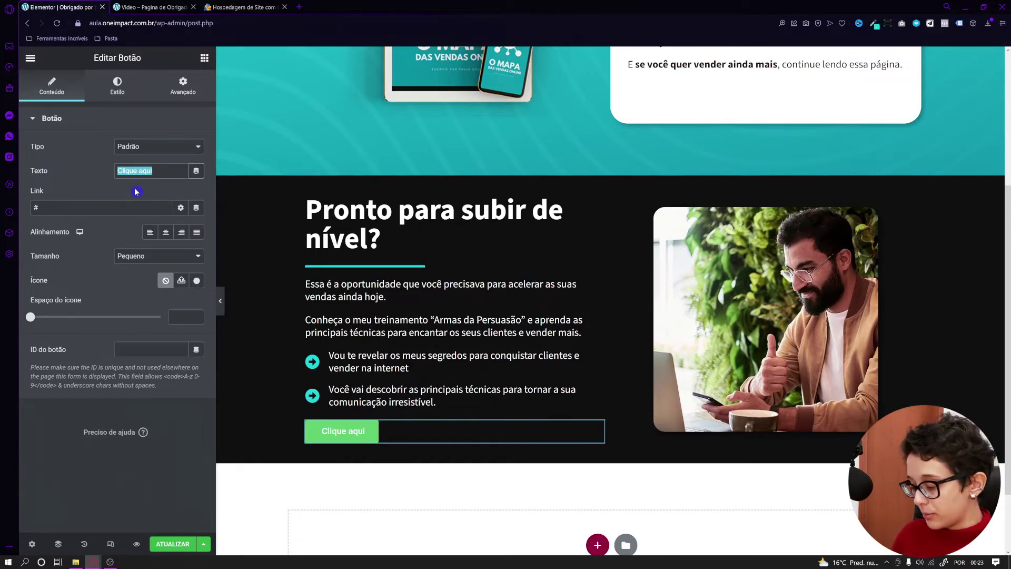
type("A")
type("Sa")
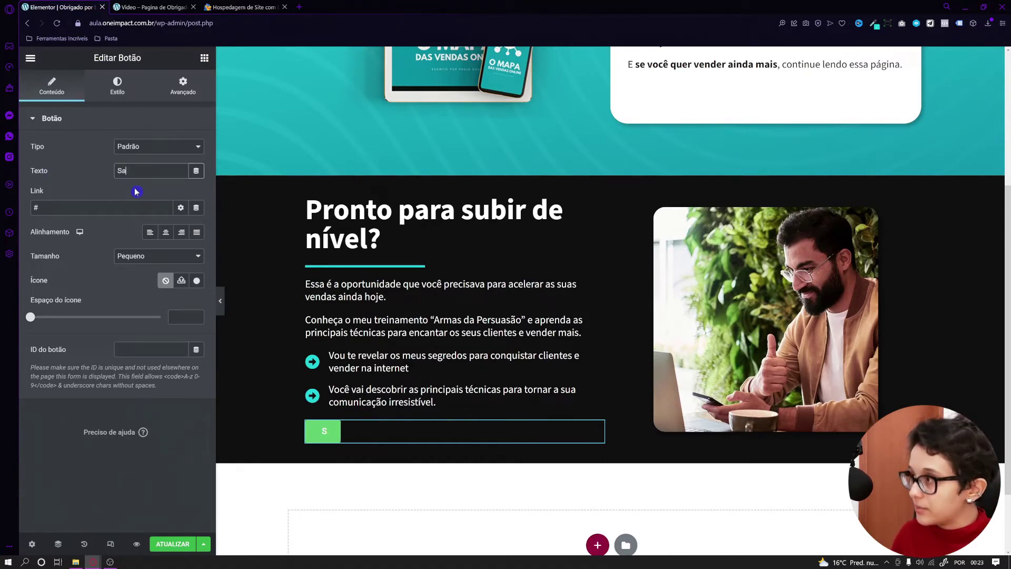
type("iba mais sobre")
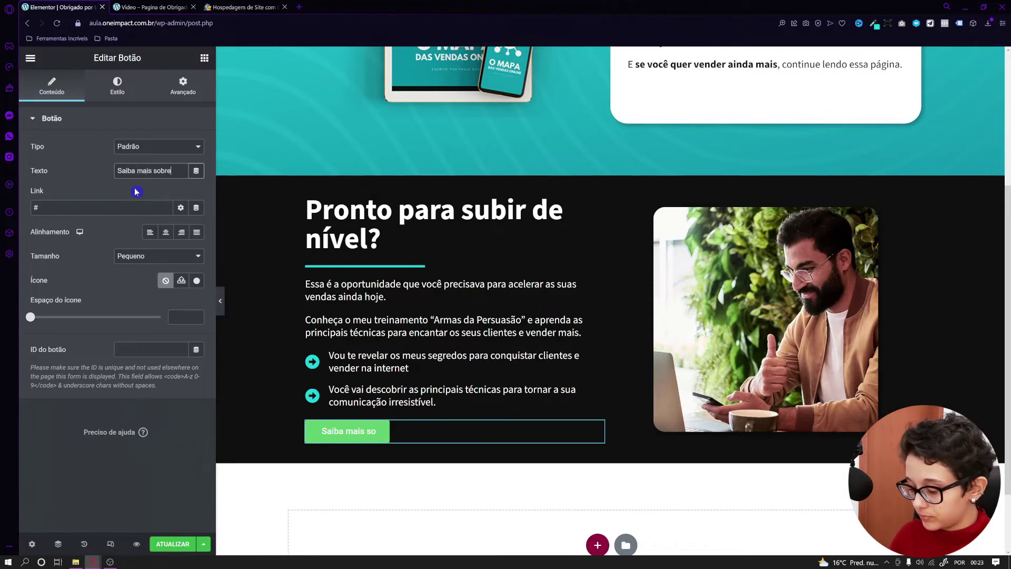
type(" o treinamento")
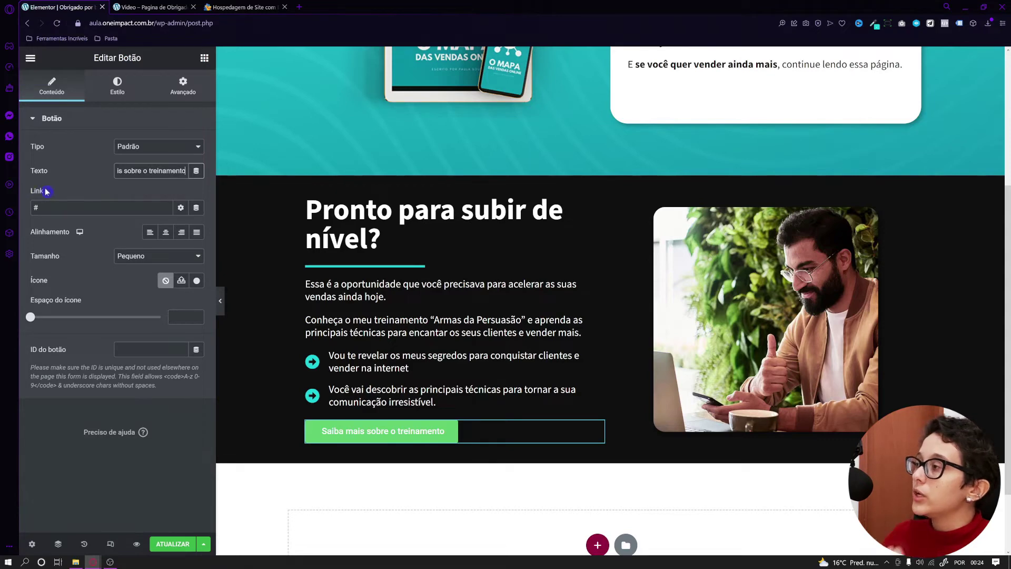
Copy the reference page's address and paste it as the button's link.
left_click(40, 207)
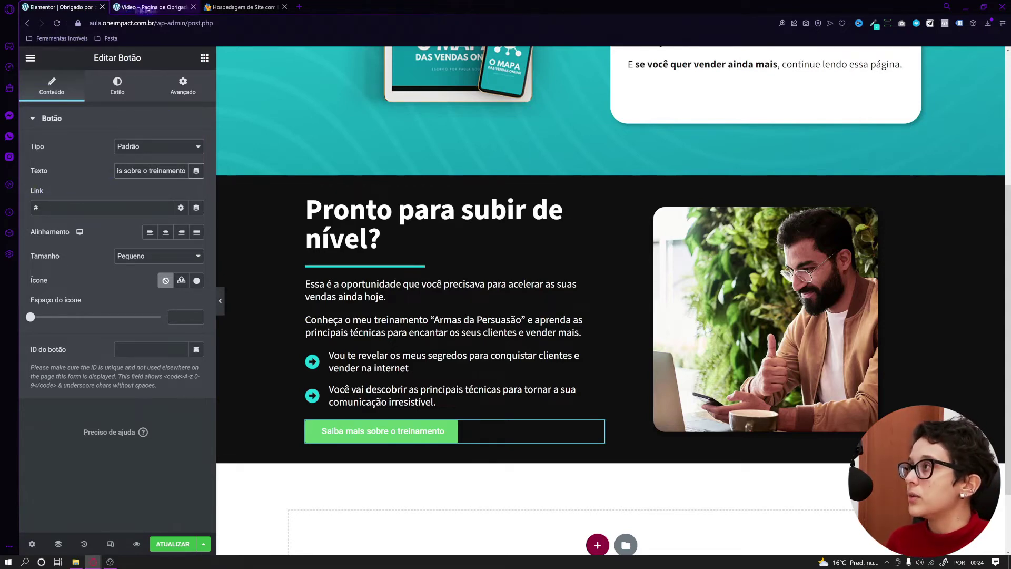
left_click(150, 6)
right_click(189, 24)
left_click(219, 61)
left_click(59, 7)
right_click(67, 206)
left_click(90, 330)
right_click(51, 205)
left_click(92, 274)
Empty the button's link field and justify the button so it spans the full column width.
key("ctrl+a")
key("BackSpace")
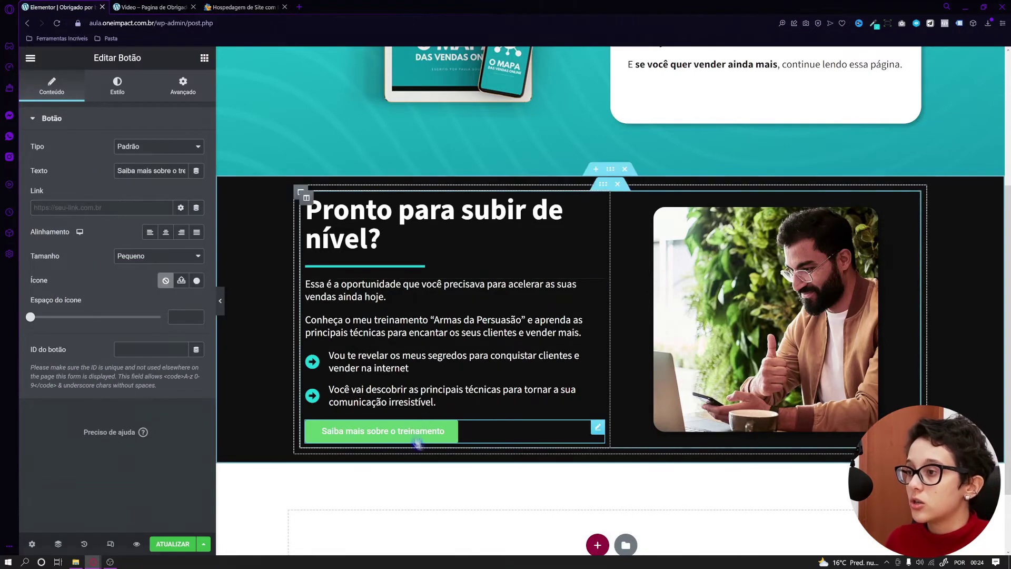
left_click(165, 232)
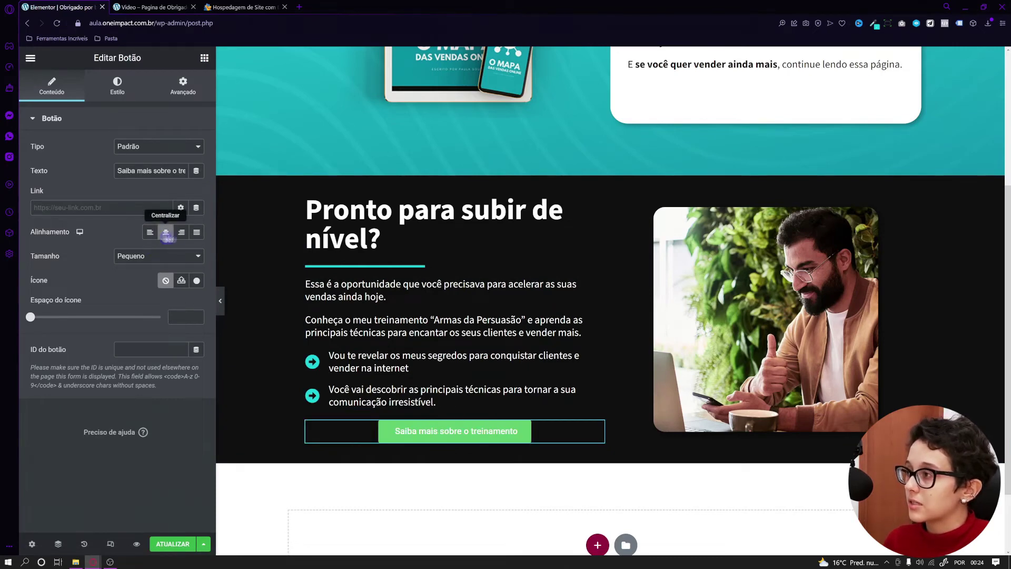
left_click(196, 231)
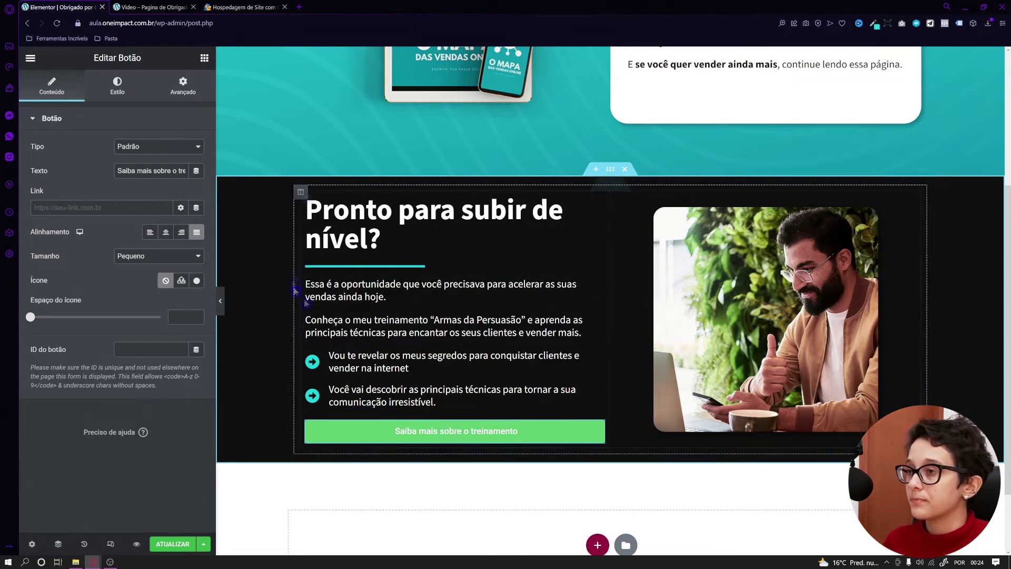
Set the button's typography to Source Sans 3, size 18 px and weight 700.
left_click(115, 85)
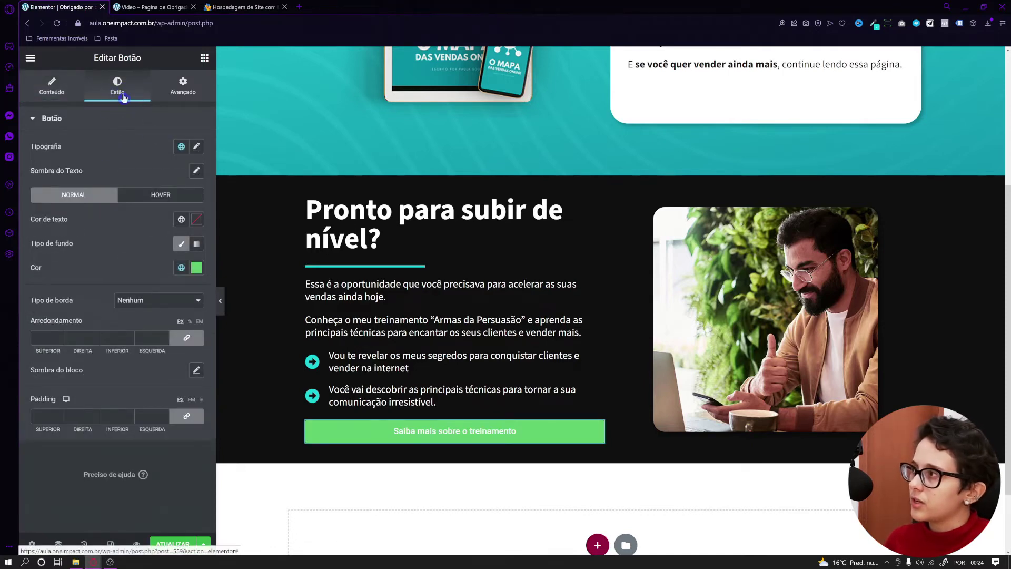
left_click(197, 147)
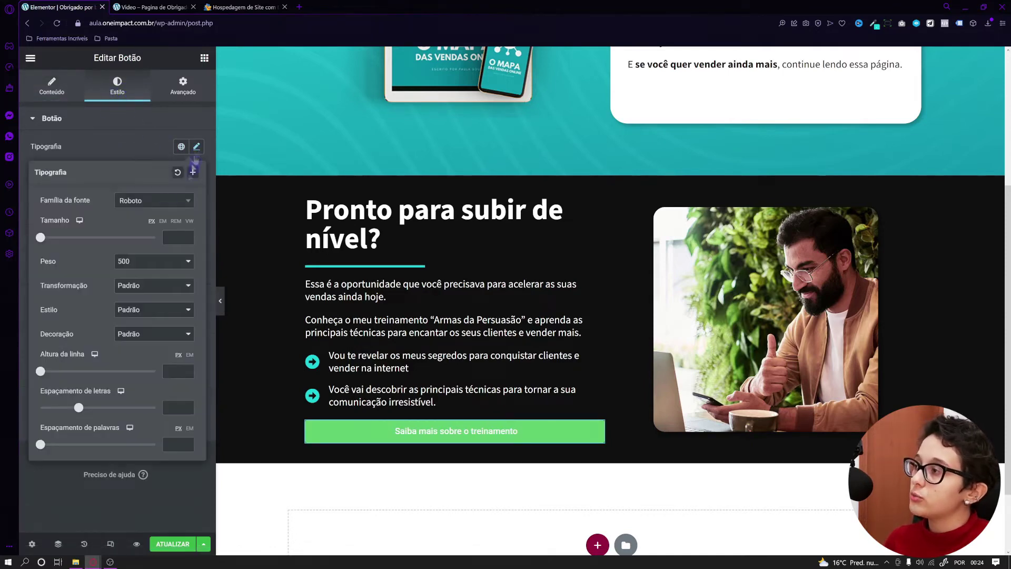
left_click(141, 201)
type("source")
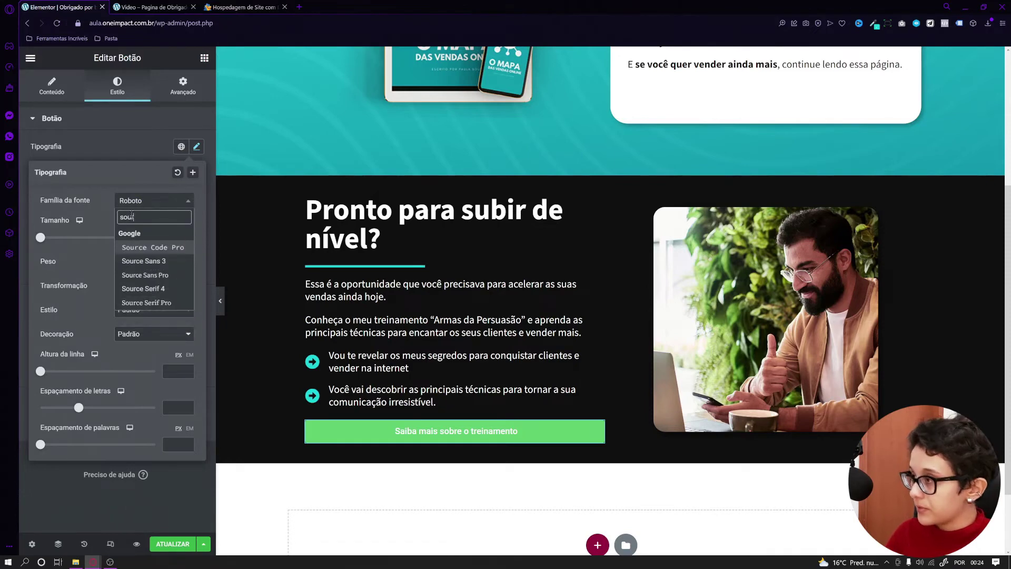
left_click(143, 261)
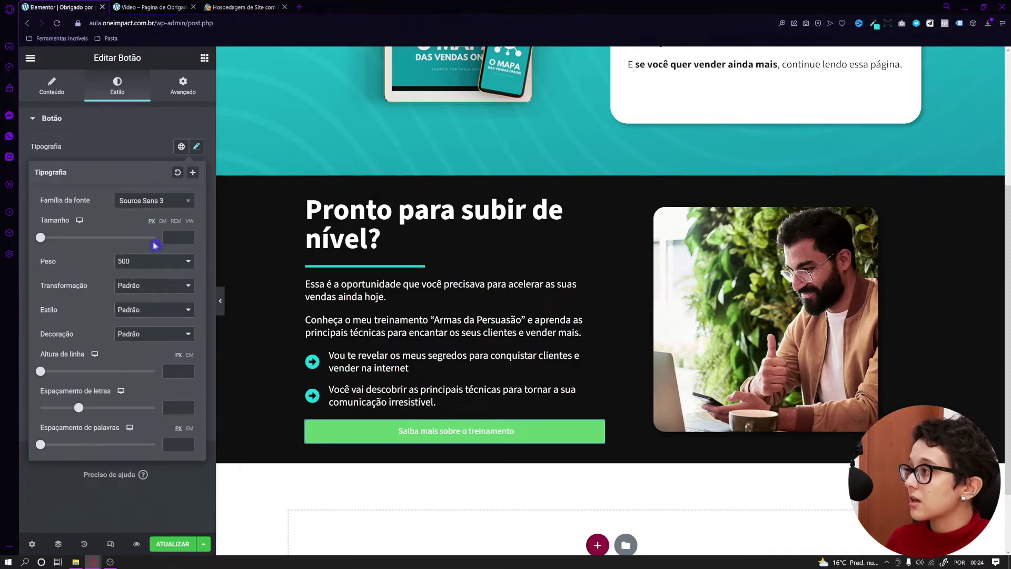
type("18")
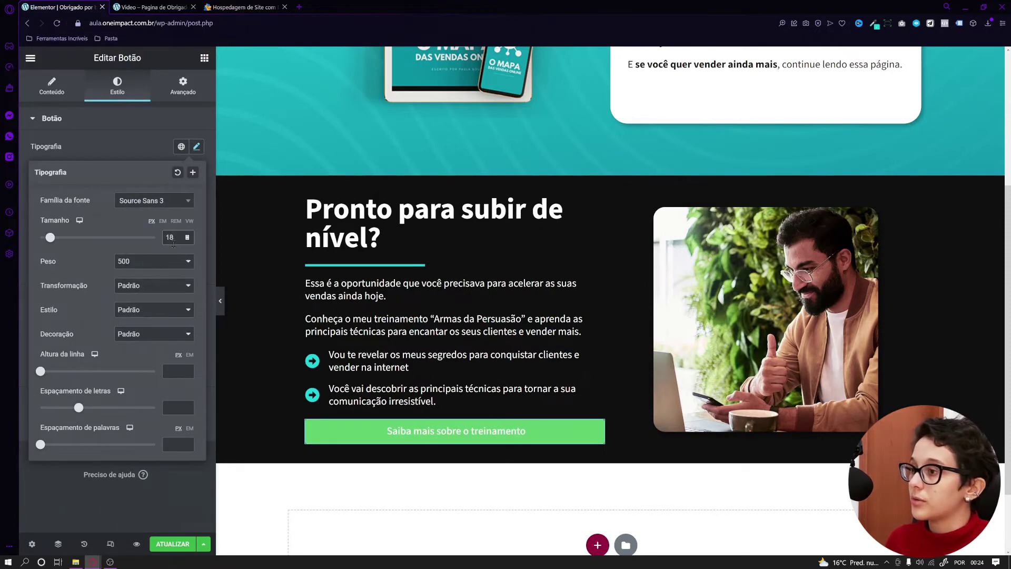
left_click(186, 262)
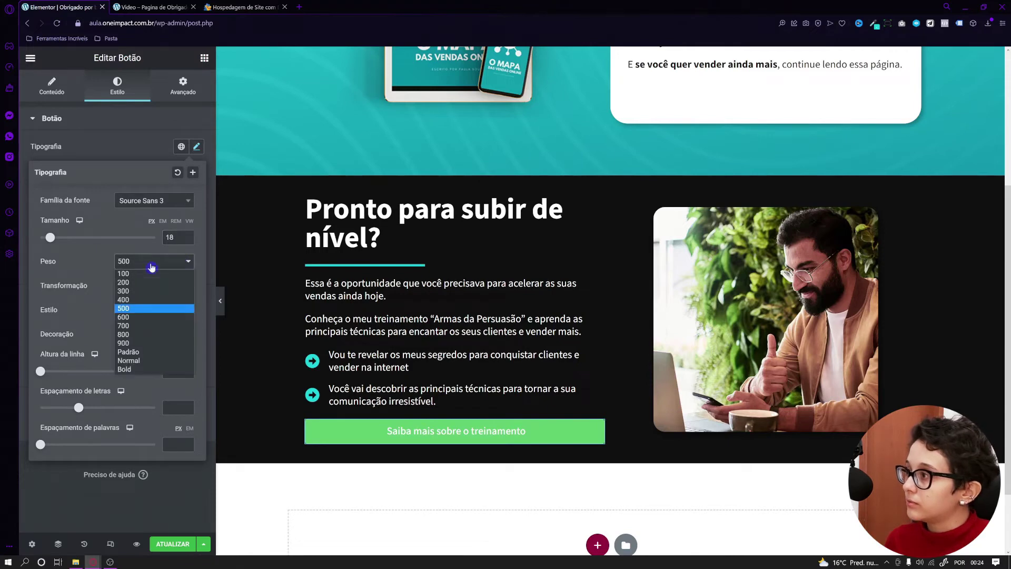
left_click(127, 331)
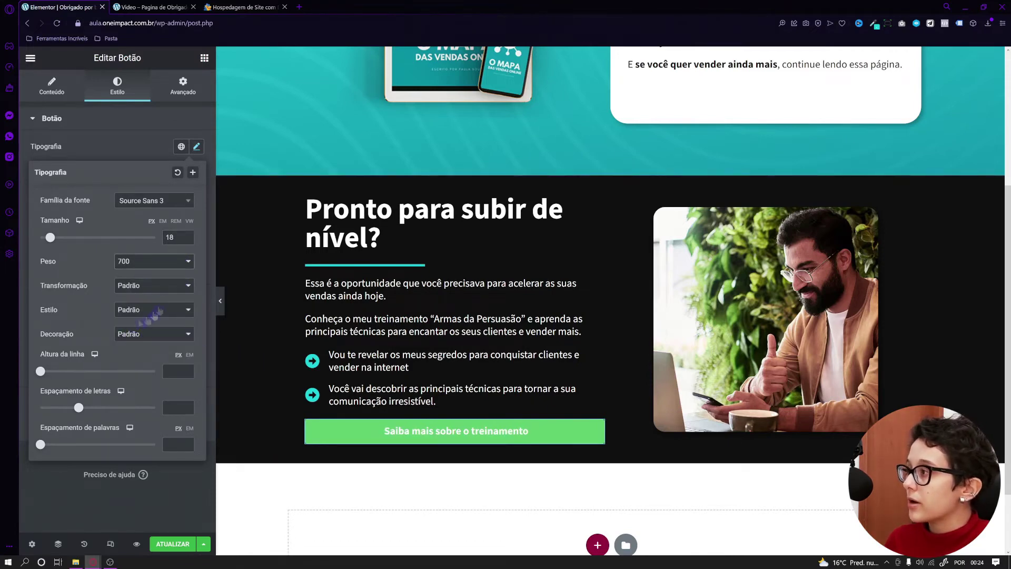
Make the button text uppercase (Maiúsculas) with a size of 16 px and letter spacing of 0.5.
left_click(130, 318)
left_click(140, 313)
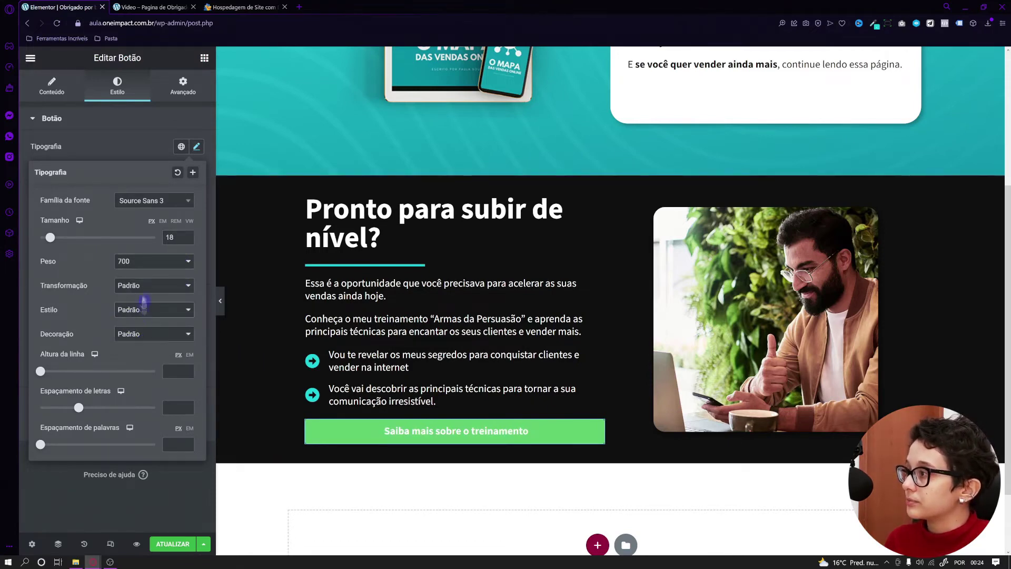
left_click(138, 285)
left_click(138, 306)
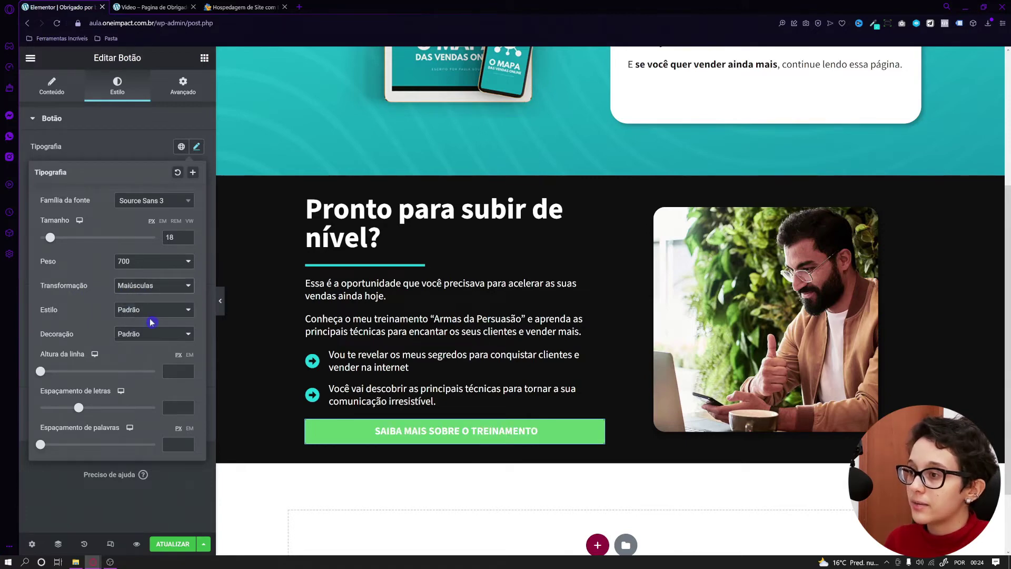
left_click(187, 242)
left_click(187, 241)
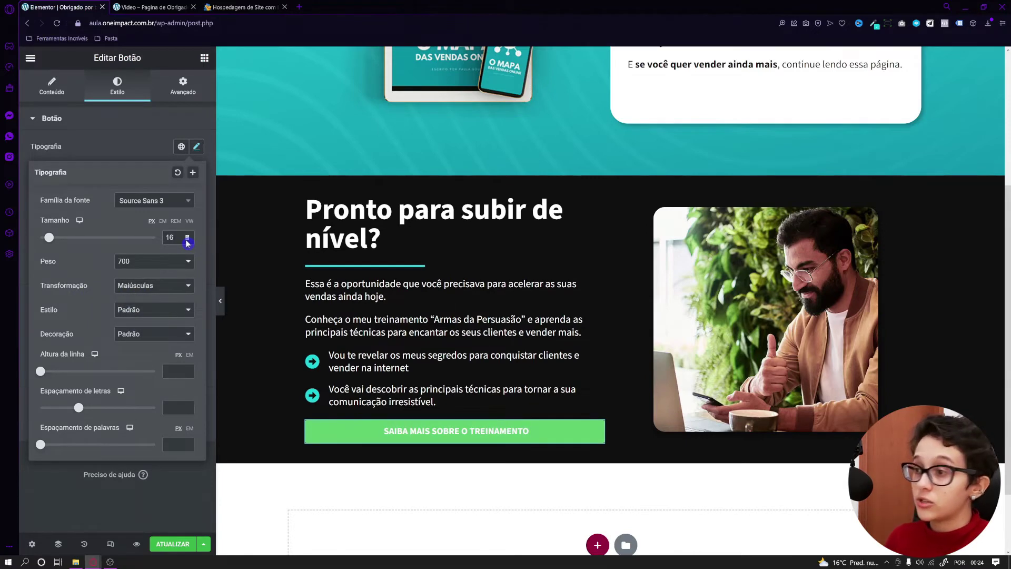
left_click_drag(80, 411, 83, 412)
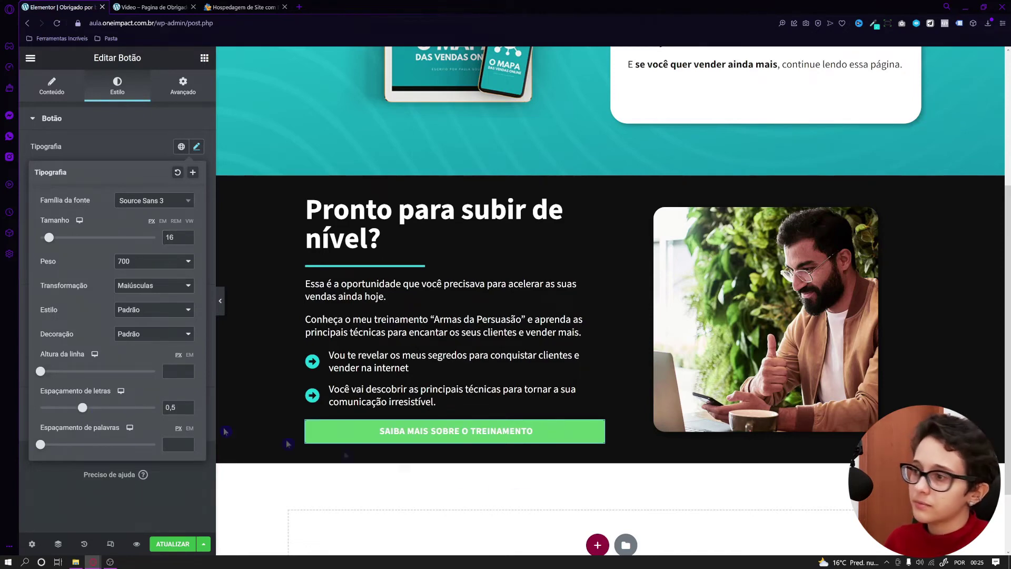
left_click(466, 427)
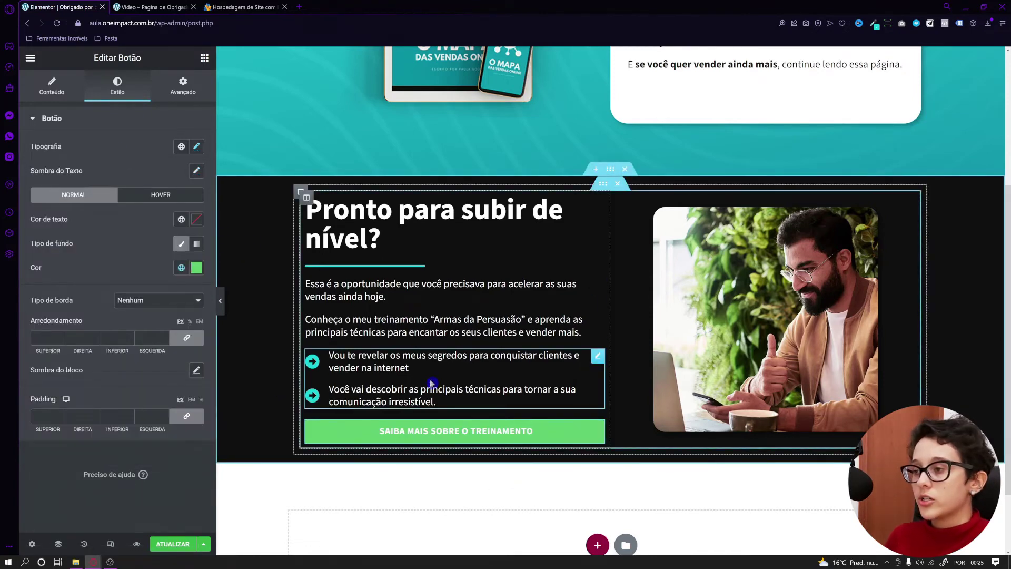
Give the button the Grow hover animation and preview it on the page.
left_click(143, 200)
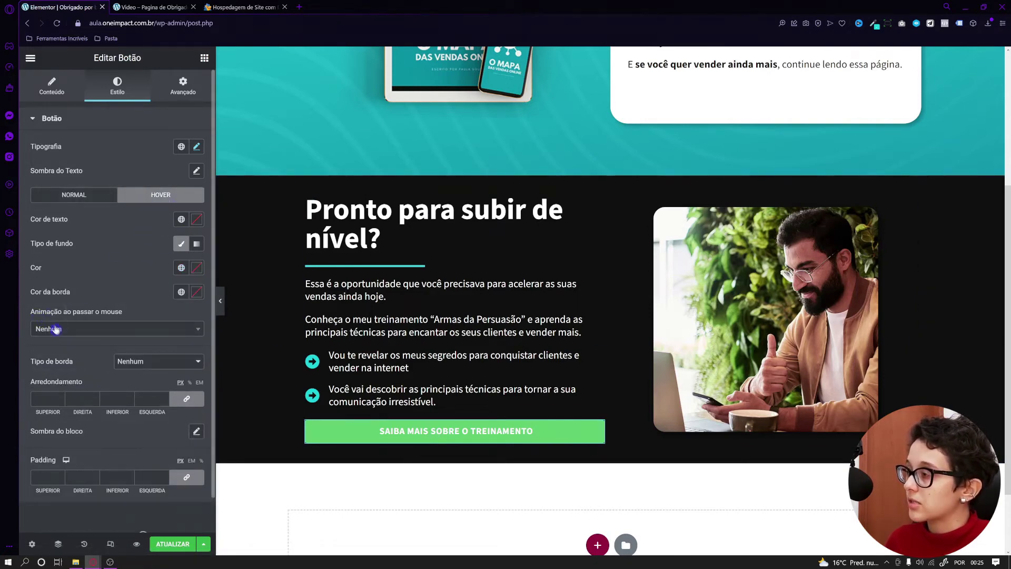
left_click(83, 329)
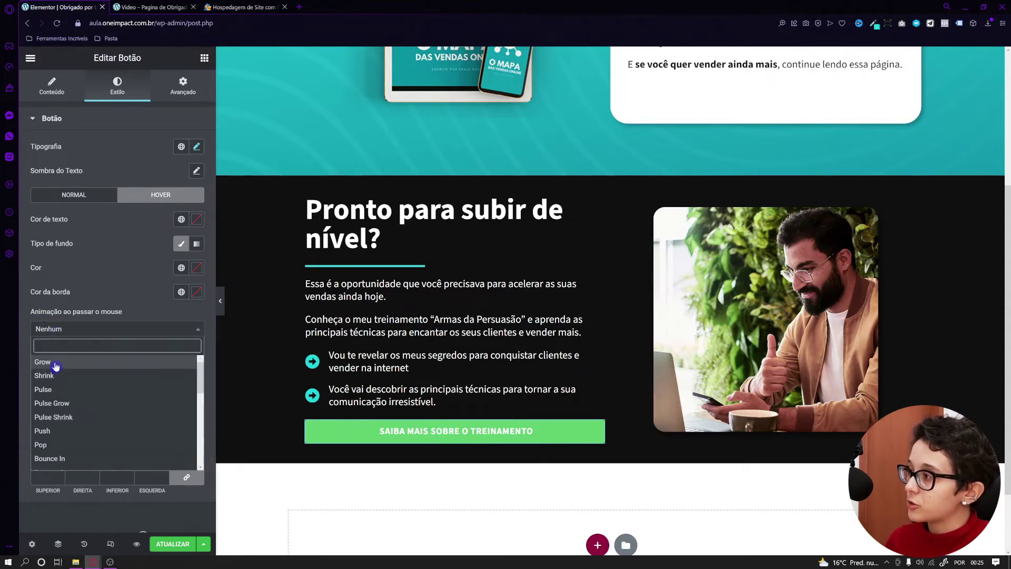
left_click(63, 354)
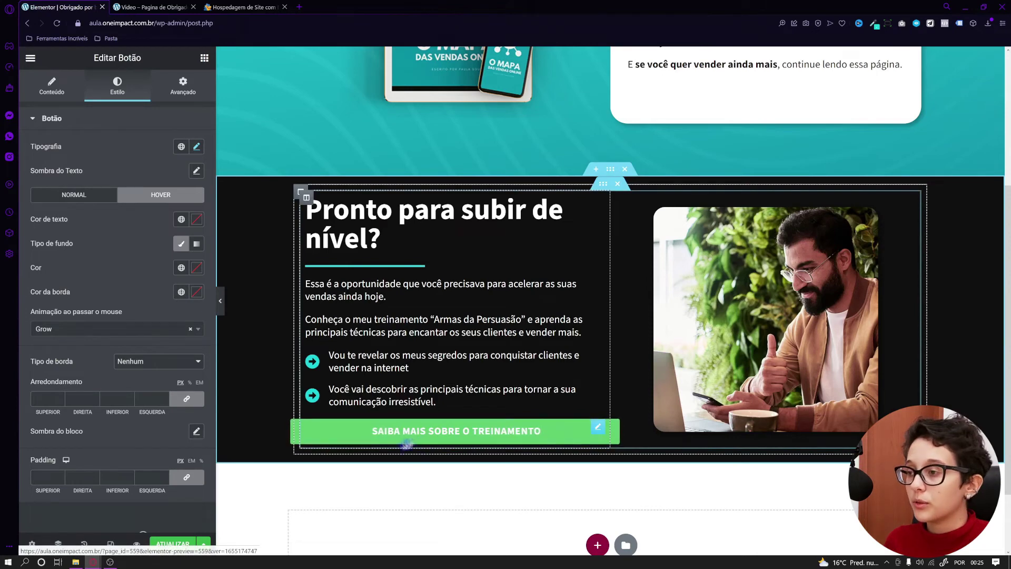
left_click(83, 329)
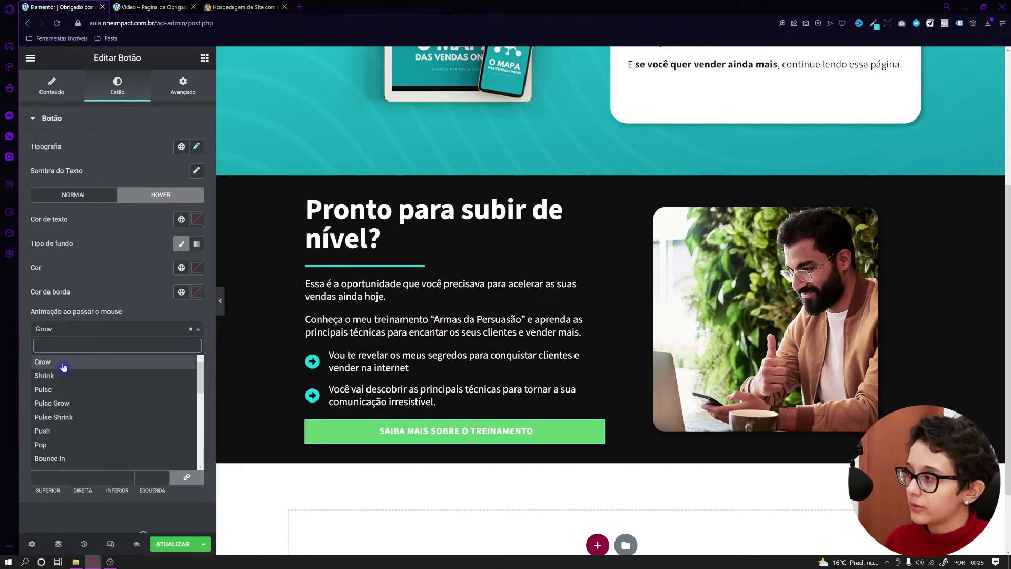
left_click(63, 366)
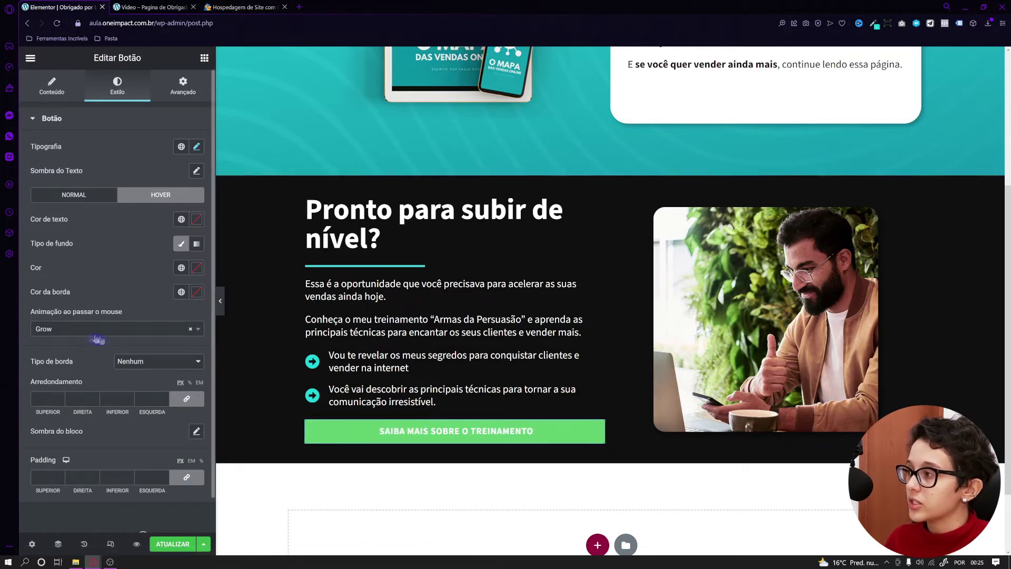
Set the button's normal background colour to the turquoise sampled from the divider below the heading.
left_click(78, 197)
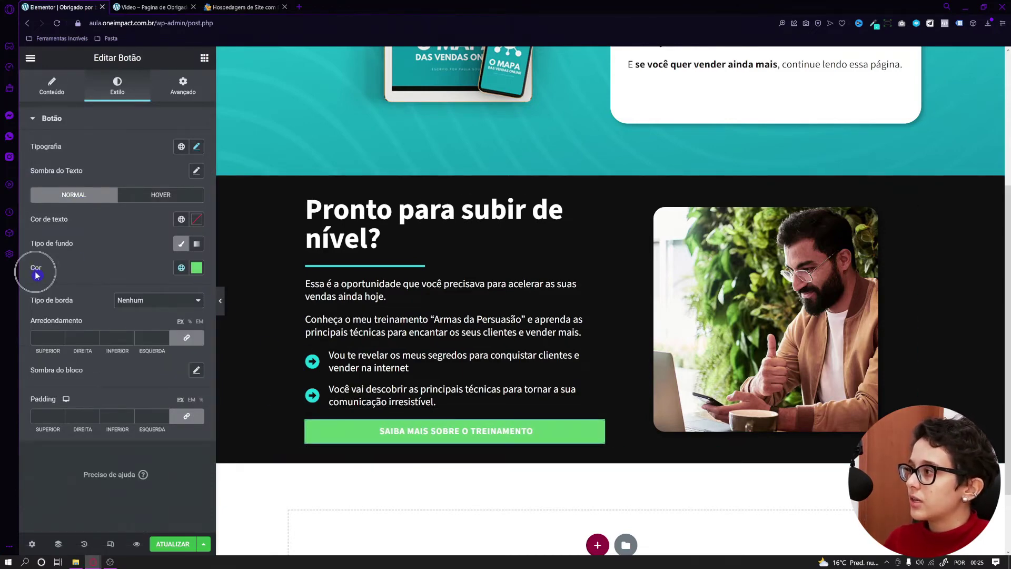
left_click(197, 268)
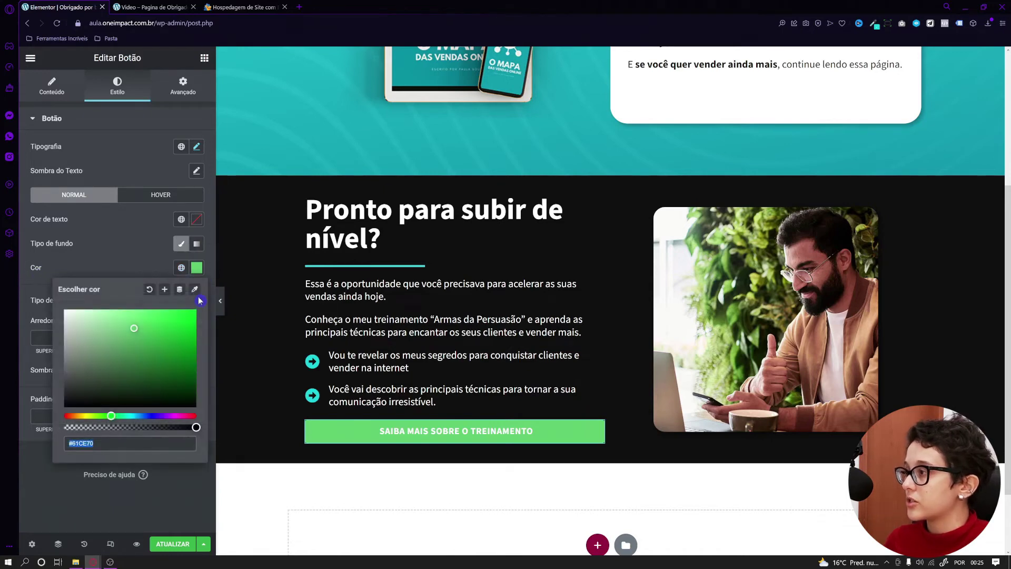
scroll(352, 350, "up", 2)
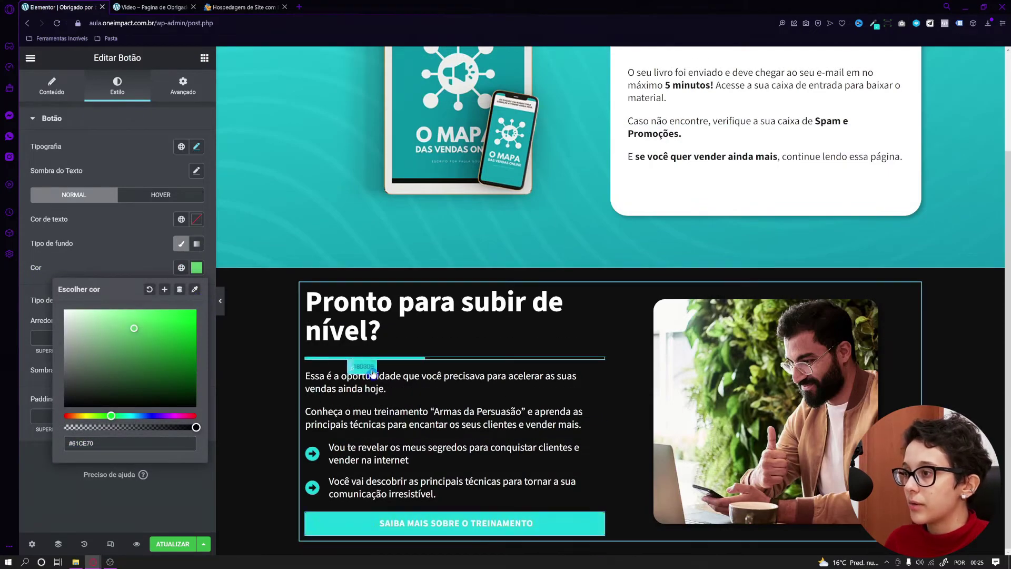
left_click(372, 374)
scroll(373, 373, "down", 2)
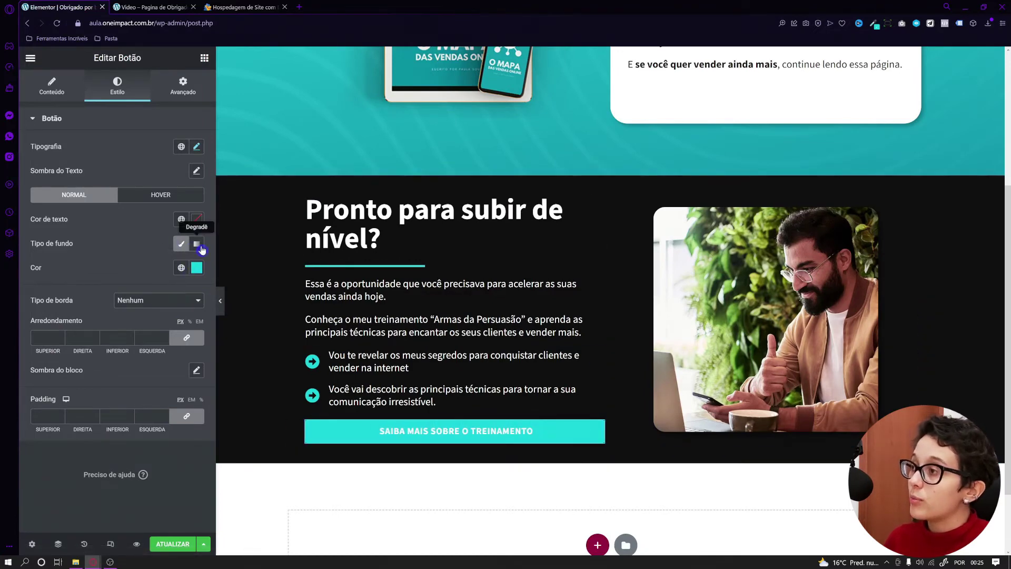
Turn the button's background into a gradient with the secondary colour #0090A5 sampled from the teal section above.
left_click(200, 245)
left_click(196, 329)
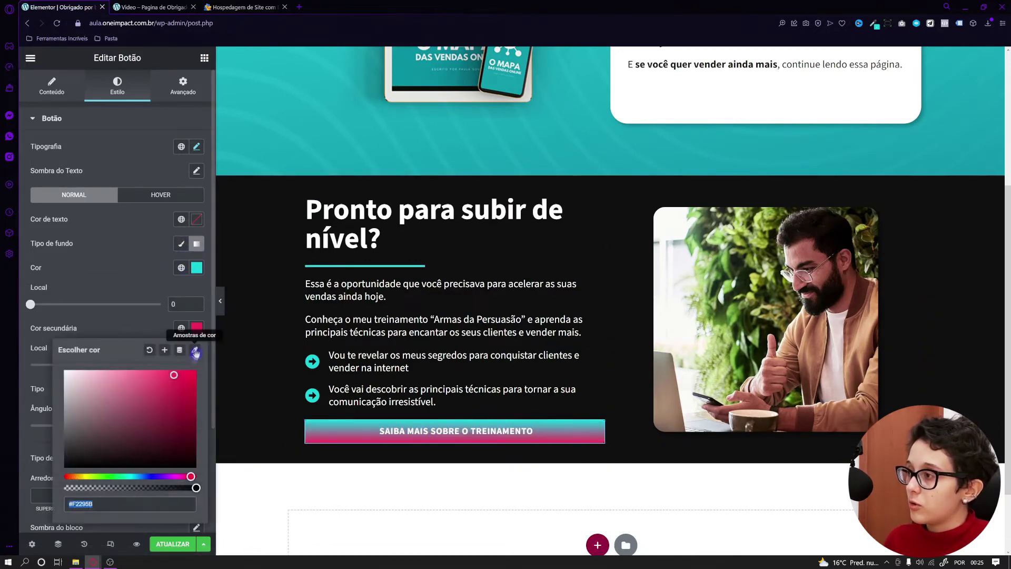
left_click(195, 350)
scroll(347, 363, "up", 2)
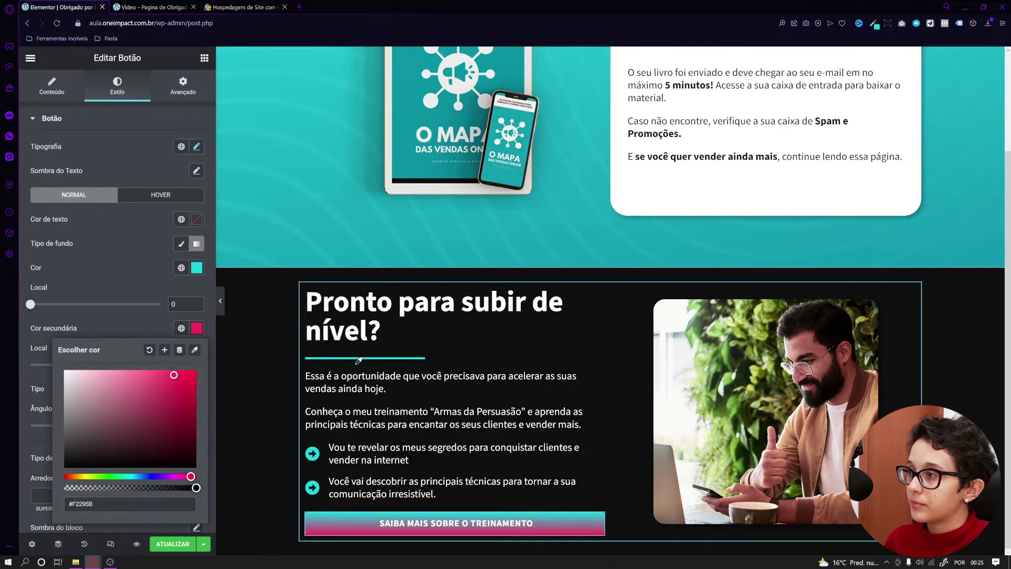
left_click(373, 371)
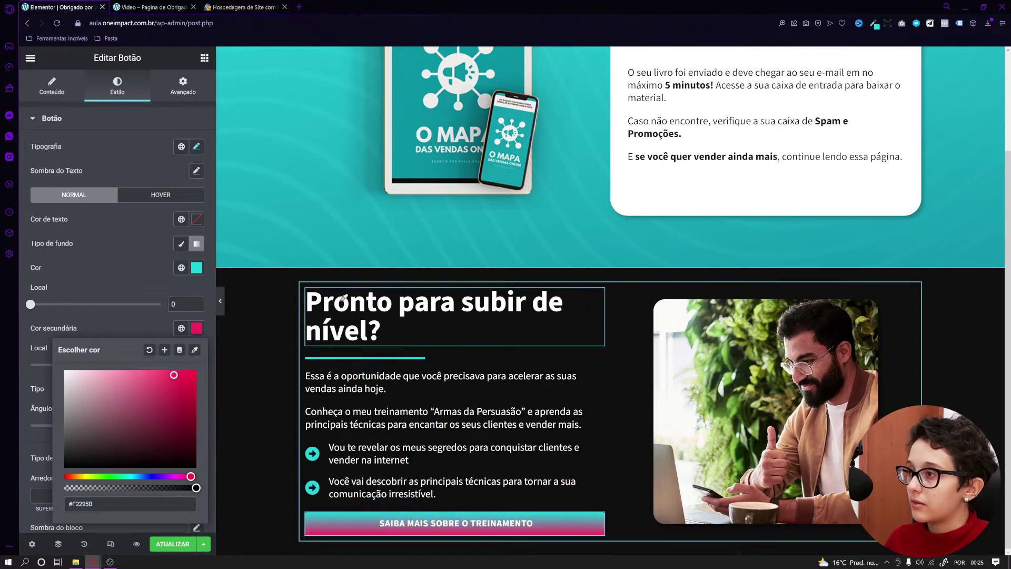
left_click(287, 225)
scroll(369, 316, "down", 2)
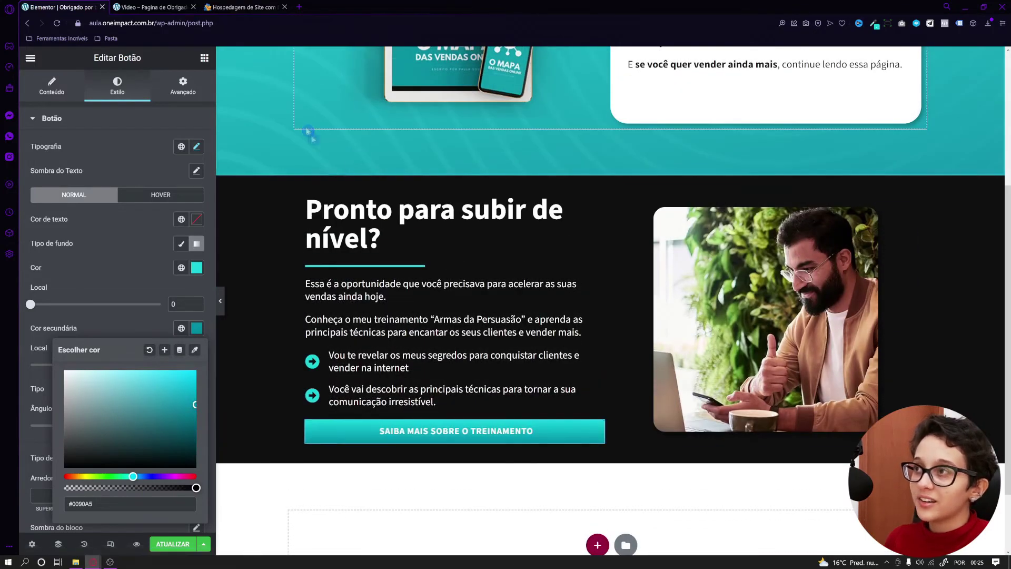
left_click(153, 291)
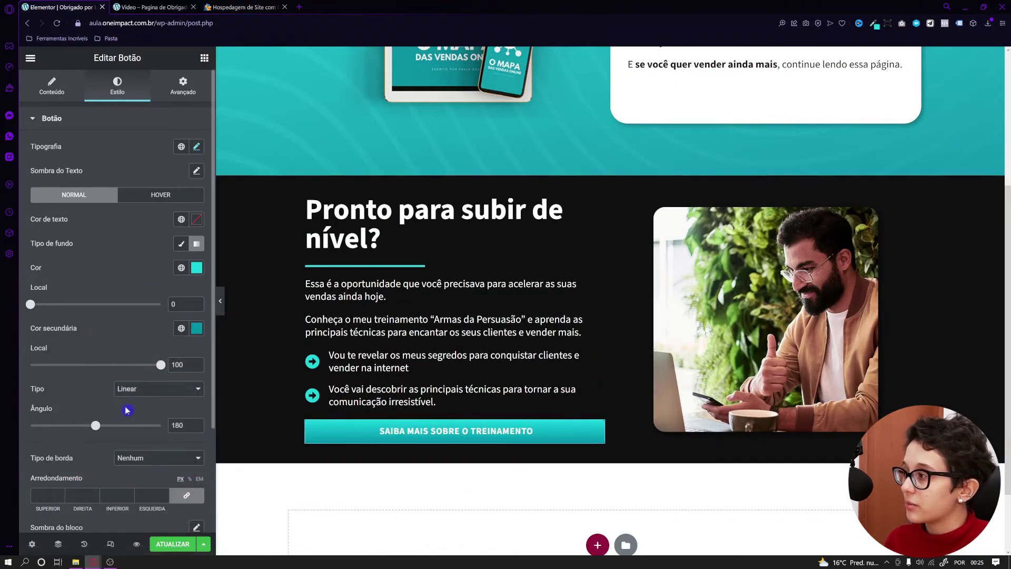
Set the button's gradient angle to 210 and round all its corners to 5 px.
mouse_move(96, 427)
left_mouse_down()
mouse_move(84, 428)
mouse_move(104, 432)
left_mouse_up()
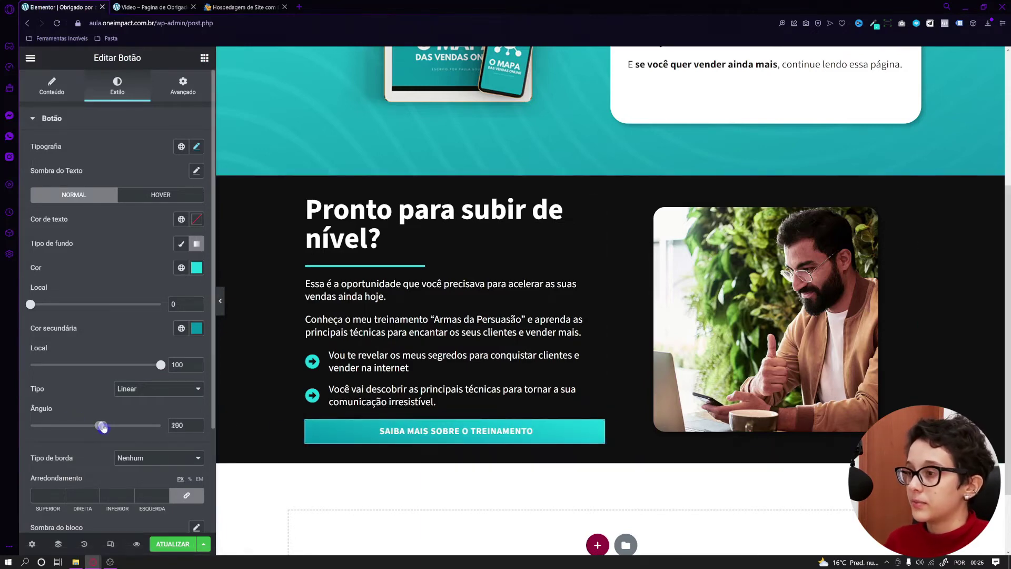
scroll(161, 446, "down", 3)
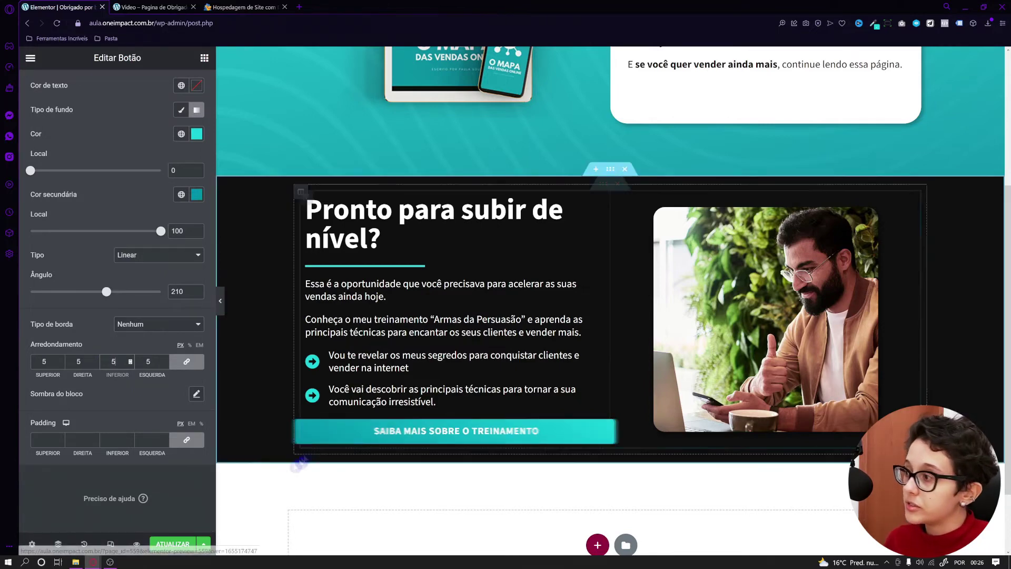
left_click(196, 394)
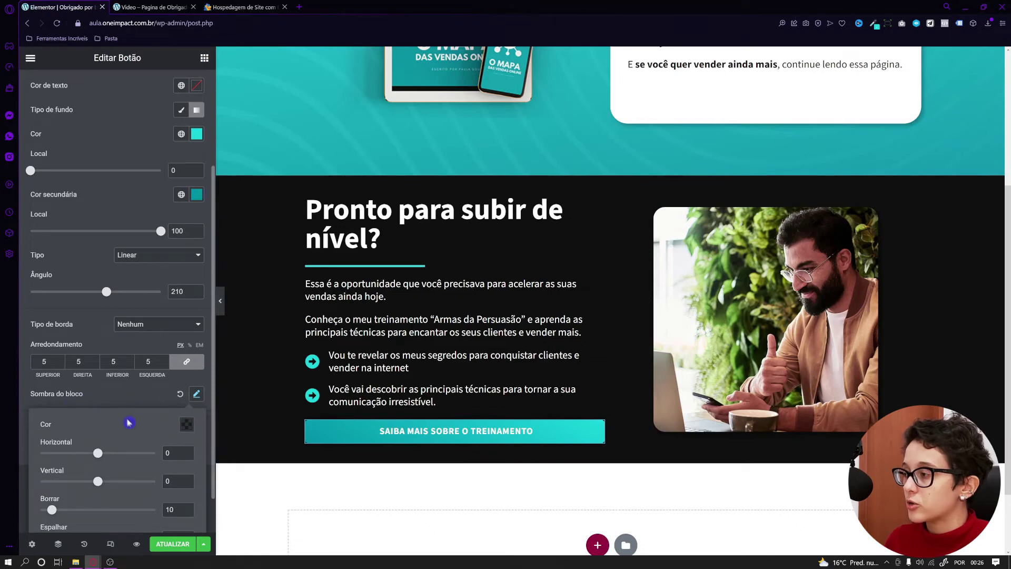
left_click(180, 398)
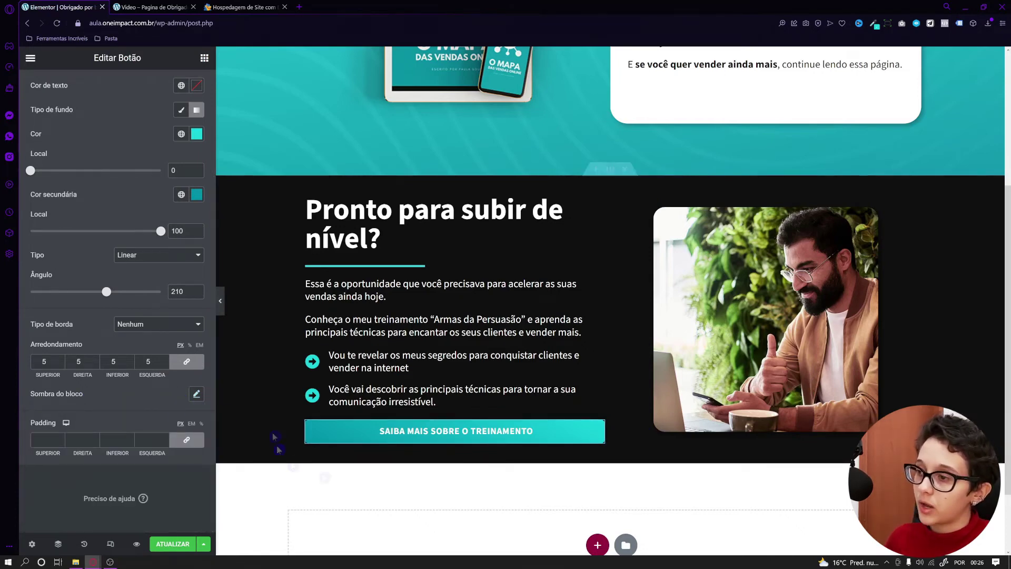
scroll(334, 445, "up", 1)
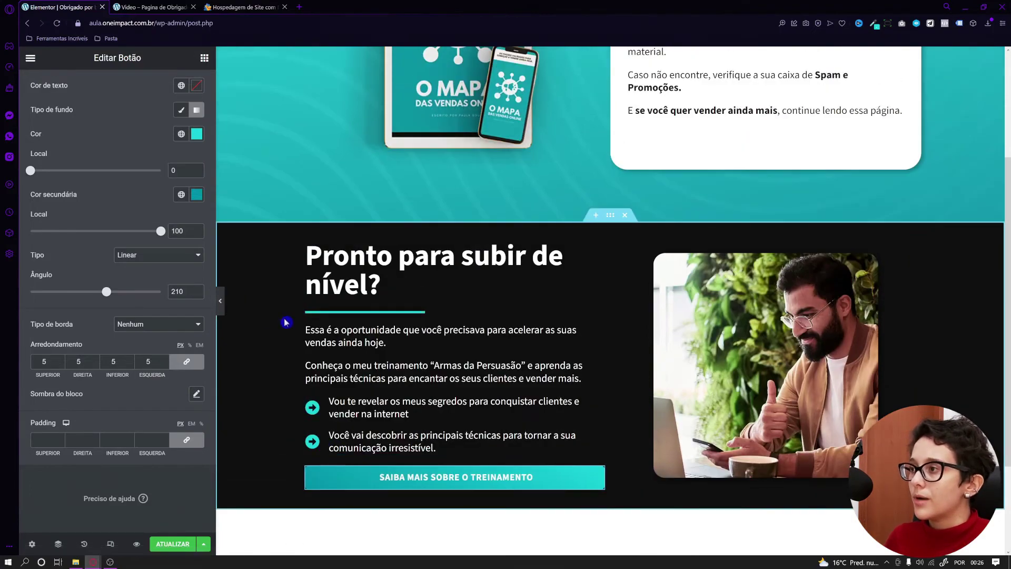
left_click(221, 303)
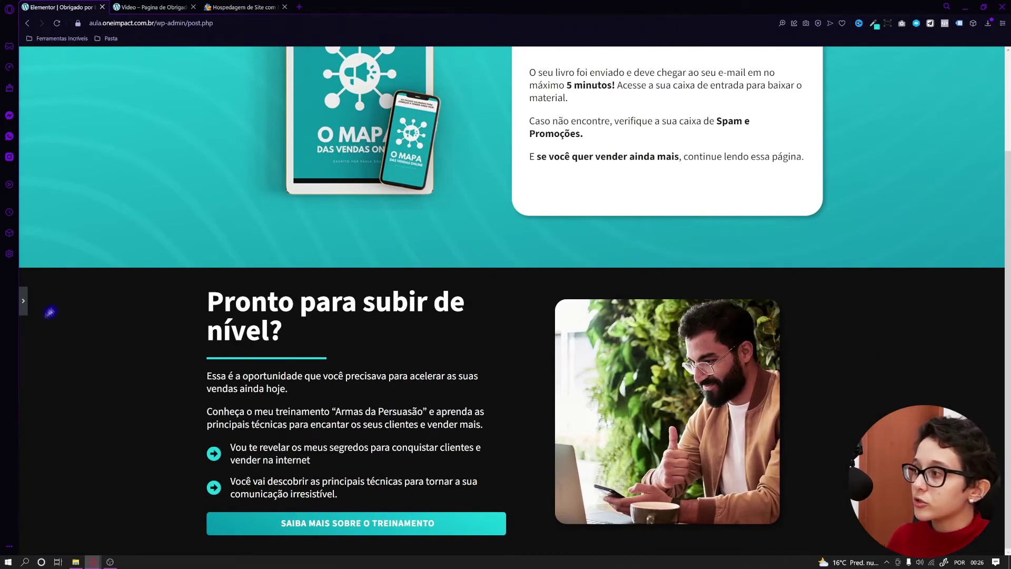
left_click(26, 310)
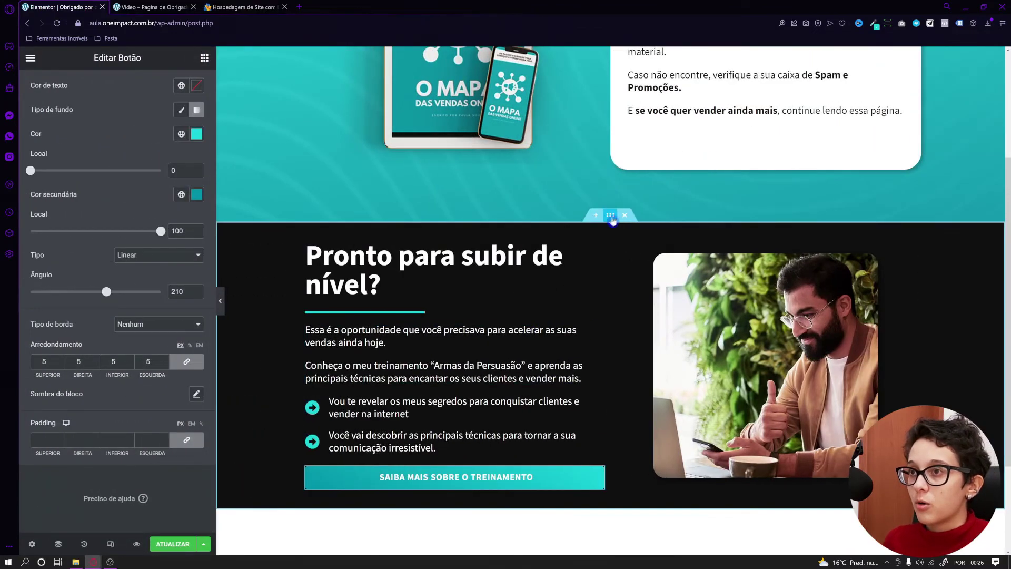
Set the dark section's top and bottom padding to 20 px and update the page.
left_click(611, 216)
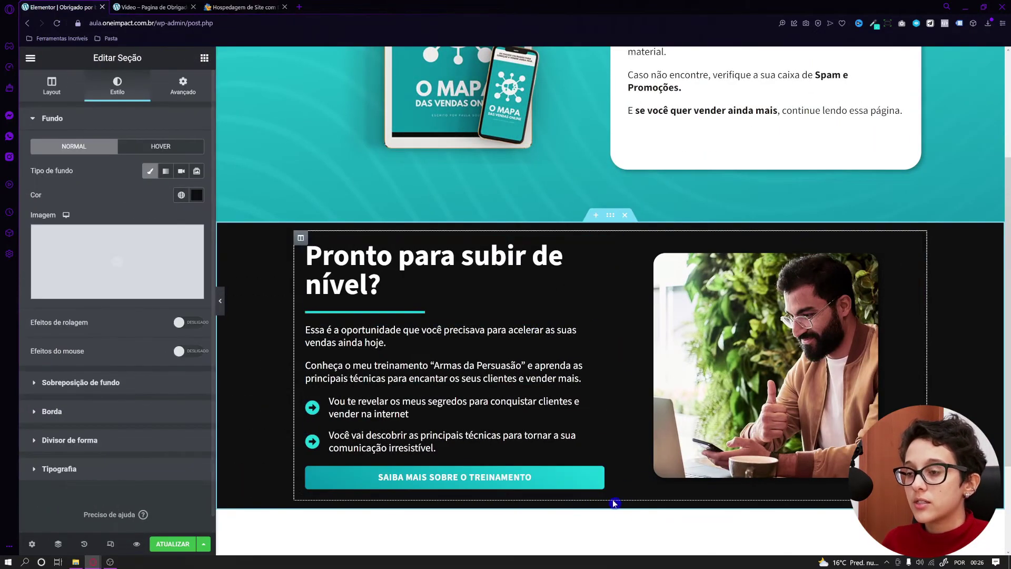
left_click(220, 301)
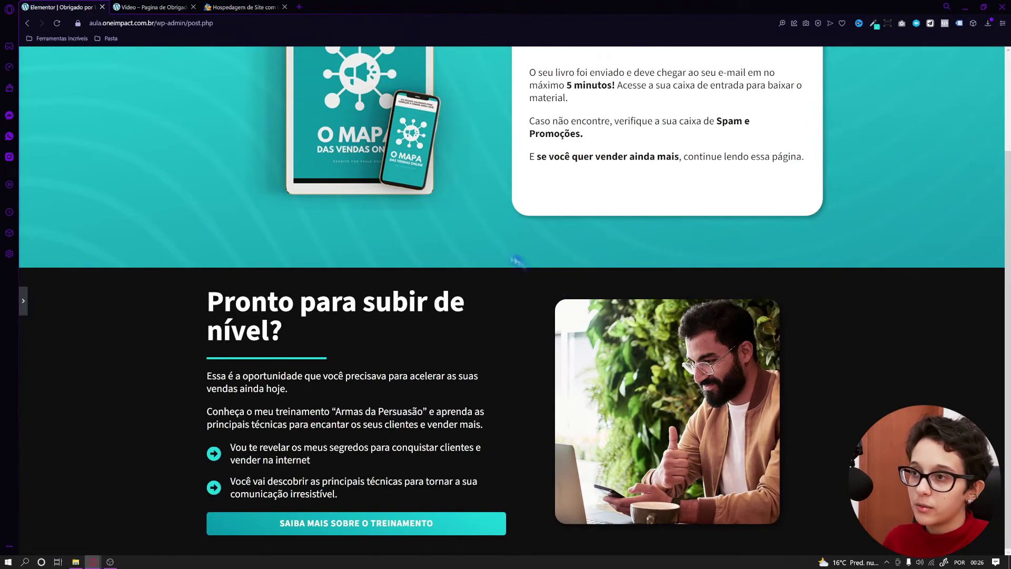
left_click(24, 301)
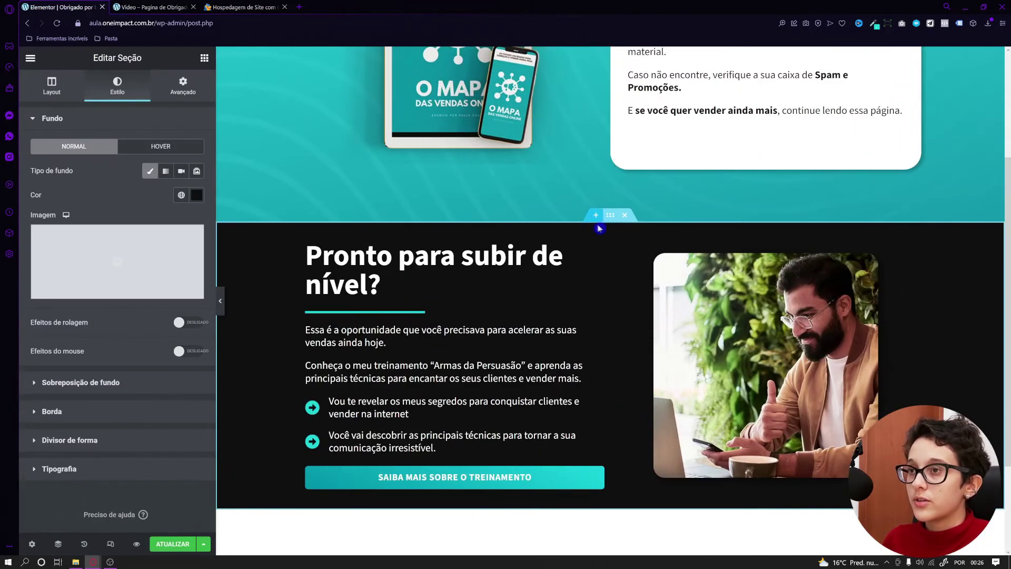
left_click(179, 84)
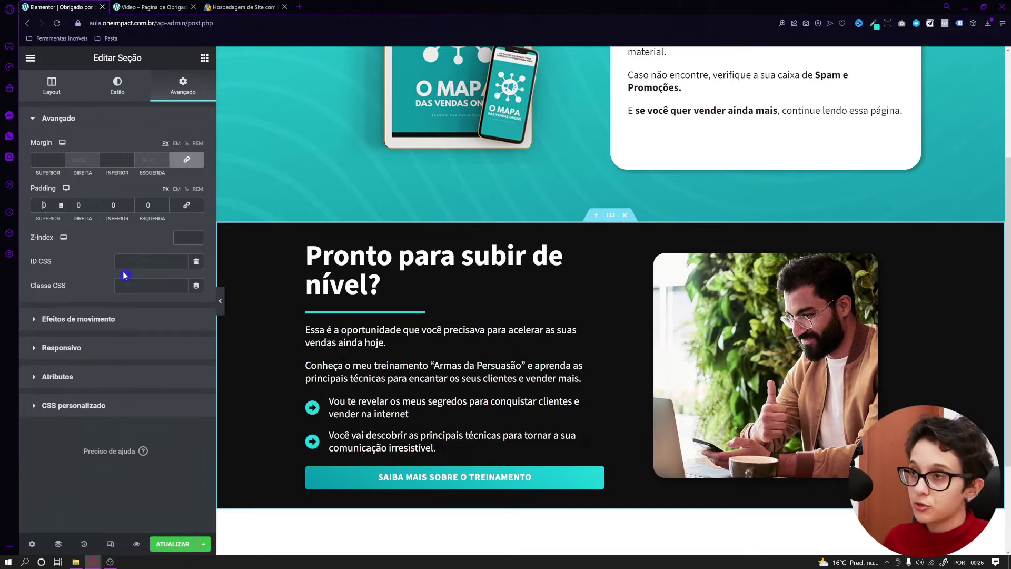
type("3")
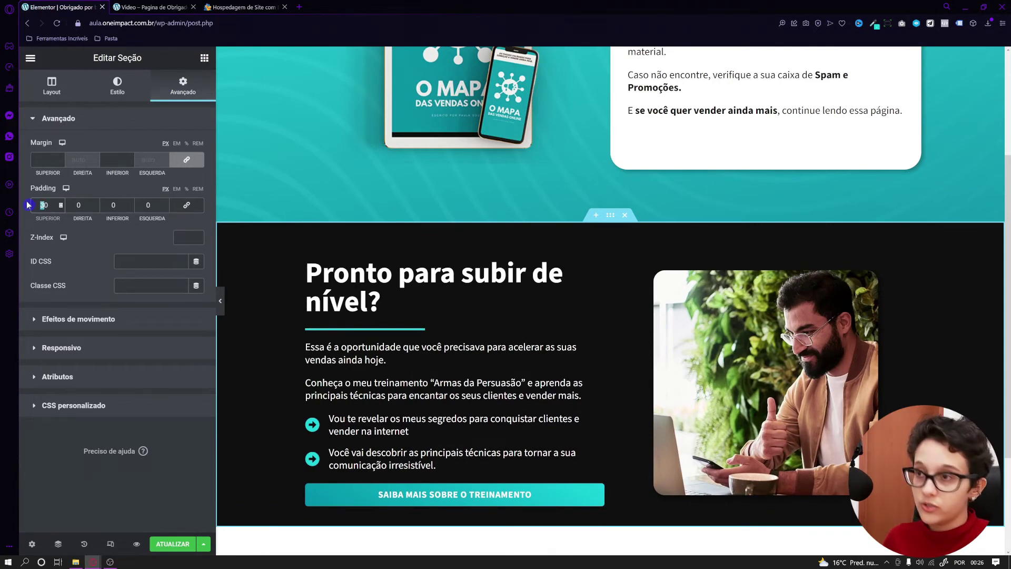
type("2")
left_click(106, 203)
type("2")
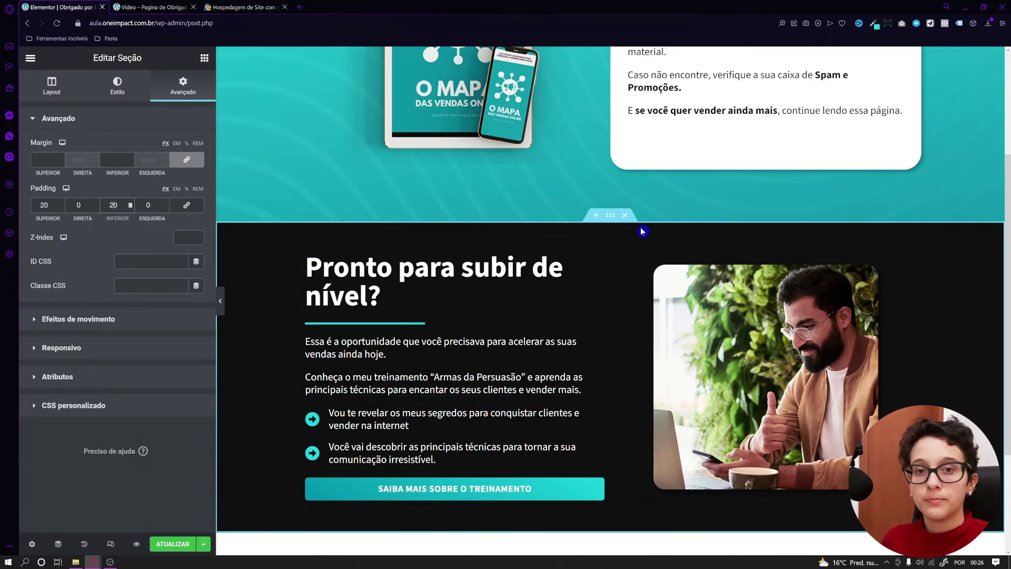
scroll(487, 376, "down", 2)
scroll(274, 491, "up", 1)
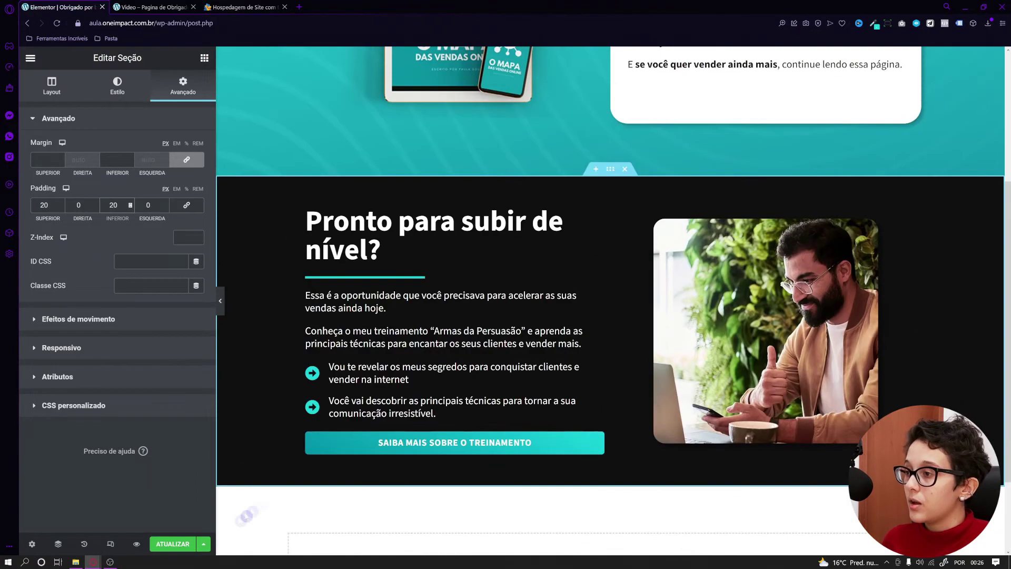
left_click(178, 547)
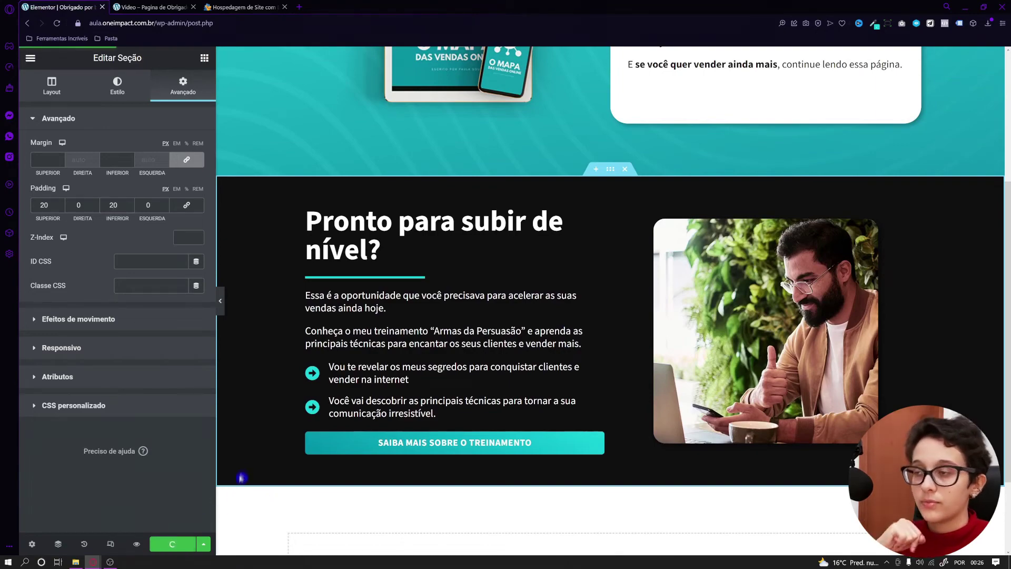
Add a single-column section below the dark one, with a content width of 1100 and a minimum height of 150 px.
scroll(379, 466, "down", 1)
left_click(597, 508)
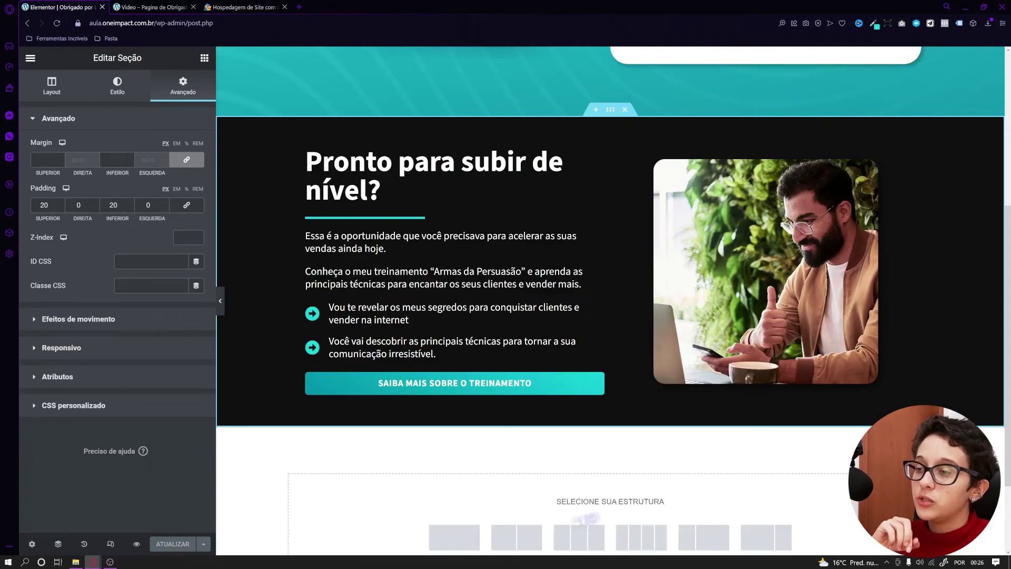
left_click(451, 537)
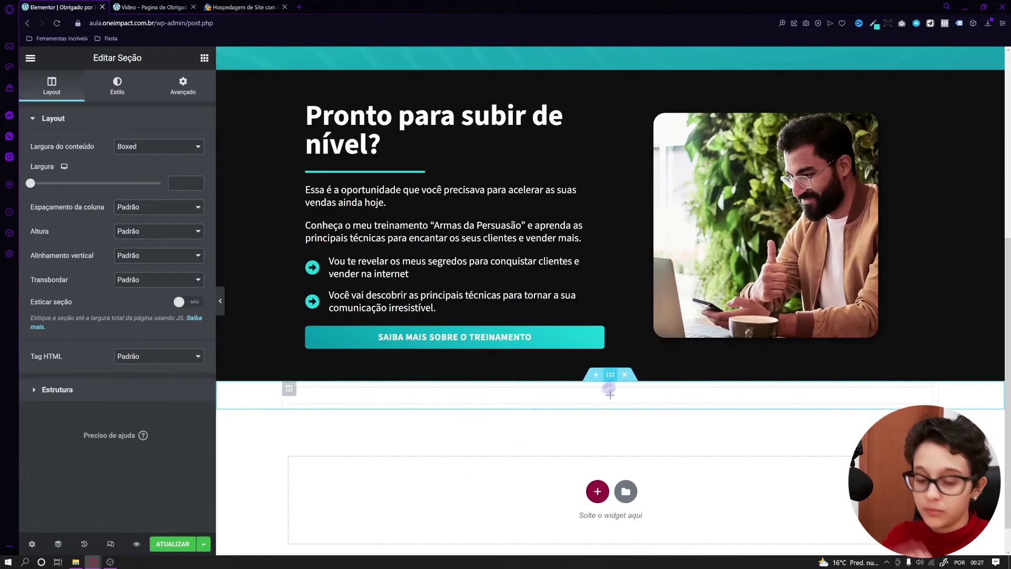
type("00")
left_click(176, 230)
left_click(137, 261)
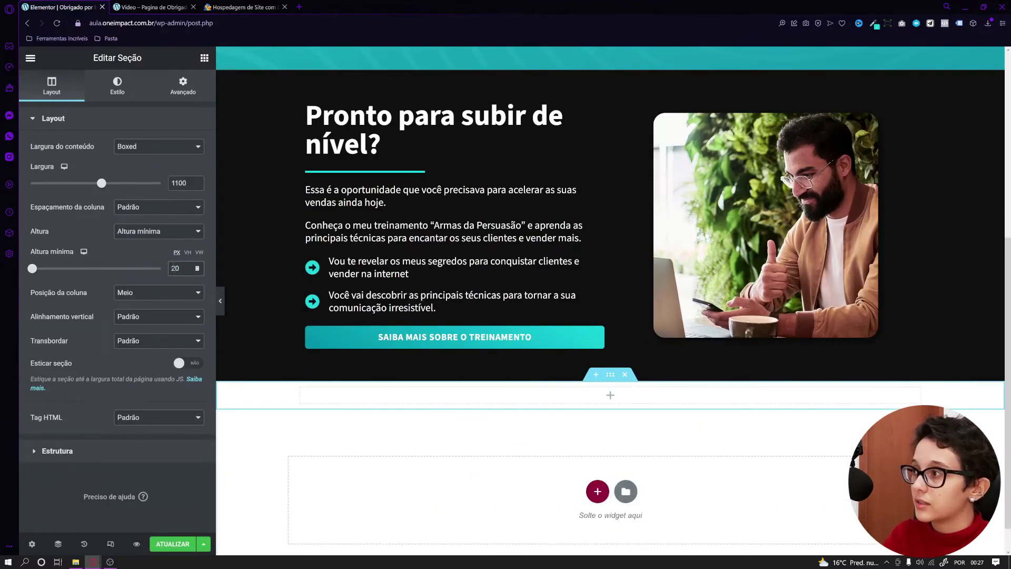
double_click(174, 268)
type("150")
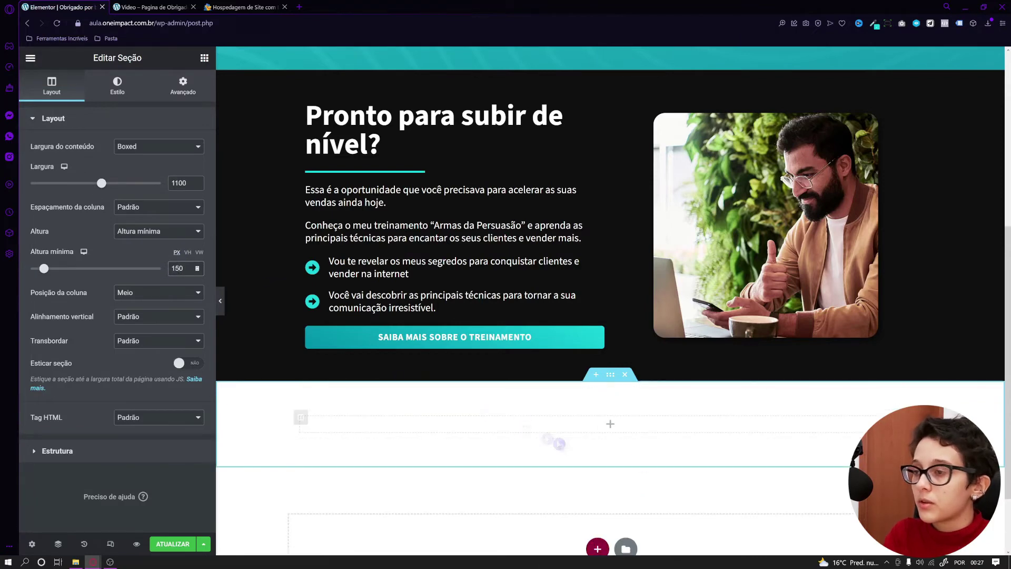
Give the new section a classic solid background in black, #000000.
left_click(117, 84)
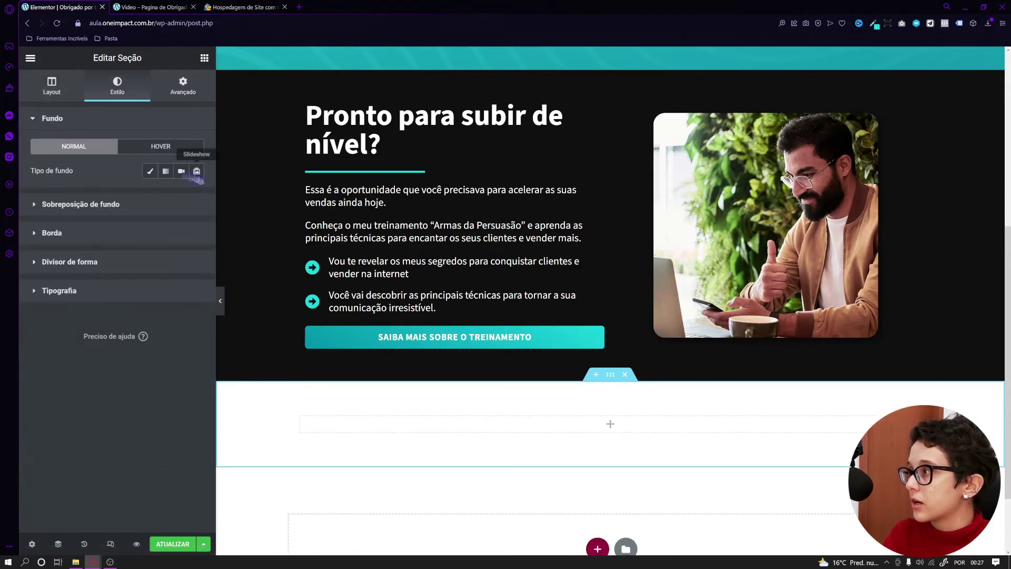
left_click(150, 171)
left_click(196, 195)
left_click_drag(84, 310, 51, 333)
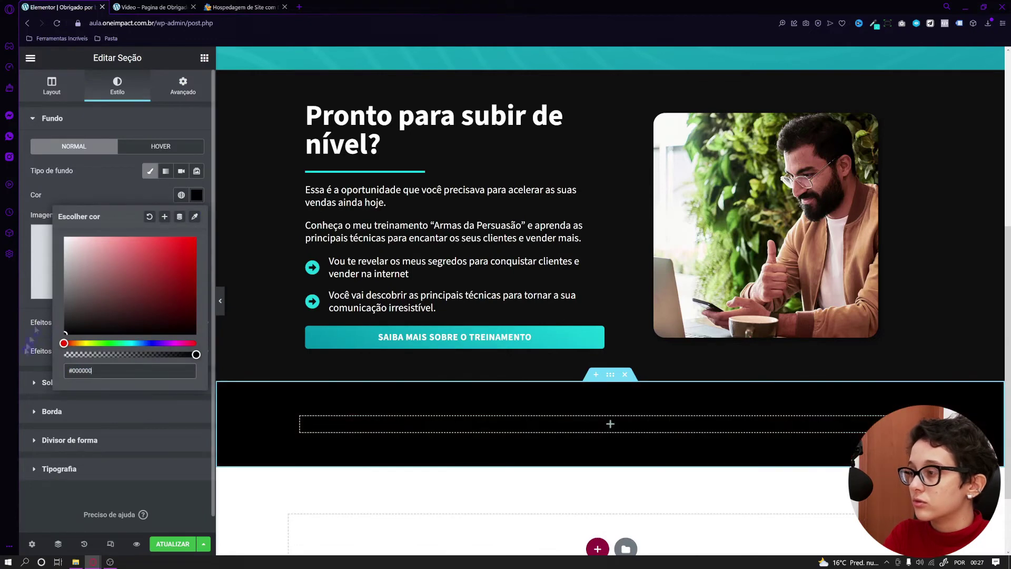
left_click(90, 203)
Insert an inner section into the black section and narrow its first column to 15%.
left_click(204, 58)
left_click_drag(69, 195, 391, 424)
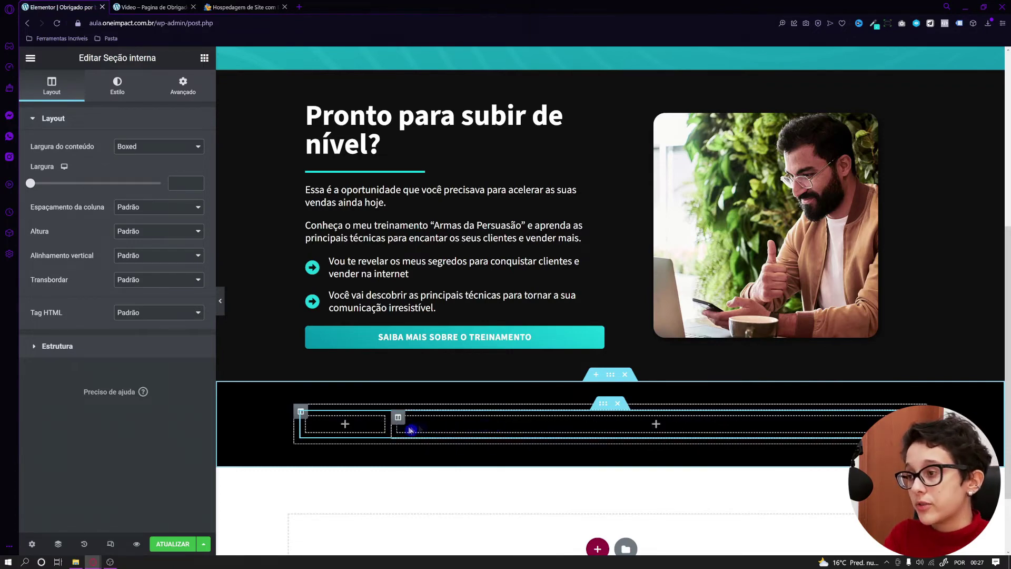
left_click(307, 418)
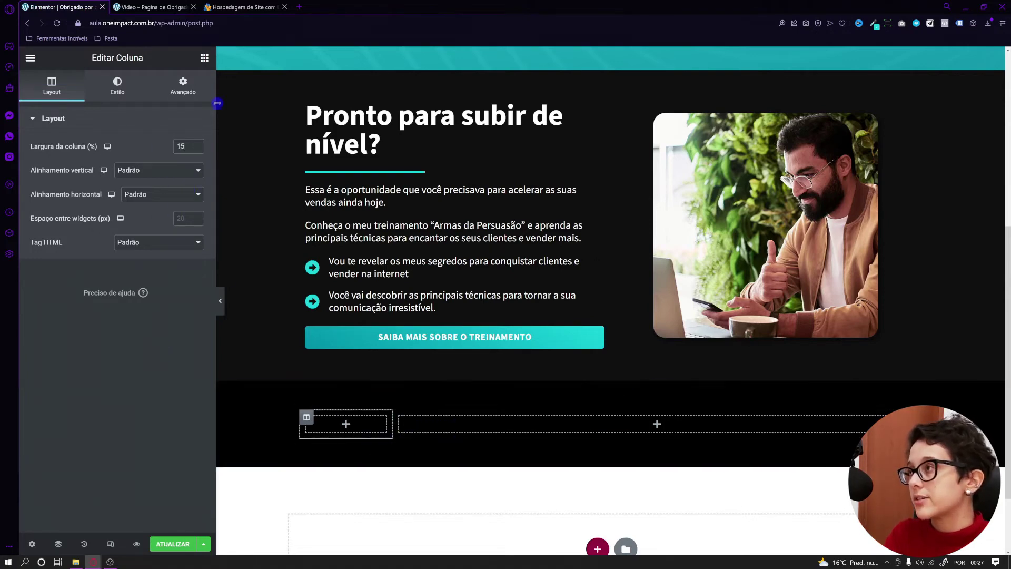
Add an image widget to the narrow column and insert the white "Sua Logo" image from the media library.
left_click(204, 59)
left_click_drag(69, 251, 345, 424)
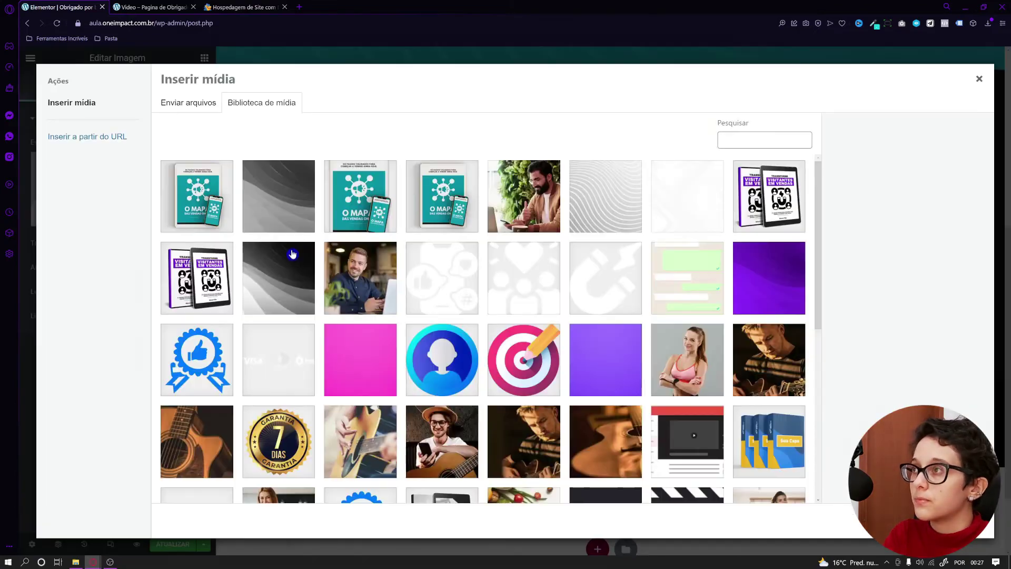
scroll(333, 400, "down", 3)
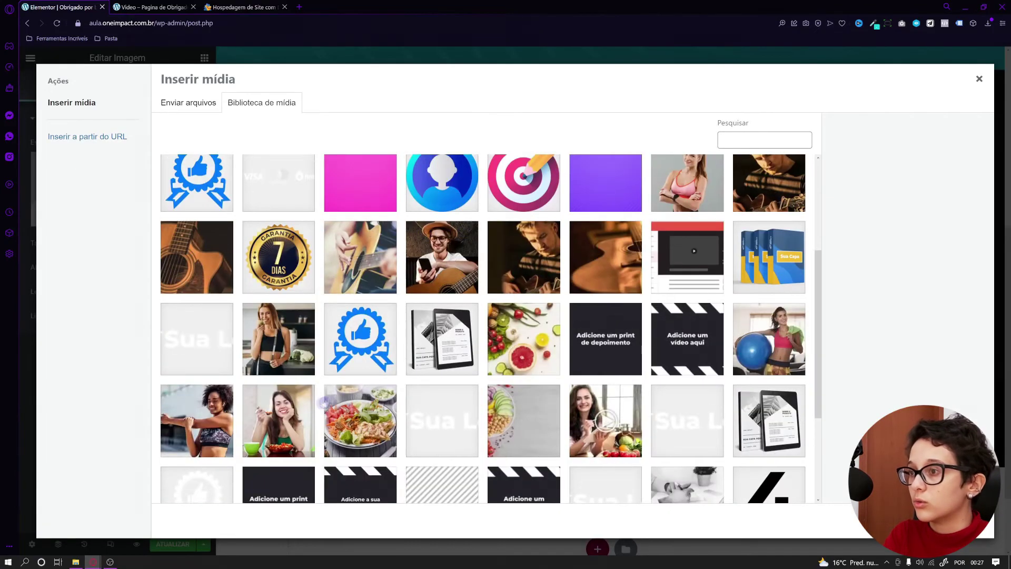
left_click(216, 324)
left_click(958, 520)
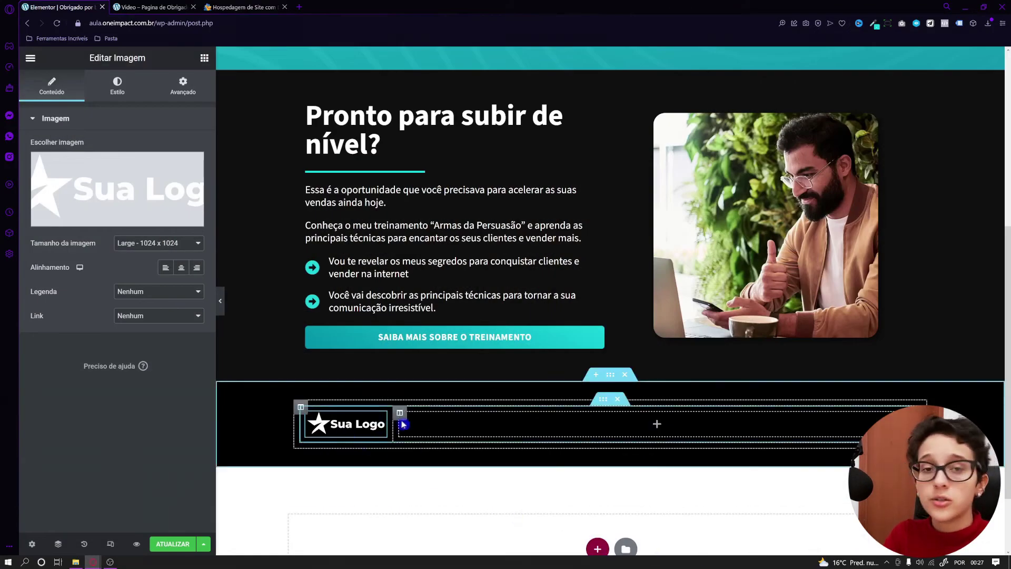
Add a right-aligned button reading "Políticas de Privacidade" to the wide column.
left_click(204, 58)
left_click_drag(165, 301, 823, 424)
type("P")
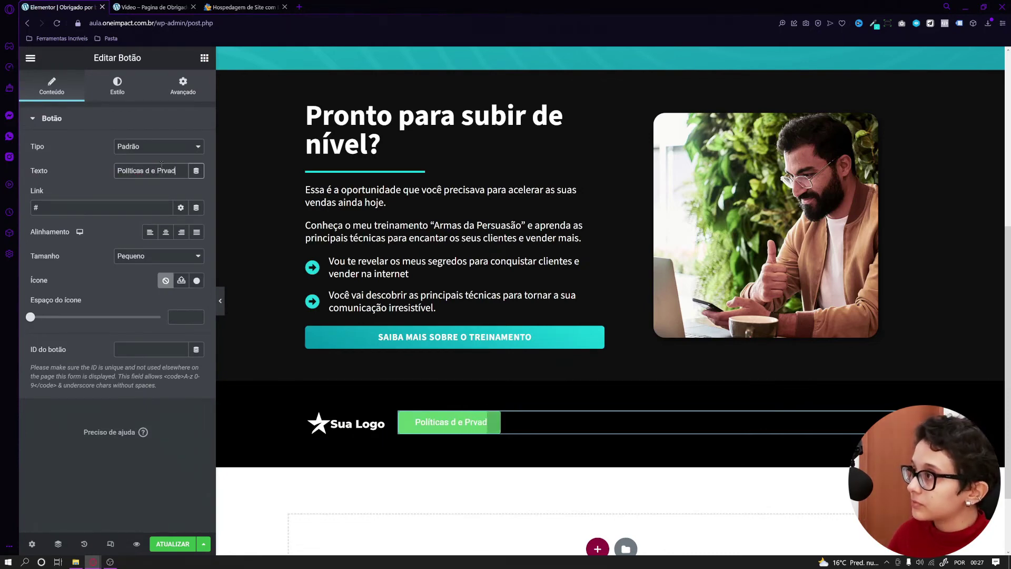
type("olíticas d e Prvacidade")
right_click(168, 170)
left_click(179, 179)
left_click(136, 170)
key("BackSpace")
left_click(181, 231)
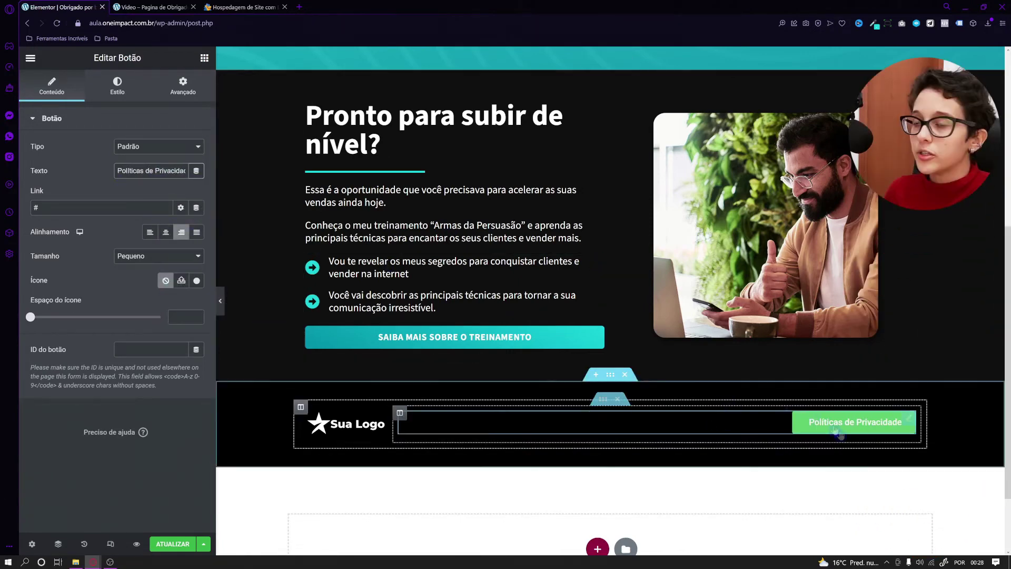
Set the privacy policy button's font size to 14 px.
left_click(117, 84)
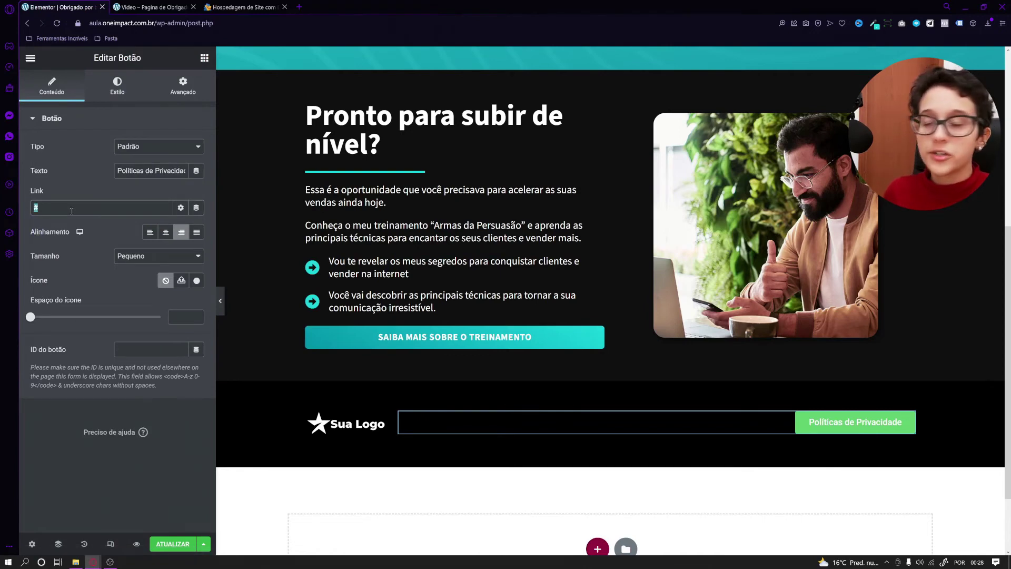
left_click(117, 85)
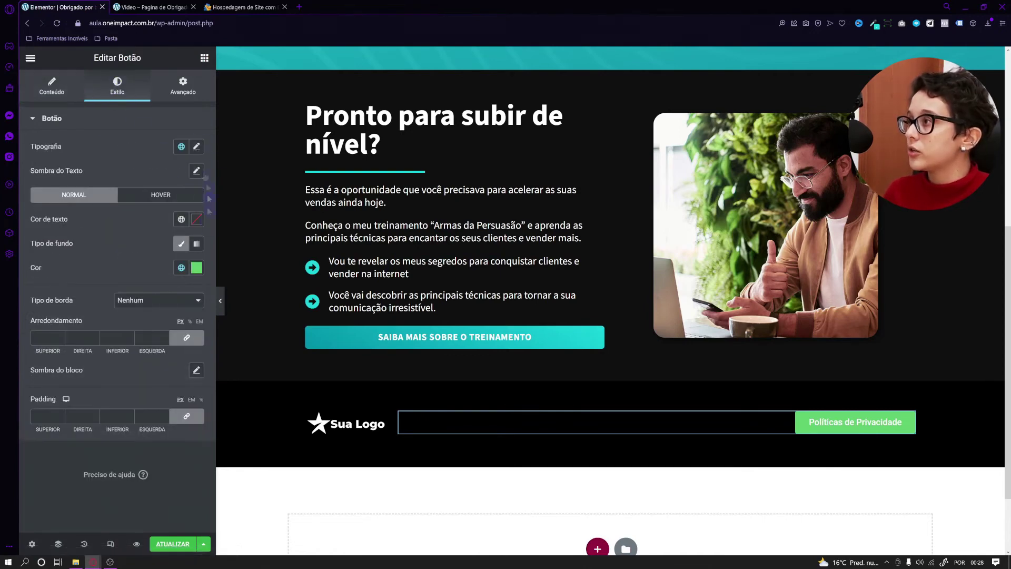
left_click(197, 148)
type("15")
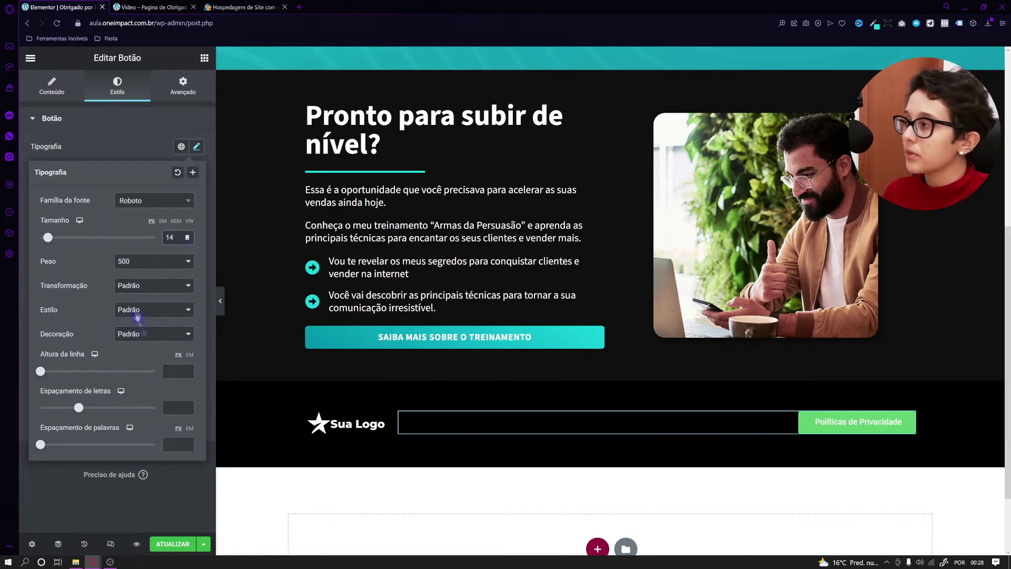
left_click(140, 165)
Make the privacy policy button's background fully transparent and set its padding to 0 on all sides.
left_click(197, 268)
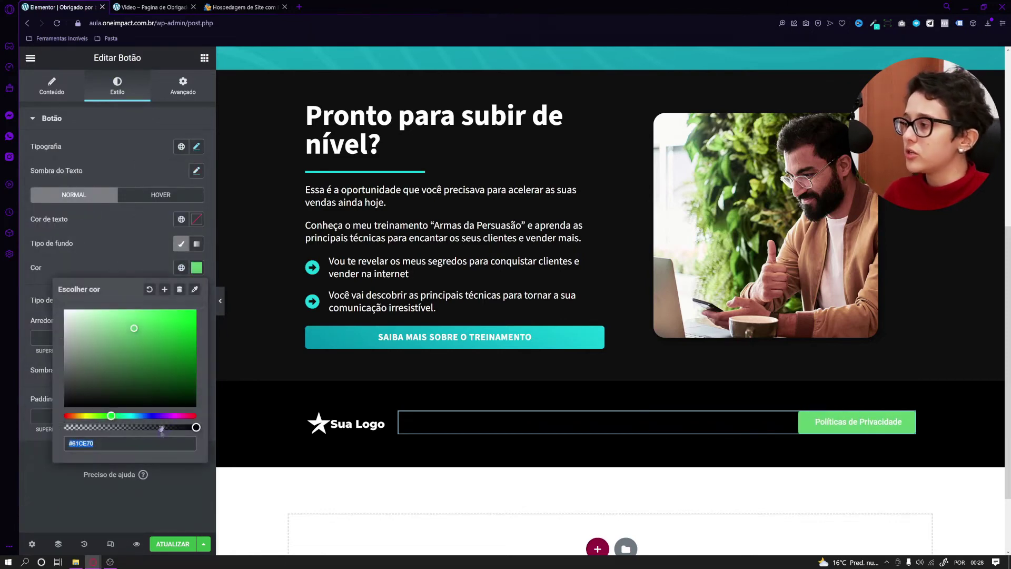
left_click_drag(187, 427, 63, 427)
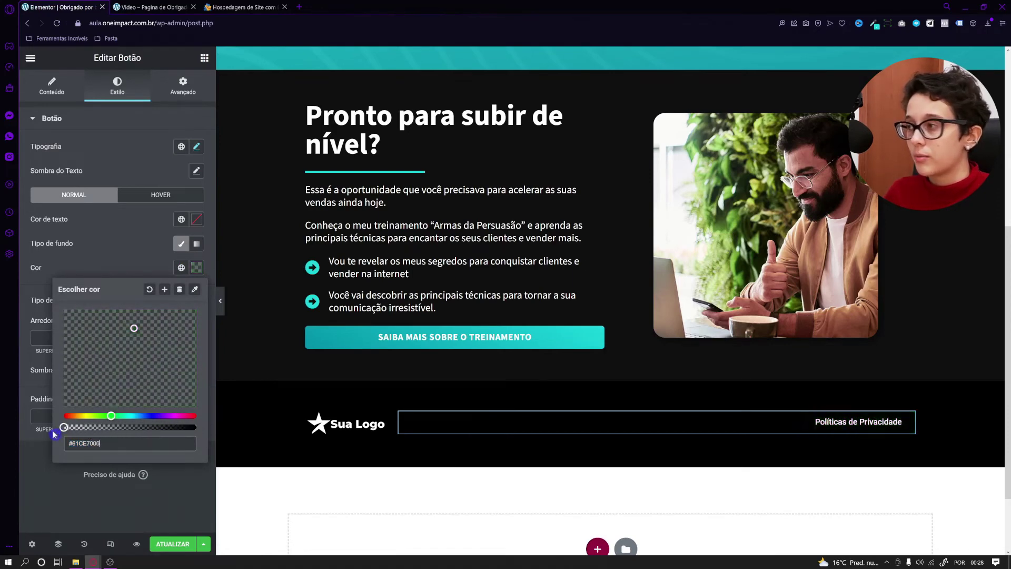
left_click(141, 253)
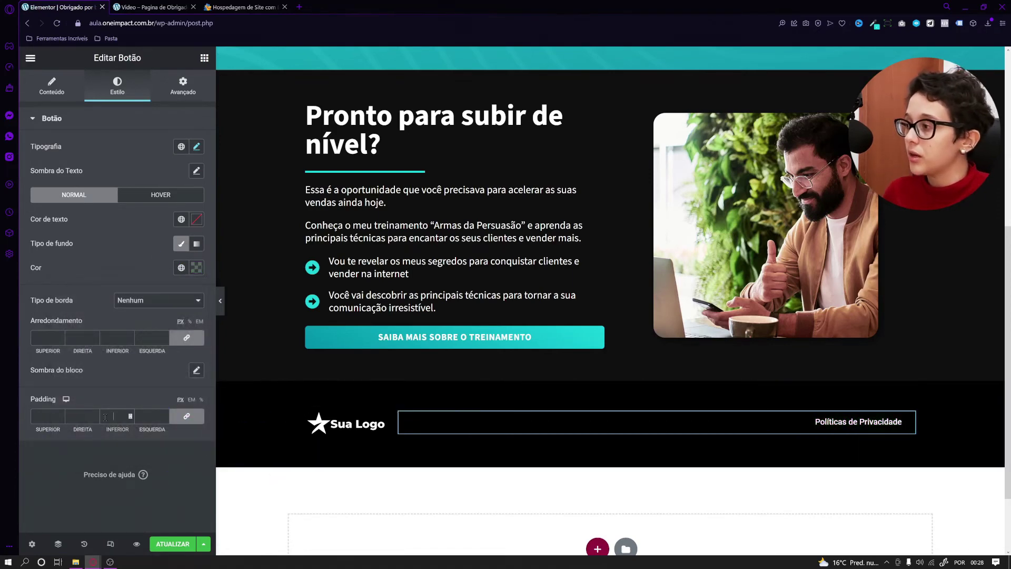
left_click(107, 428)
type("0")
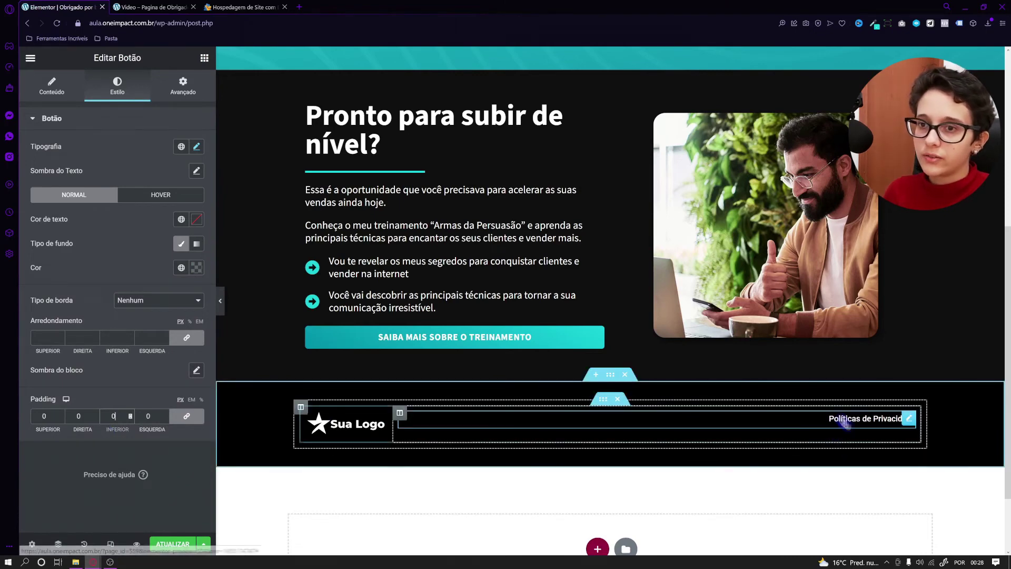
Set the "Políticas de Privacidade" button's hover animation to Grow.
left_click(130, 199)
left_click(79, 329)
left_click(56, 360)
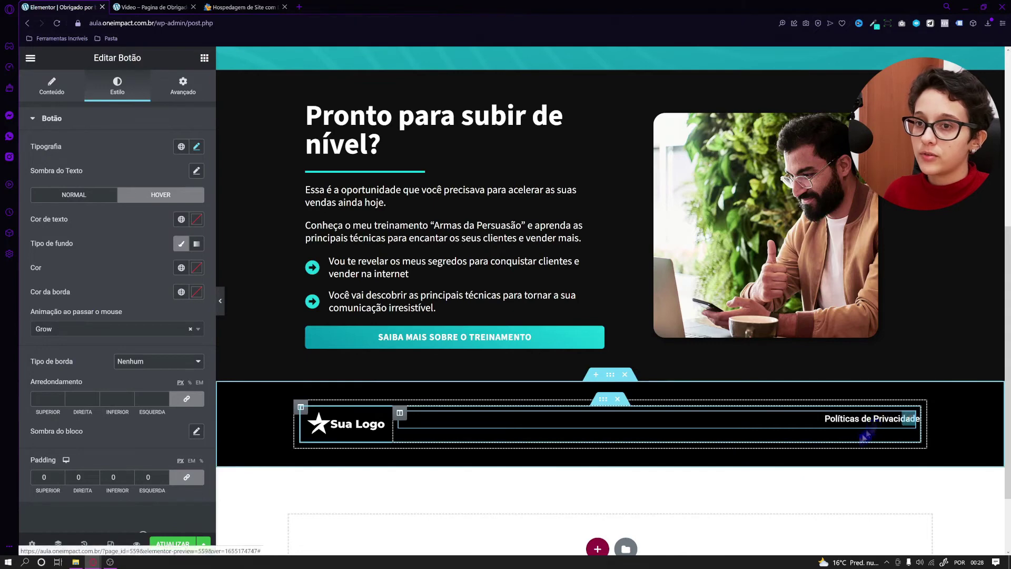
Check the footer links on the reference page, duplicate the "Políticas de Privacidade" button and change the copy's text to "Termos de Uso".
left_click(73, 98)
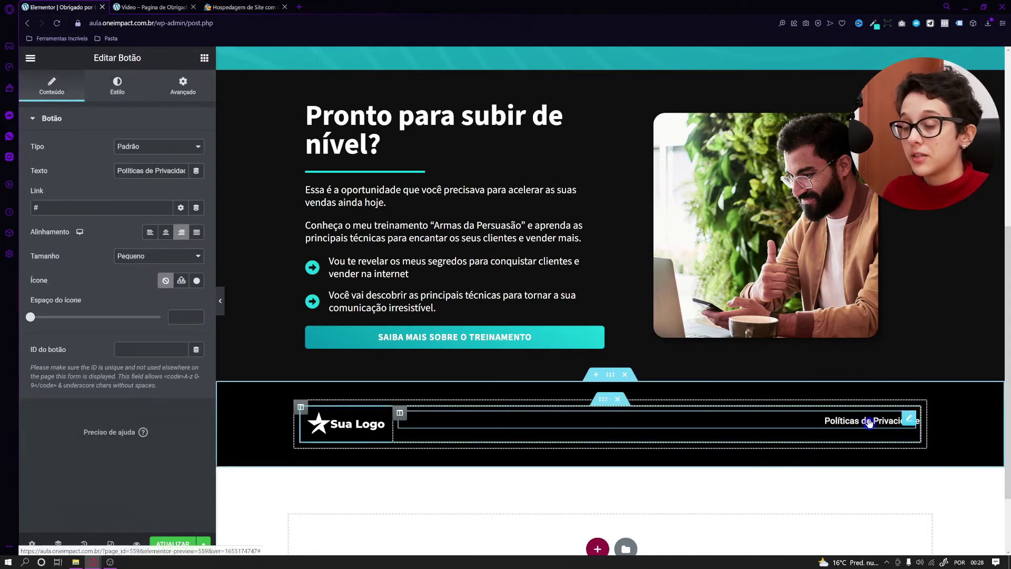
key("ctrl+Tab")
scroll(798, 528, "down", 1)
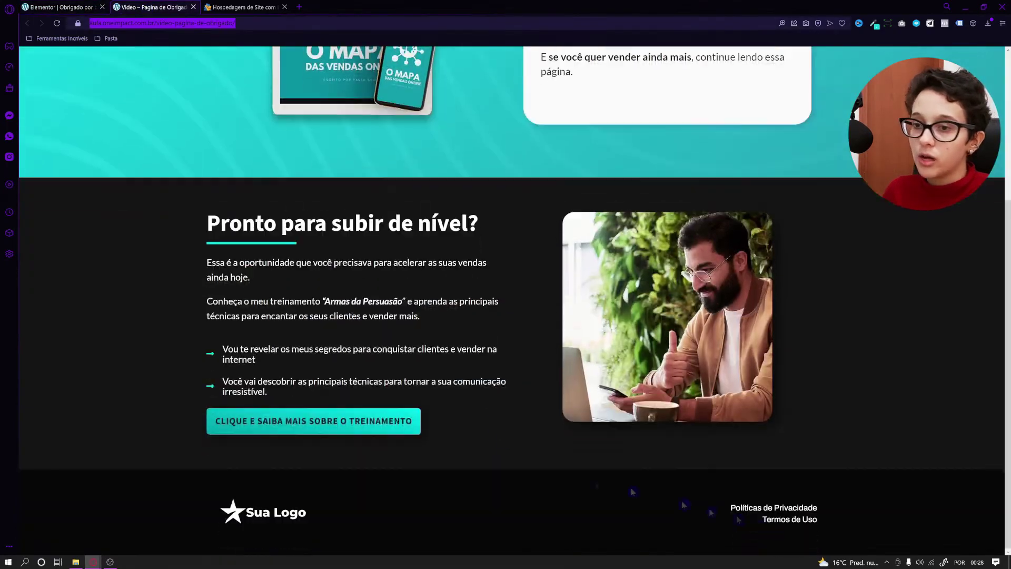
key("ctrl+shift+Tab")
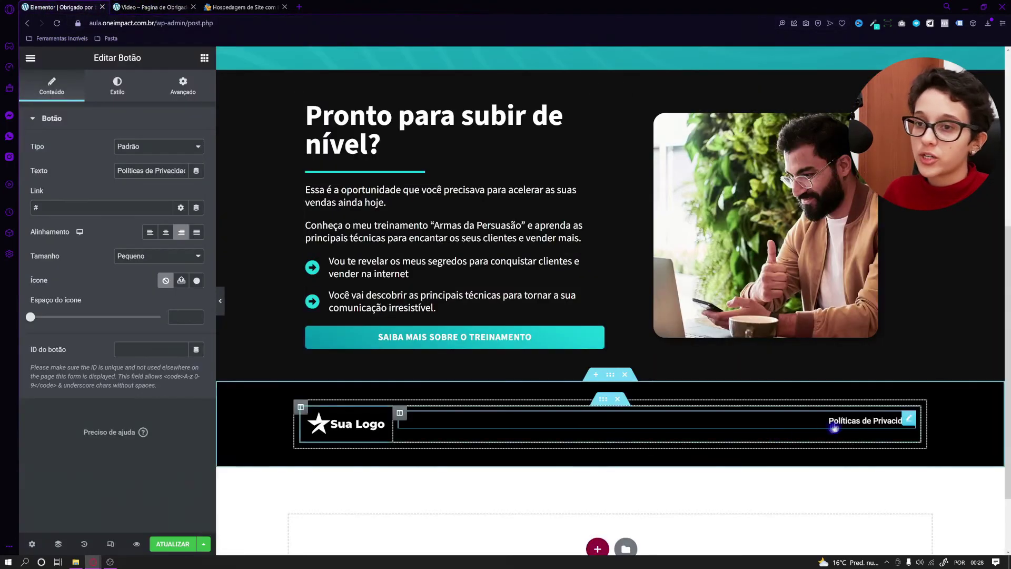
right_click(842, 423)
left_click(849, 403)
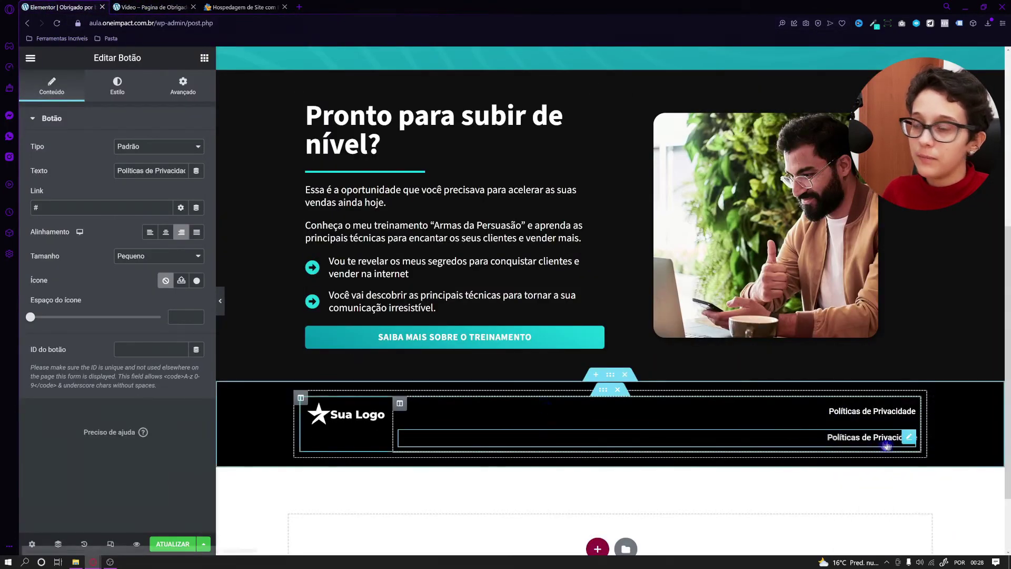
type("Termos de Uso")
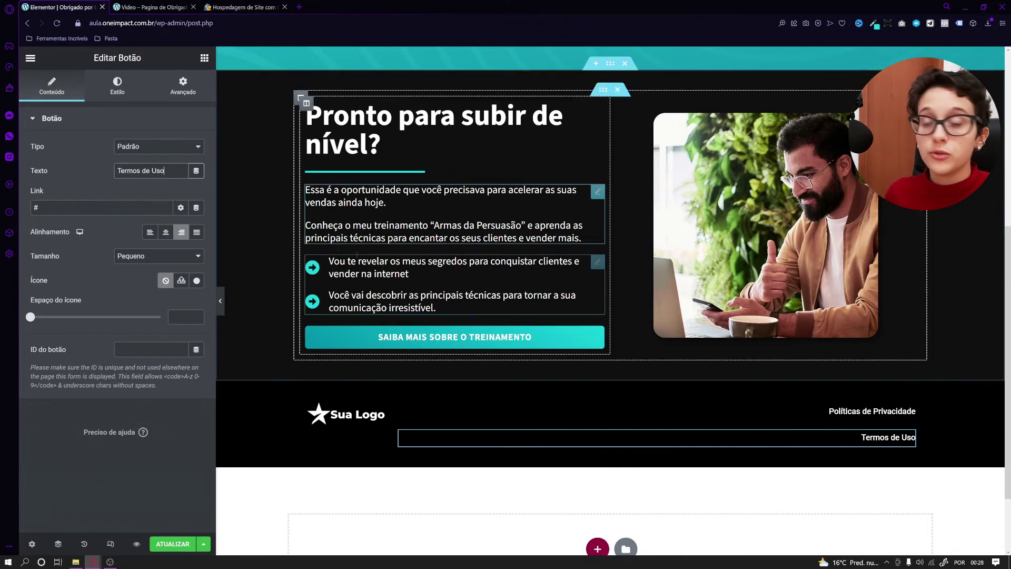
Unlink the "Políticas de Privacidade" button's margins and set its bottom margin to -25 px.
left_click(895, 411)
left_click(183, 86)
left_click(196, 161)
left_click(130, 163)
scroll(130, 163, "down", 11)
scroll(131, 162, "down", 14)
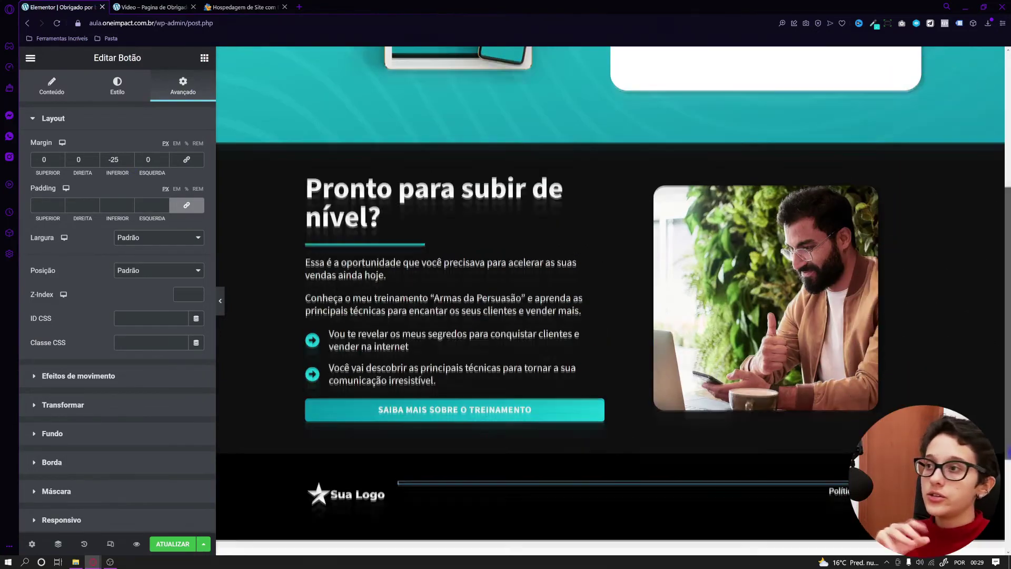
Save the page update and switch the responsive preview to the mobile layout.
scroll(611, 300, "up", 5)
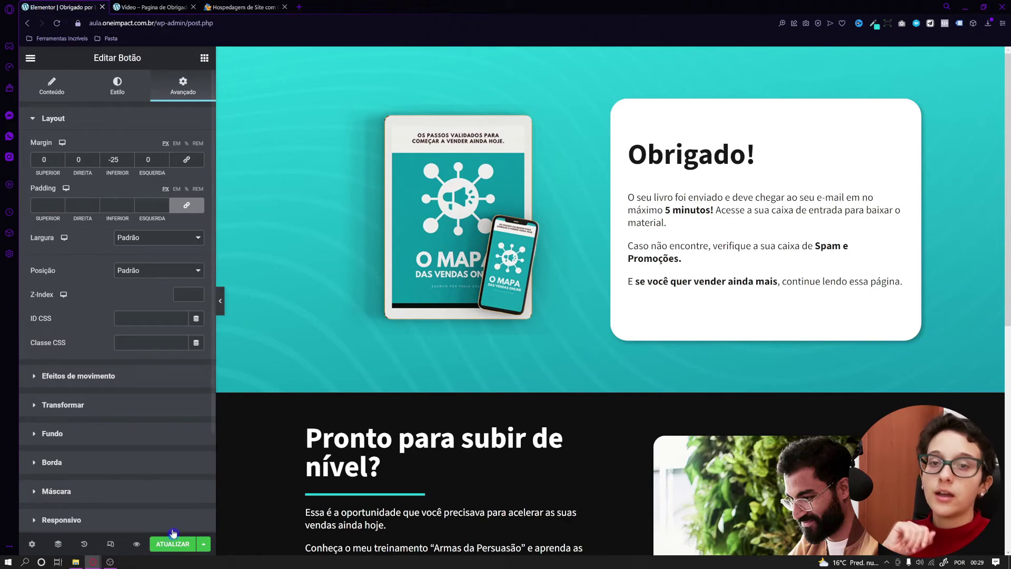
left_click(169, 547)
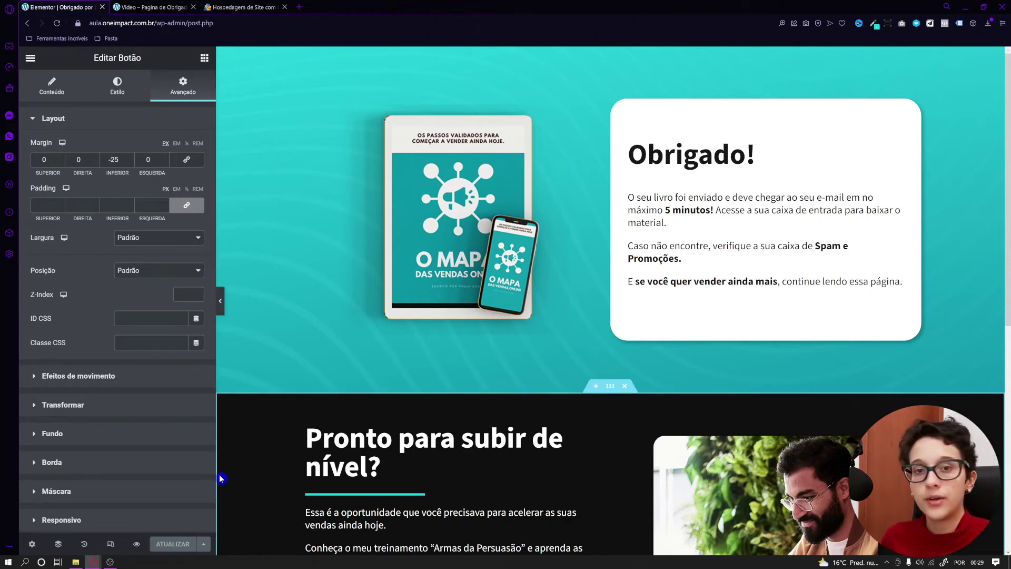
left_click(111, 544)
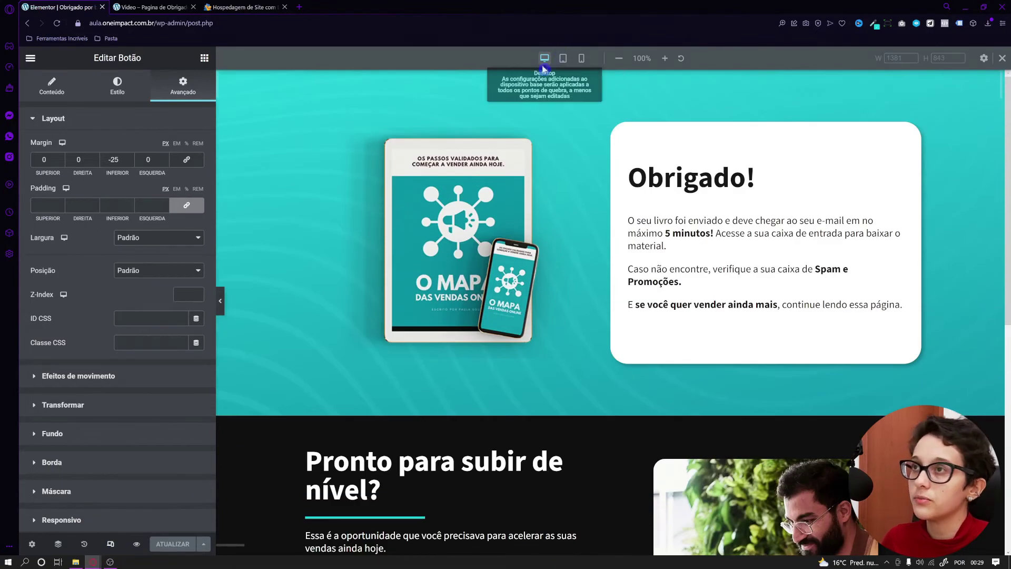
left_click(582, 59)
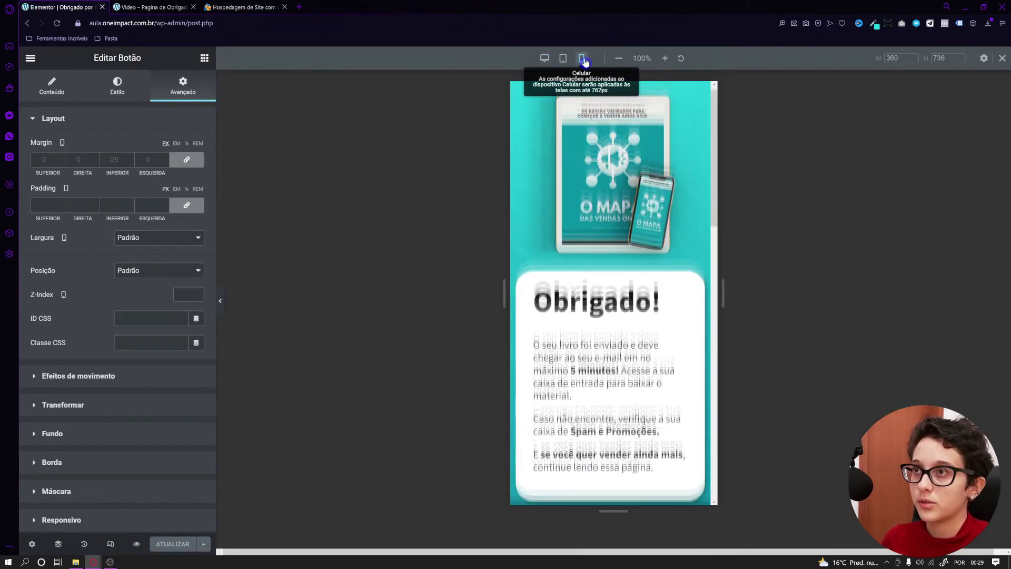
left_click_drag(714, 394, 722, 156)
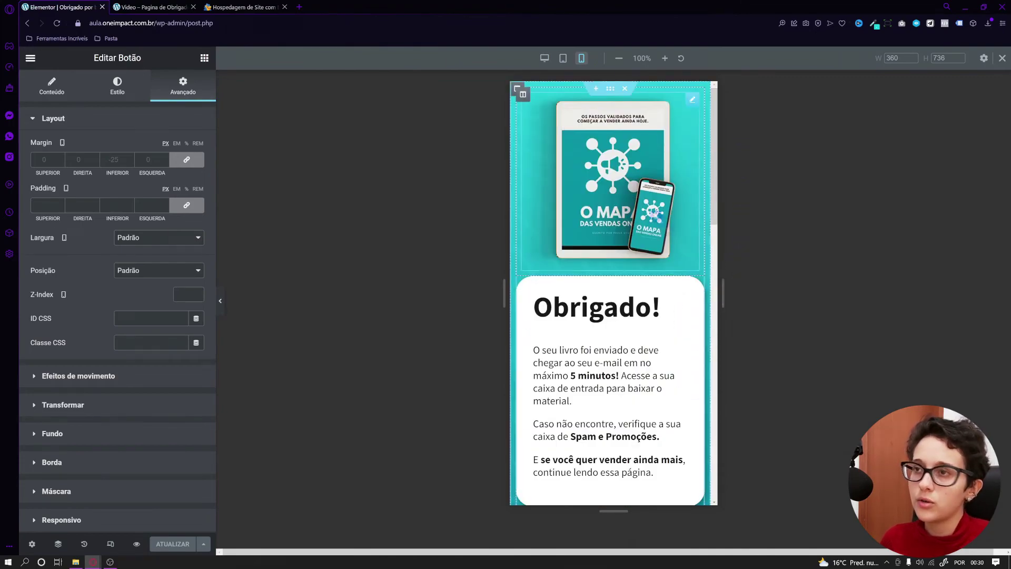
scroll(610, 326, "down", 5)
scroll(606, 347, "up", 5)
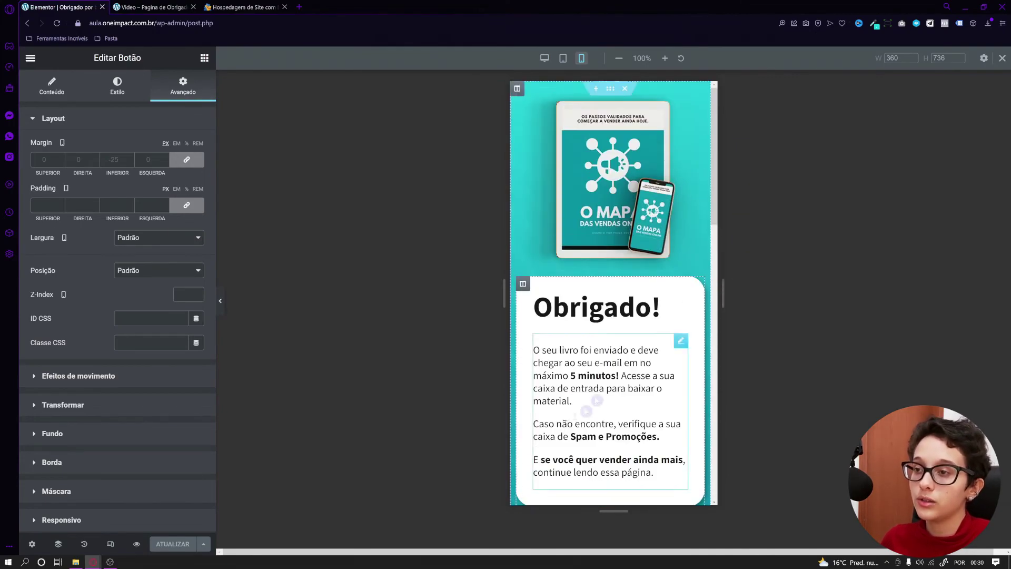
Try 30, 39 and 20 px as the mobile font size of the "Obrigado!" heading.
left_click(590, 310)
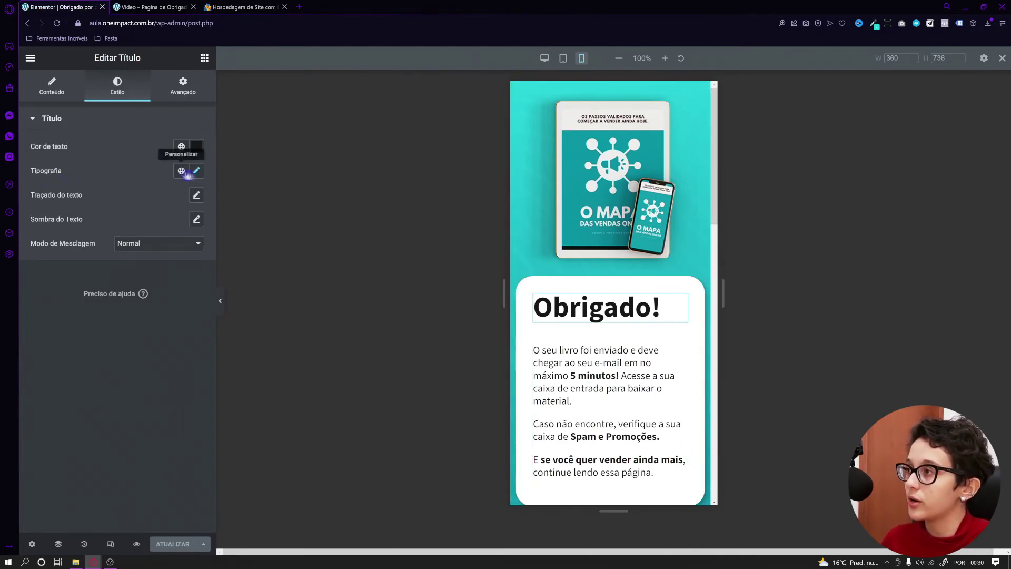
left_click(196, 171)
type("30")
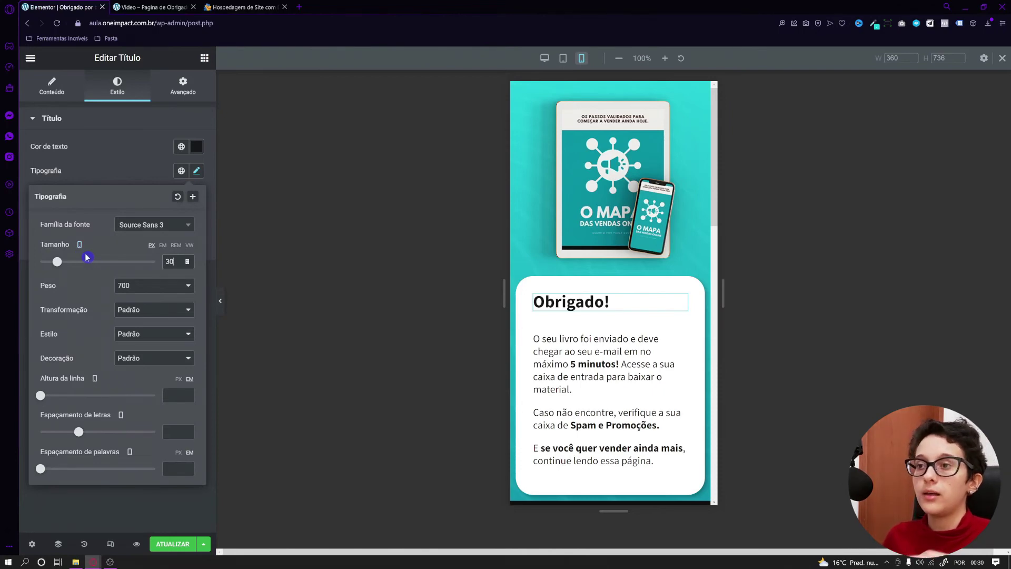
mouse_move(67, 268)
left_mouse_down()
mouse_move(80, 263)
mouse_move(63, 263)
left_mouse_up()
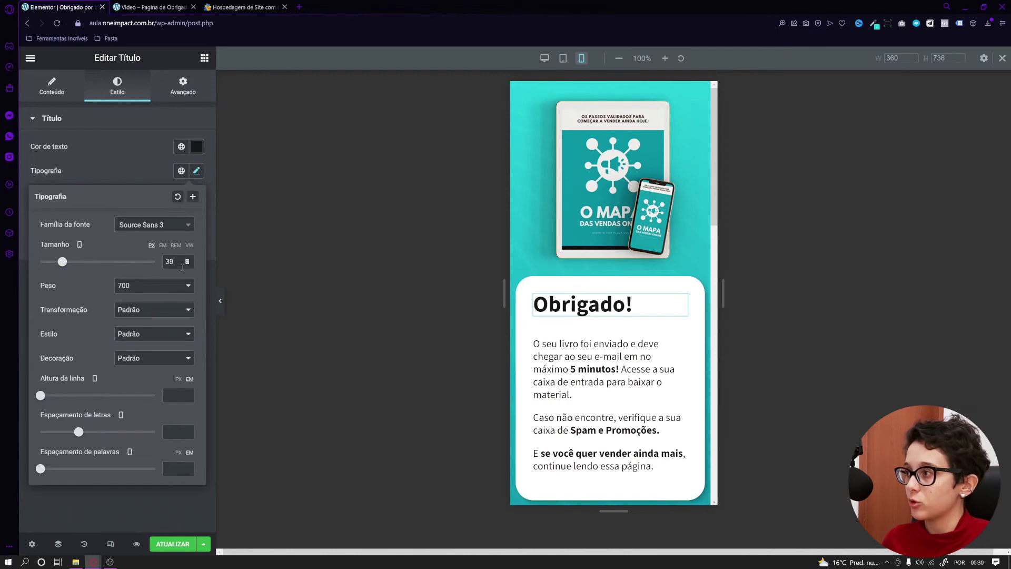
type("20")
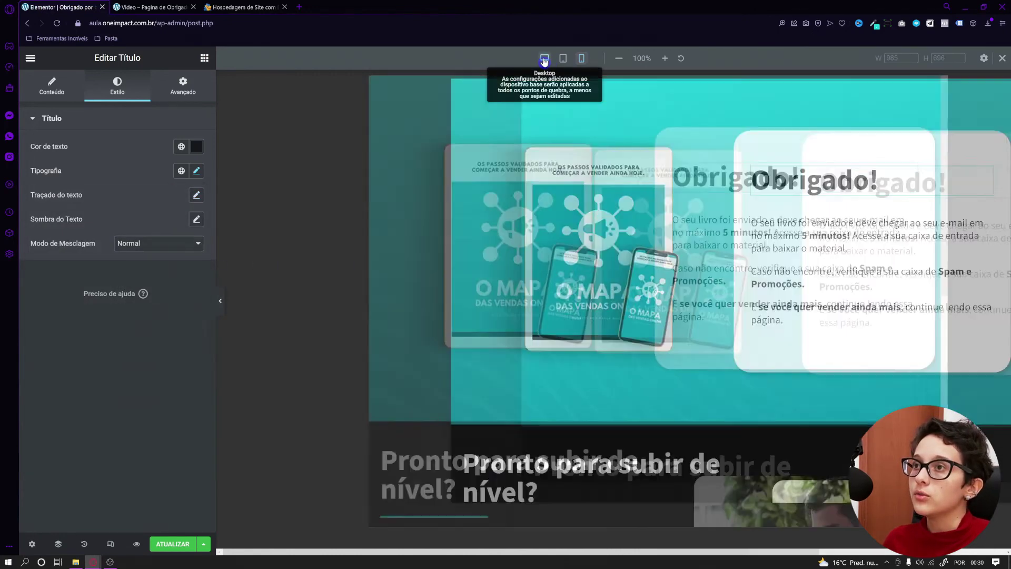
Check the "Obrigado!" heading's font size in the desktop layout and return to the mobile layout.
left_click(545, 58)
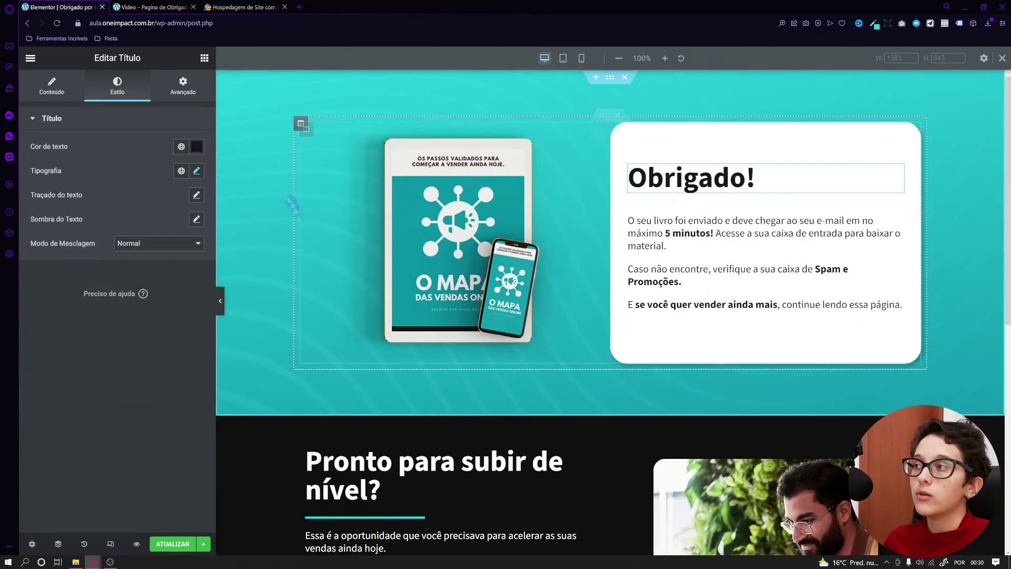
left_click(196, 171)
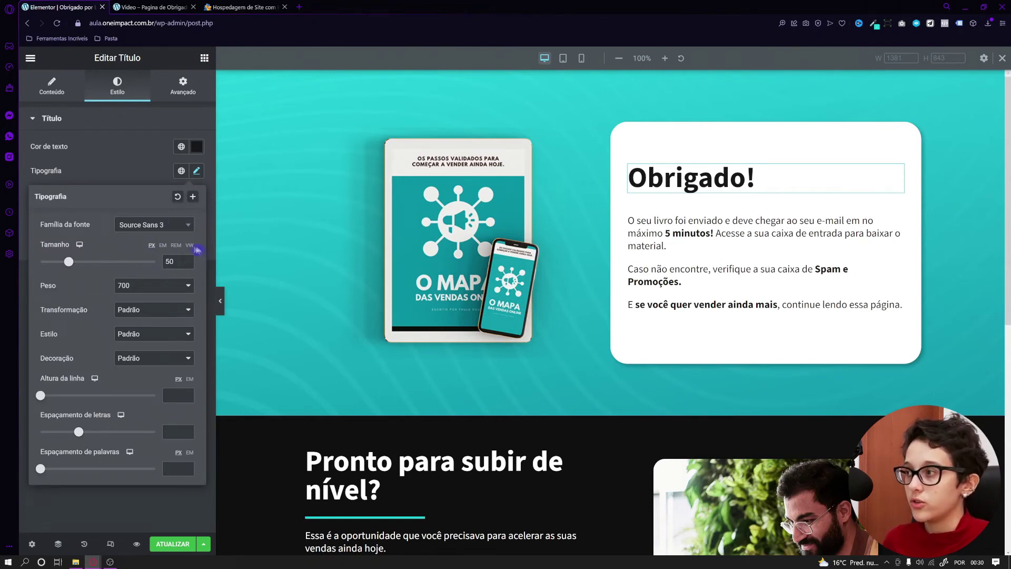
left_click(581, 58)
Set the "Obrigado!" heading's mobile font size to 35 px and center it.
left_click(196, 170)
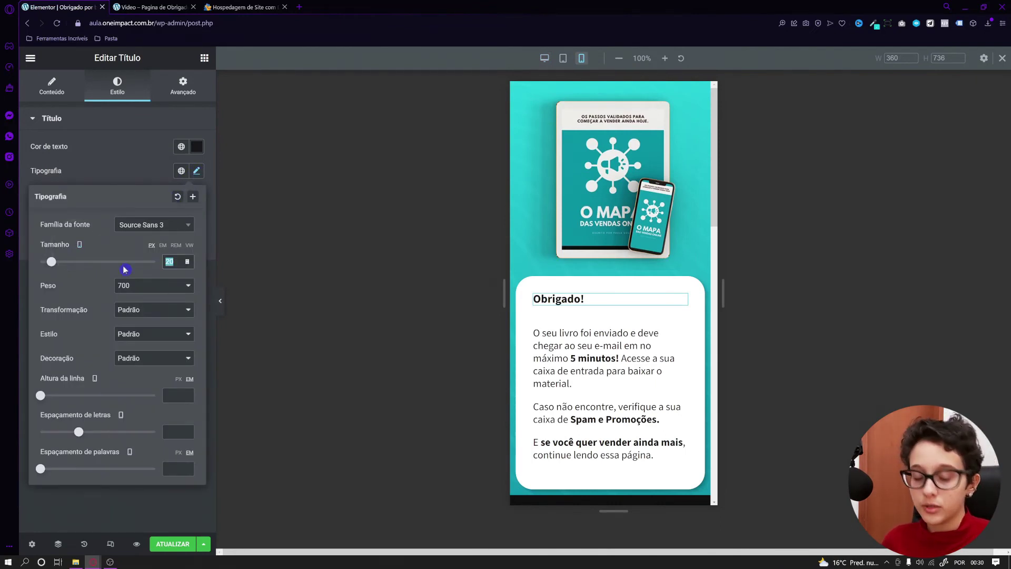
type("30")
left_click(187, 260)
left_click(187, 261)
left_click(188, 260)
left_click(187, 260)
left_click(188, 261)
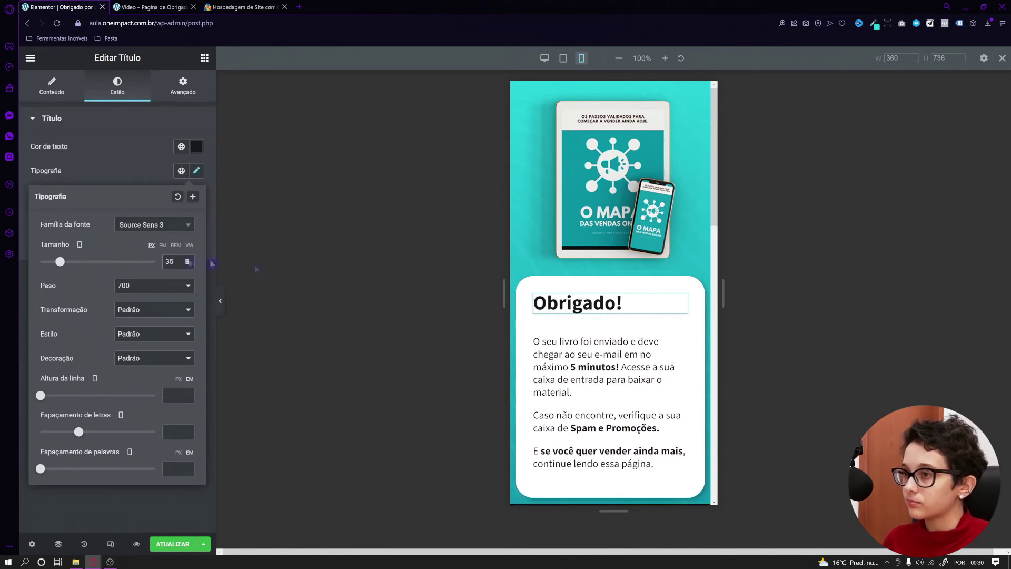
left_click(196, 170)
left_click(197, 173)
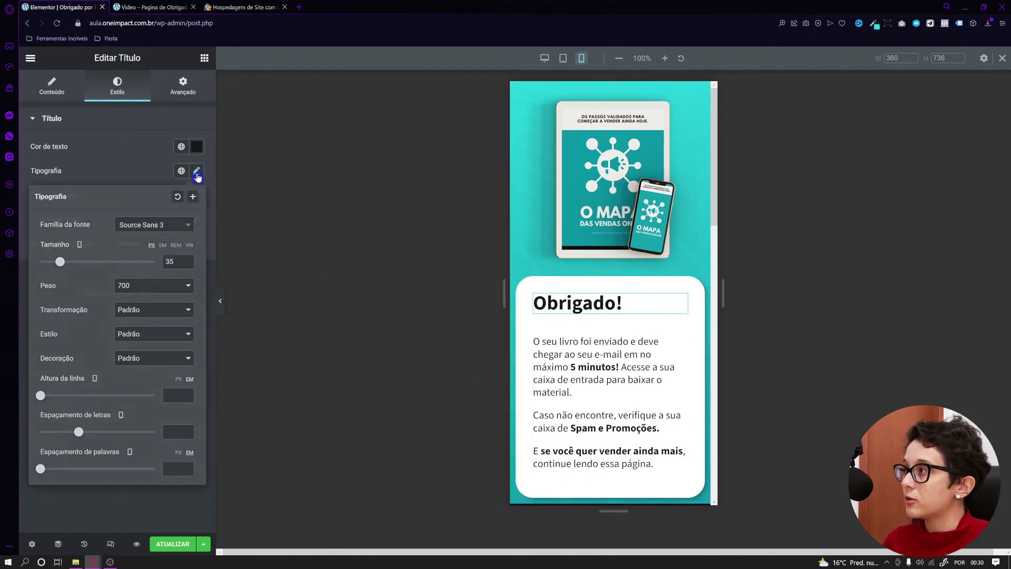
left_click(51, 87)
left_click(165, 316)
Left-align the paragraph under "Obrigado!" on mobile and set its font size to 16 px.
left_click(656, 464)
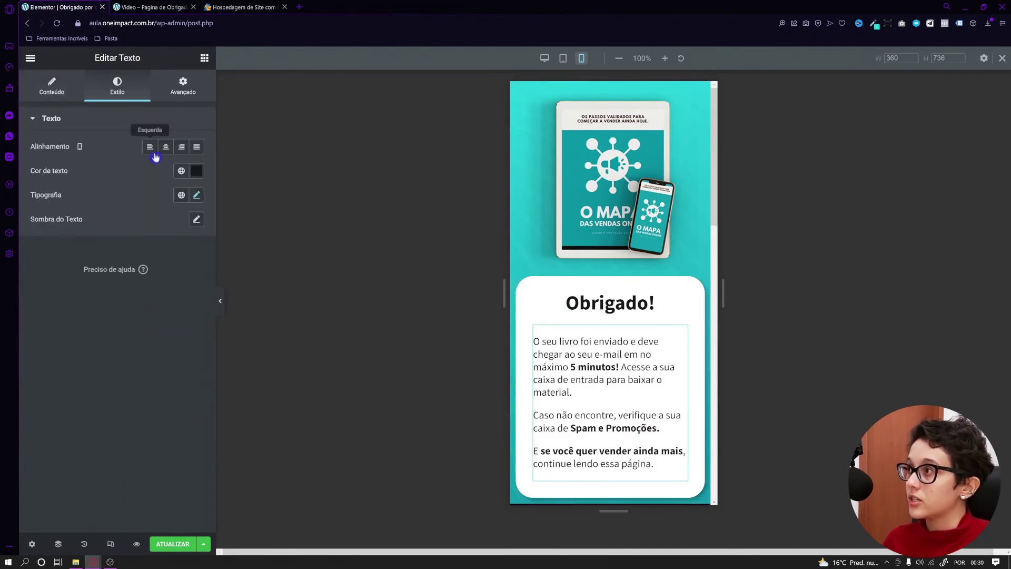
left_click(197, 196)
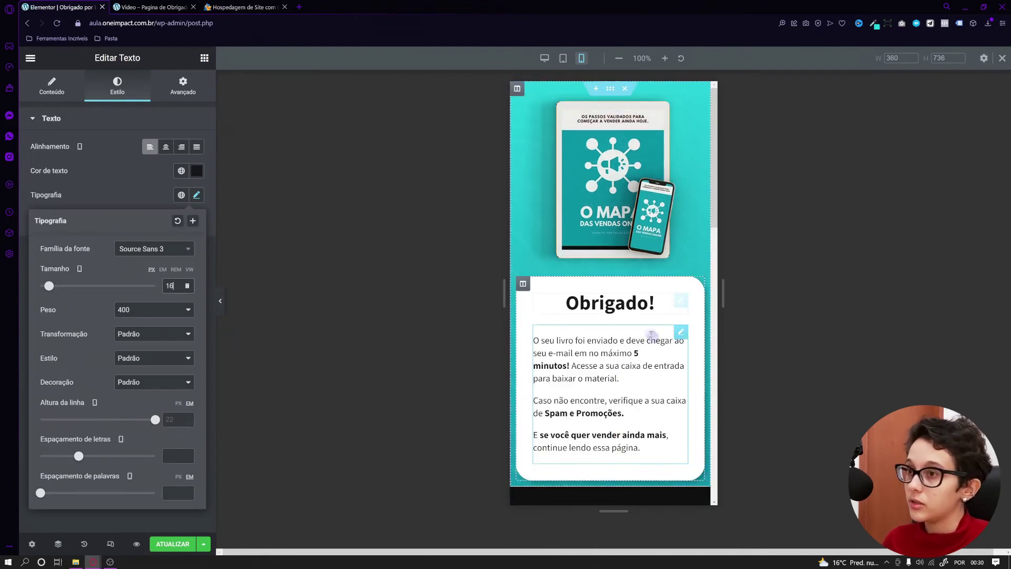
Unlink the "Obrigado!" heading's mobile margins and set its bottom margin to -25 px.
left_click(631, 304)
left_click(183, 86)
left_click(186, 159)
left_click(130, 162)
left_click_drag(130, 163, 130, 163)
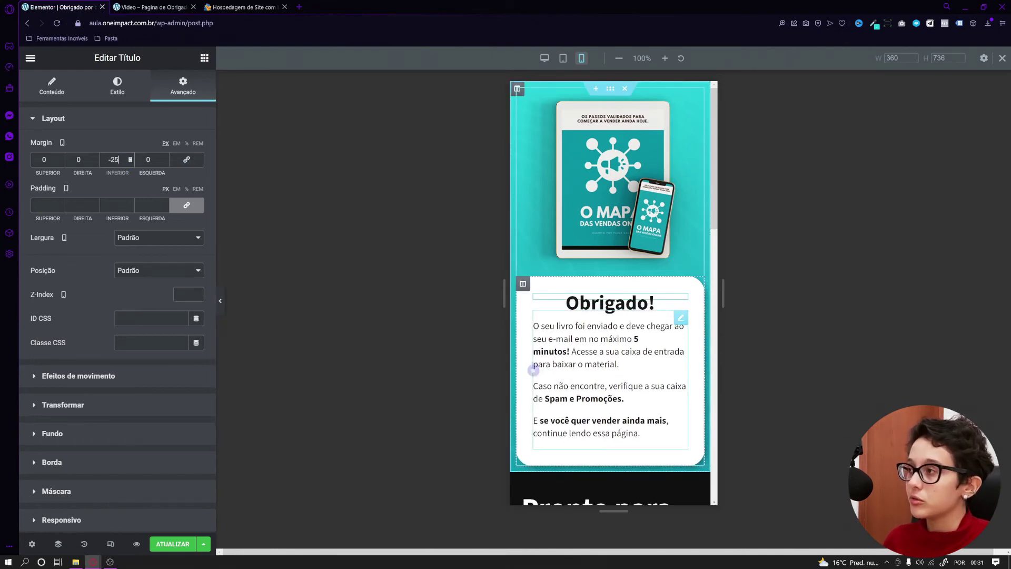
Set the mobile font size of the "Pronto para subir de nível?" heading to 35 px.
scroll(637, 397, "down", 6)
scroll(641, 345, "down", 4)
scroll(641, 345, "up", 4)
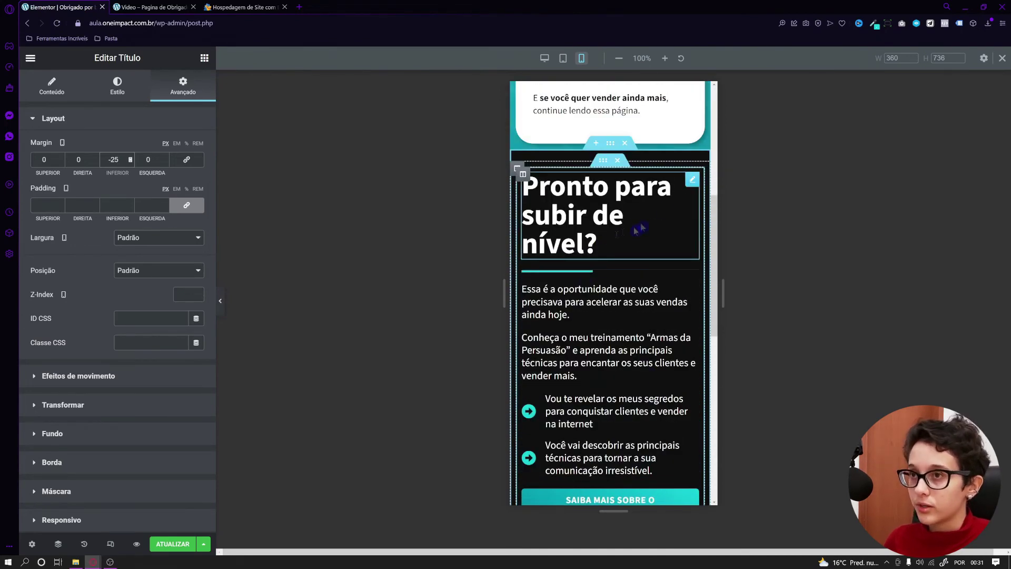
left_click(692, 185)
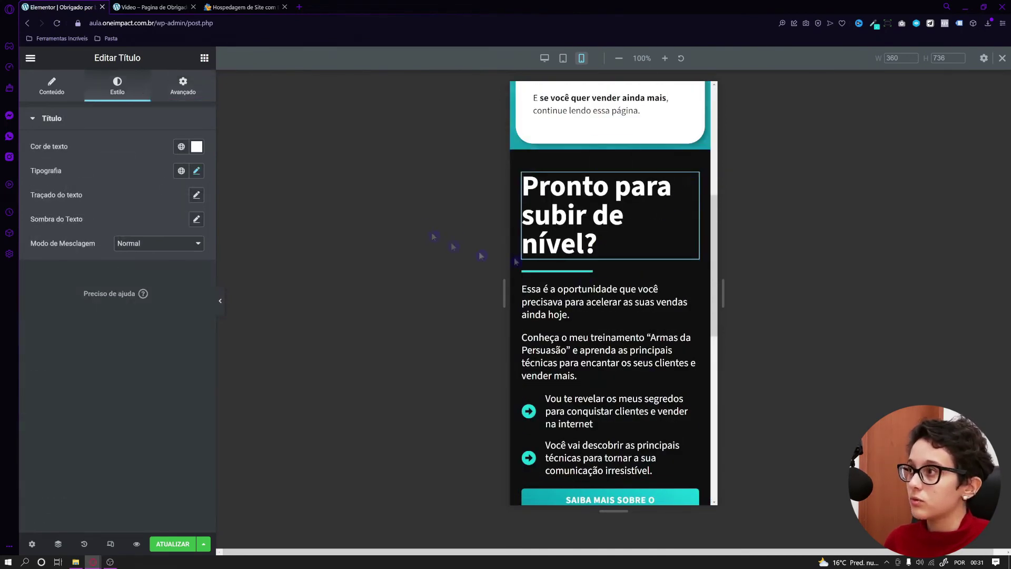
left_click(196, 170)
type("35")
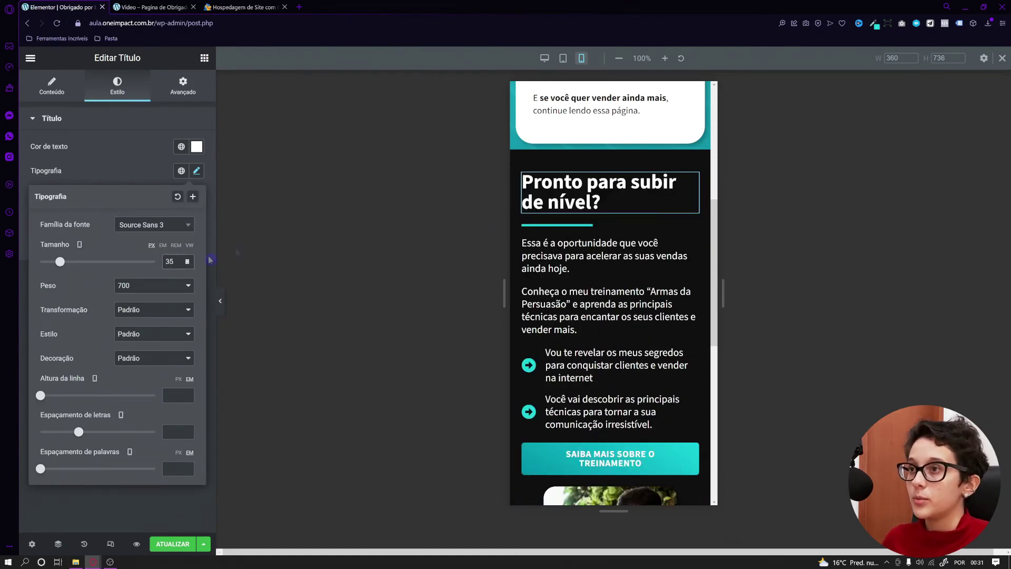
left_click(134, 174)
Center the "Pronto para subir de nível?" heading and the divider beneath it on mobile.
left_click(52, 86)
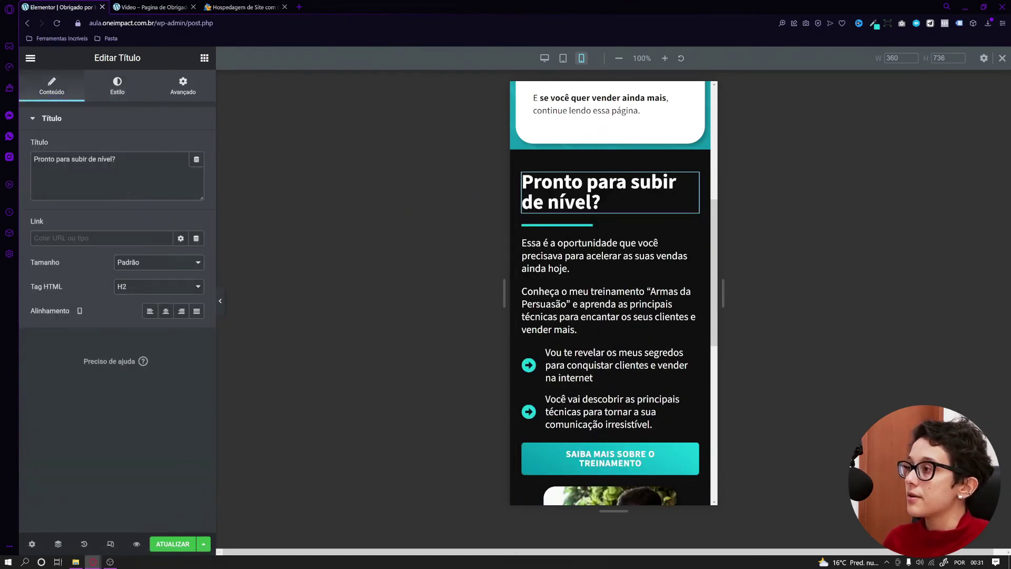
left_click(165, 313)
left_click(590, 225)
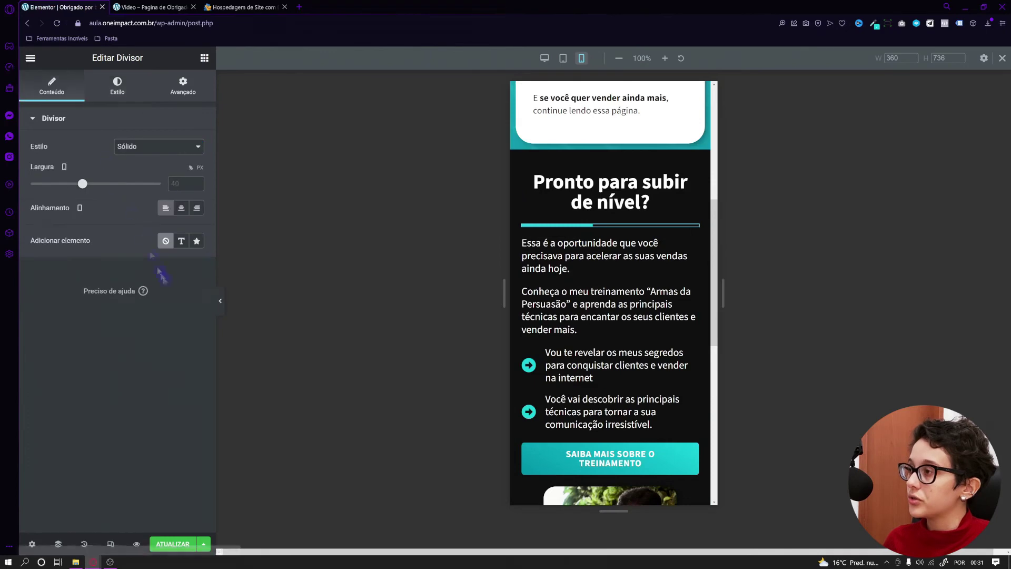
left_click(181, 208)
Set the mobile font size of the paragraph text below the divider to 16 px.
left_click(577, 329)
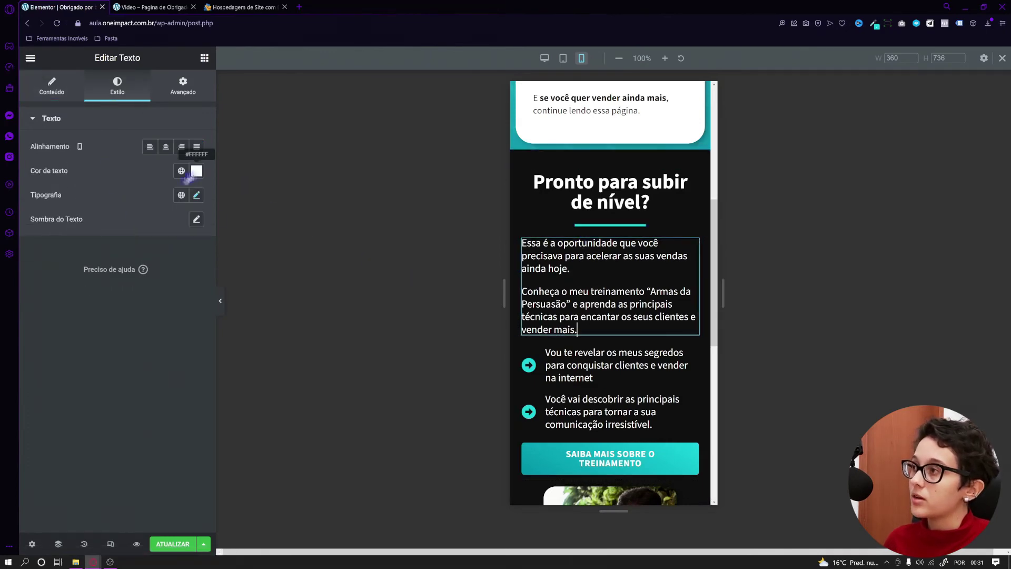
left_click(197, 195)
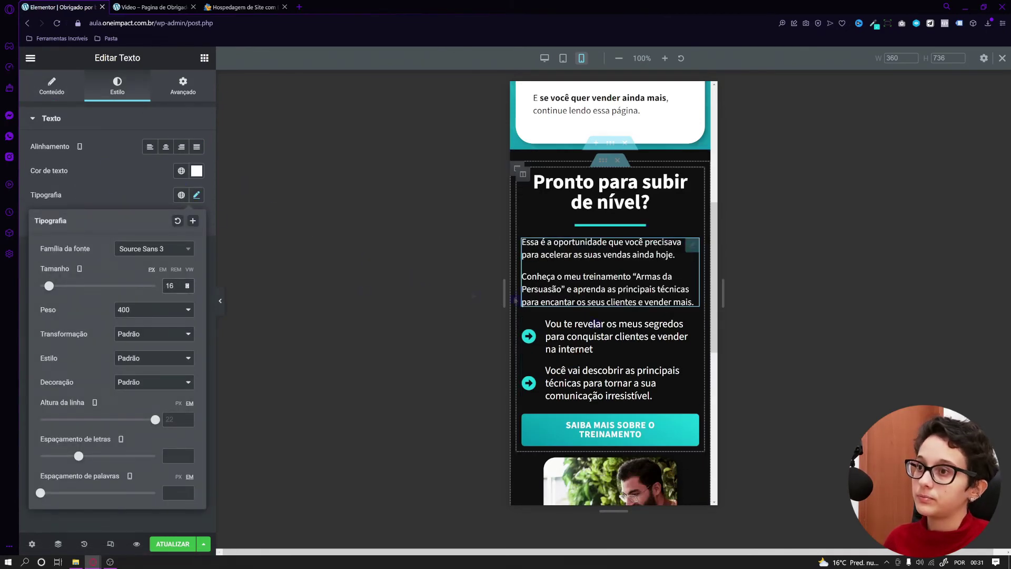
Reduce the icon size of the two-item icon list below the paragraph in the mobile layout.
left_click(595, 323)
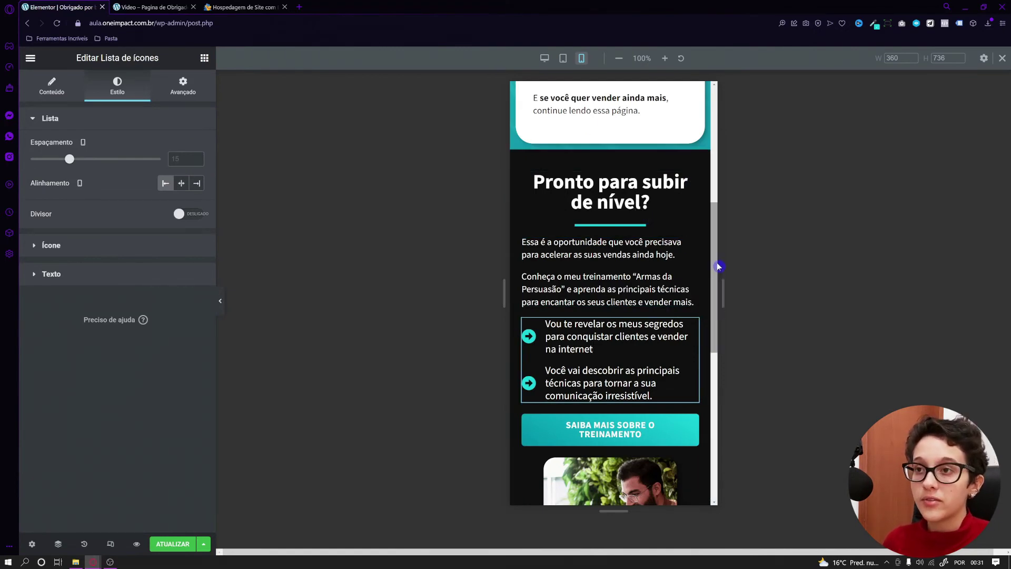
left_click(695, 301)
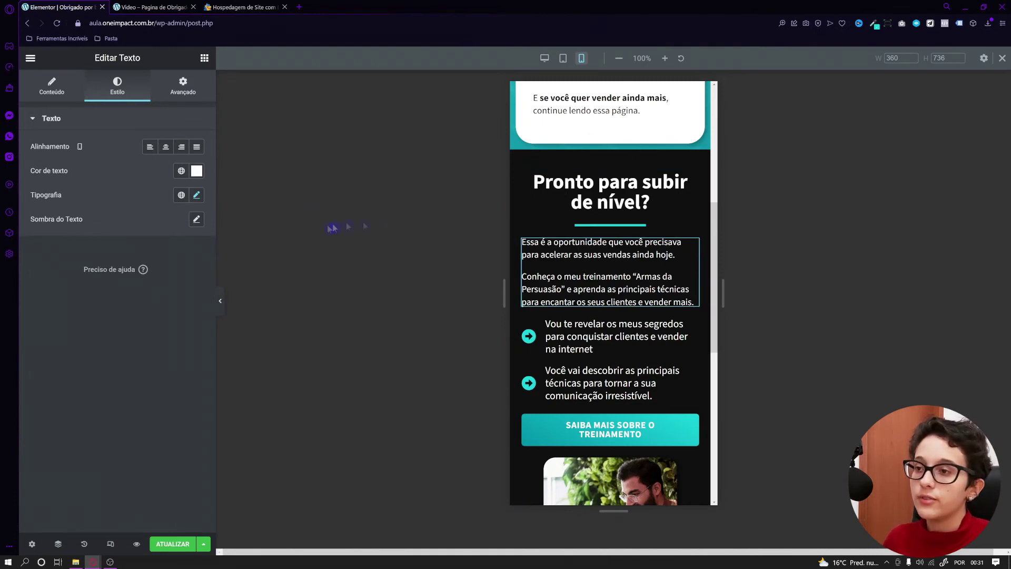
left_click(691, 330)
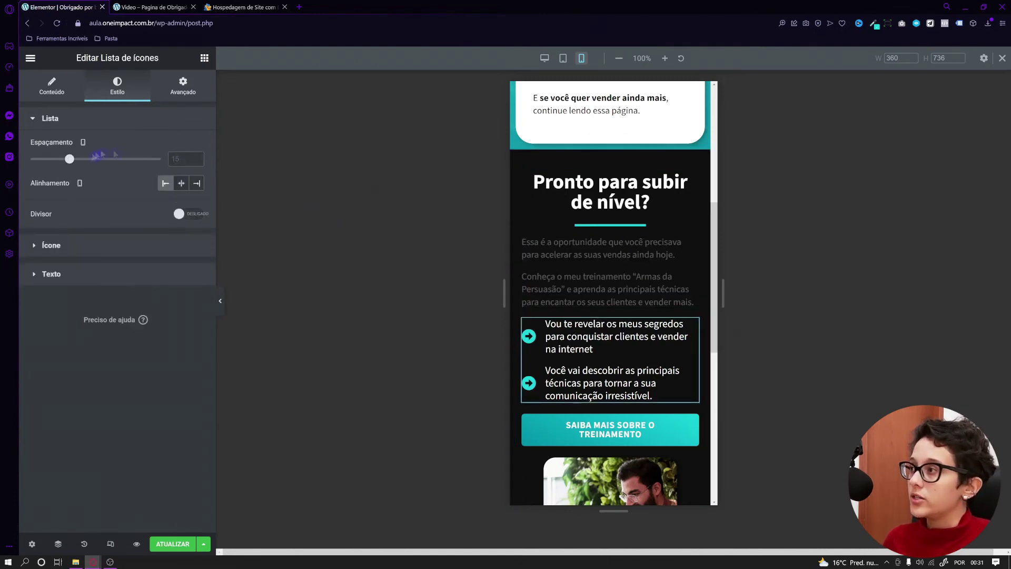
left_click(107, 246)
left_click_drag(56, 239, 51, 242)
Set the mobile font size of the icon list's text to 16 px.
left_click(77, 292)
left_click(195, 288)
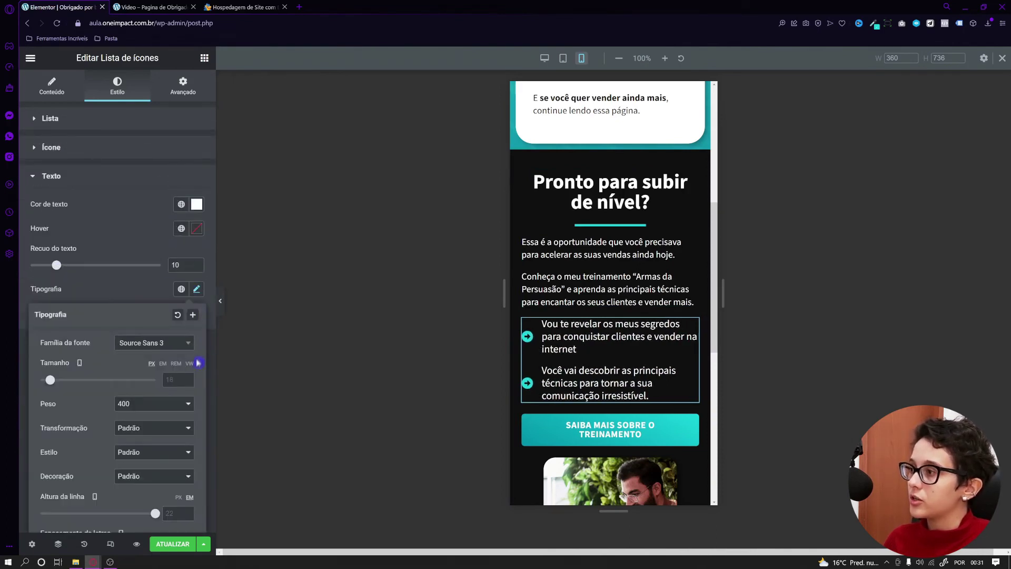
left_click(176, 379)
type("16")
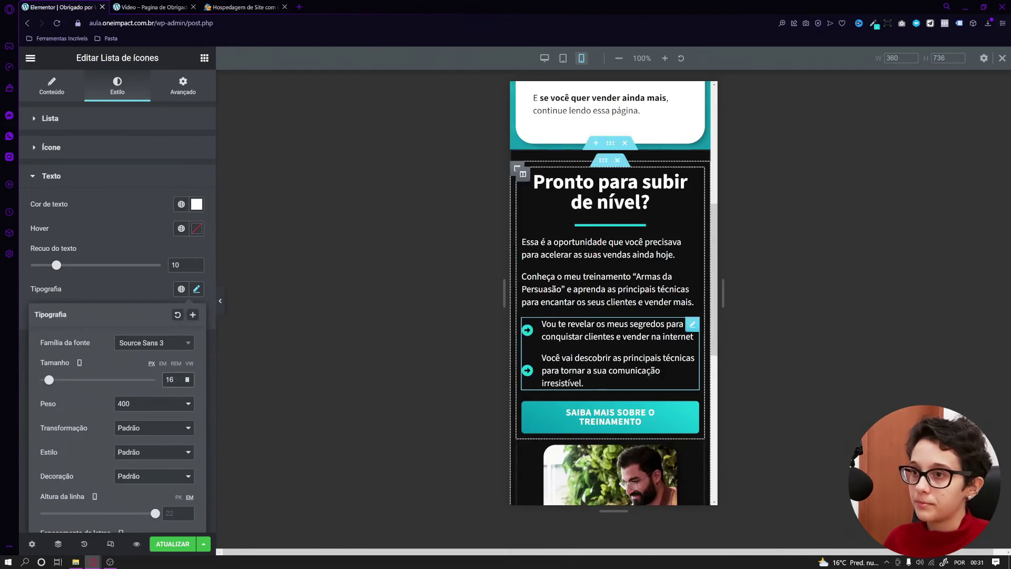
Reverse the column order on mobile for the inner section holding the "Pronto para subir de nível?" text and the photo.
scroll(683, 364, "down", 1)
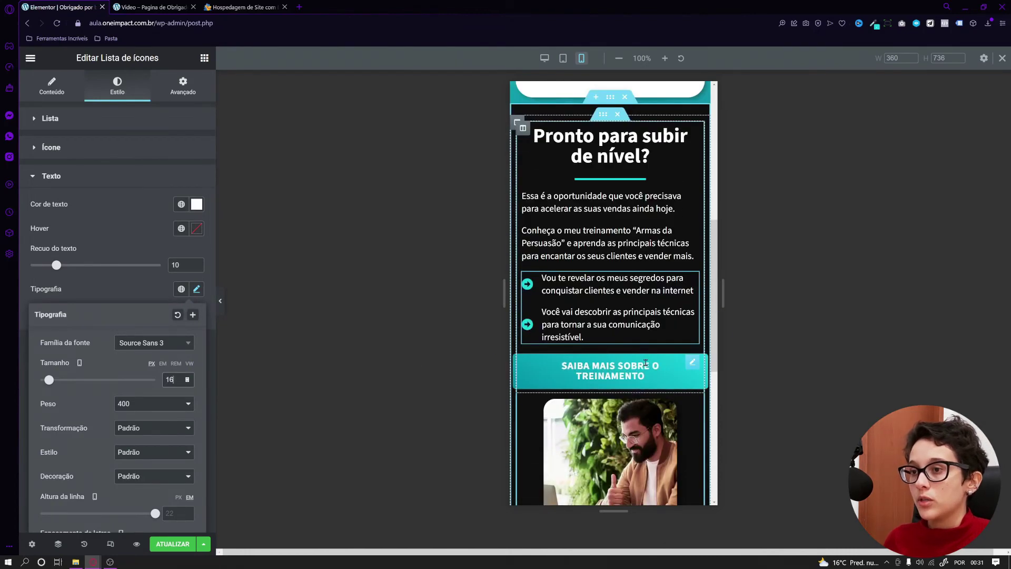
left_click(526, 363)
scroll(636, 398, "down", 2)
scroll(544, 192, "up", 3)
scroll(544, 193, "down", 1)
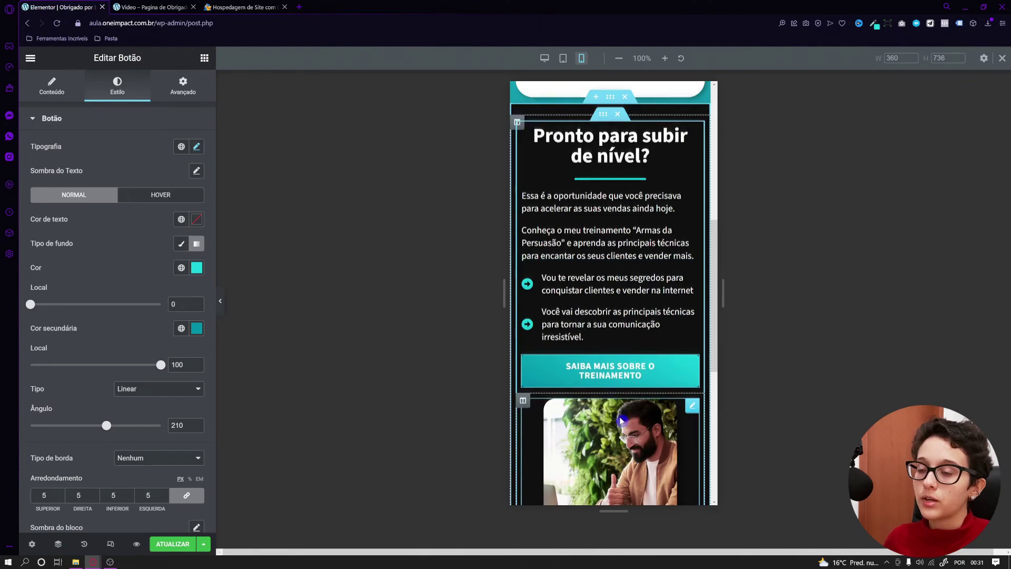
scroll(621, 416, "down", 1)
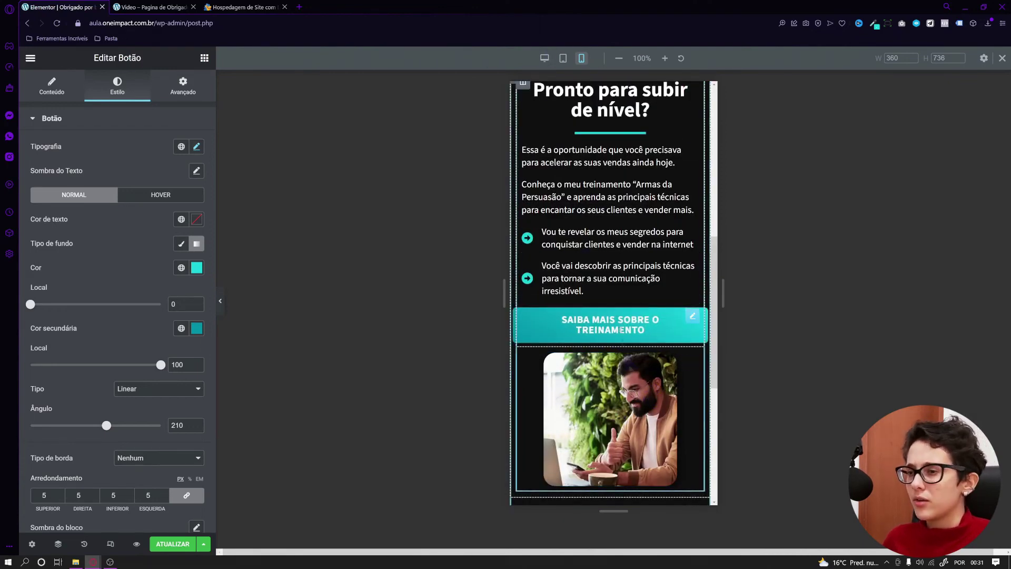
scroll(627, 353, "up", 1)
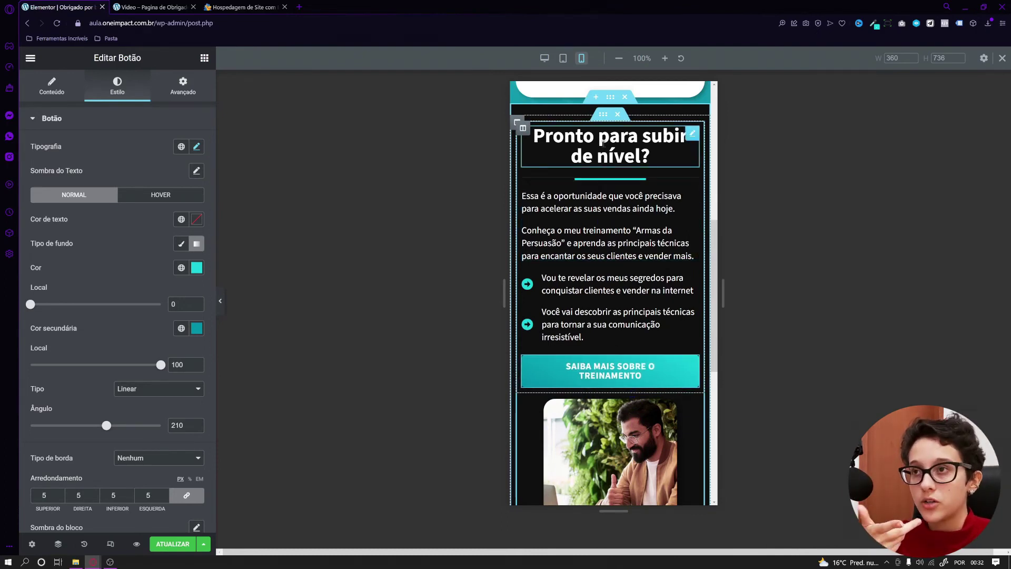
left_click(601, 116)
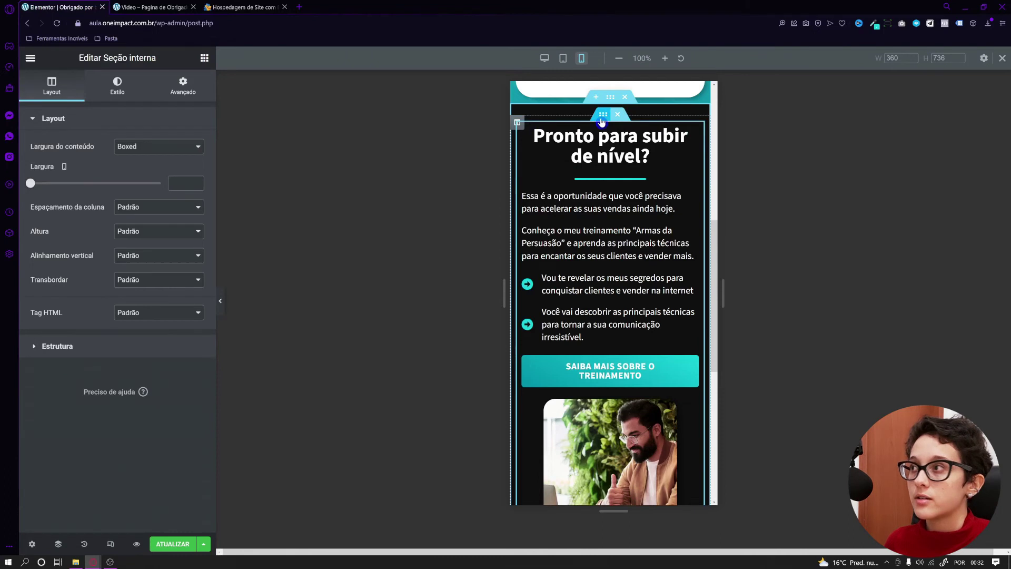
left_click(190, 86)
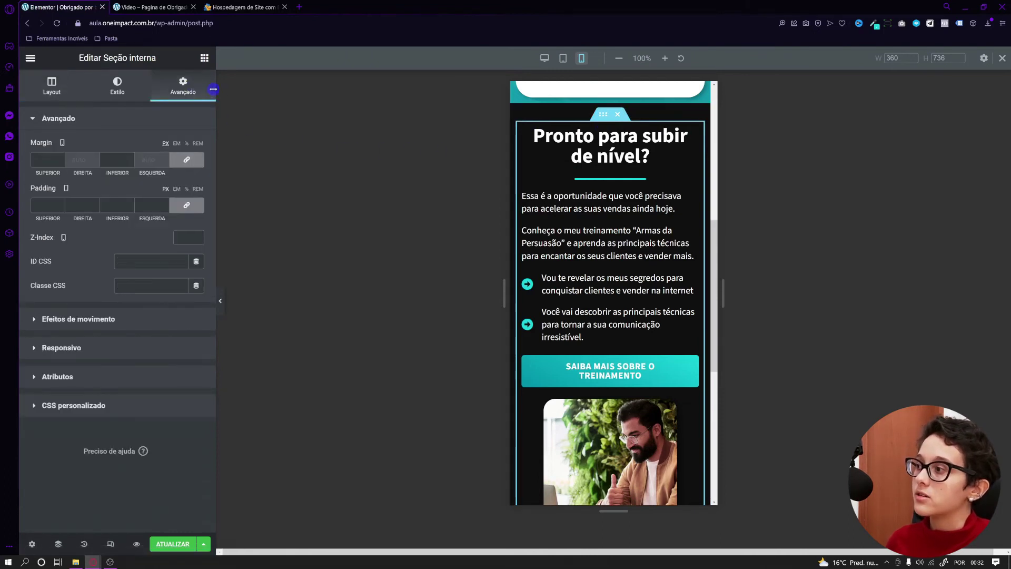
left_click(113, 345)
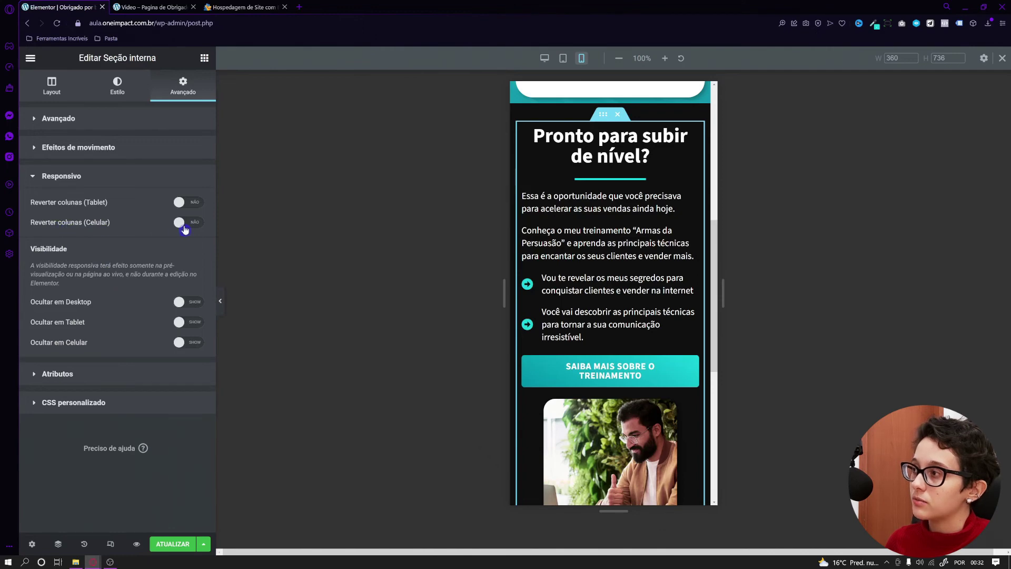
left_click(183, 224)
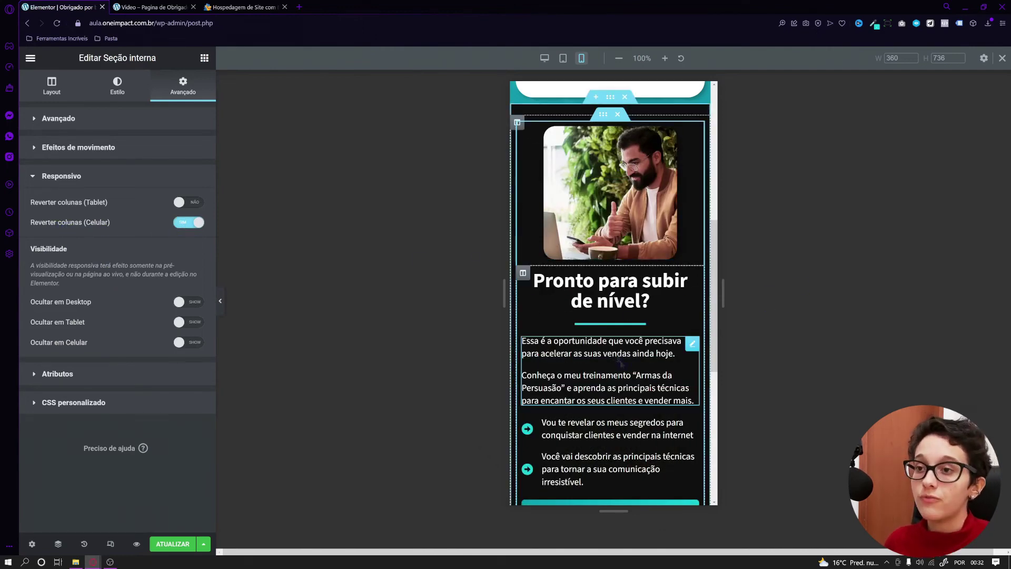
Set the mobile width of the footer logo image to 50%.
scroll(587, 384, "down", 5)
left_click(587, 324)
left_click(117, 84)
left_click(177, 159)
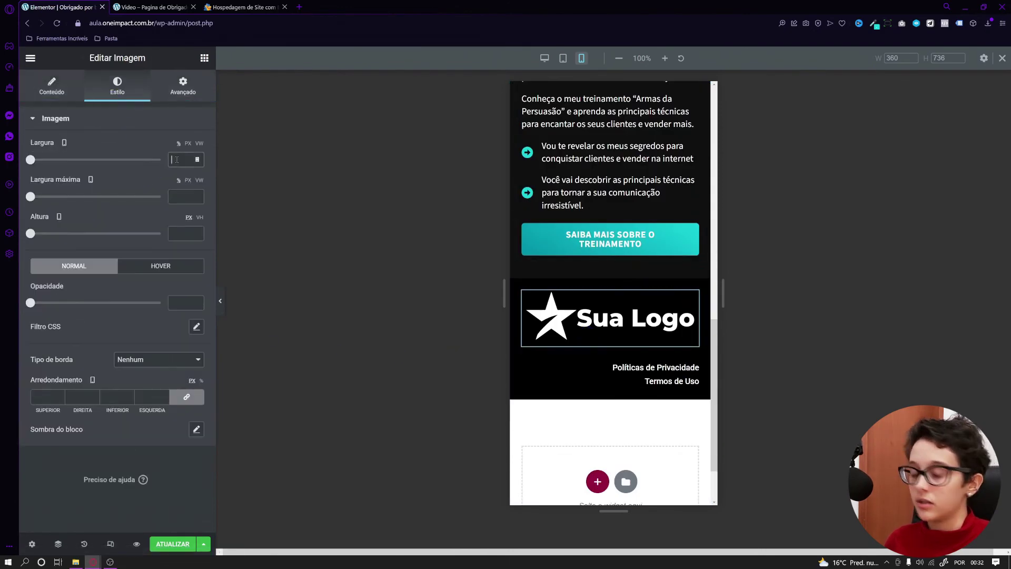
type("50")
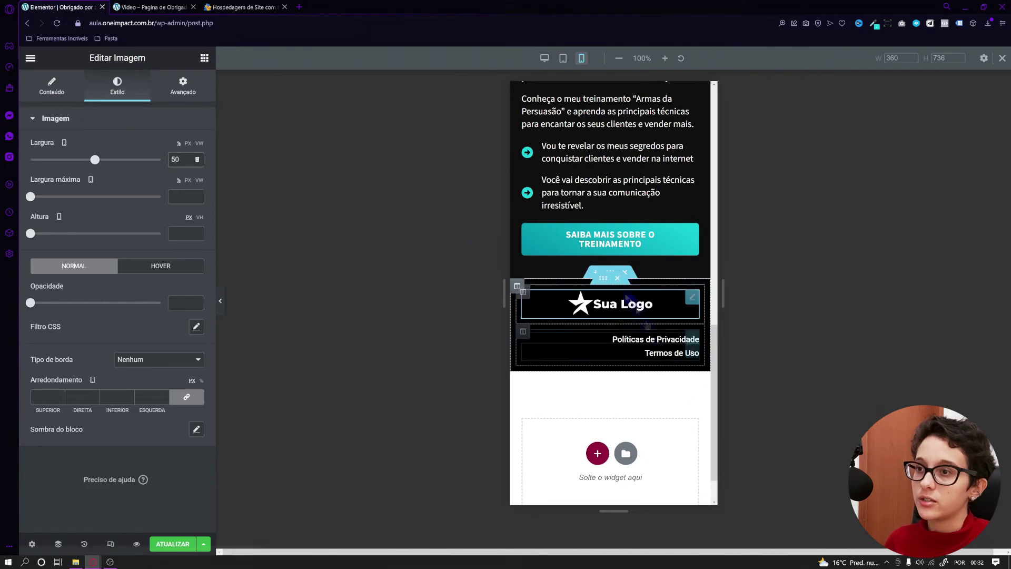
Center the "Políticas de Privacidade" and "Termos de Uso" footer links on mobile.
left_click(665, 339)
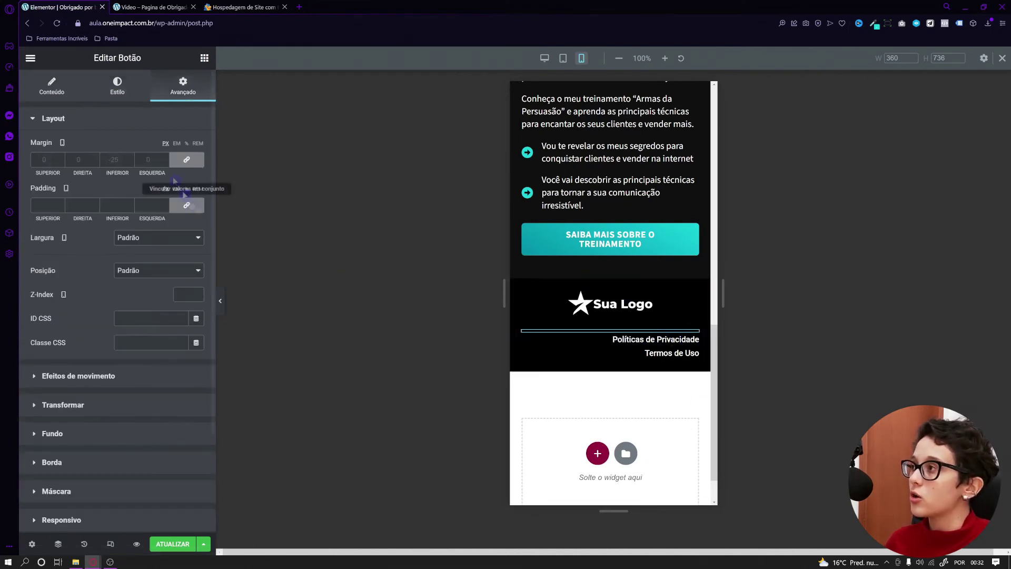
left_click(113, 87)
left_click(58, 90)
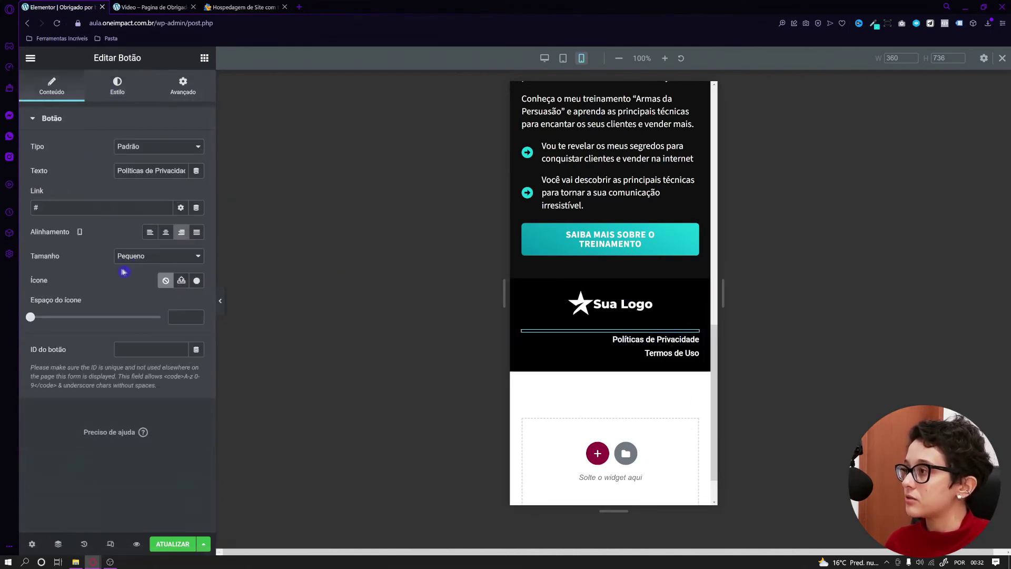
left_click(166, 232)
left_click(679, 352)
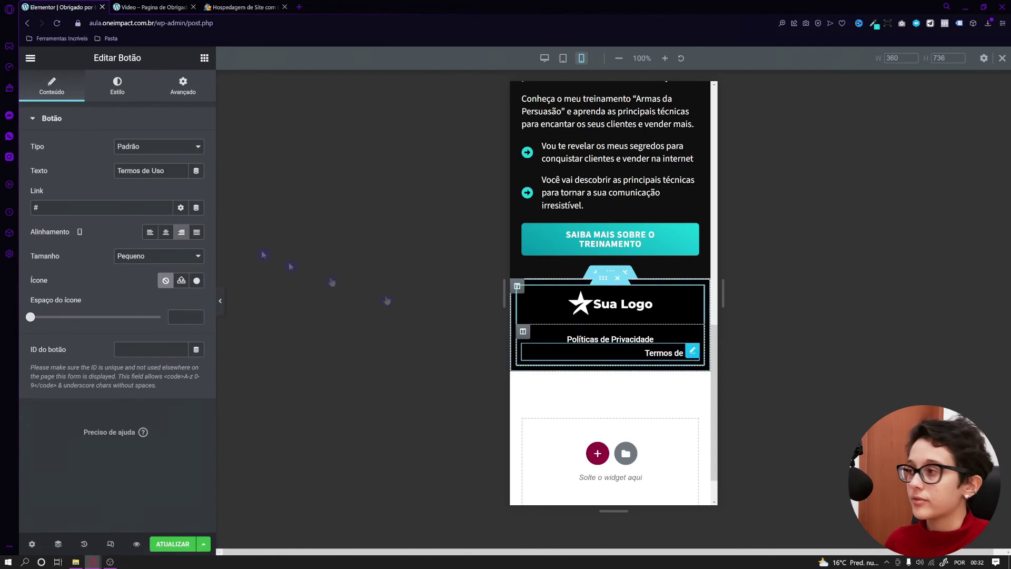
left_click(166, 232)
Review the top of the mobile layout and save the thank-you page's updates.
left_click_drag(713, 442, 724, 186)
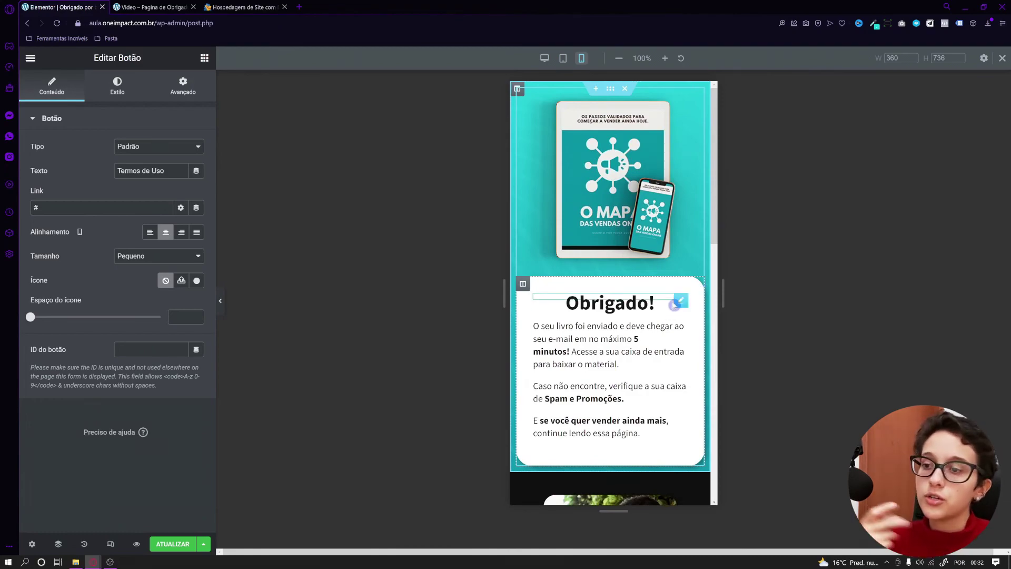
left_click_drag(718, 216, 718, 169)
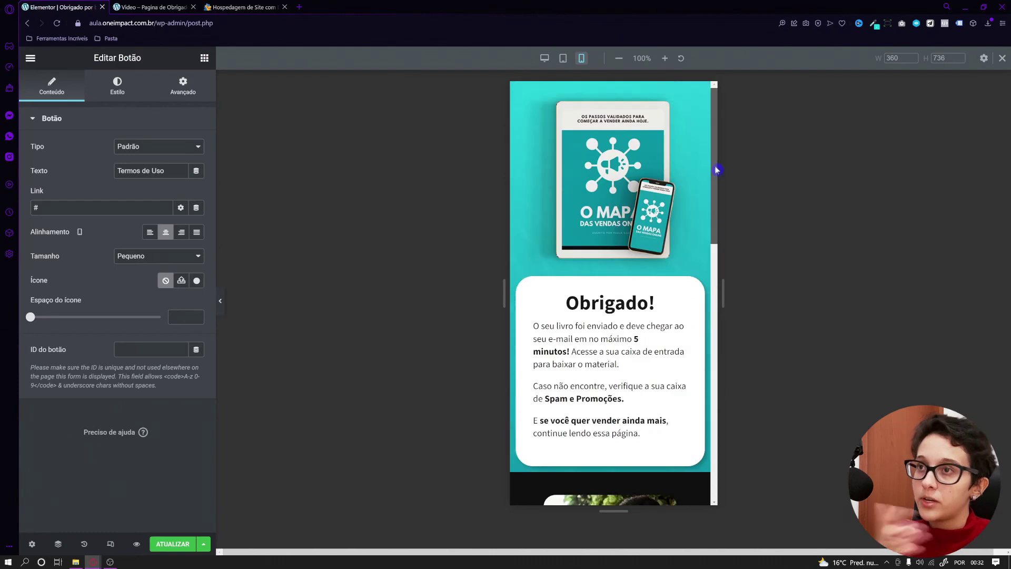
left_click(178, 545)
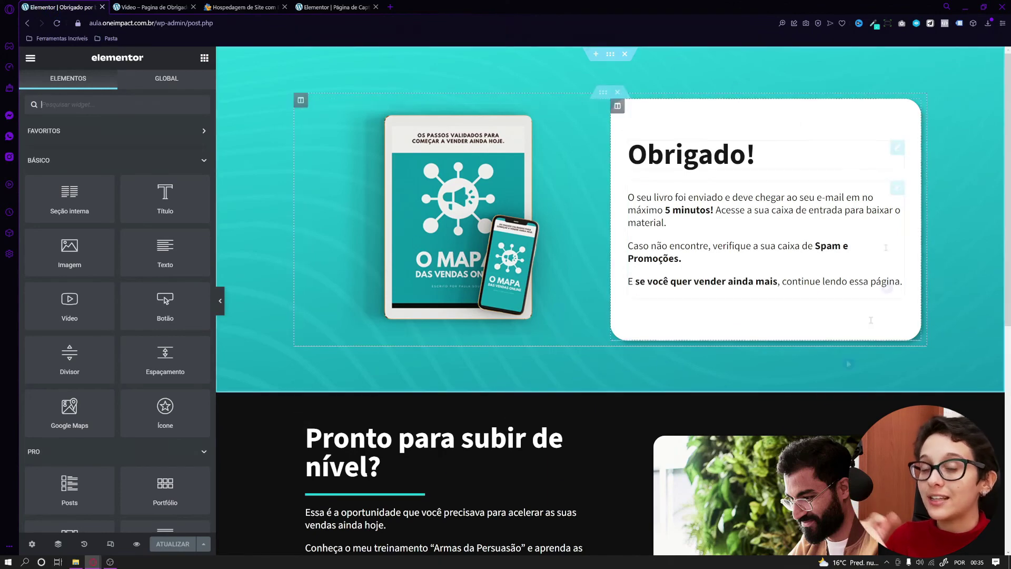
Open the redirect settings of the name and e-mail form on the ebook capture page.
left_click(325, 8)
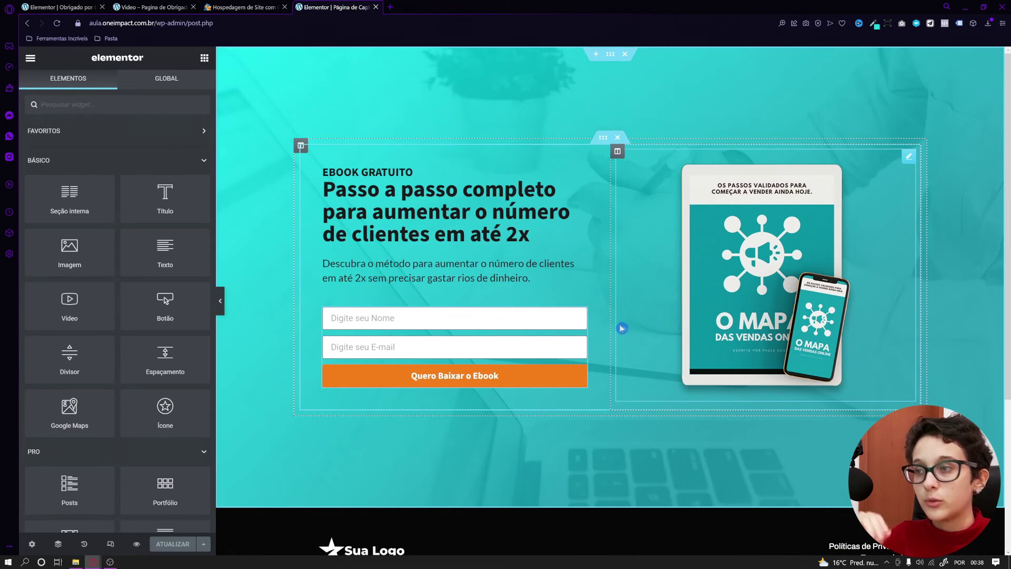
left_click(77, 8)
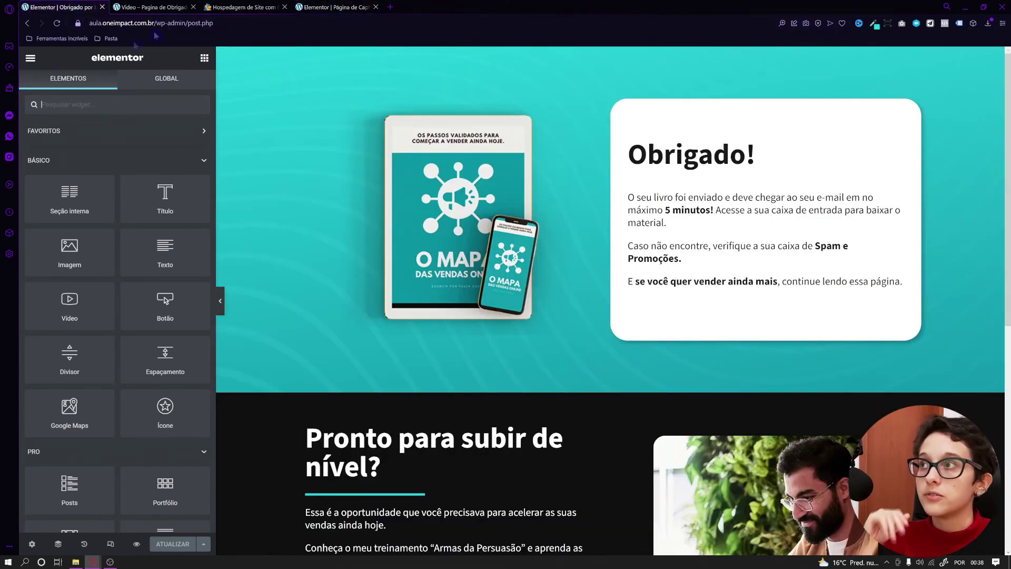
left_click(337, 7)
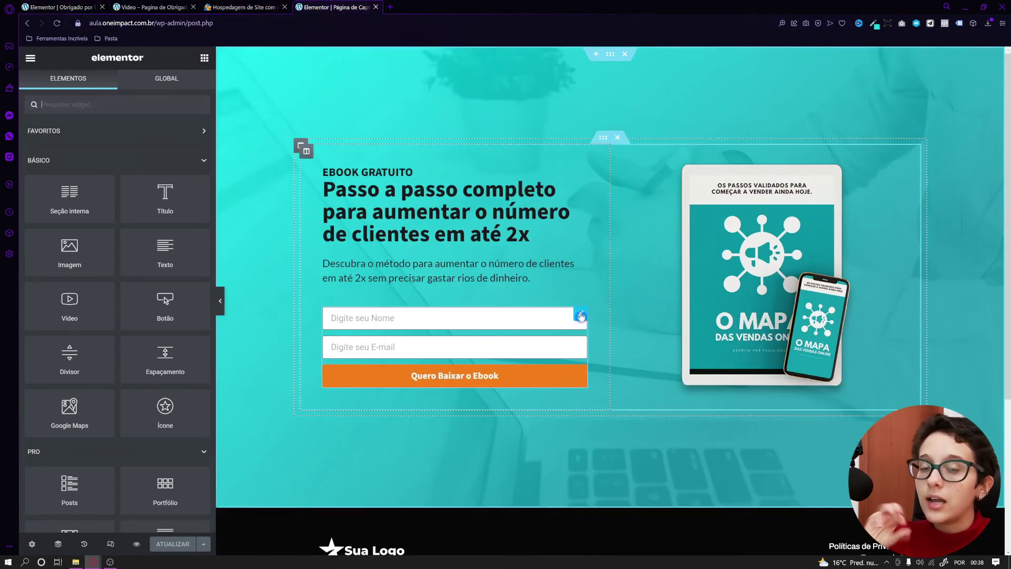
left_click(579, 317)
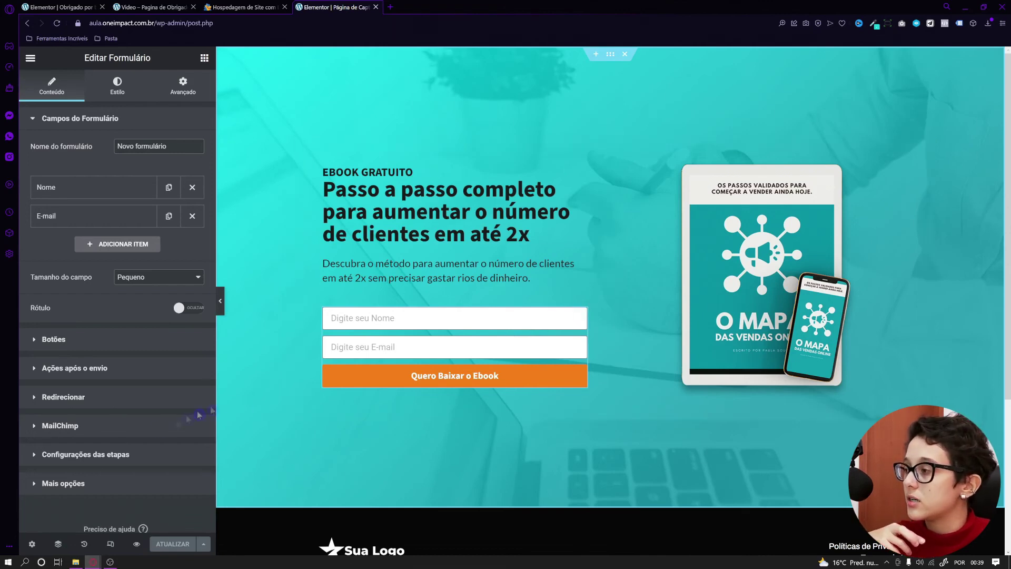
left_click(84, 403)
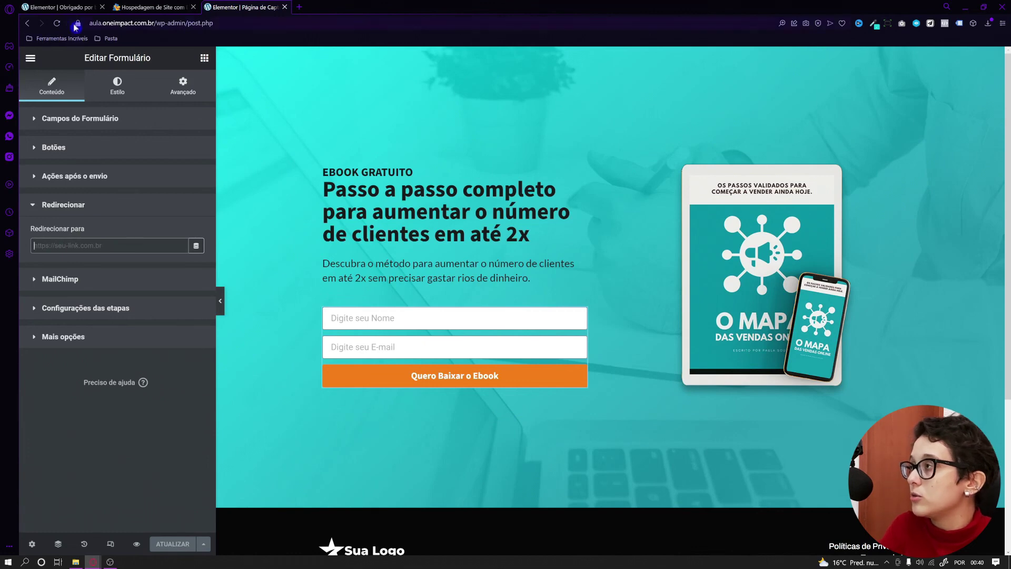
Preview the "Obrigado por baixar" thank-you page in its own browser tab and look through it.
left_click(66, 7)
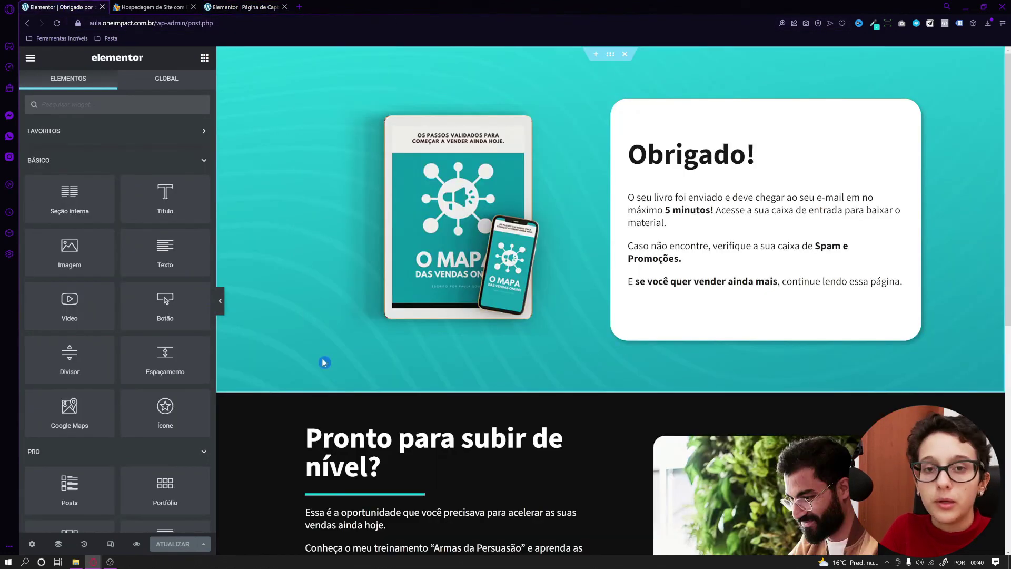
left_click(142, 545)
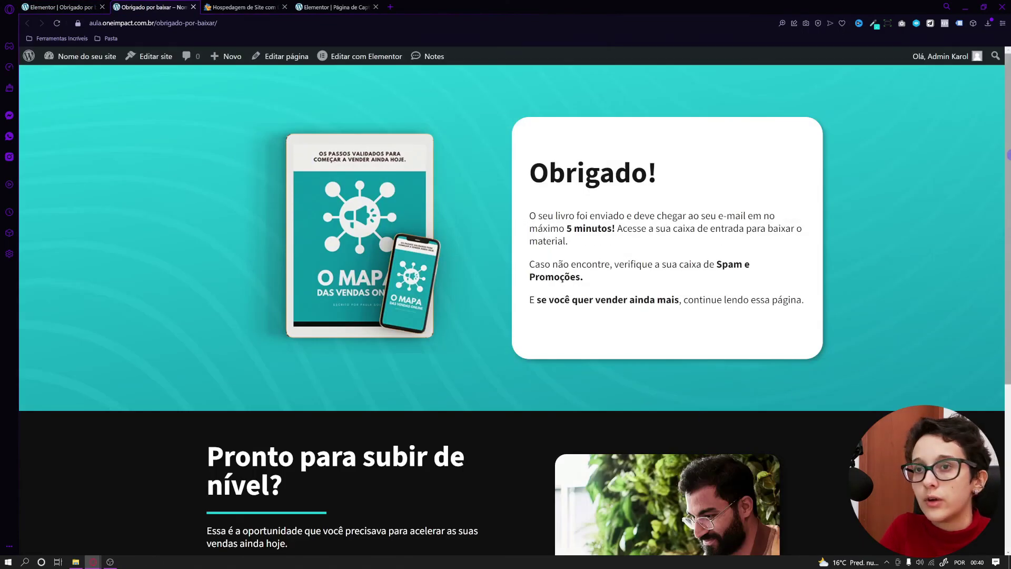
scroll(505, 300, "down", 5)
scroll(505, 300, "up", 2)
Strip the preview parameters from the thank-you page's address and copy the remaining aula.oneimpact.com.br/obrigado-por-baixar/ URL.
left_click(229, 24)
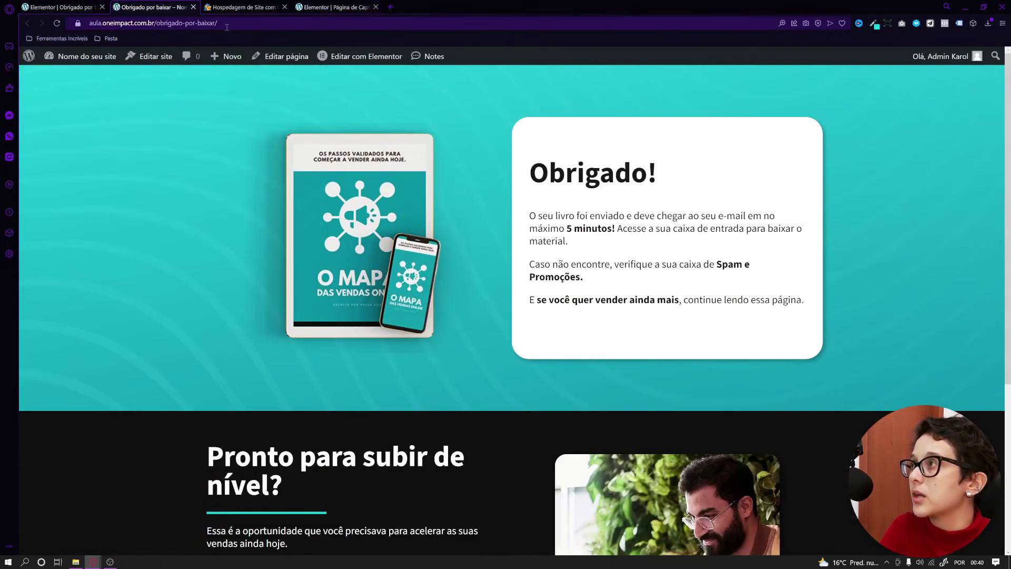
left_click_drag(217, 24, 210, 25)
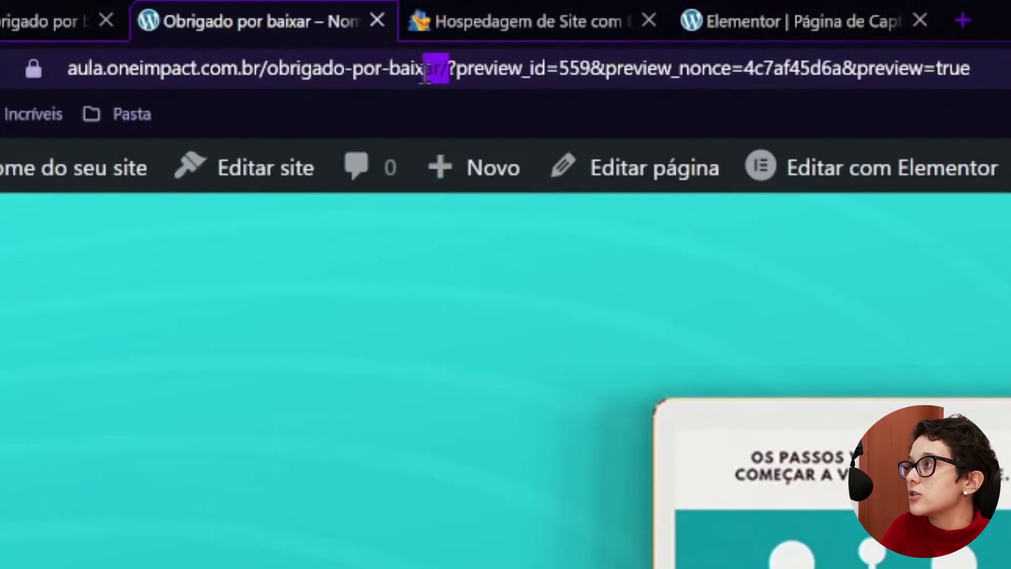
left_click_drag(426, 71, 68, 72)
left_click(267, 69)
left_click_drag(448, 68, 970, 69)
key("BackSpace")
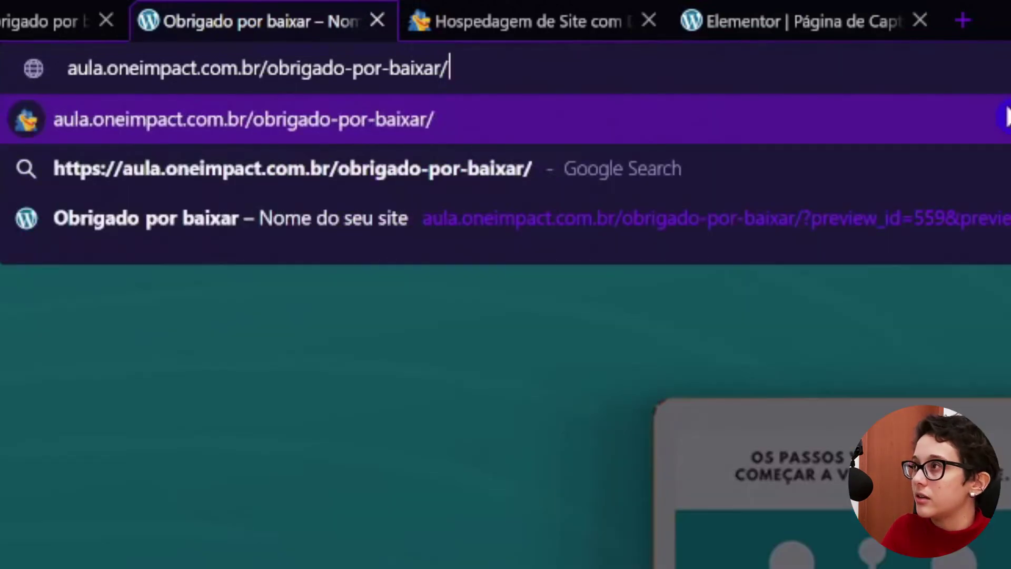
left_click_drag(499, 66, 106, 79)
right_click(105, 79)
left_click(174, 185)
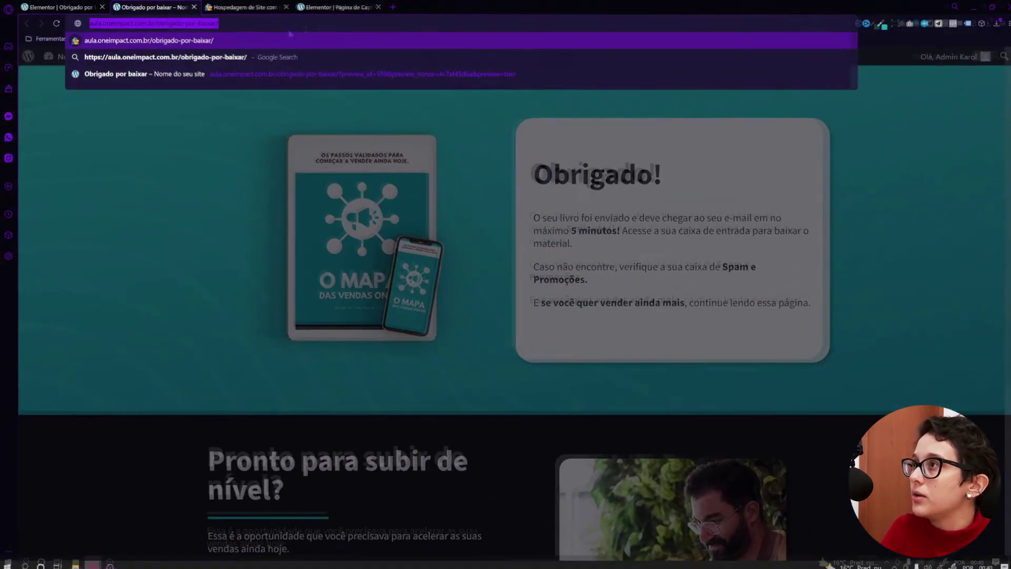
Set the capture form's redirect to aula.oneimpact.com.br/obrigado-por-baixar/, save the capture page and return to the thank-you page editor.
left_click(801, 21)
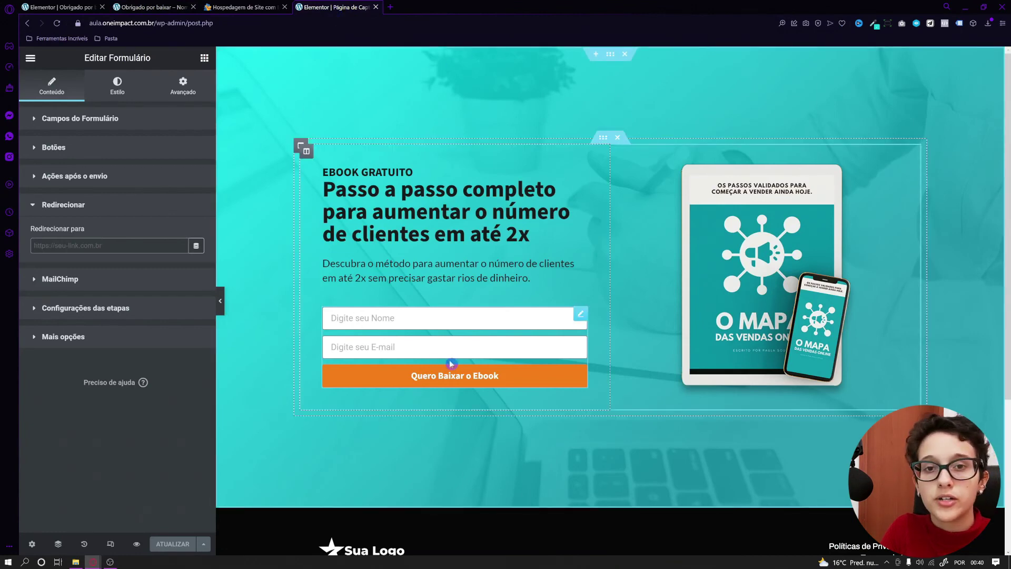
right_click(54, 243)
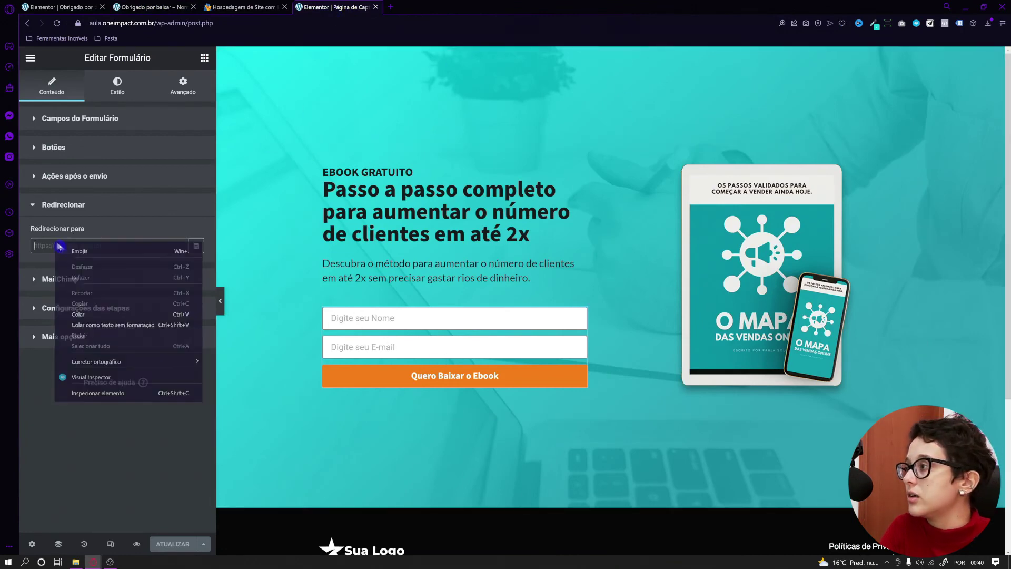
left_click(85, 311)
left_click(176, 547)
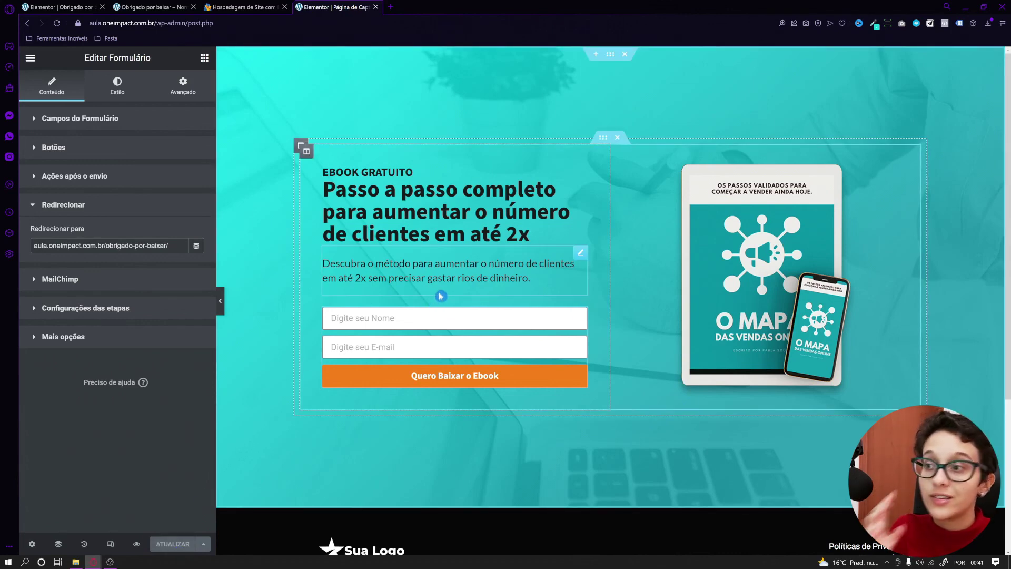
key("ctrl+Tab")
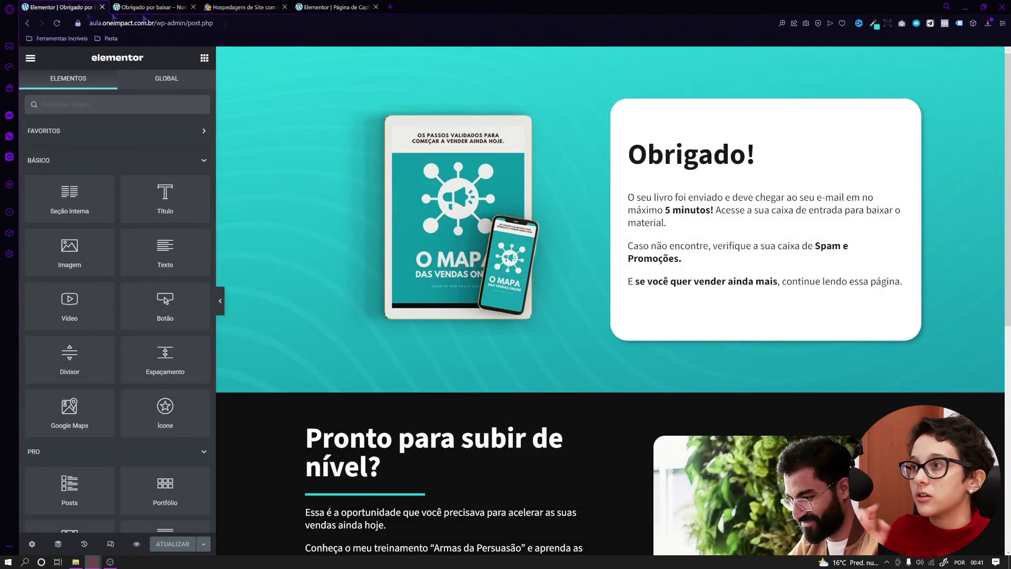